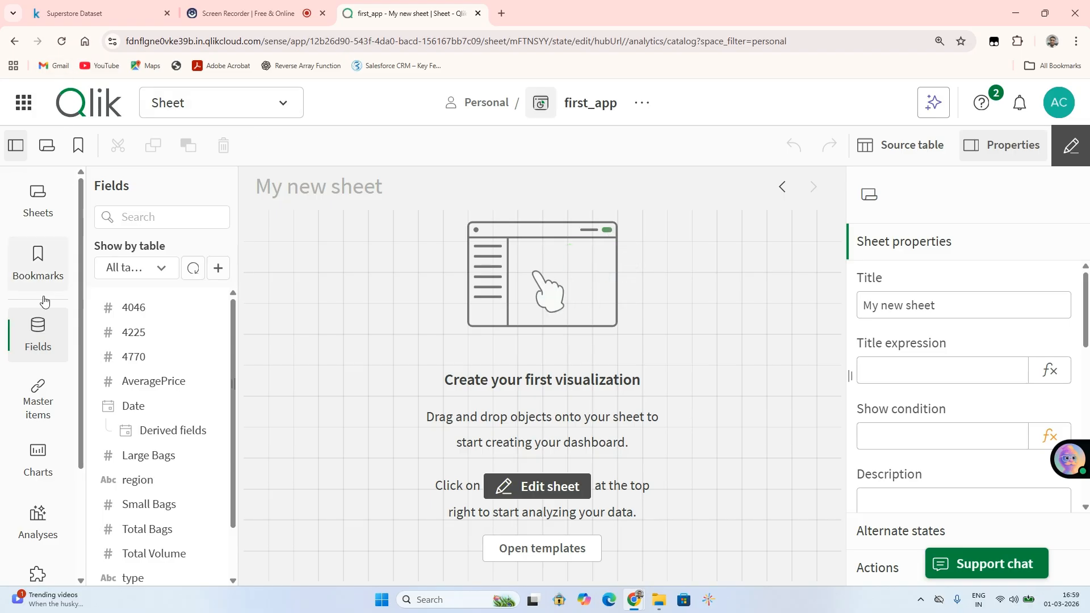
# Return to the Personal space catalog and upload Sample - Superstore.csv from Downloads as a new dataset
pyautogui.click(221, 104)
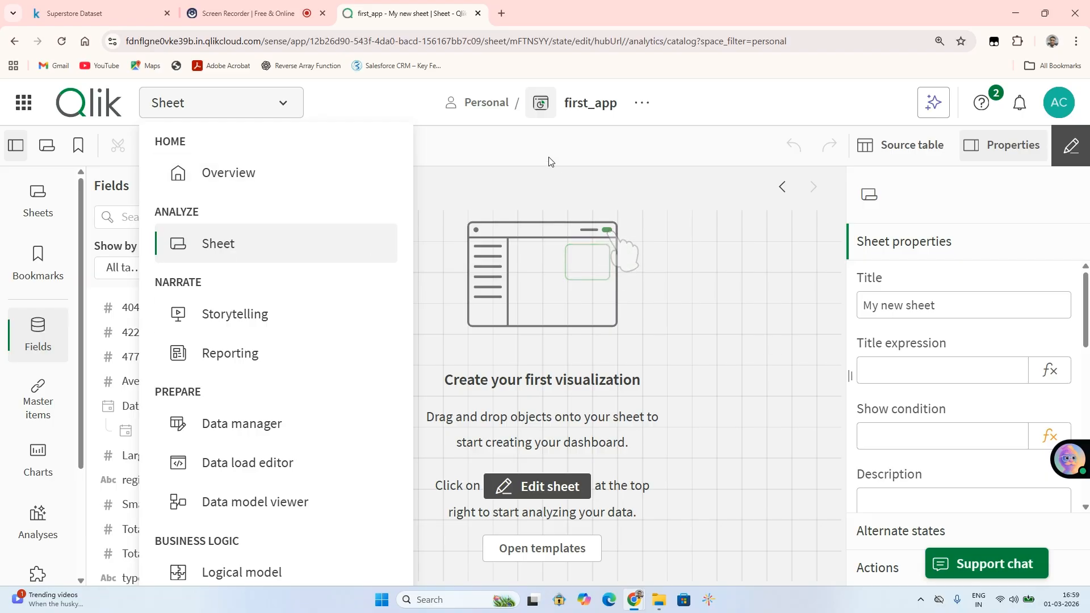
pyautogui.click(485, 108)
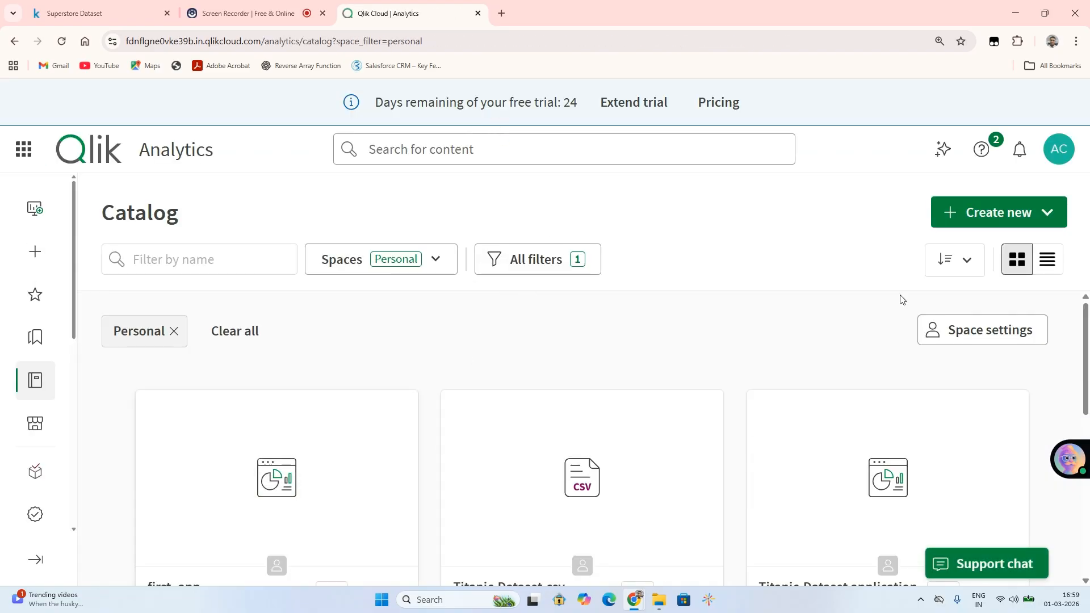
pyautogui.click(984, 221)
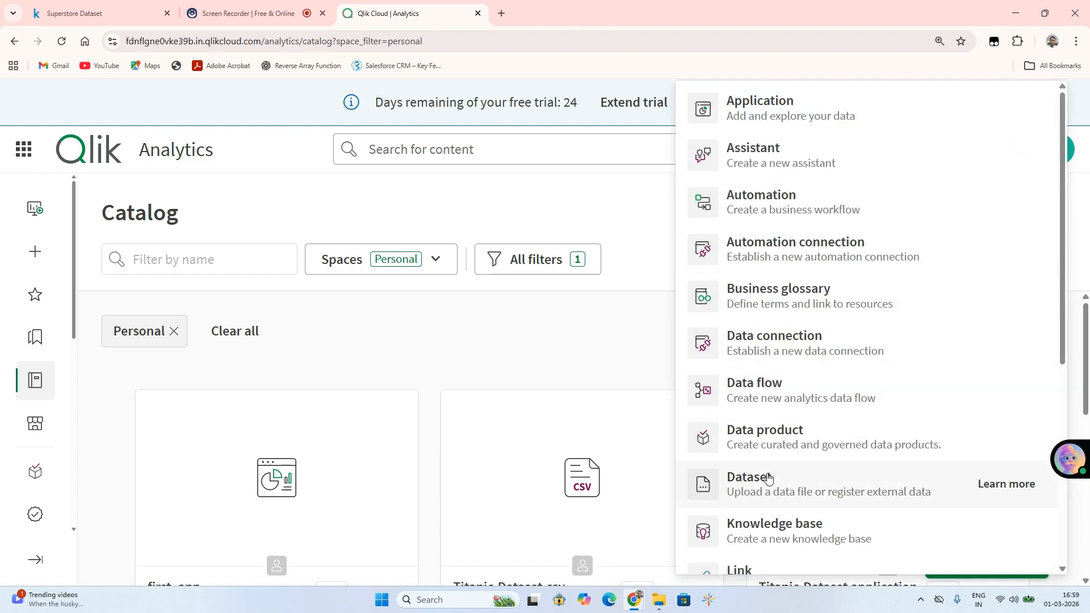
pyautogui.click(761, 492)
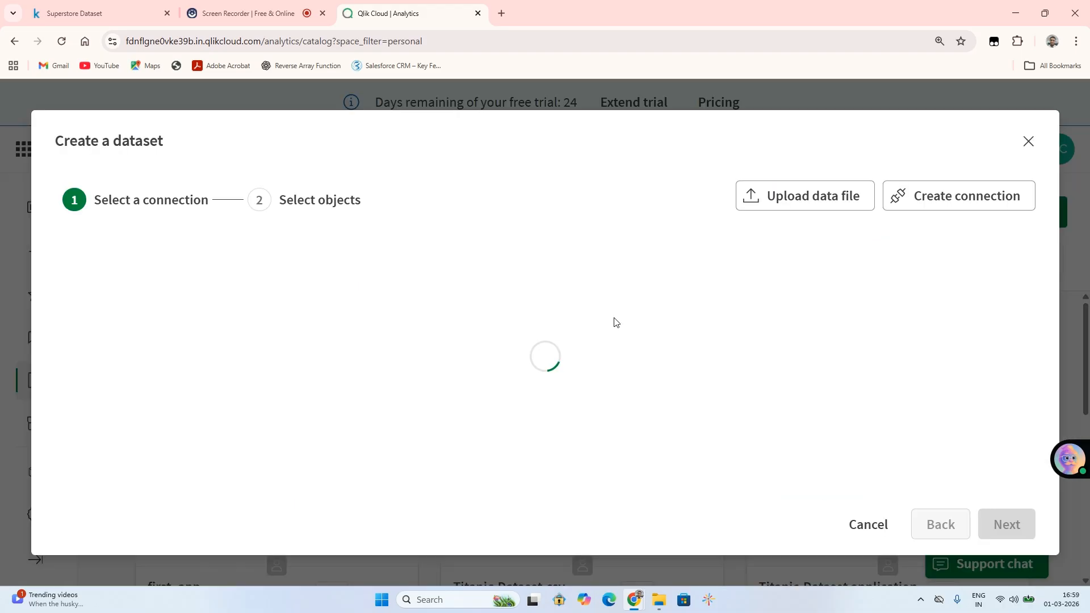
pyautogui.click(822, 198)
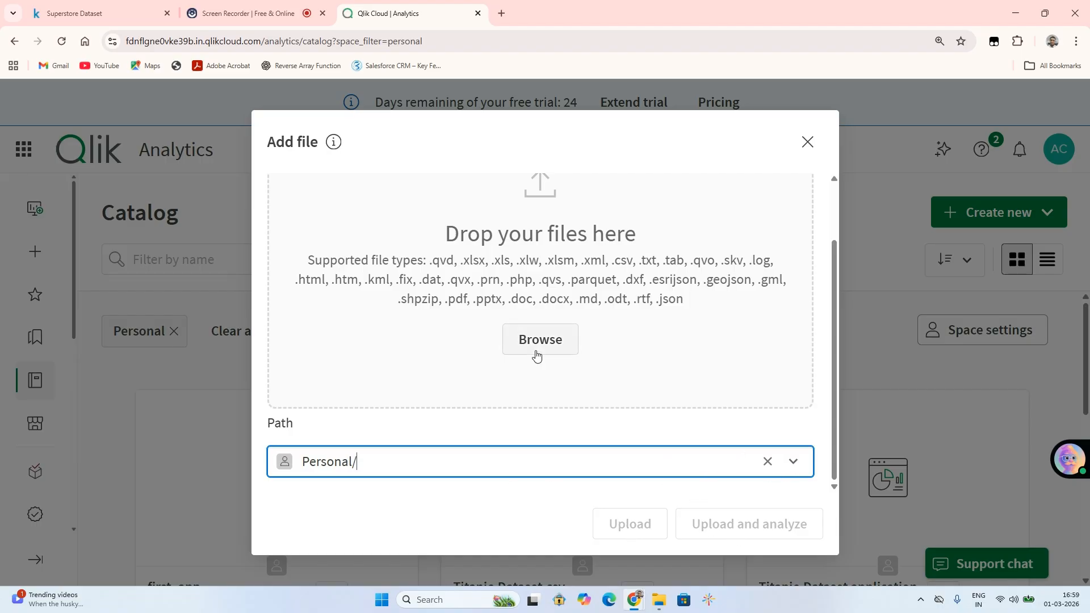
pyautogui.click(551, 341)
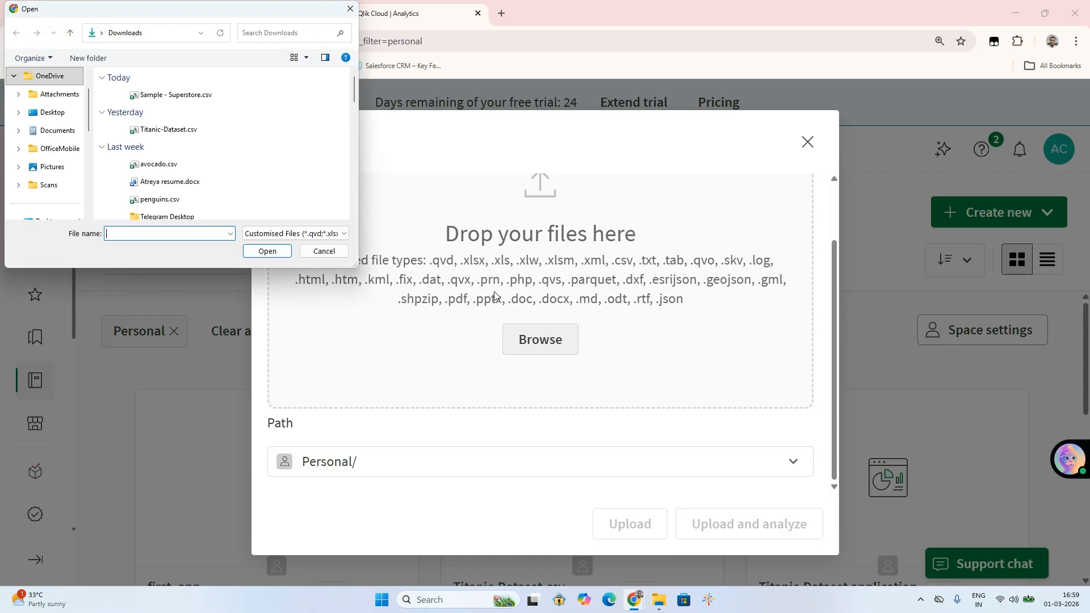
pyautogui.doubleClick(202, 97)
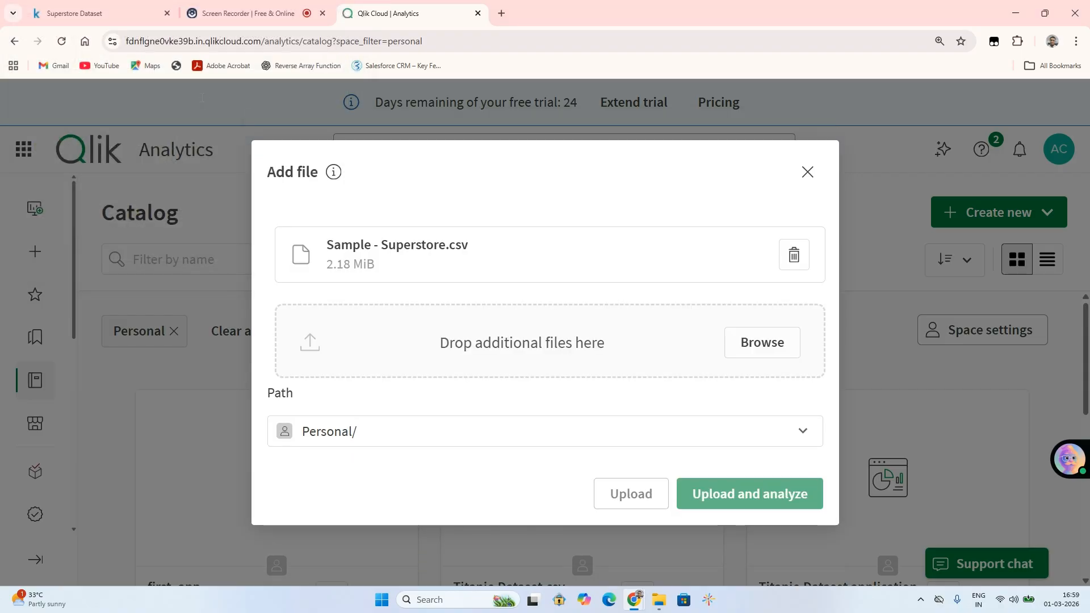
pyautogui.click(652, 495)
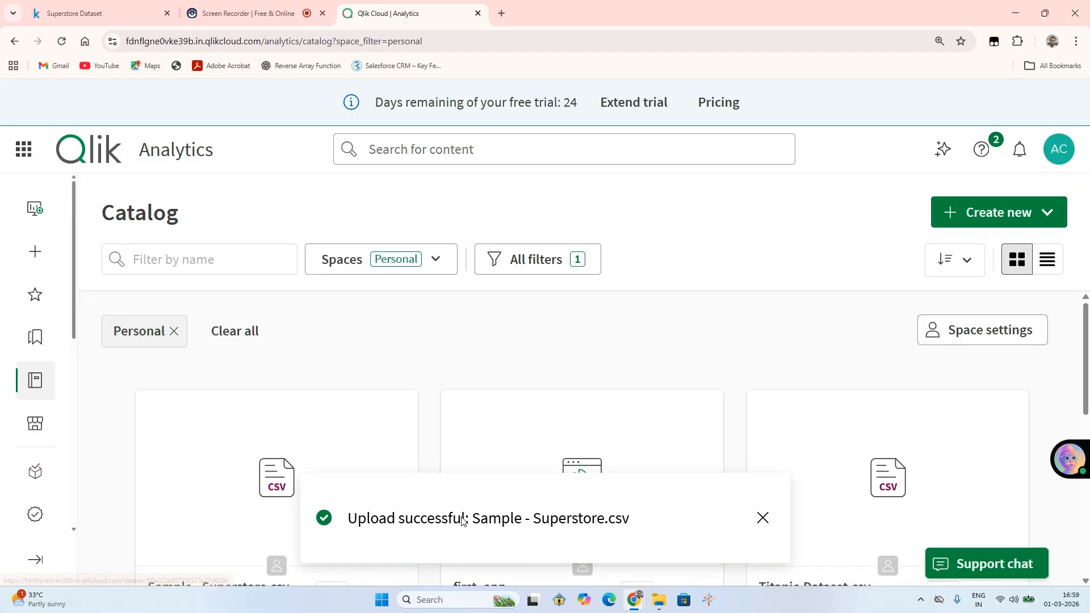
pyautogui.click(763, 518)
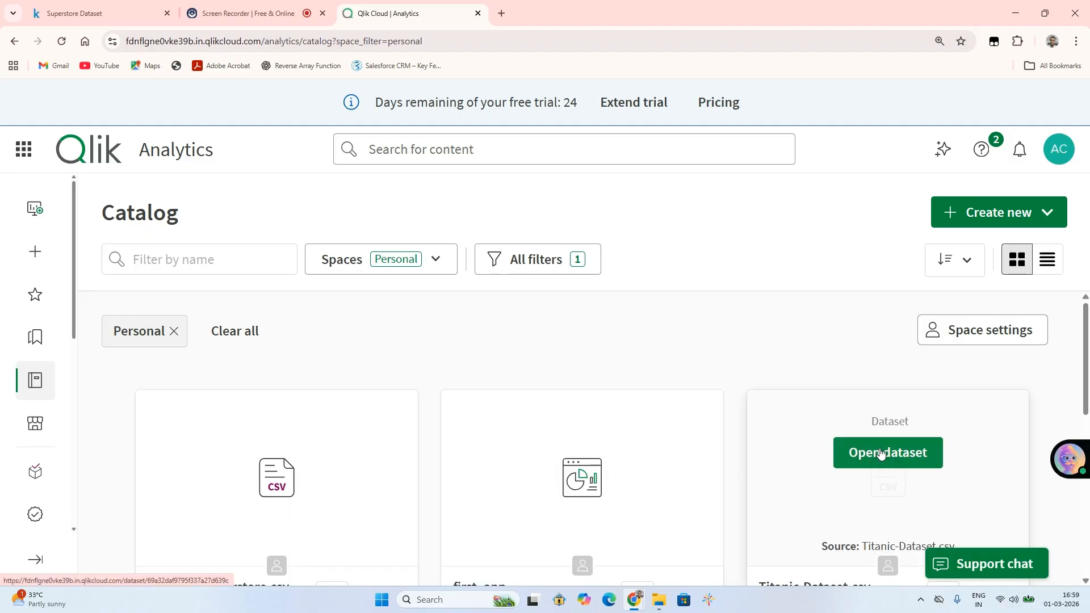
# Open the Sample - Superstore.csv dataset, review its overview and field data types, and return to the catalog
pyautogui.scroll(-5, 1088, 361)
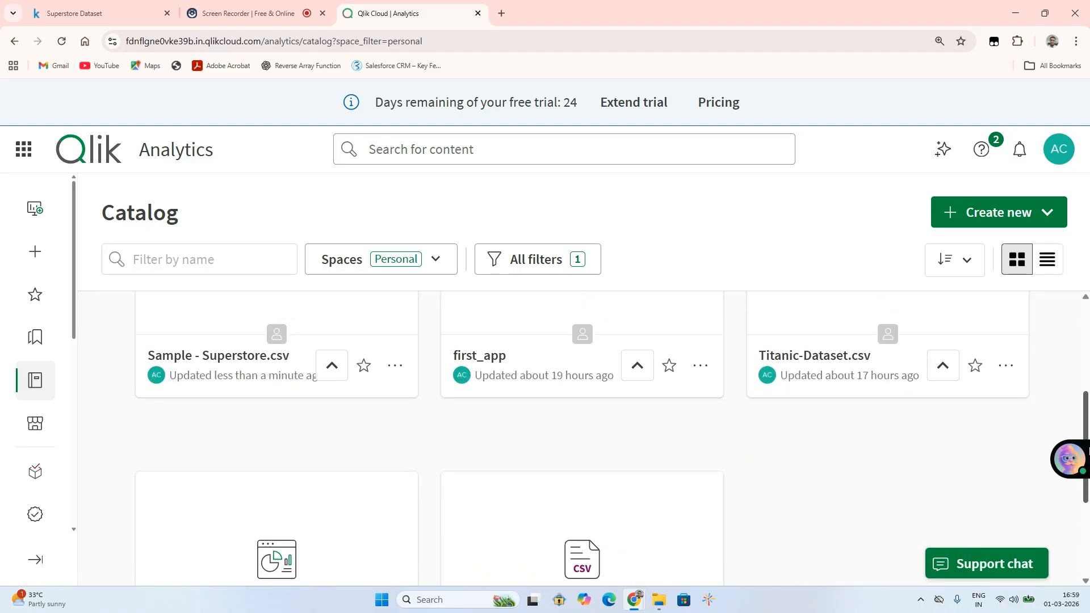
pyautogui.scroll(1, 612, 439)
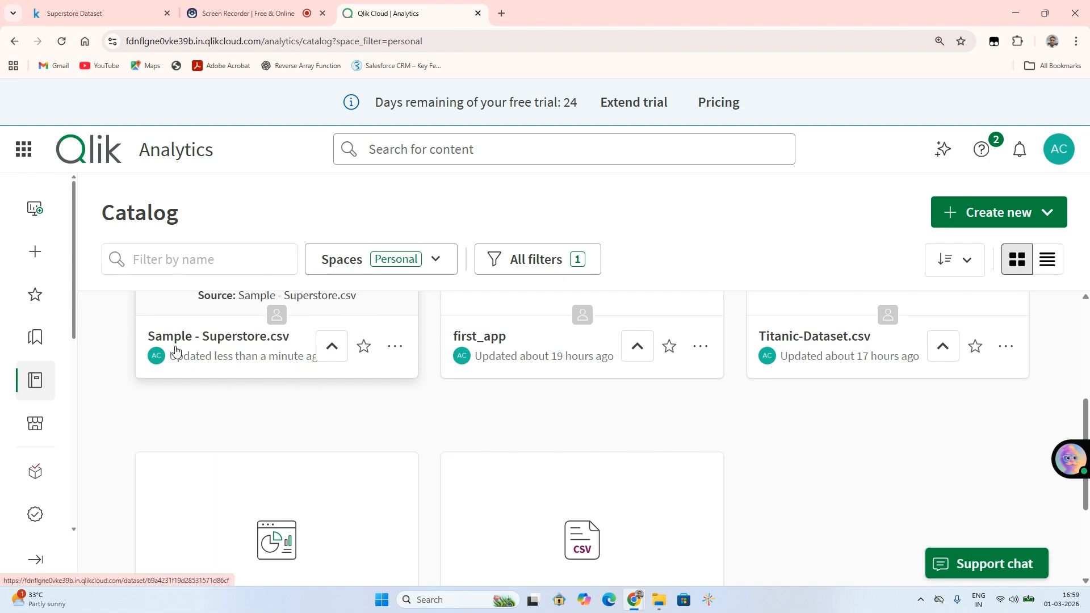
pyautogui.doubleClick(229, 322)
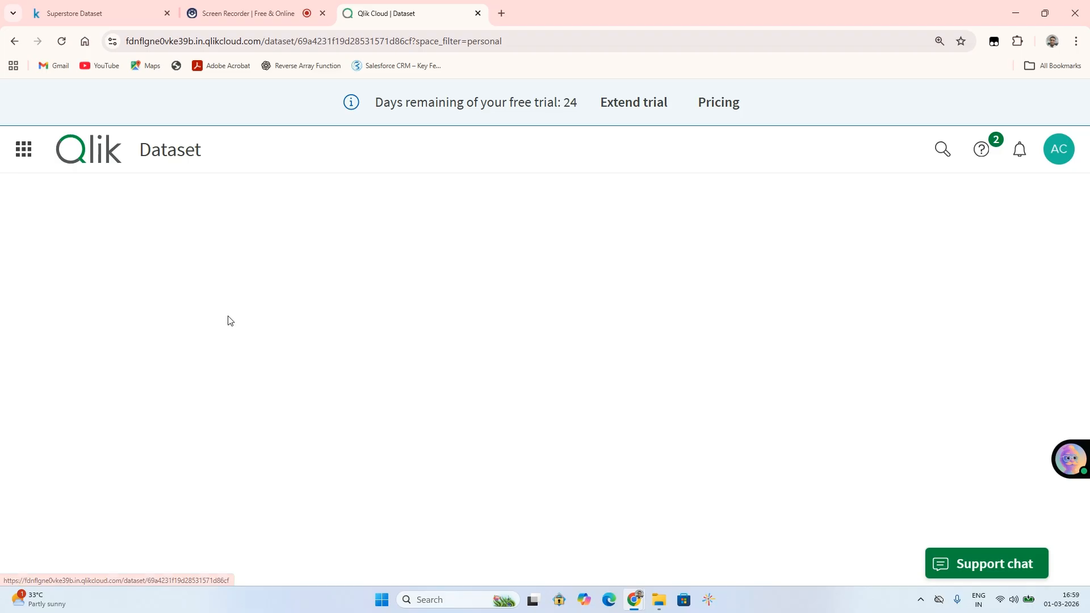
pyautogui.click(467, 255)
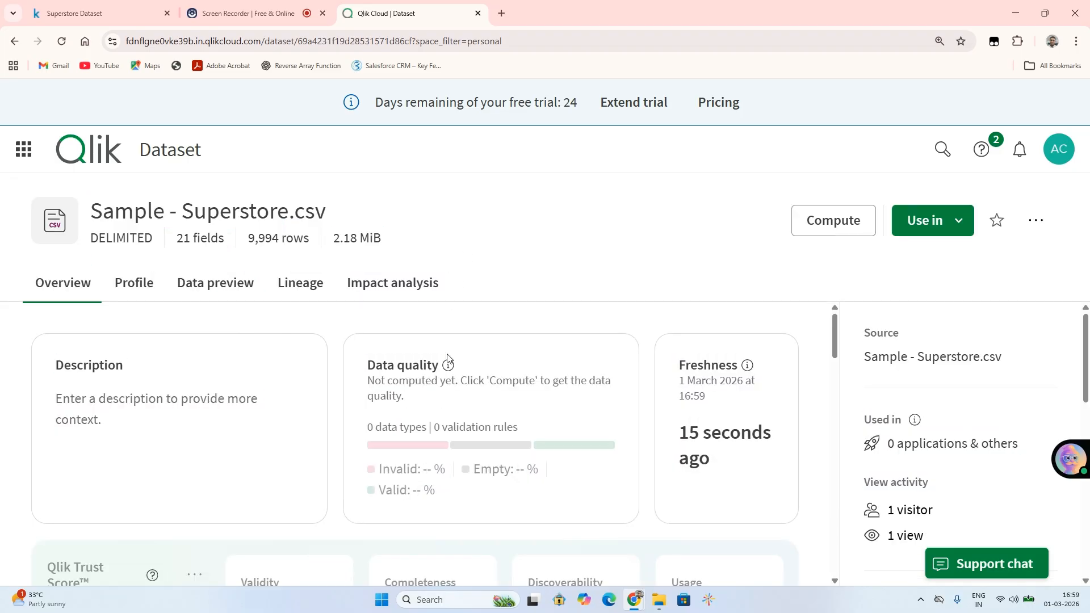
pyautogui.scroll(-12, 496, 309)
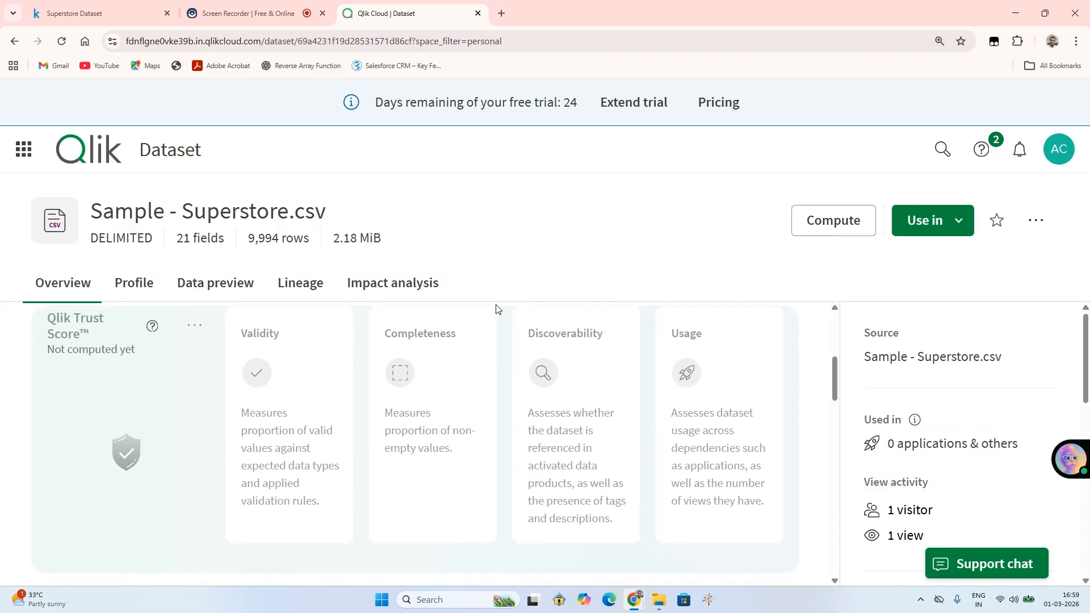
pyautogui.scroll(4, 327, 453)
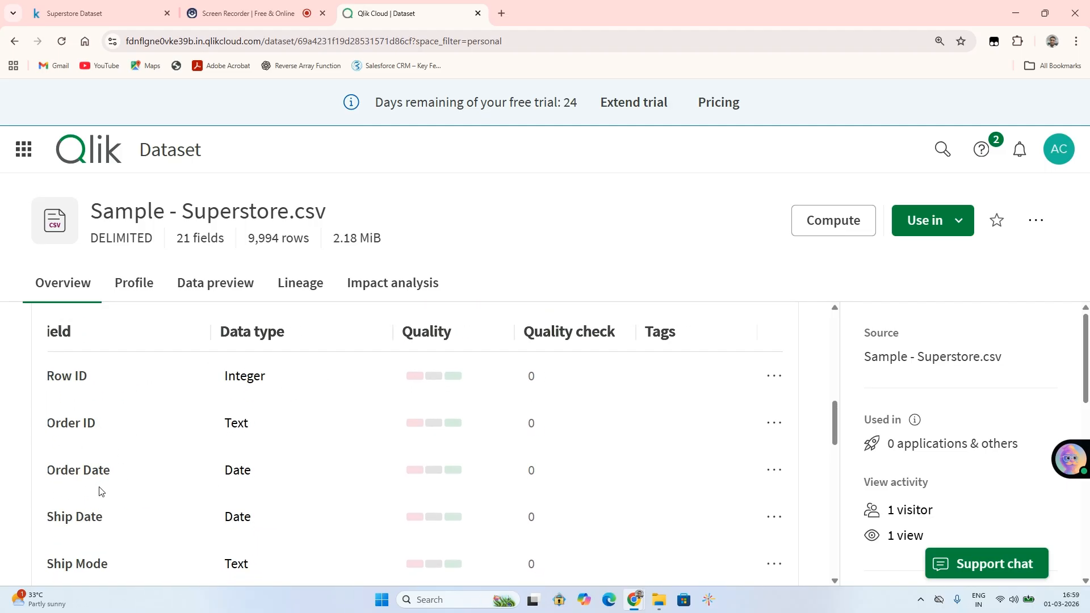
pyautogui.scroll(-11, 226, 513)
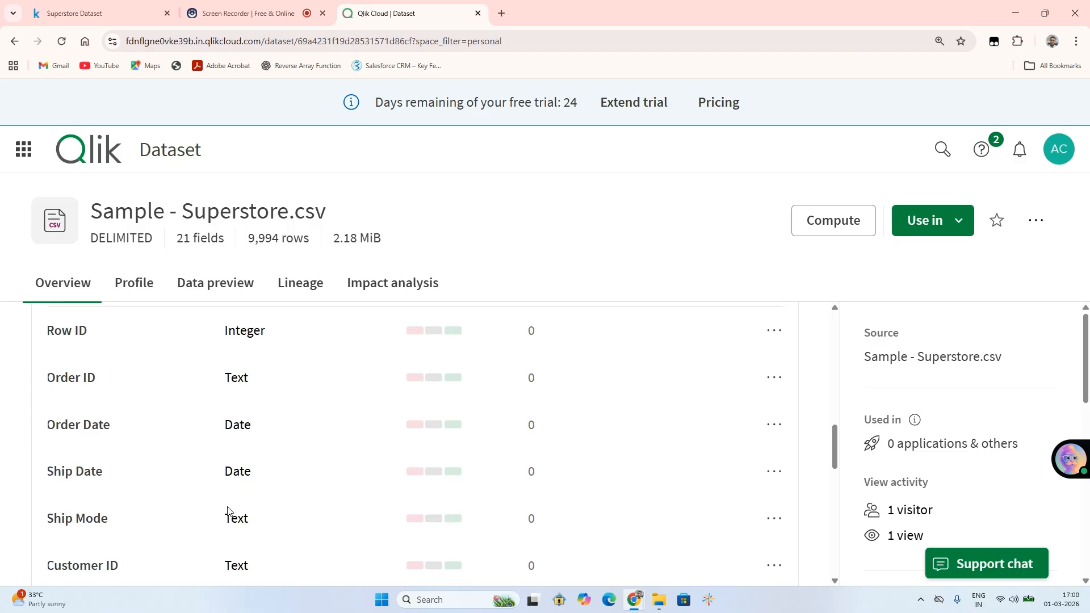
pyautogui.click(14, 42)
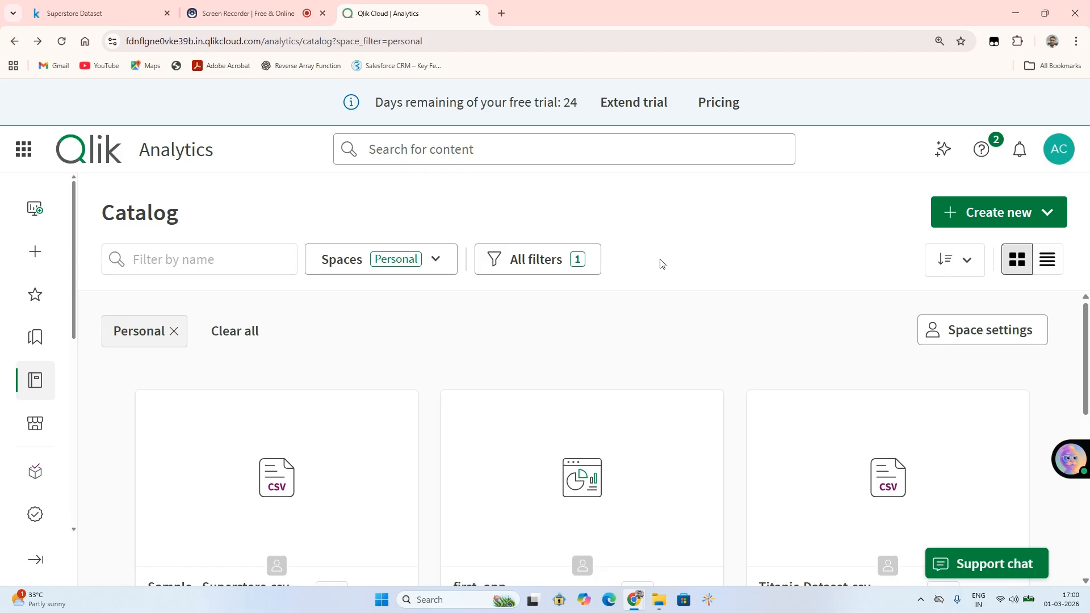
# Create a new application in the Personal space from the Sample - Superstore.csv dataset, keeping the suggested name
pyautogui.scroll(-3, 570, 414)
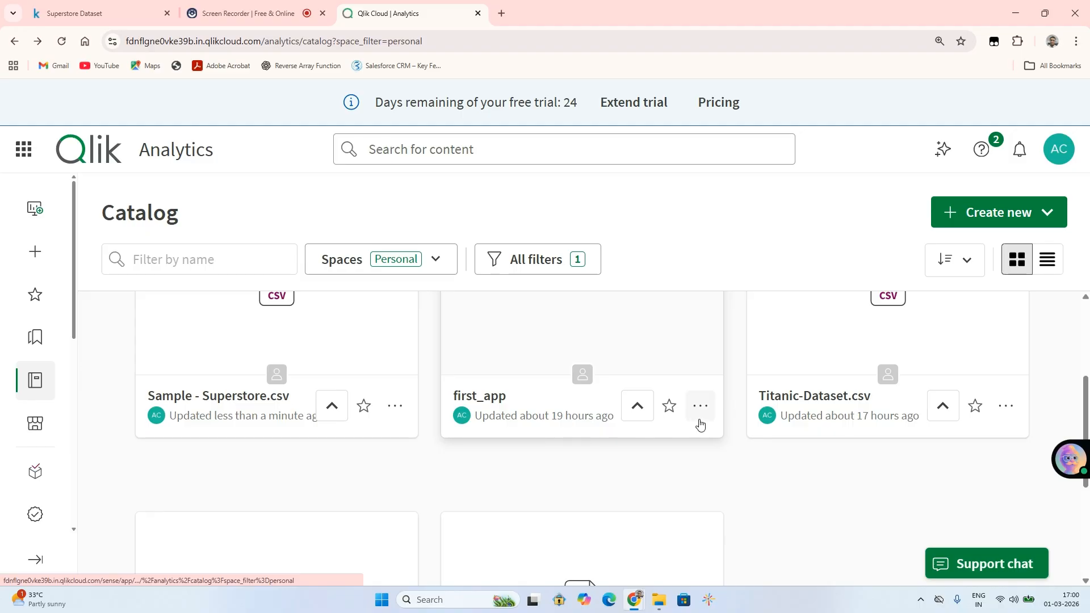
pyautogui.scroll(-3, 565, 487)
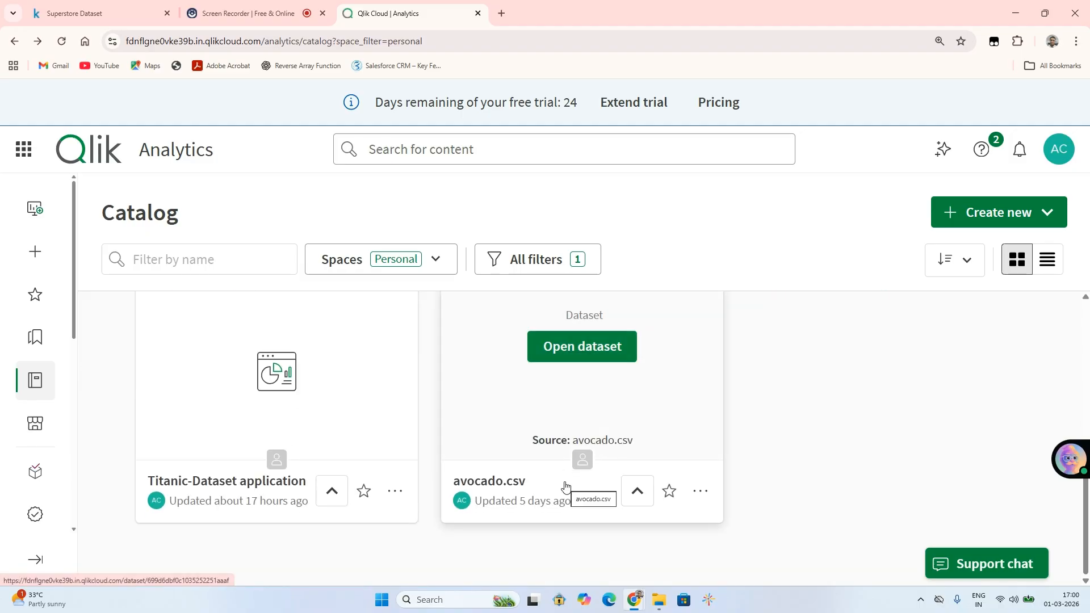
pyautogui.scroll(6, 375, 445)
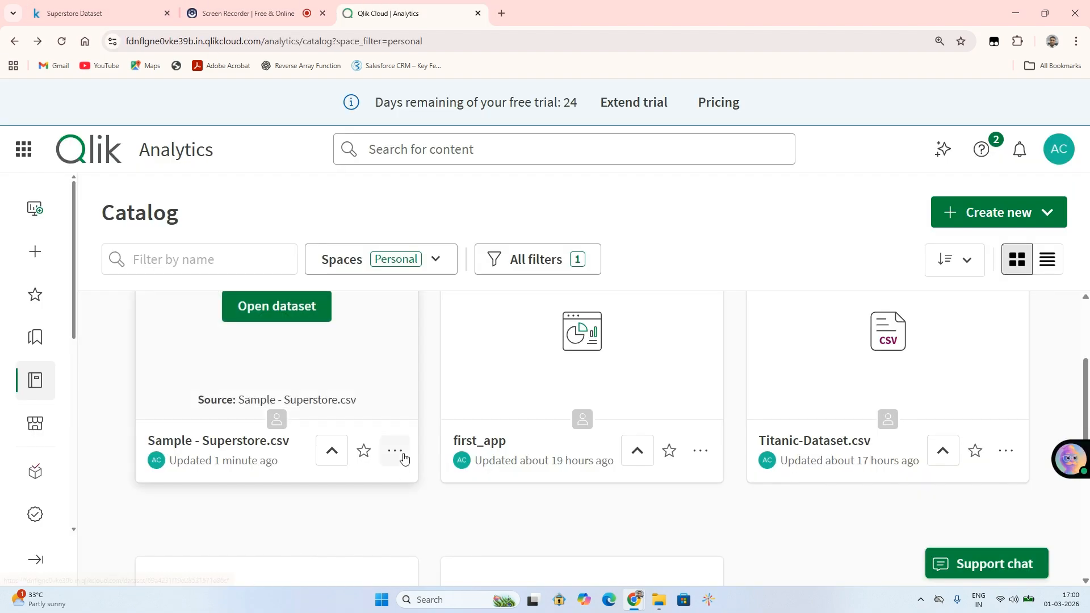
pyautogui.click(393, 451)
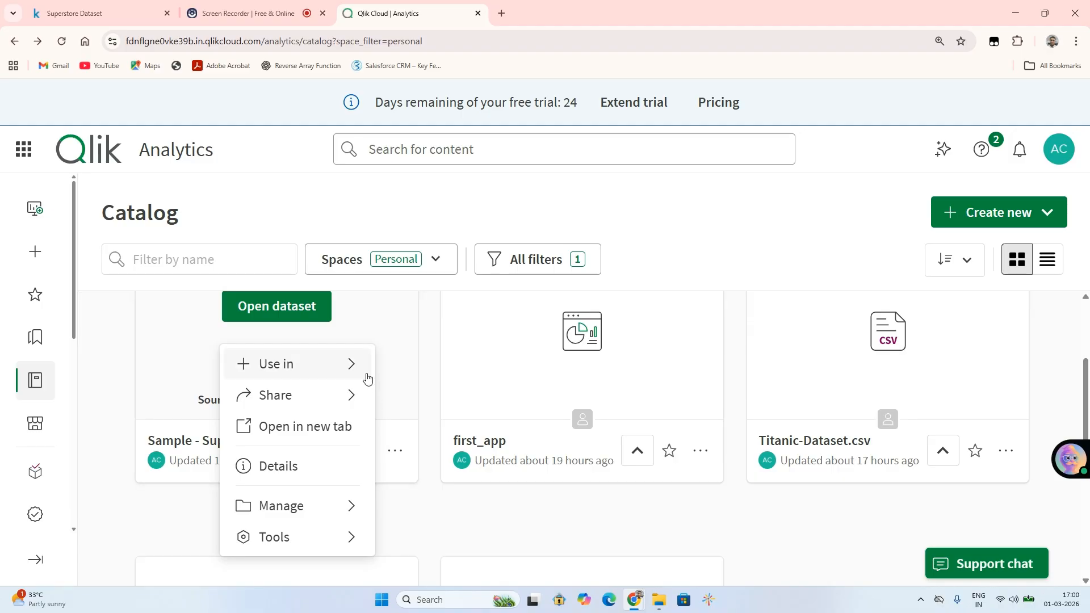
pyautogui.moveTo(335, 372)
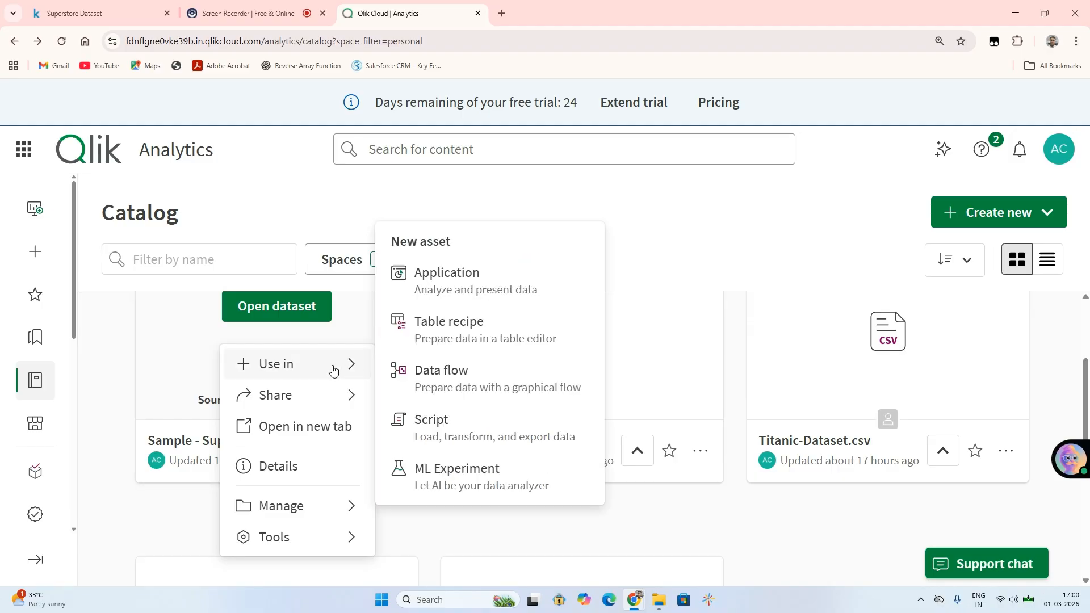
pyautogui.click(433, 281)
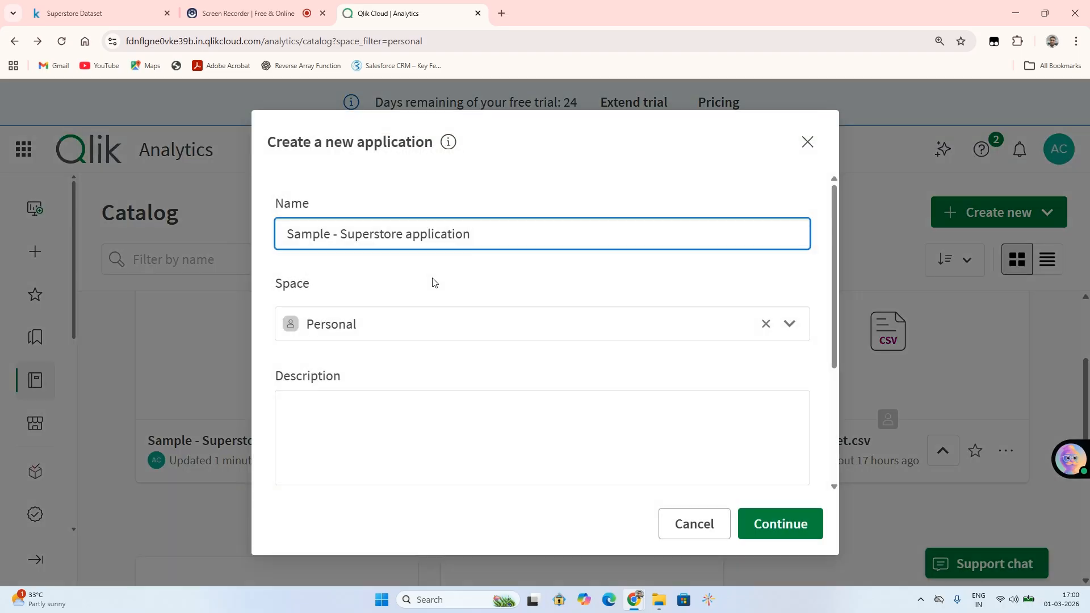
pyautogui.click(745, 522)
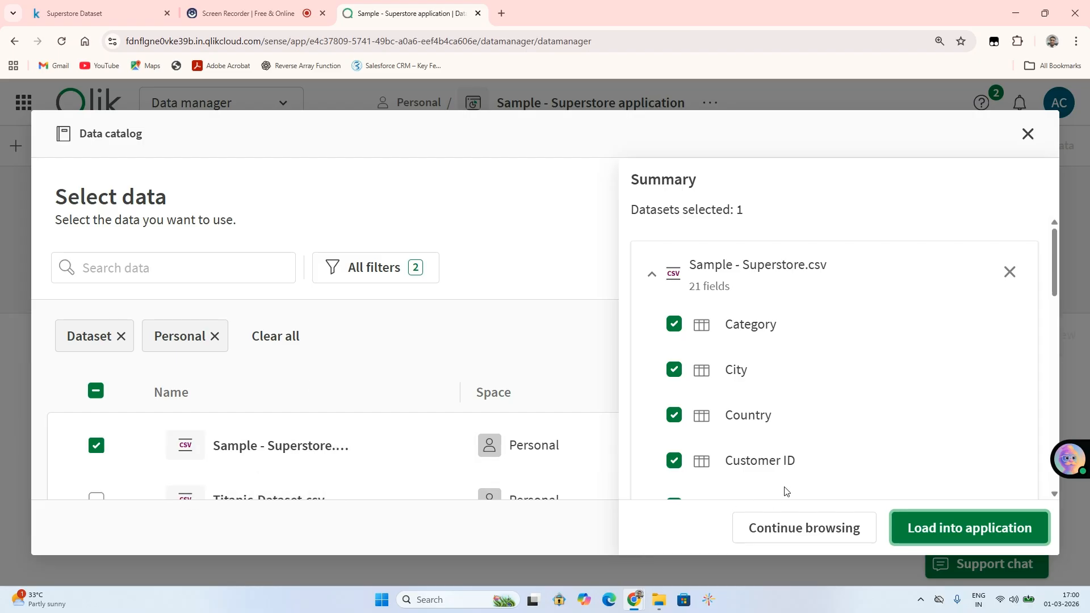
# Exclude the Customer ID field from Sample - Superstore.csv and load the remaining fields into the application
pyautogui.scroll(-2, 468, 413)
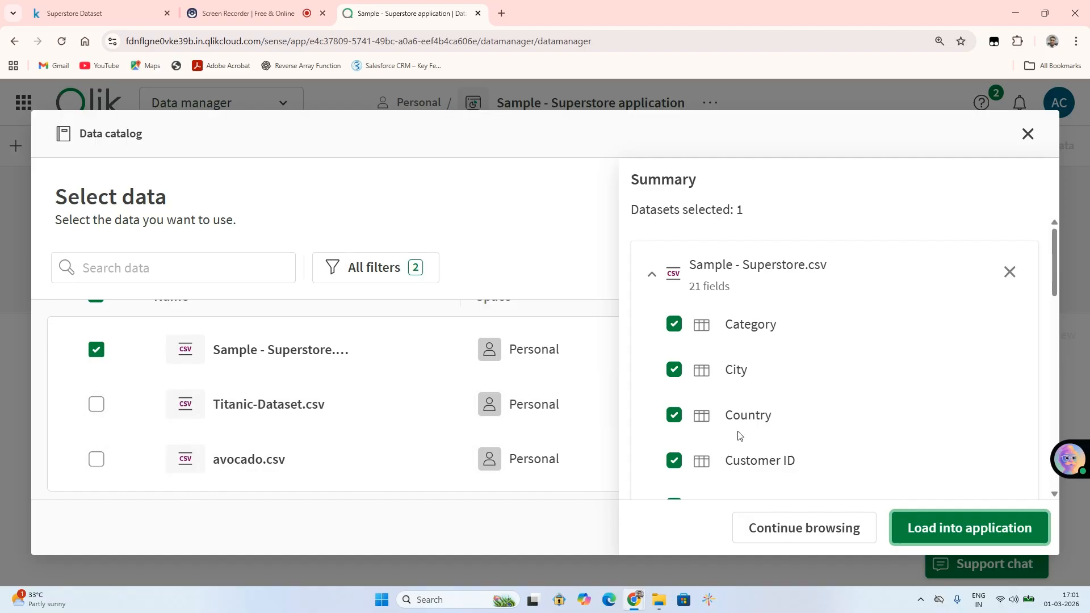
pyautogui.scroll(-3, 740, 435)
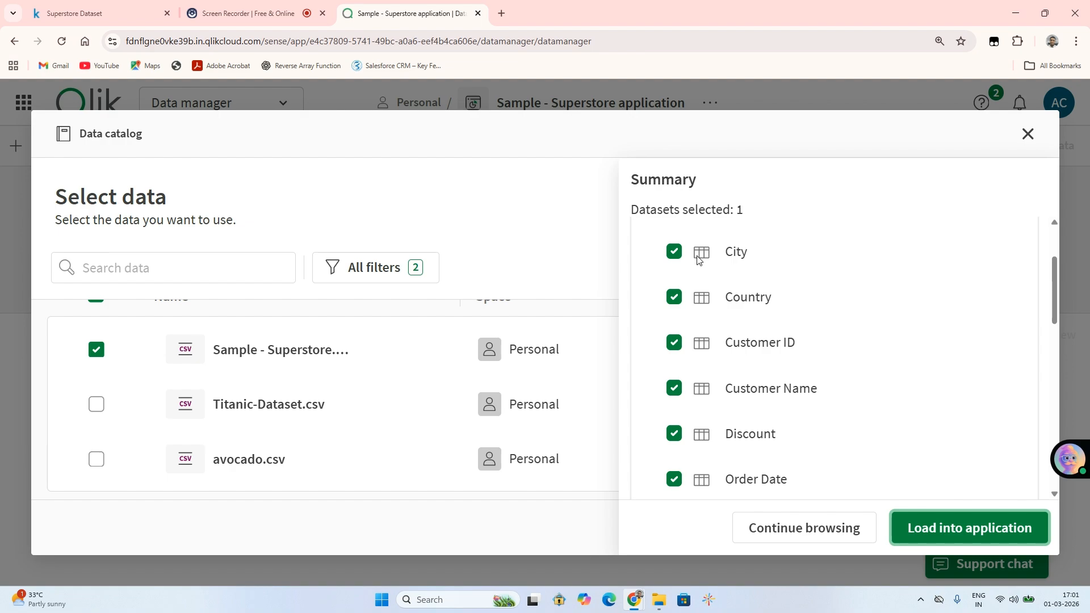
pyautogui.click(674, 345)
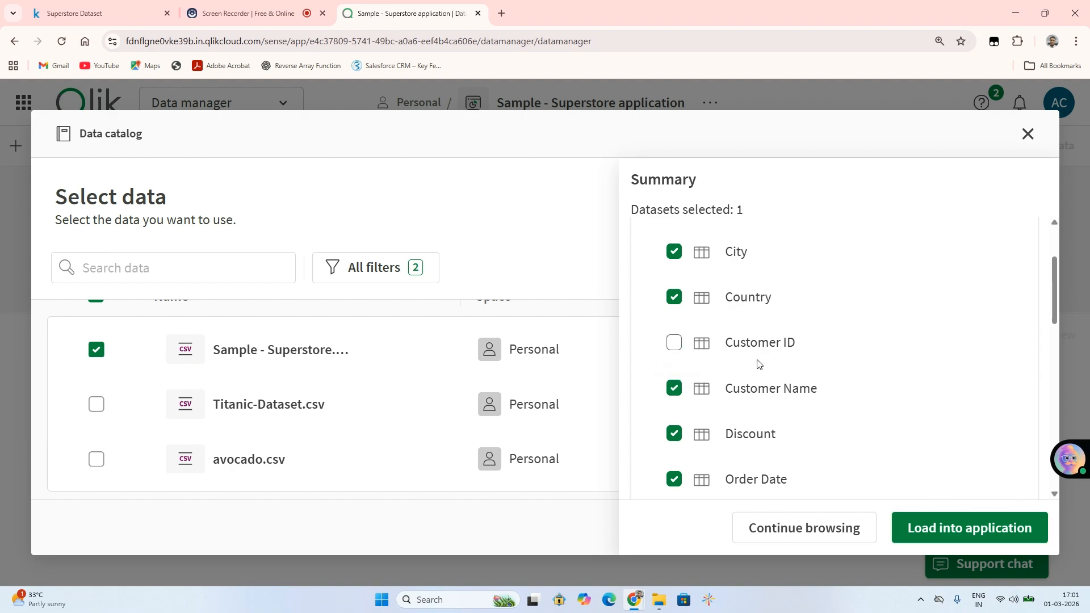
pyautogui.scroll(-2, 757, 330)
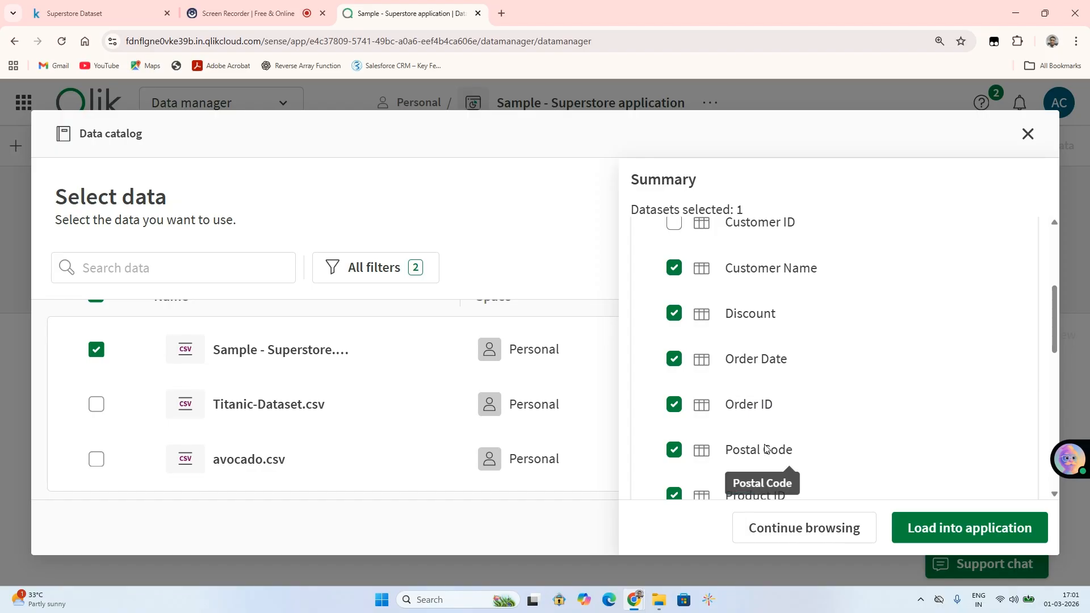
pyautogui.scroll(-3, 764, 446)
pyautogui.scroll(-2, 765, 449)
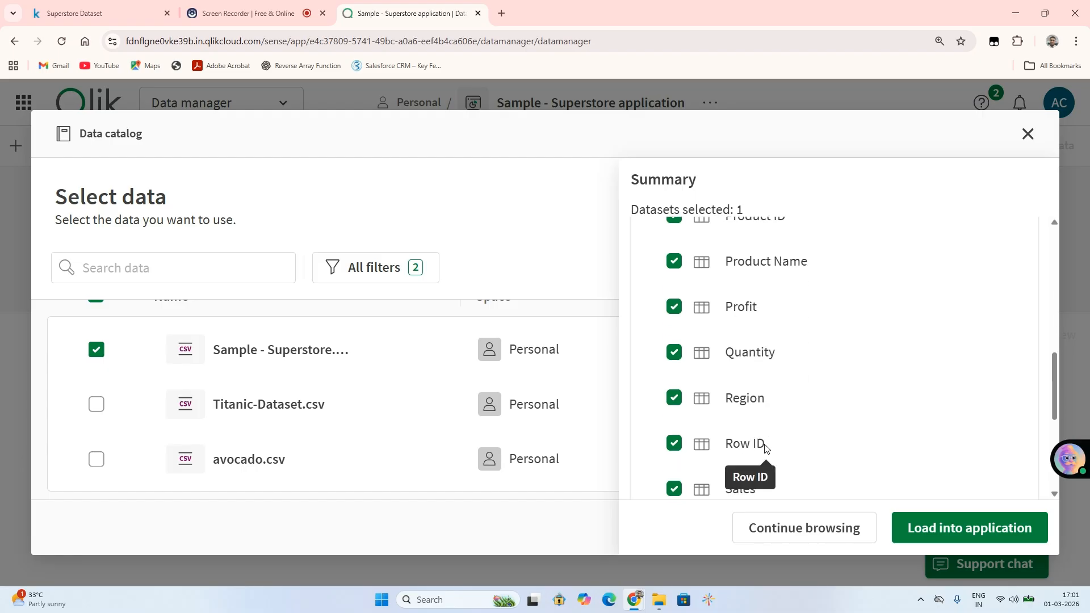
pyautogui.scroll(-5, 765, 449)
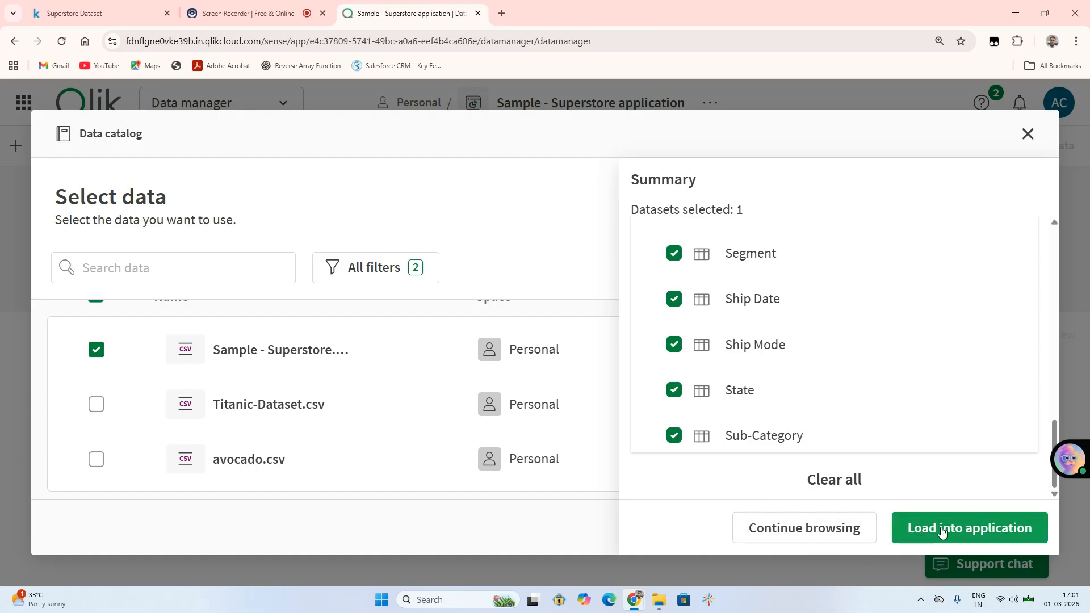
pyautogui.click(942, 531)
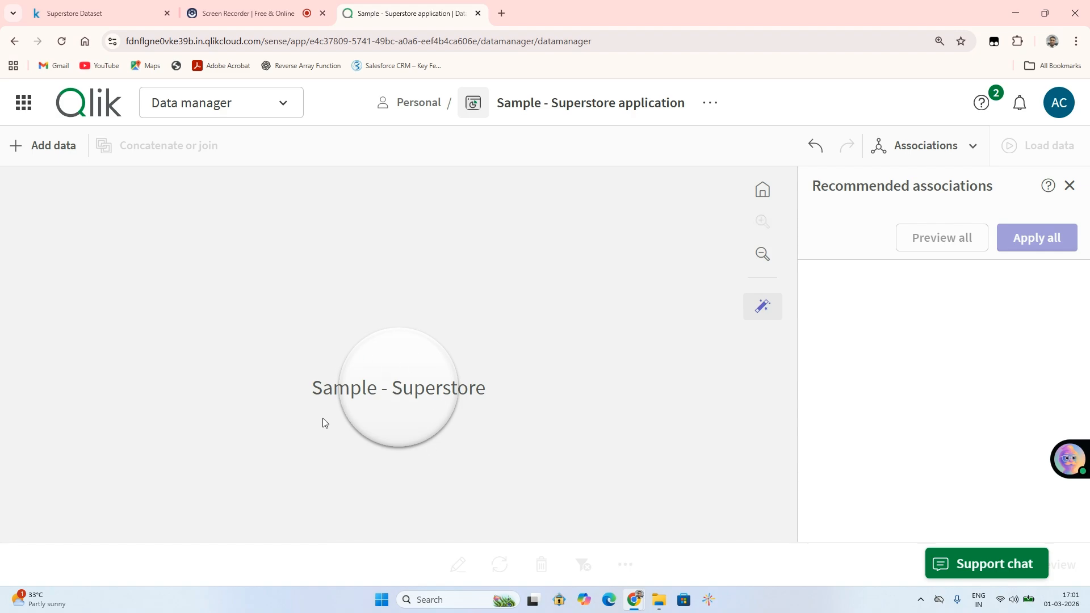
# Preview the Sample - Superstore table in the data manager and look through its columns up to Profit
pyautogui.click(387, 403)
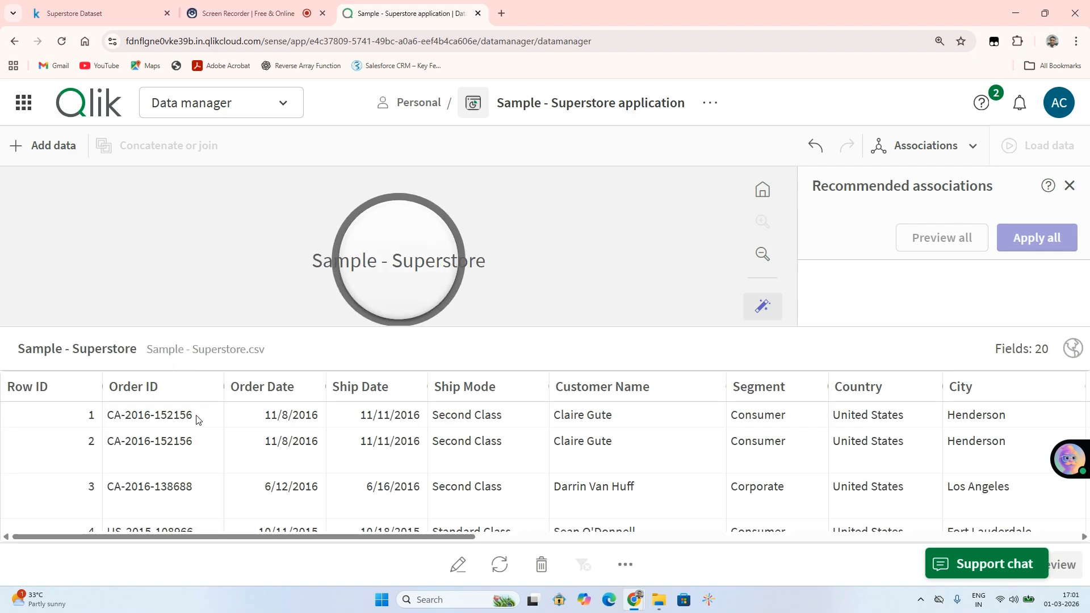
pyautogui.moveTo(453, 537); pyautogui.dragTo(1039, 494)
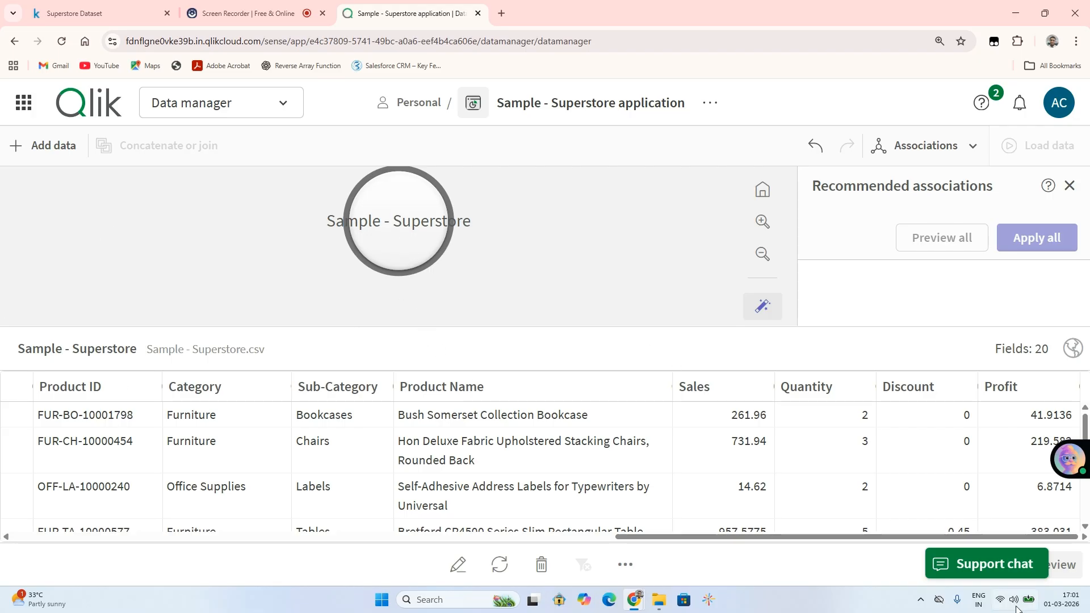
pyautogui.click(542, 565)
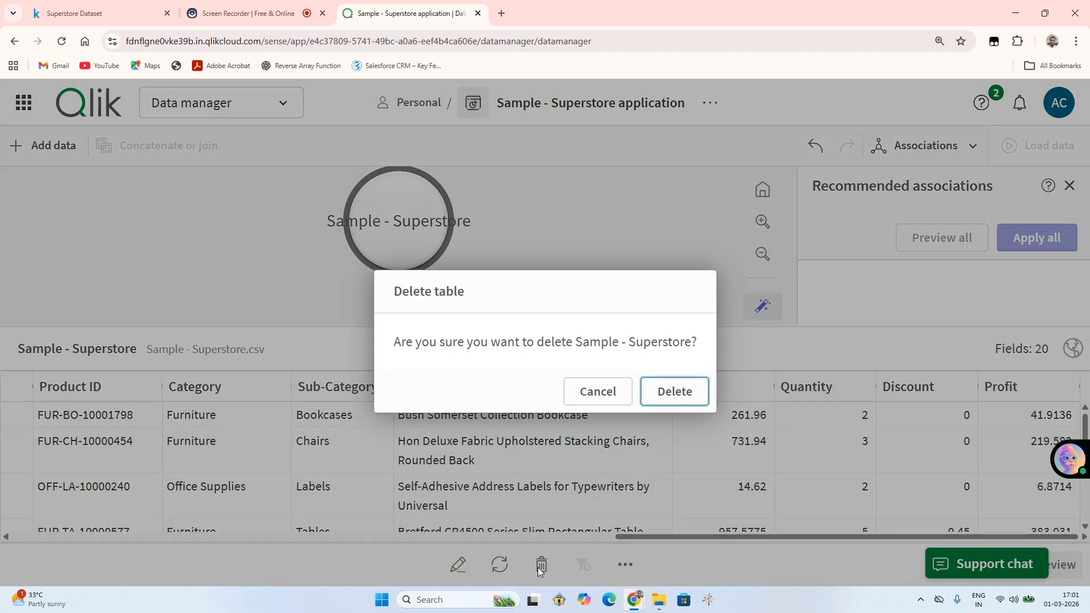
pyautogui.click(593, 396)
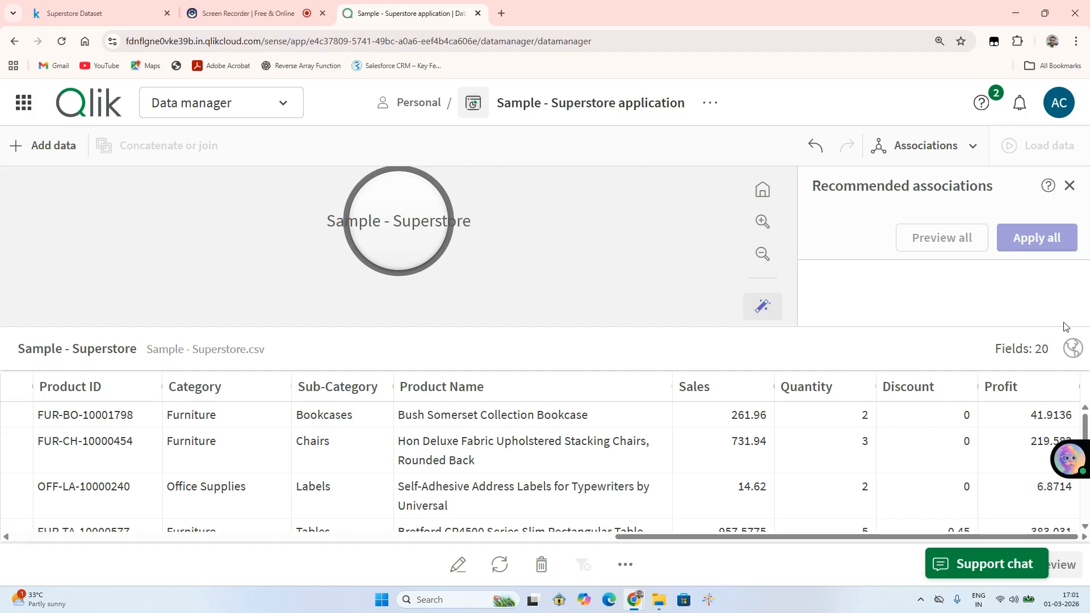
# Dismiss the recommended associations and open the application's sheet for building visualizations
pyautogui.click(1069, 186)
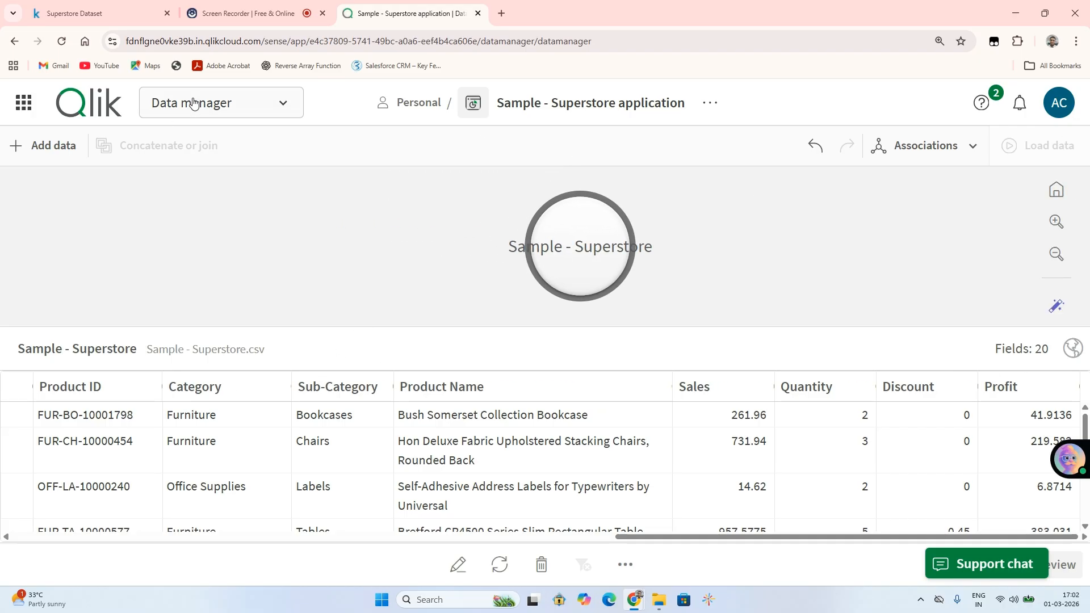
pyautogui.click(236, 112)
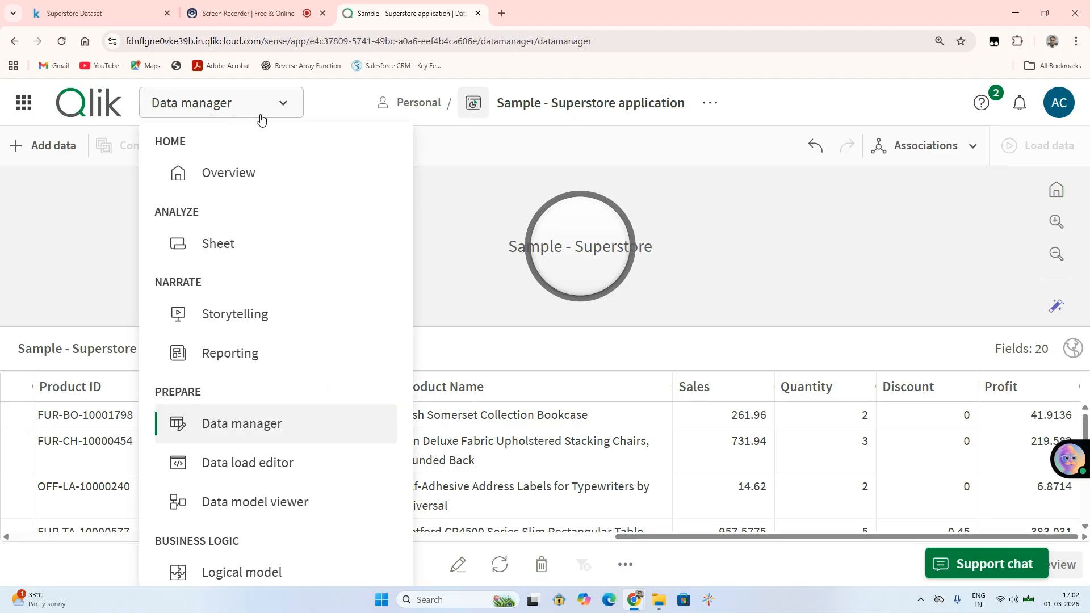
pyautogui.click(217, 246)
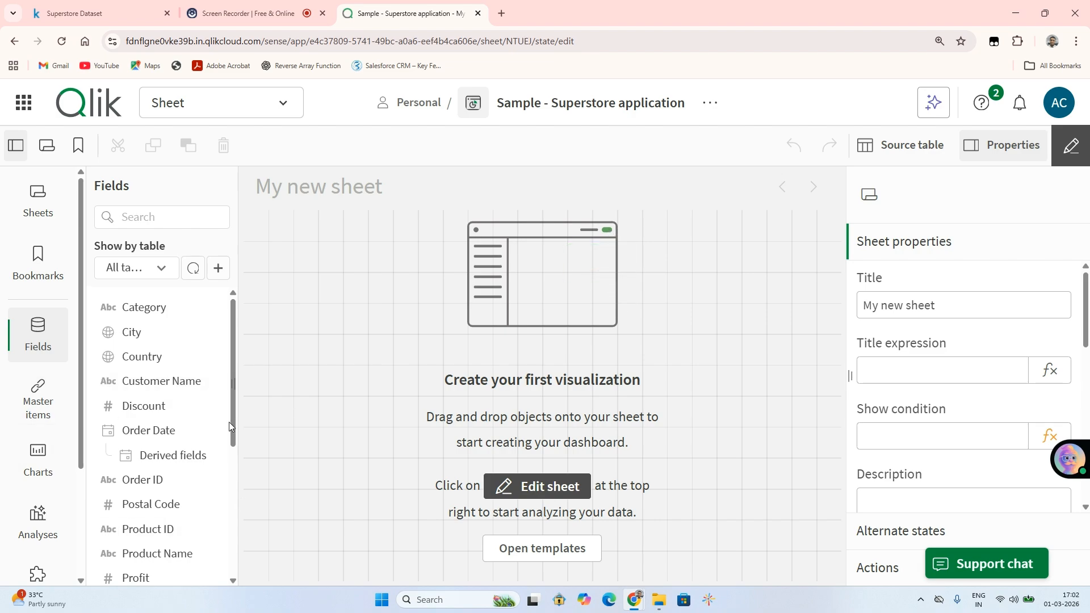
pyautogui.moveTo(233, 426); pyautogui.dragTo(199, 376)
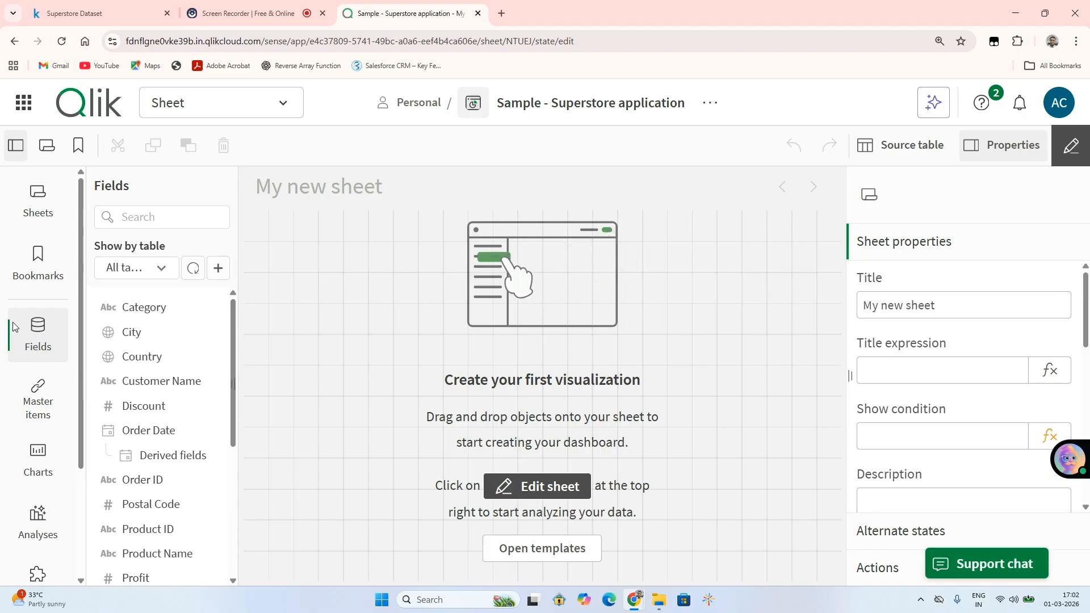
# Add a Pivot table visualization to My new sheet and enlarge it to 18 x 8 grid cells
pyautogui.click(24, 465)
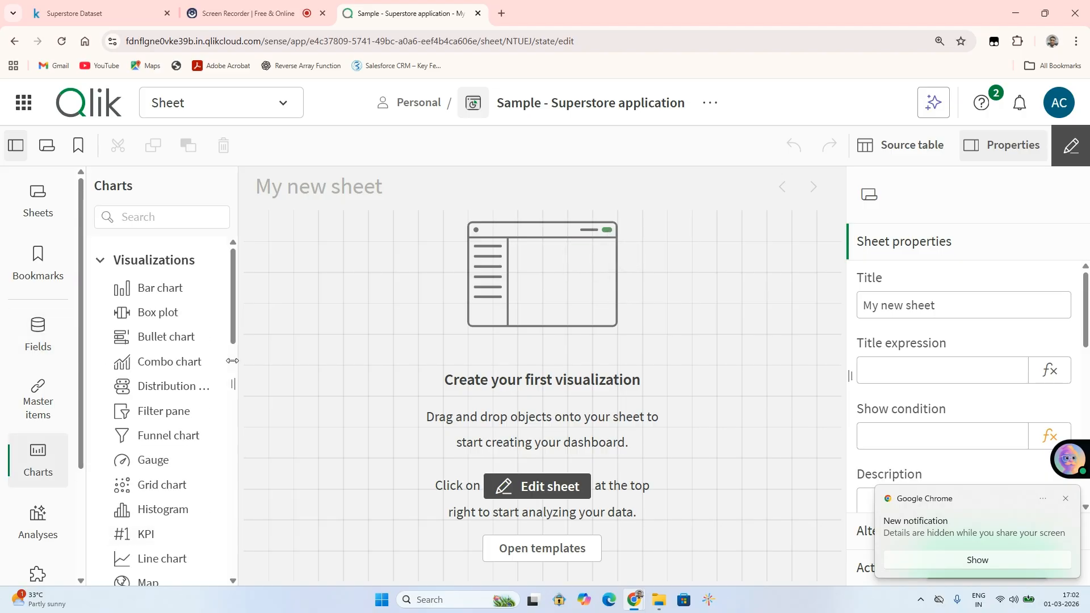
pyautogui.scroll(-5, 231, 338)
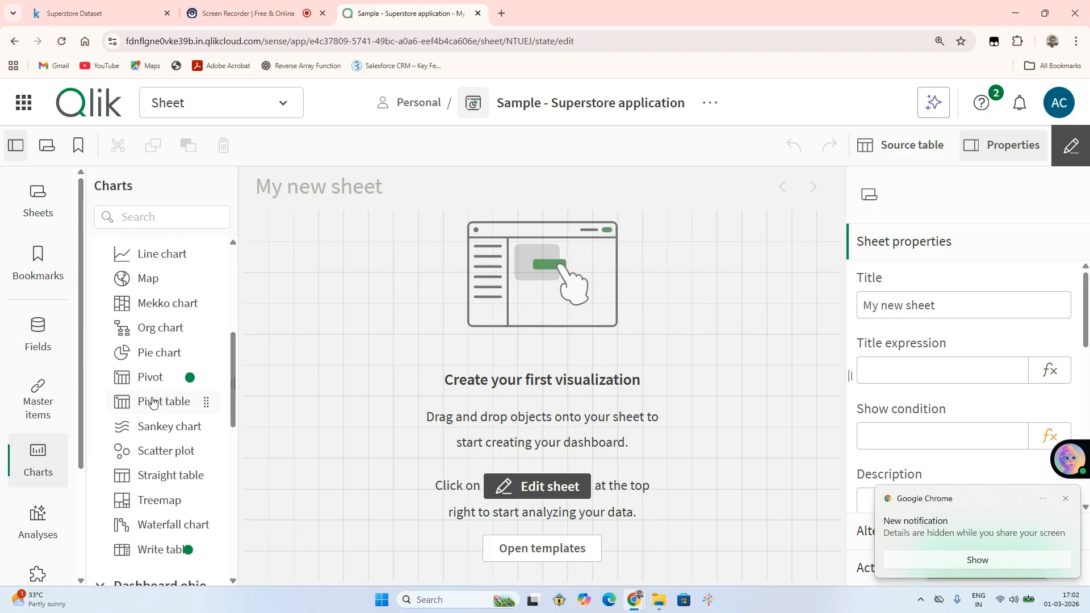
pyautogui.moveTo(153, 402); pyautogui.dragTo(411, 306)
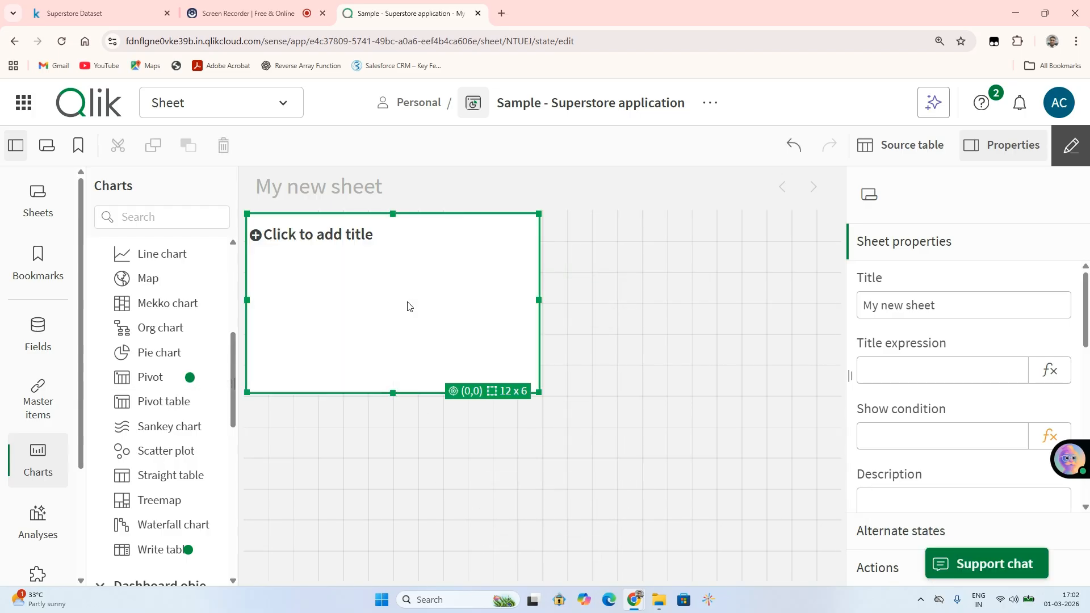
pyautogui.moveTo(539, 297); pyautogui.dragTo(688, 300)
pyautogui.moveTo(472, 391); pyautogui.dragTo(472, 453)
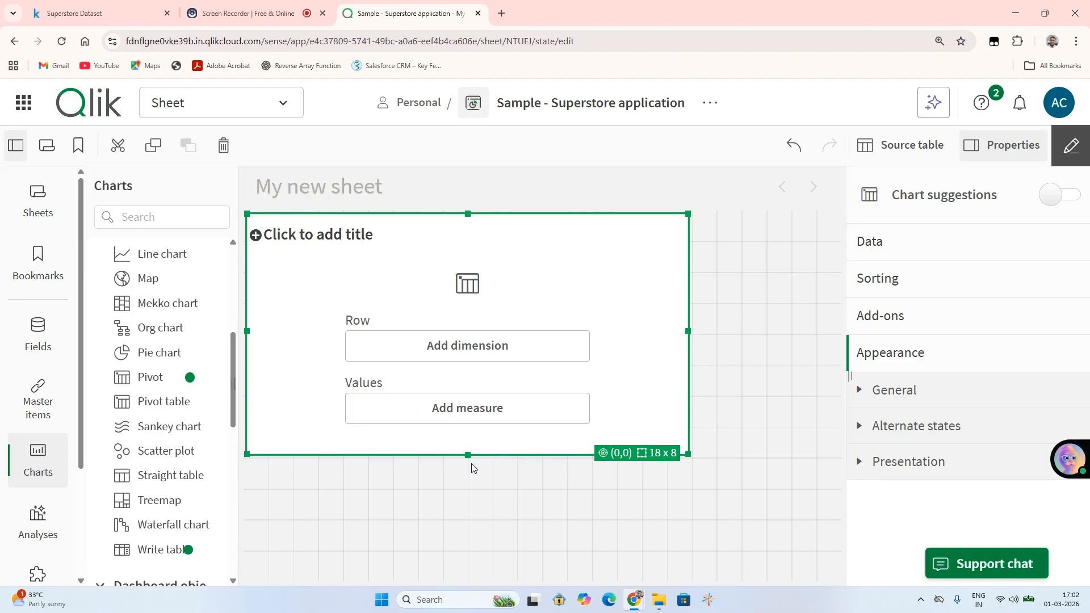
# Add the Country field as the pivot table's row dimension
pyautogui.click(471, 353)
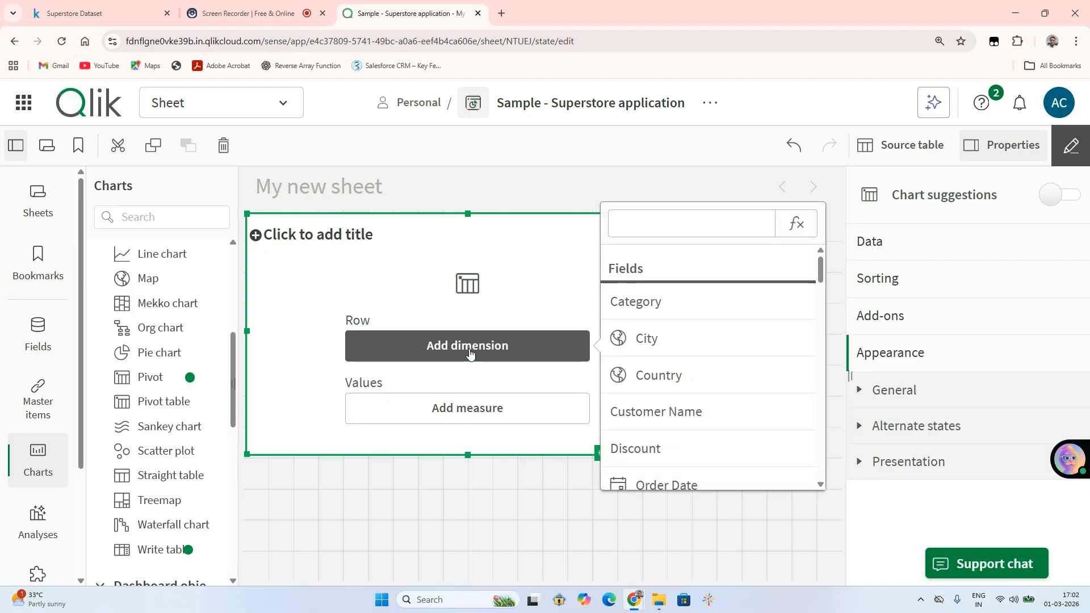
pyautogui.scroll(-1, 823, 288)
pyautogui.moveTo(823, 289)
pyautogui.mouseDown()
pyautogui.moveTo(824, 391)
pyautogui.moveTo(822, 268)
pyautogui.mouseUp()
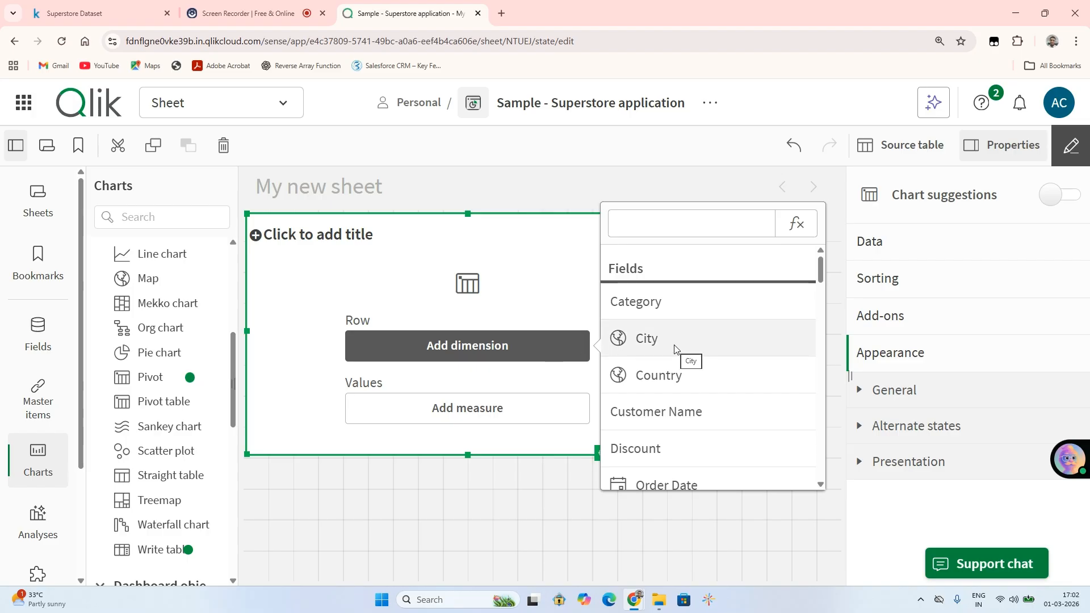
pyautogui.click(667, 376)
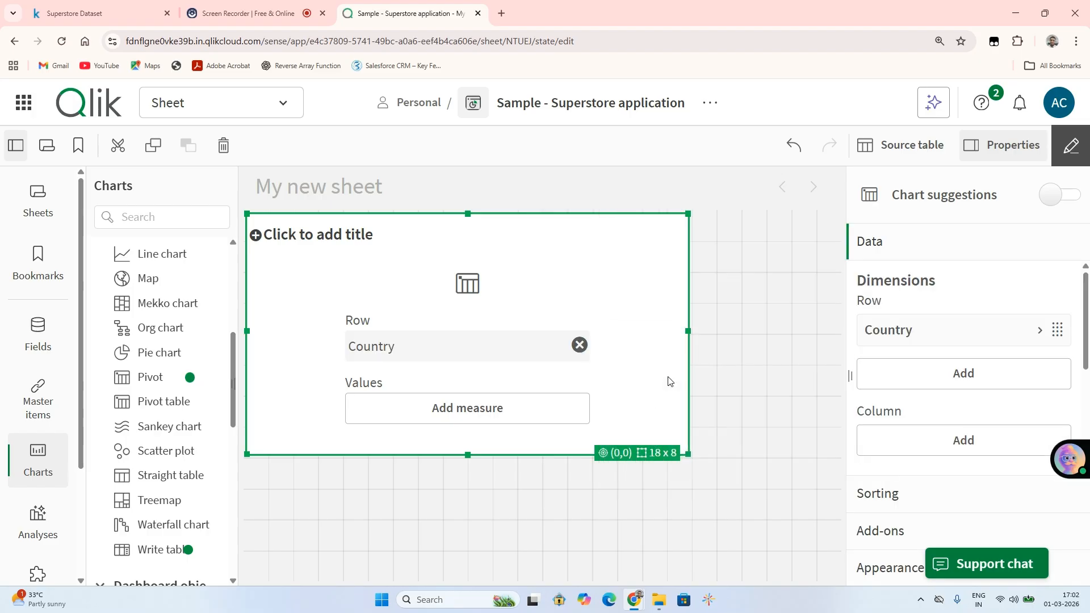
# Add the Profit field to the pivot table's values as the measure Sum(Profit)
pyautogui.click(430, 414)
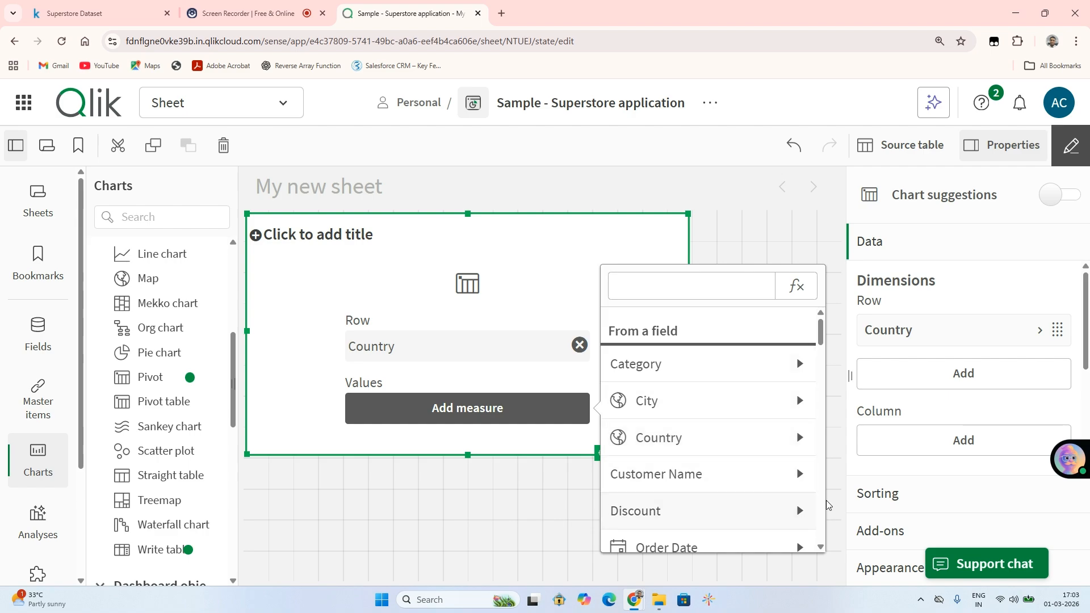
pyautogui.moveTo(821, 340); pyautogui.dragTo(824, 459)
pyautogui.click(748, 382)
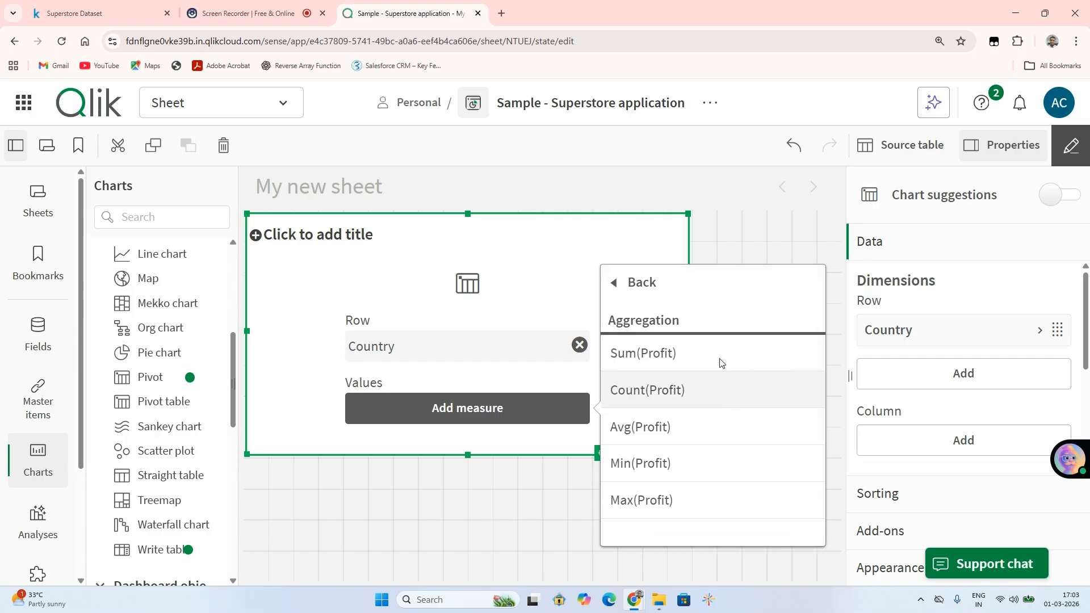
pyautogui.click(661, 368)
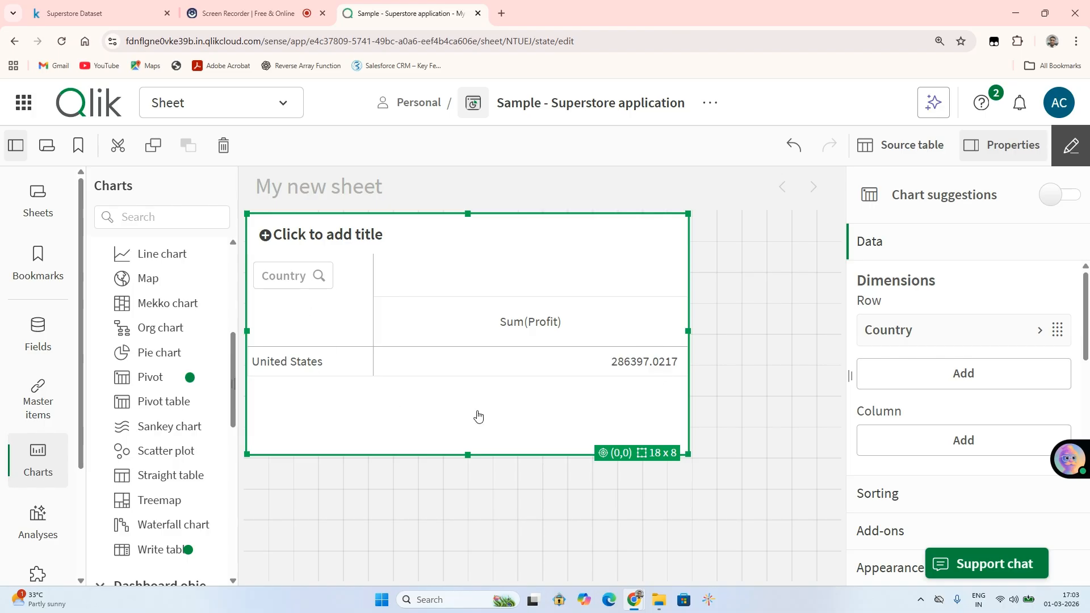
# Enlarge the pivot table to 21 x 10 grid cells and add City as its second row dimension
pyautogui.moveTo(688, 333); pyautogui.dragTo(763, 331)
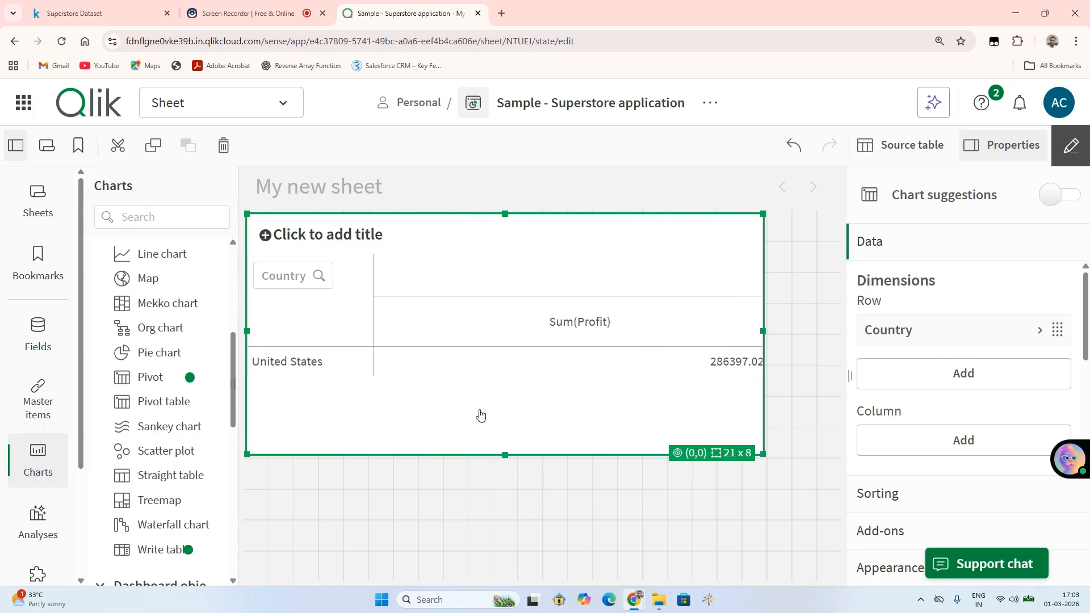
pyautogui.moveTo(507, 449); pyautogui.dragTo(505, 515)
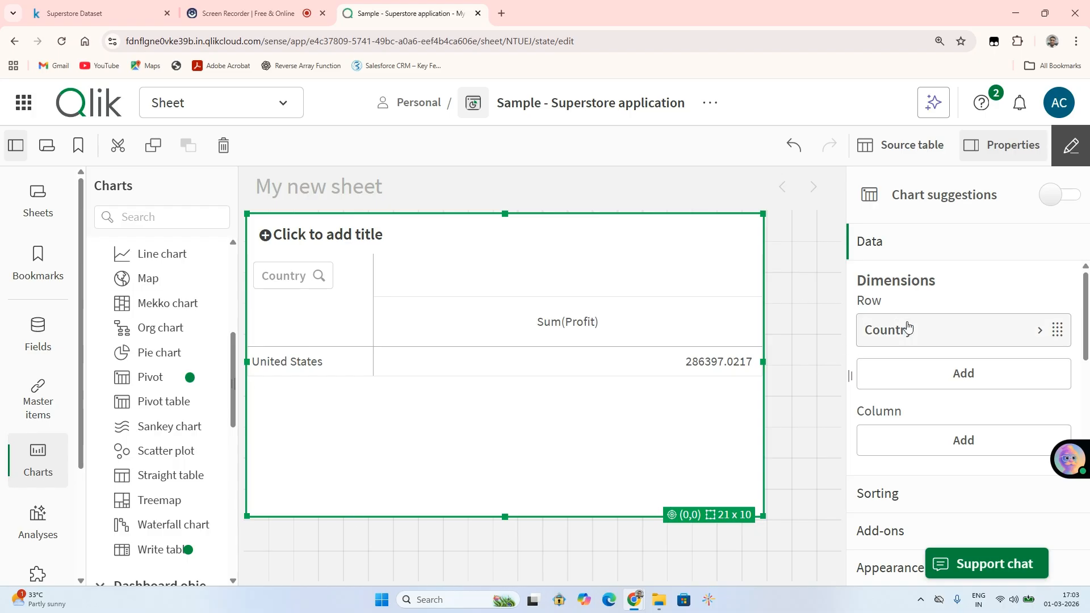
pyautogui.click(1042, 332)
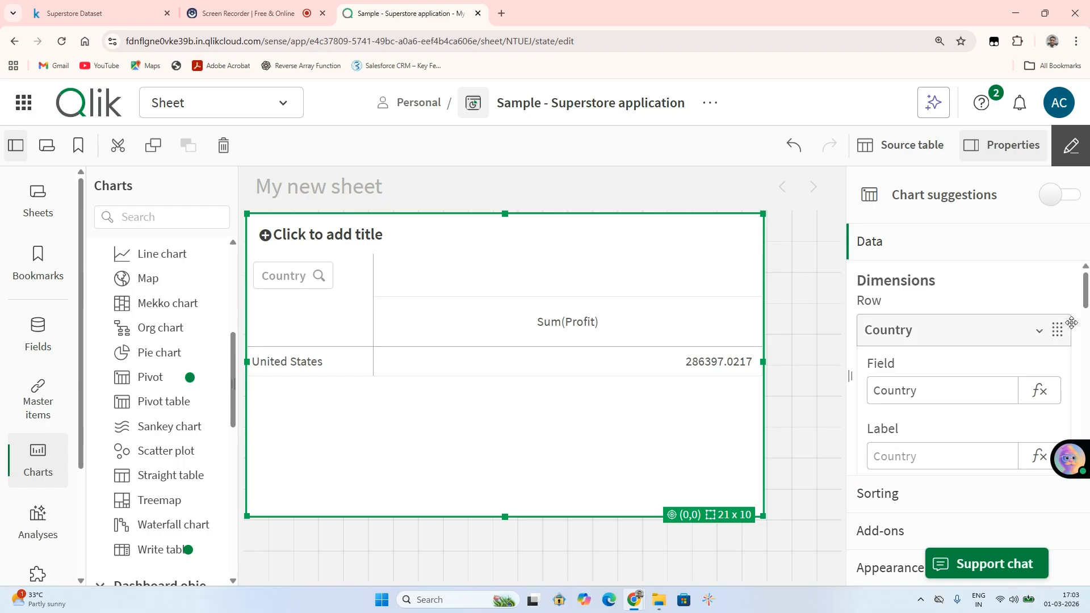
pyautogui.moveTo(1086, 295); pyautogui.dragTo(1087, 413)
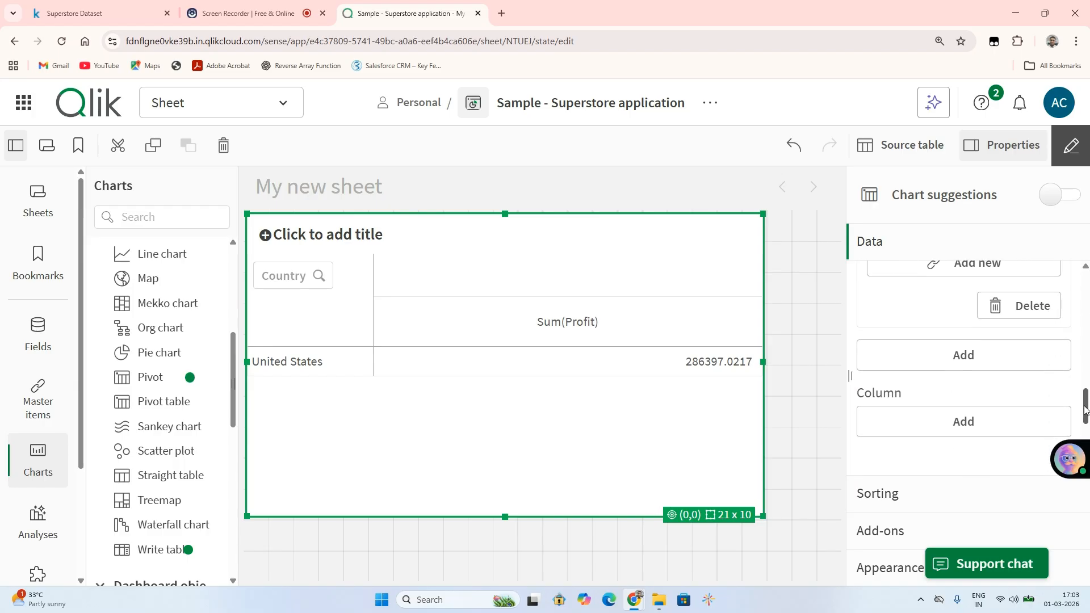
pyautogui.click(960, 358)
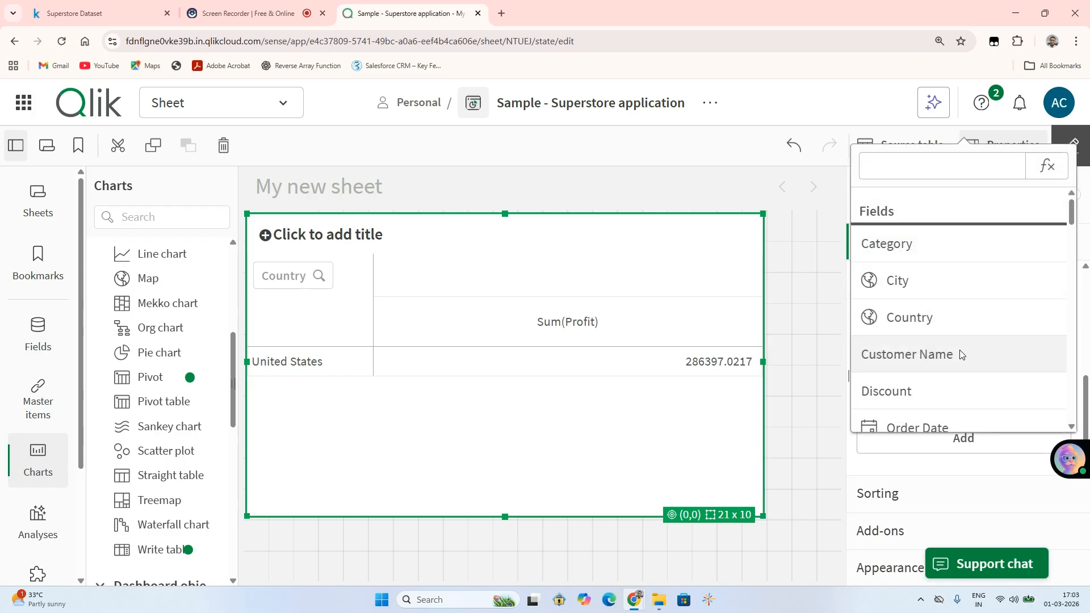
pyautogui.click(904, 282)
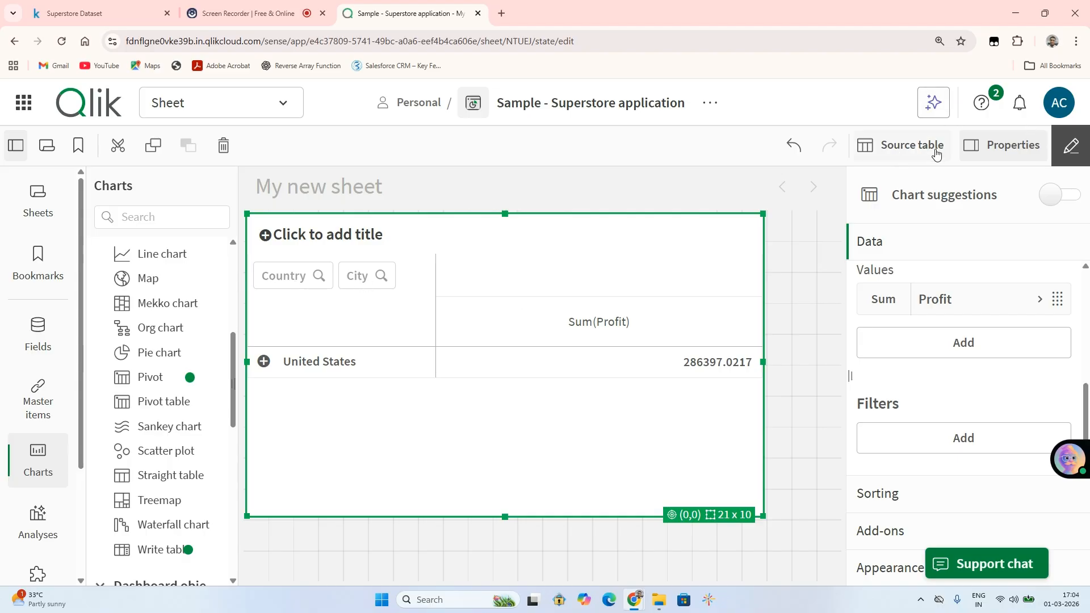
# Leave sheet editing and filter the pivot table's City field to the cities from Bedford through Broomfield
pyautogui.click(1070, 148)
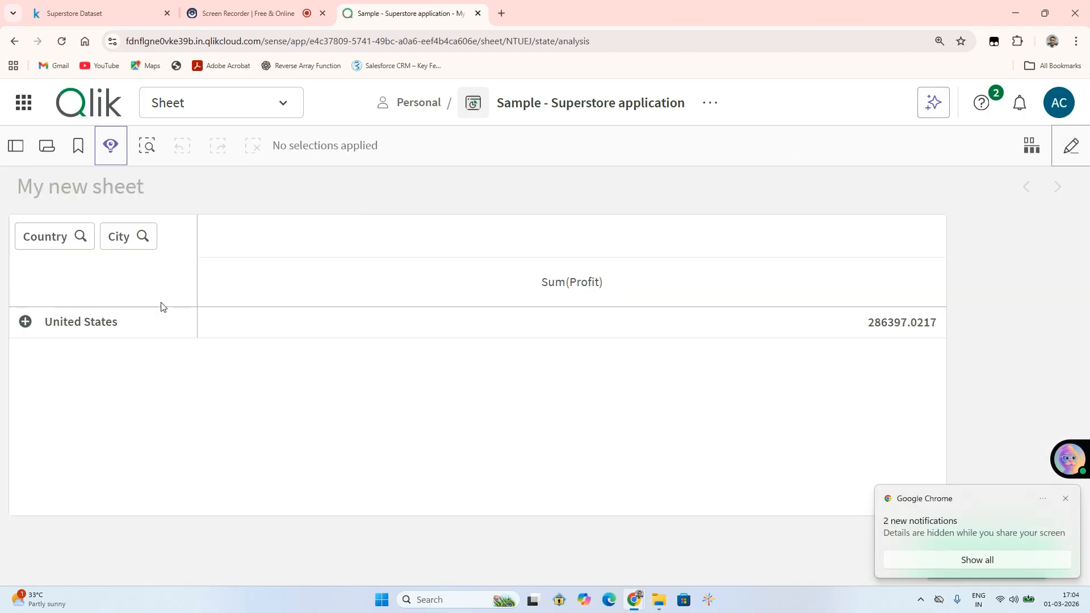
pyautogui.click(124, 250)
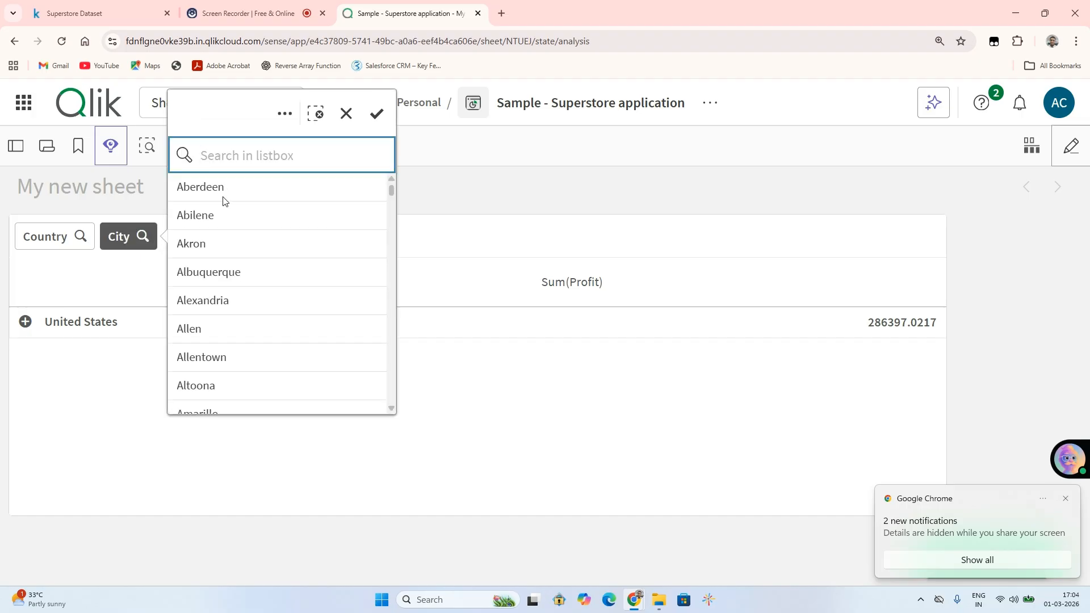
pyautogui.scroll(-15, 226, 316)
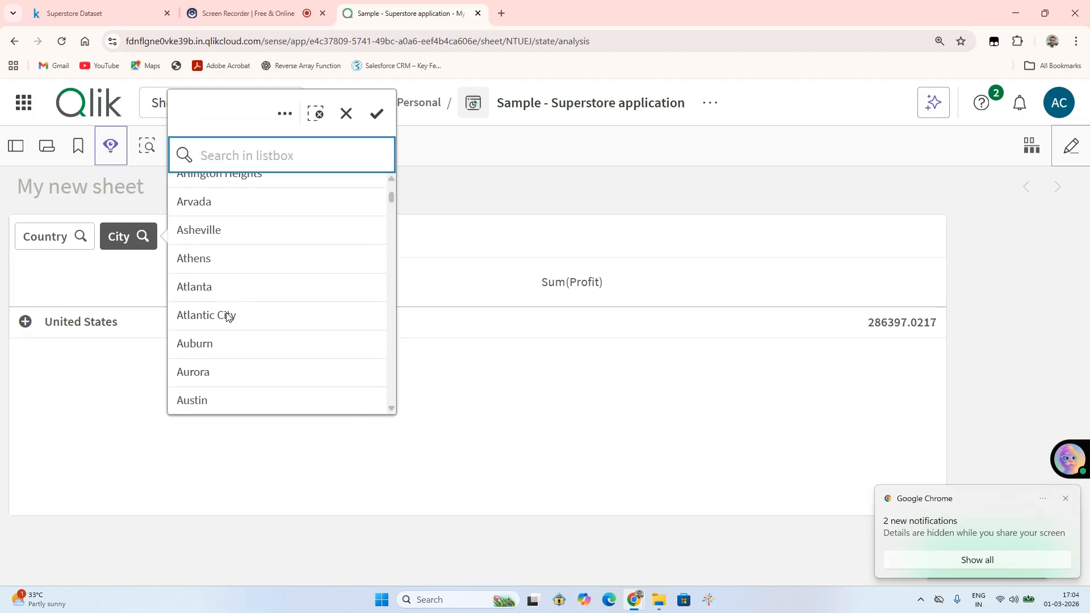
pyautogui.moveTo(226, 202); pyautogui.dragTo(215, 390)
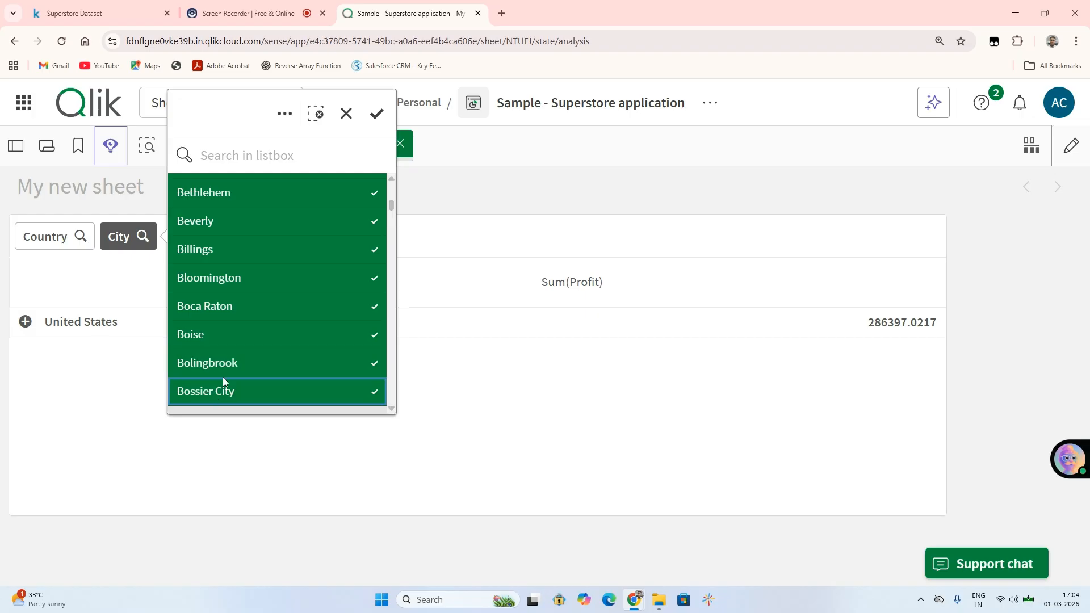
pyautogui.scroll(-4, 223, 374)
pyautogui.moveTo(219, 197); pyautogui.dragTo(203, 401)
pyautogui.click(375, 114)
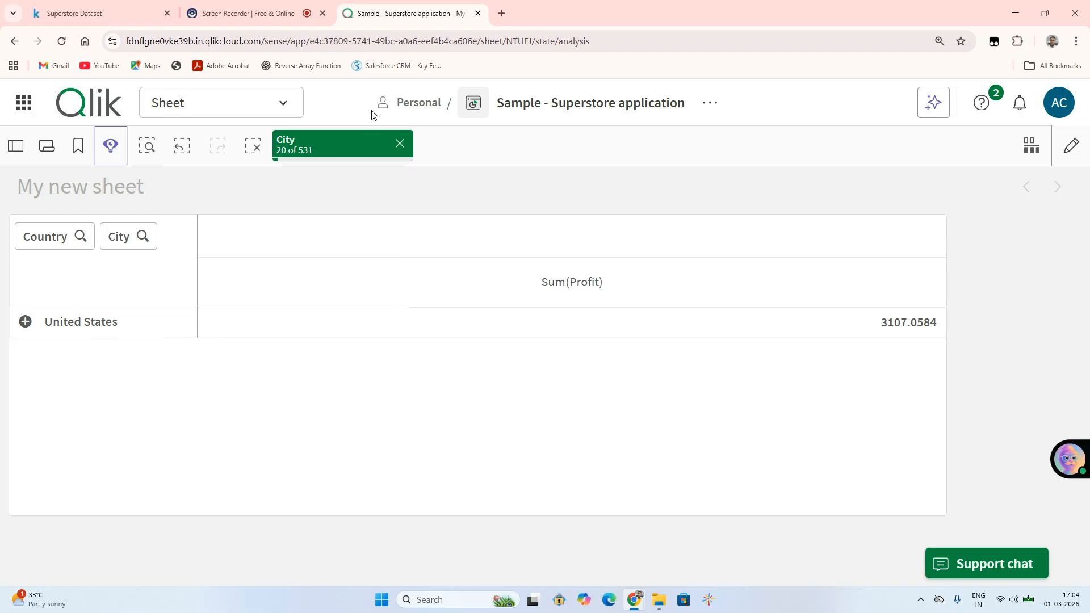
pyautogui.click(80, 237)
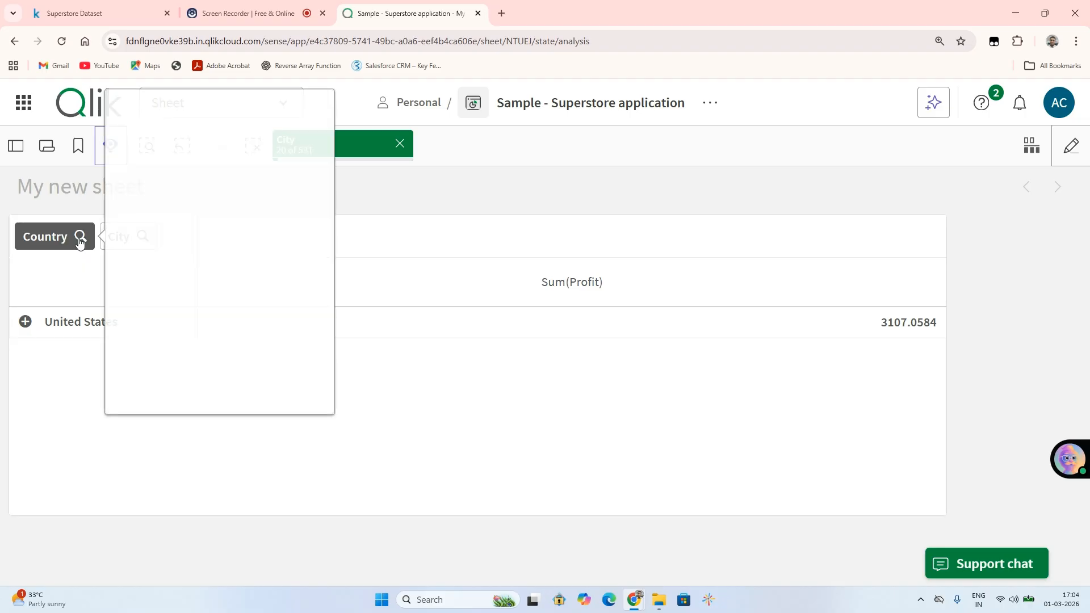
pyautogui.click(43, 325)
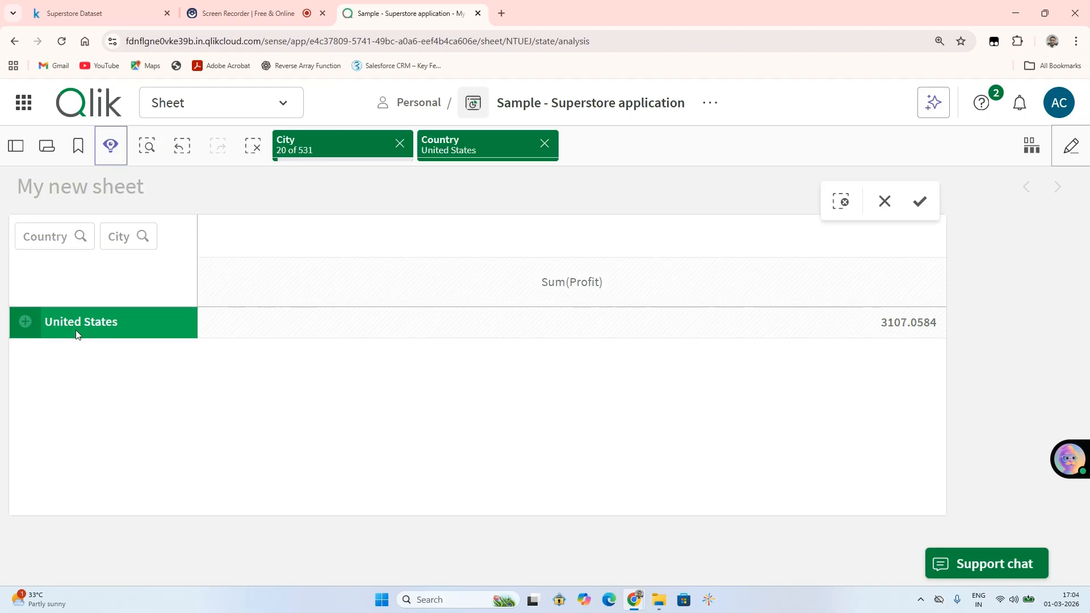
pyautogui.click(548, 146)
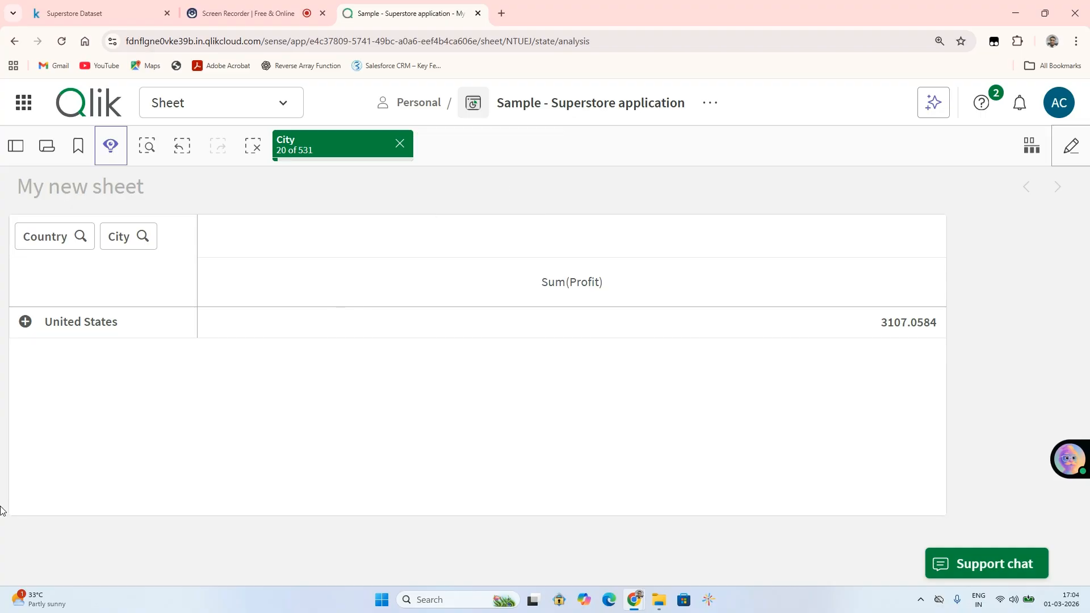
# Remove the Country row dimension from the pivot table in edit mode and return to the analysis view
pyautogui.click(1084, 153)
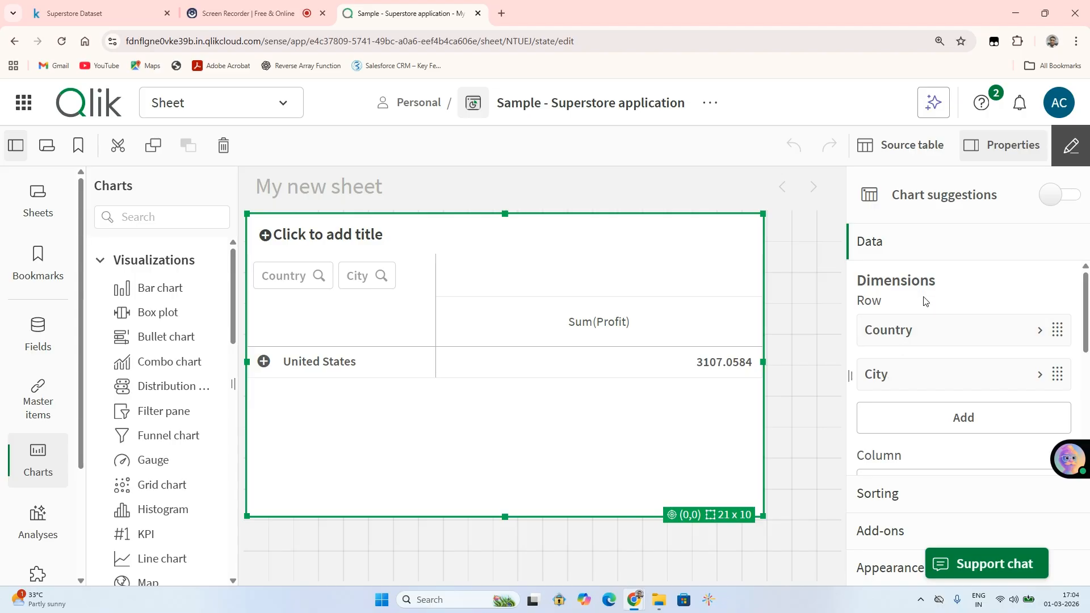
pyautogui.rightClick(1003, 335)
pyautogui.click(856, 308)
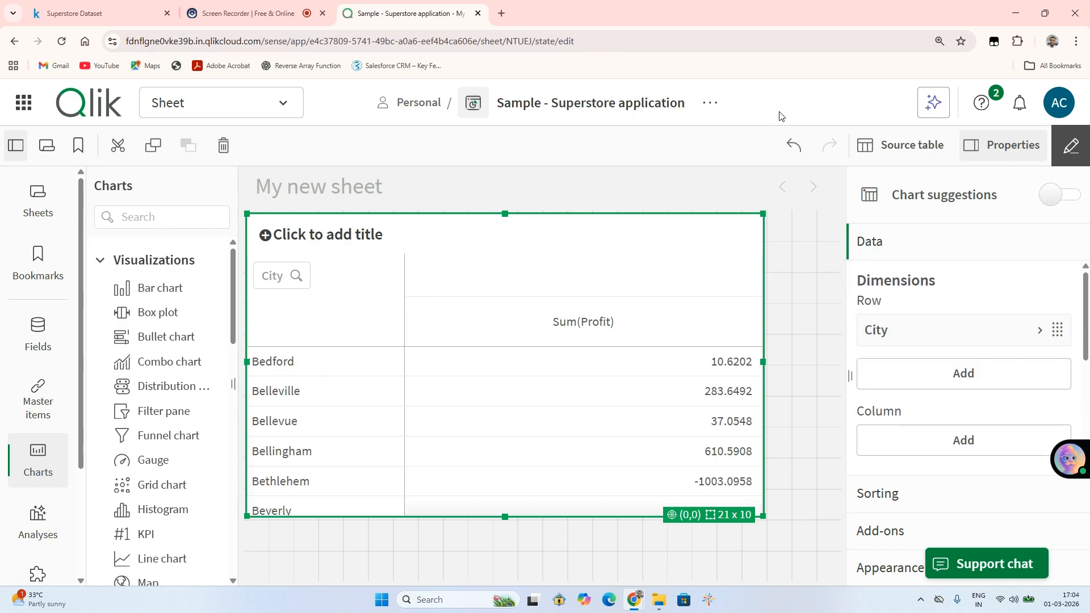
pyautogui.click(1066, 148)
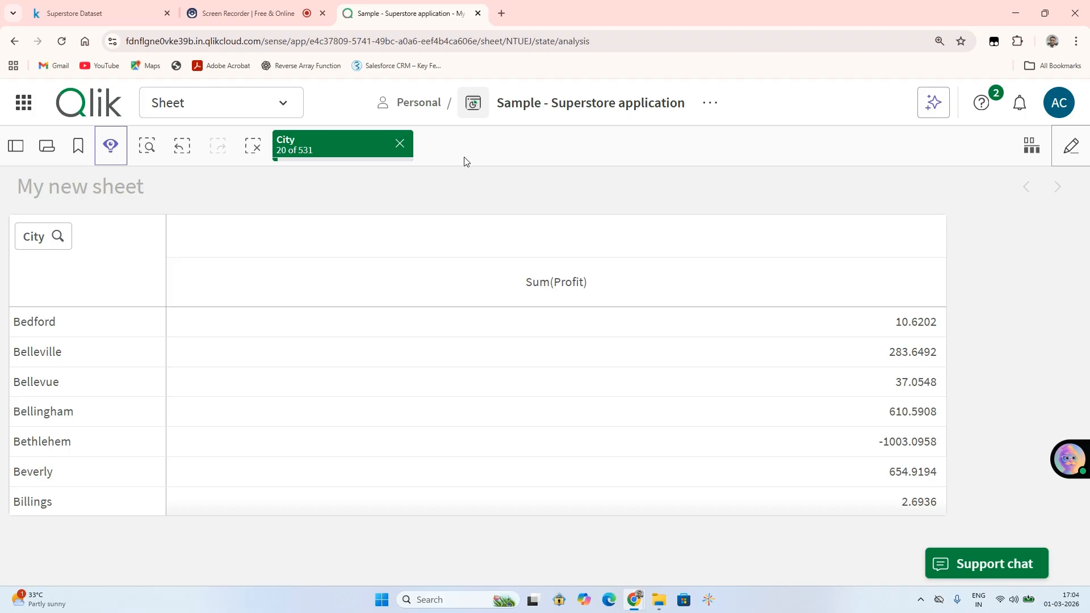
# Add the cities from Allen through Antioch to the existing City selection and apply it
pyautogui.click(55, 236)
pyautogui.moveTo(308, 194)
pyautogui.mouseDown()
pyautogui.moveTo(308, 210)
pyautogui.moveTo(306, 197)
pyautogui.mouseUp()
pyautogui.click(160, 202)
pyautogui.click(155, 233)
pyautogui.click(144, 290)
pyautogui.click(143, 264)
pyautogui.click(142, 311)
pyautogui.click(142, 318)
pyautogui.click(138, 339)
pyautogui.click(135, 322)
pyautogui.click(134, 369)
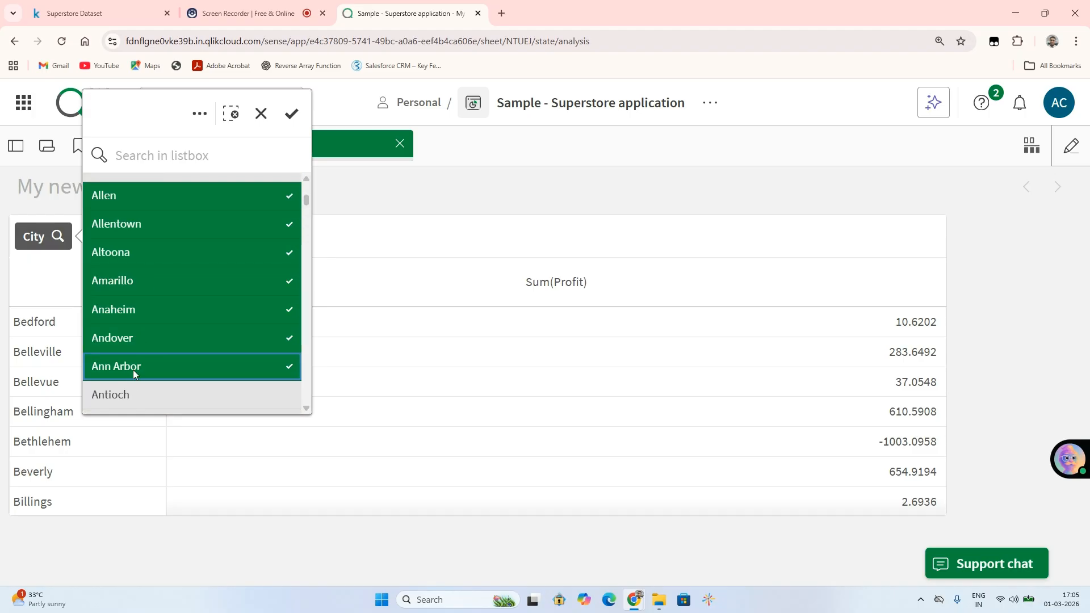
pyautogui.click(128, 401)
pyautogui.click(291, 116)
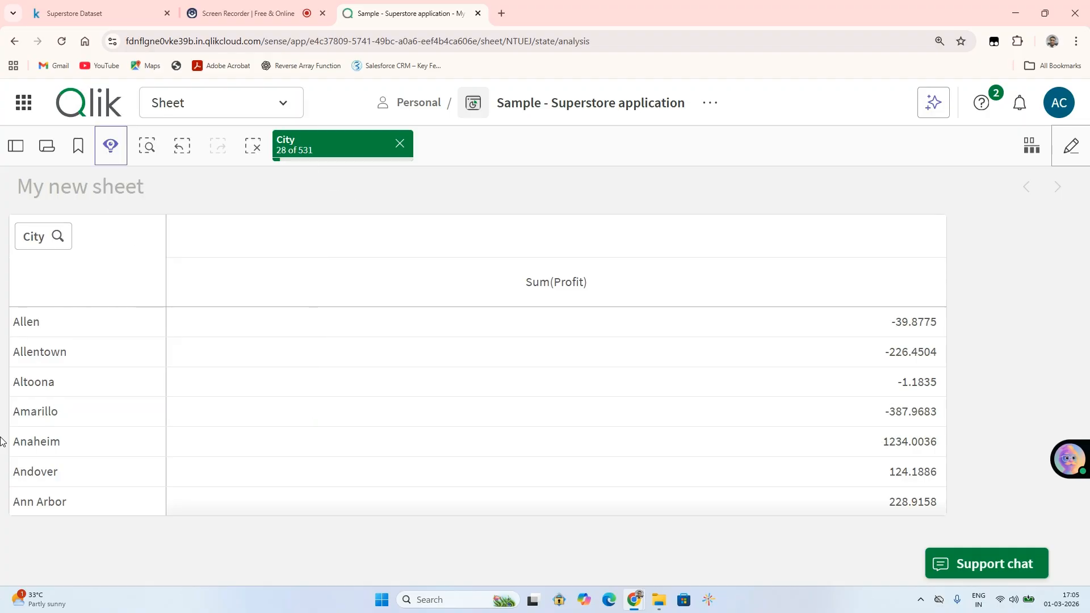
pyautogui.scroll(-1, 21, 473)
pyautogui.scroll(-15, 21, 473)
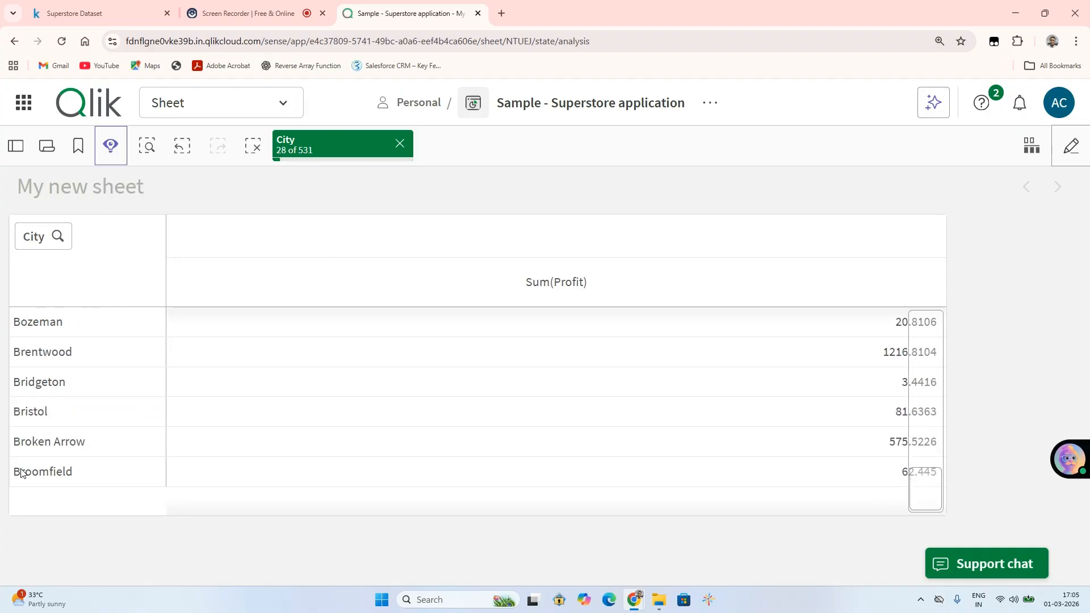
pyautogui.scroll(15, 21, 473)
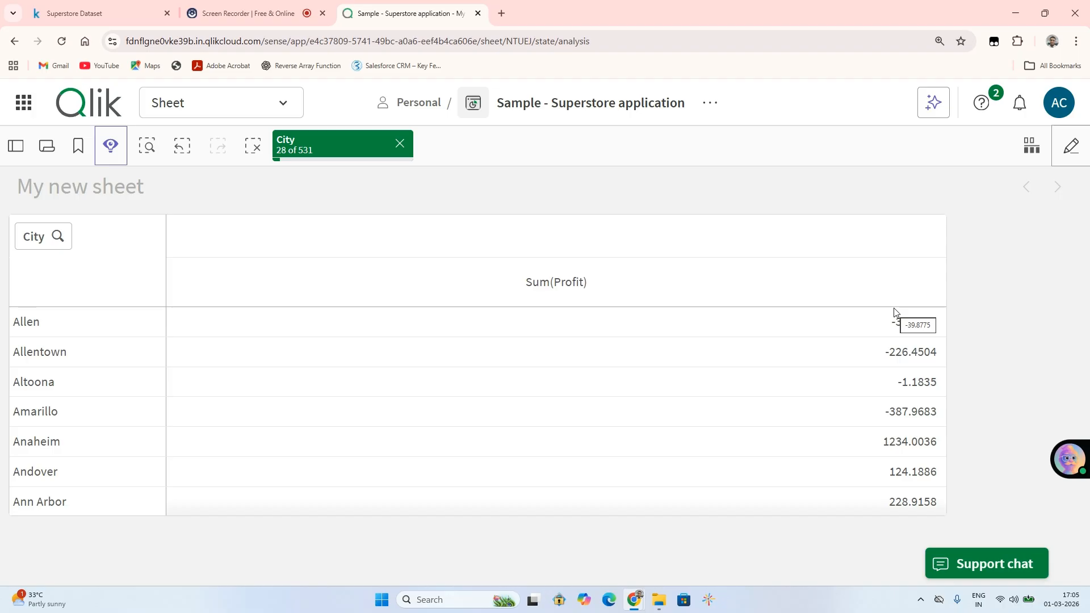
# Return to sheet editing and turn on sorting by first measure for the pivot table
pyautogui.click(1073, 148)
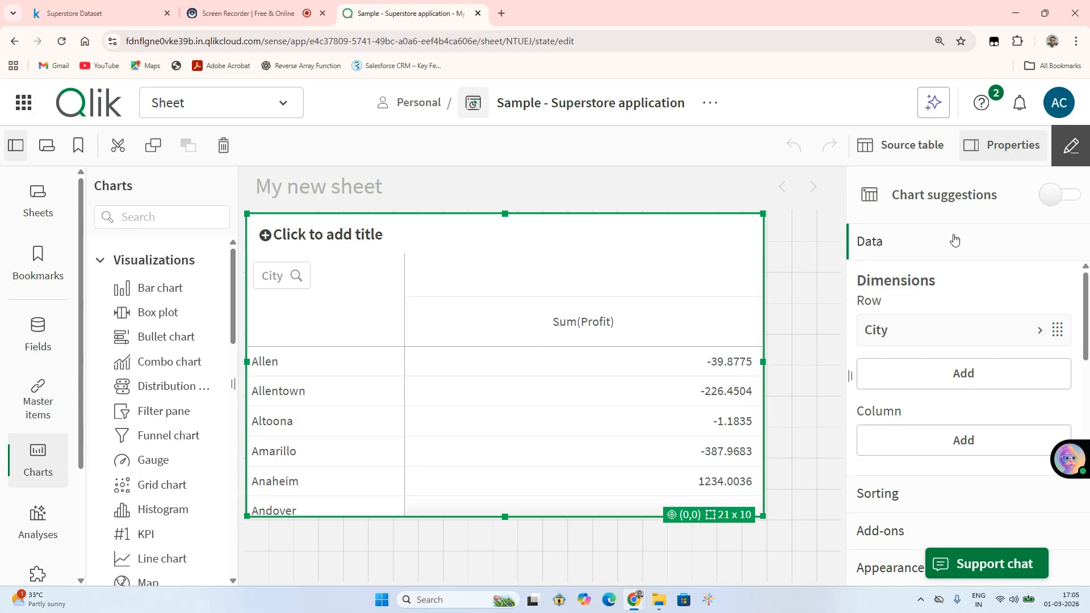
pyautogui.moveTo(1086, 299); pyautogui.dragTo(1086, 387)
pyautogui.click(960, 336)
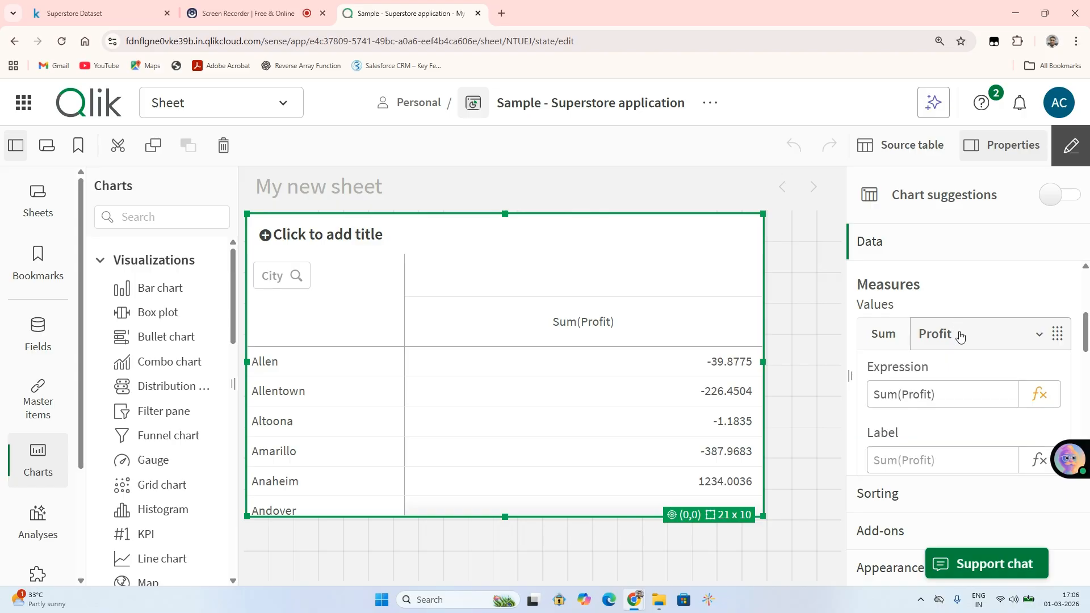
pyautogui.click(932, 496)
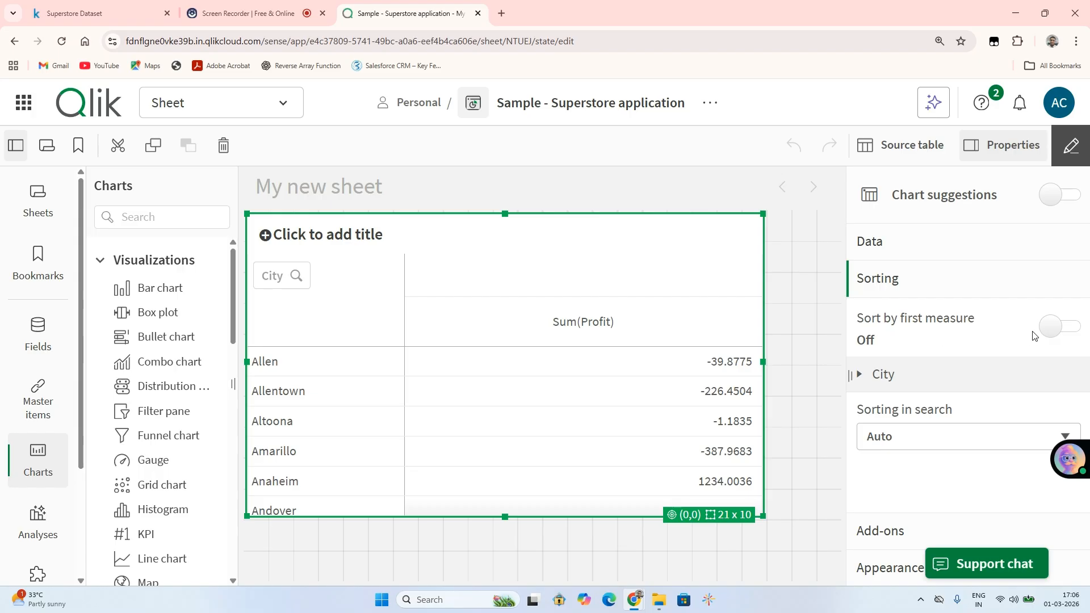
pyautogui.click(1050, 326)
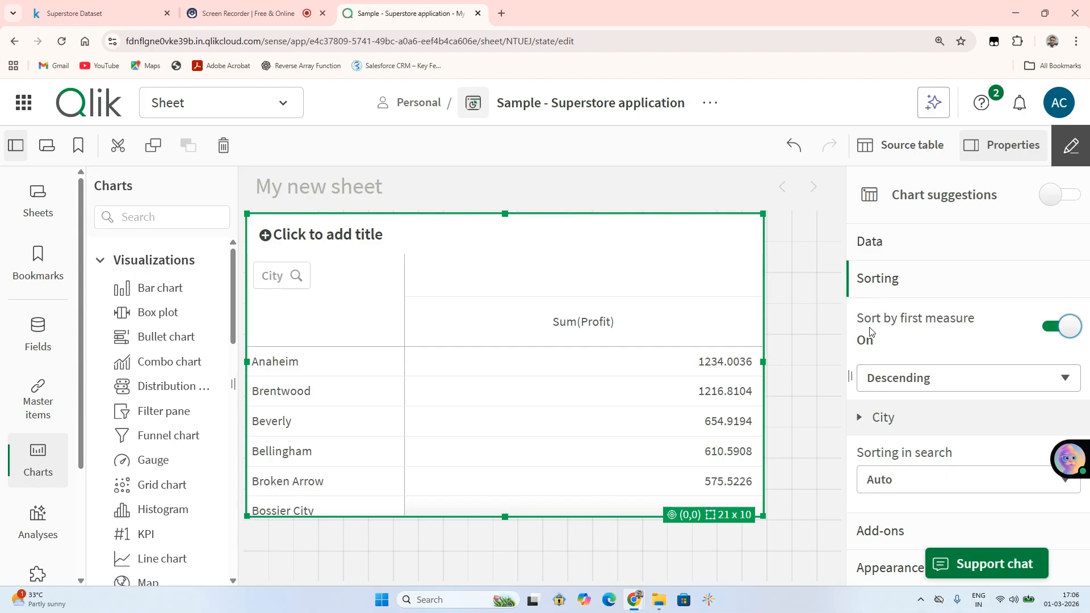
# Set the Profit measure's number formatting to Number with the simple 1,000 format
pyautogui.click(922, 251)
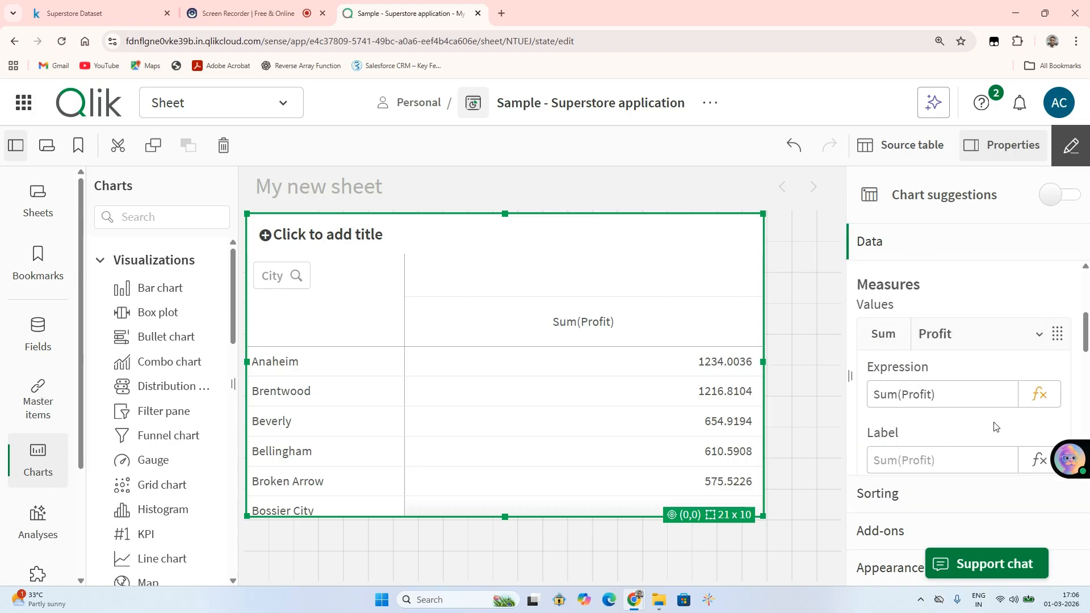
pyautogui.scroll(-2, 994, 427)
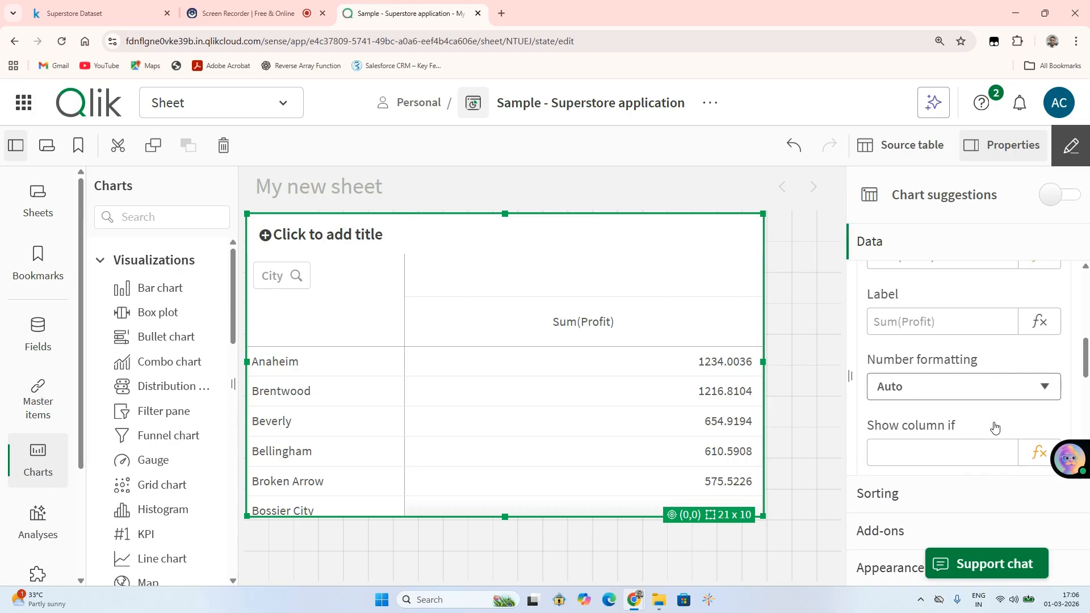
pyautogui.click(914, 370)
pyautogui.click(901, 417)
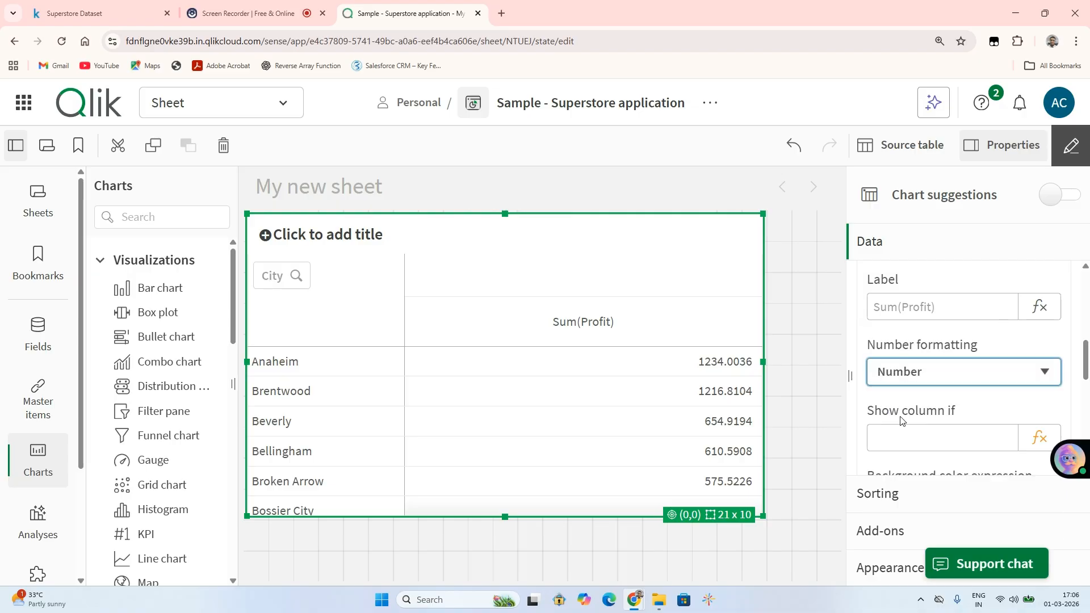
pyautogui.scroll(-1, 902, 420)
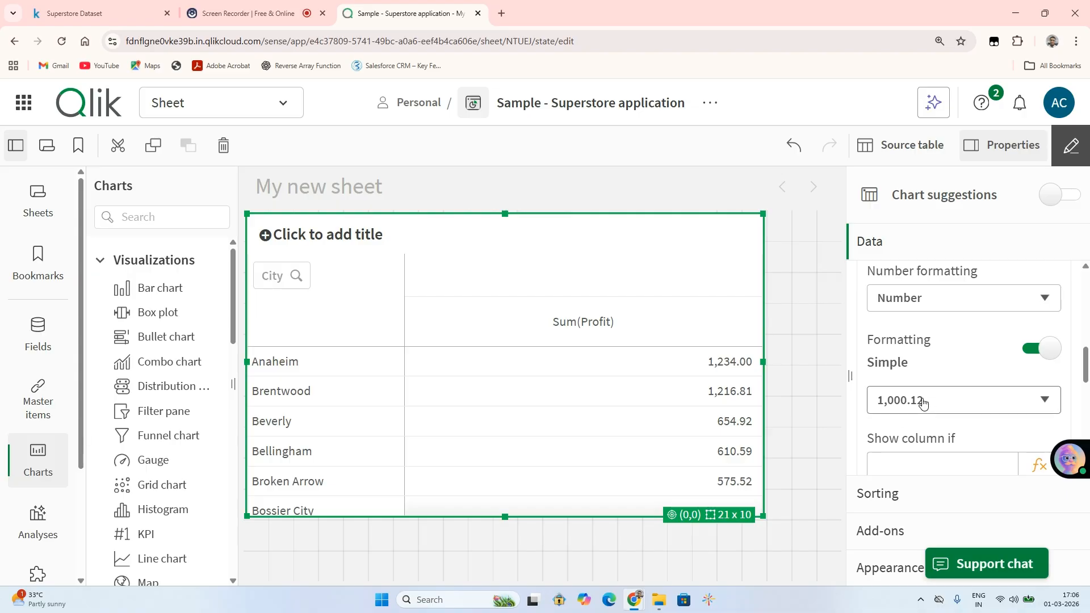
pyautogui.click(923, 403)
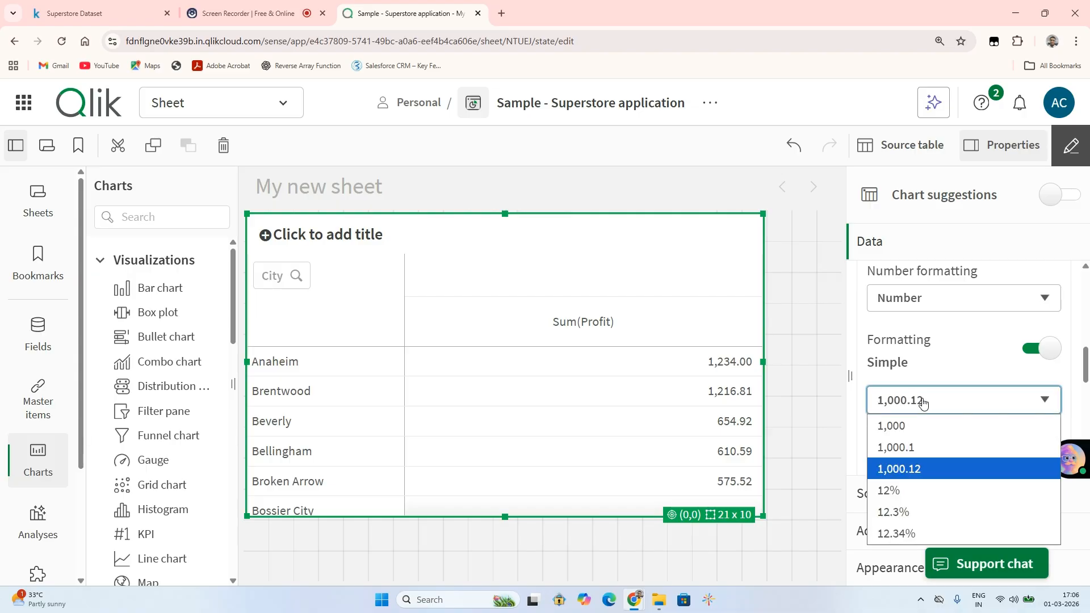
pyautogui.click(876, 431)
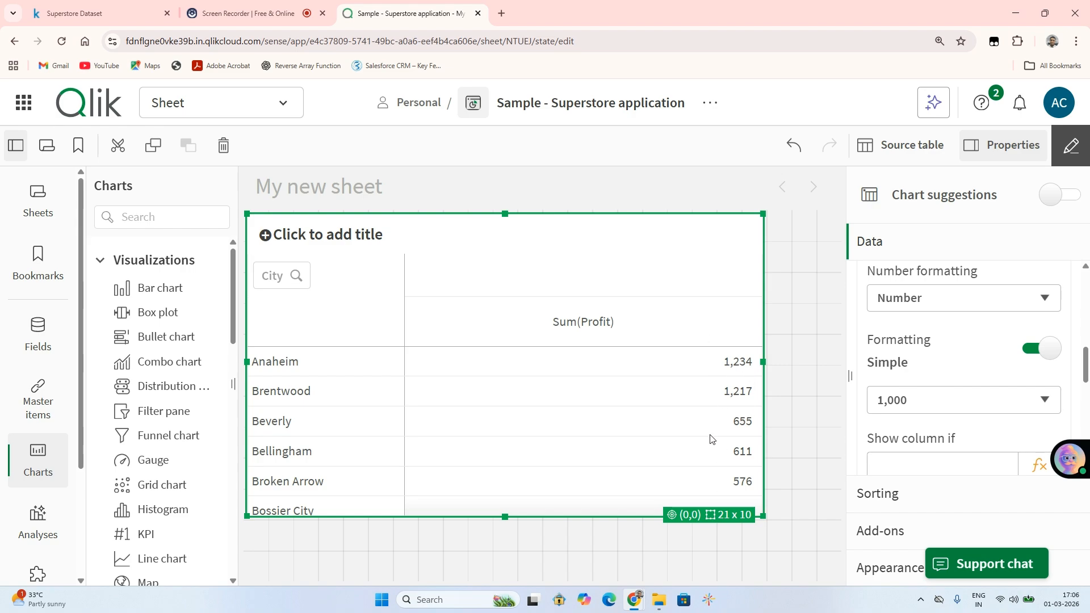
# Deselect the pivot table, then show the Sample - Superstore source table below the sheet and hide it again
pyautogui.click(798, 280)
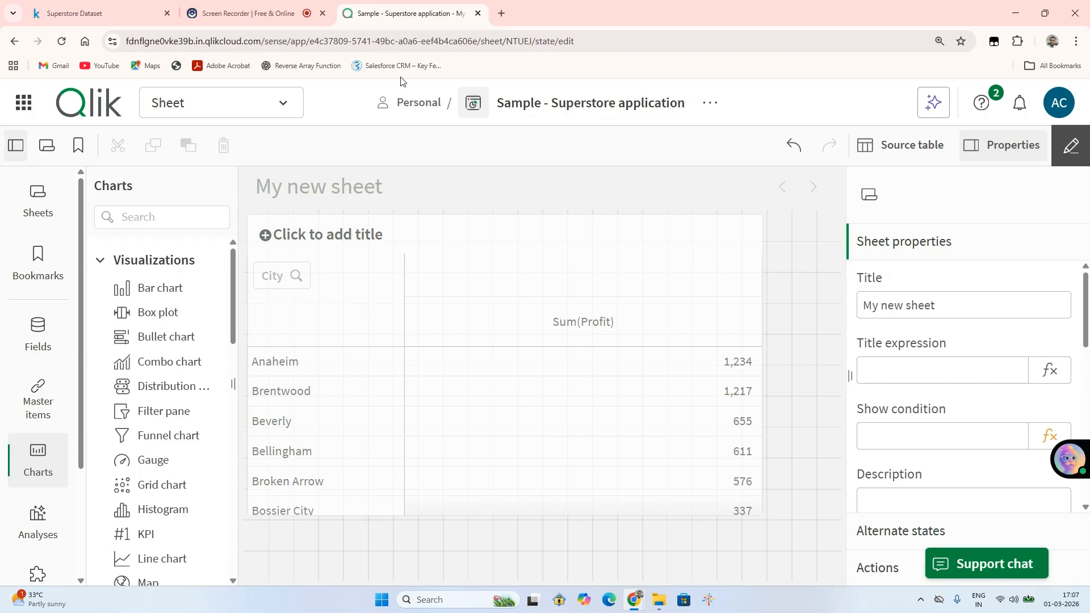
pyautogui.click(901, 144)
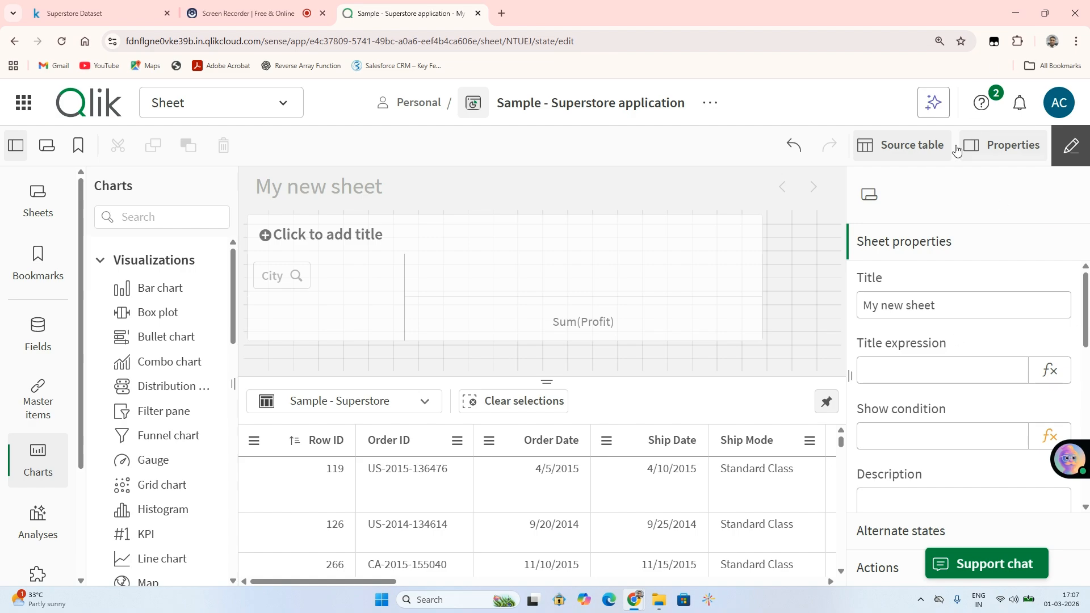
pyautogui.click(894, 148)
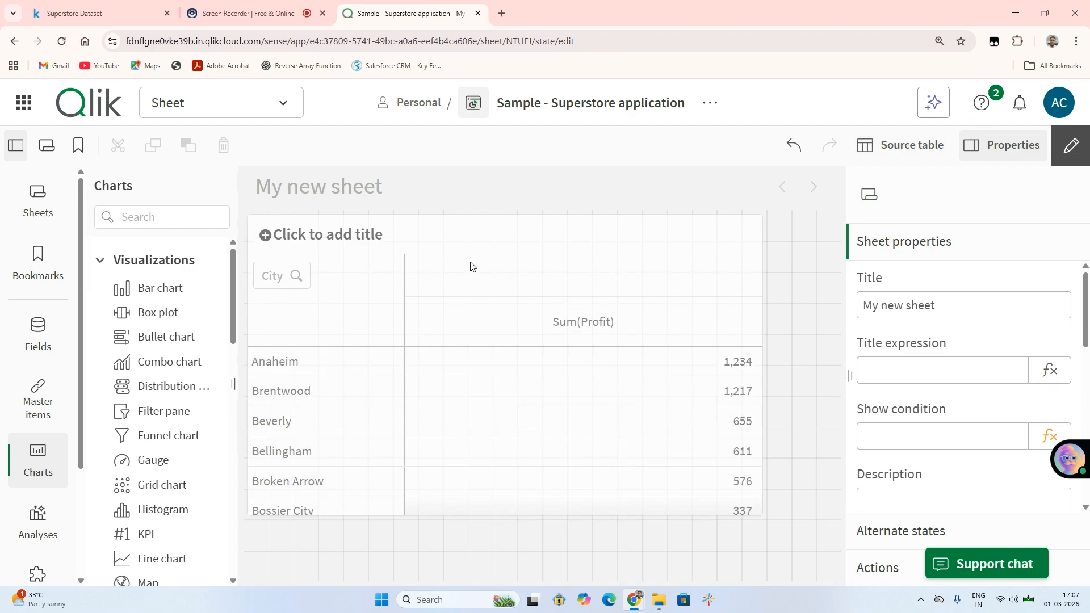
# Title the pivot table Superstore_pivot_table
pyautogui.click(384, 232)
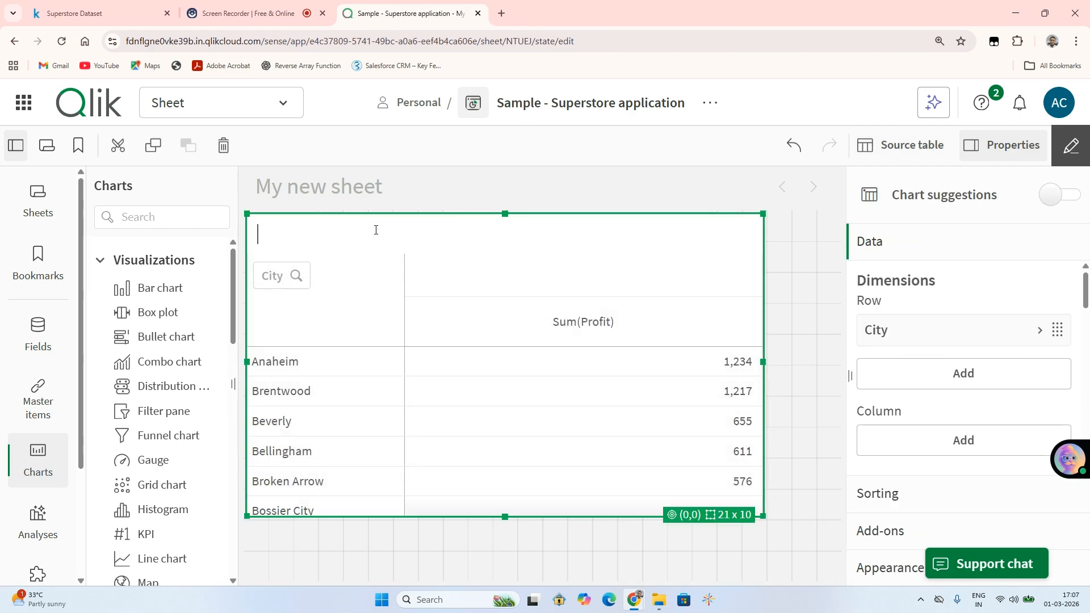
pyautogui.write('Superst')
pyautogui.write('oer')
pyautogui.write('e_pivoy')
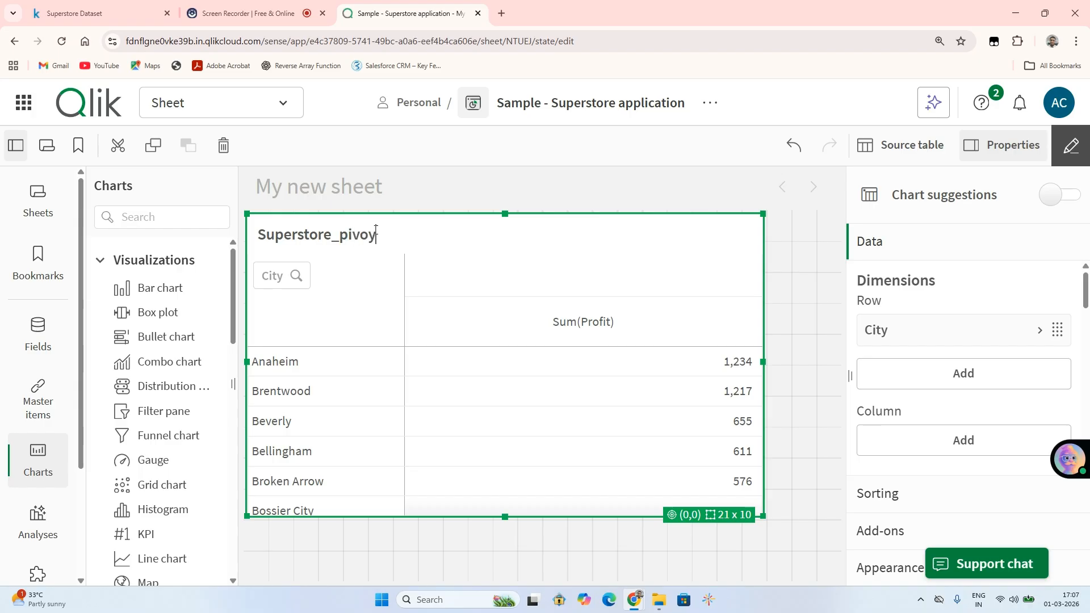
pyautogui.press('BackSpace')
pyautogui.write('t_table')
pyautogui.click(831, 411)
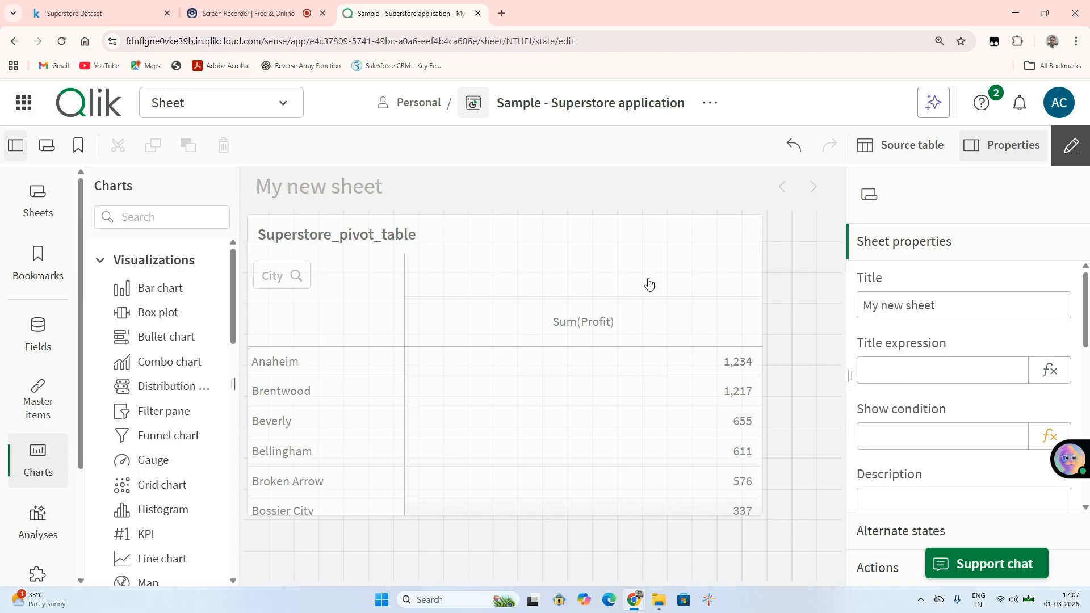
pyautogui.scroll(-6, 882, 431)
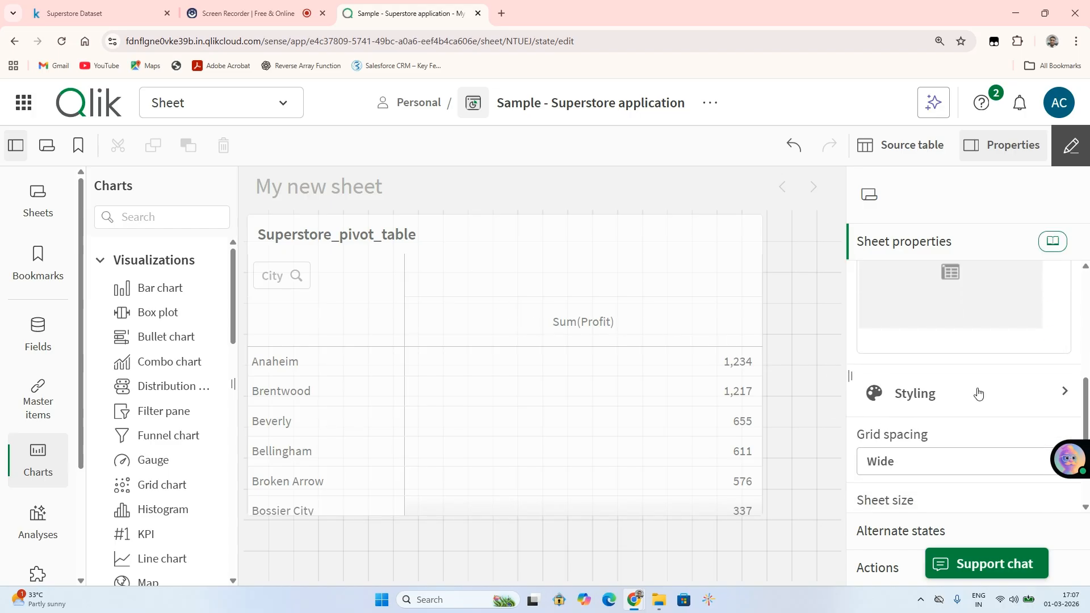
pyautogui.scroll(-3, 949, 408)
pyautogui.scroll(8, 947, 409)
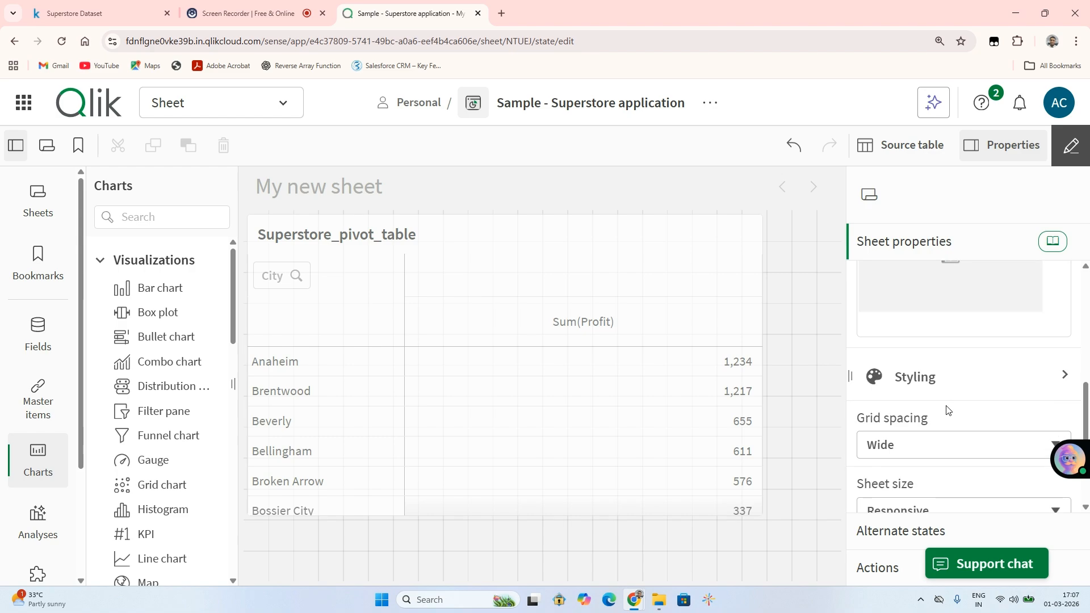
pyautogui.scroll(-8, 947, 409)
# Add Sum(Sales) as a second measure to the pivot table
pyautogui.click(692, 284)
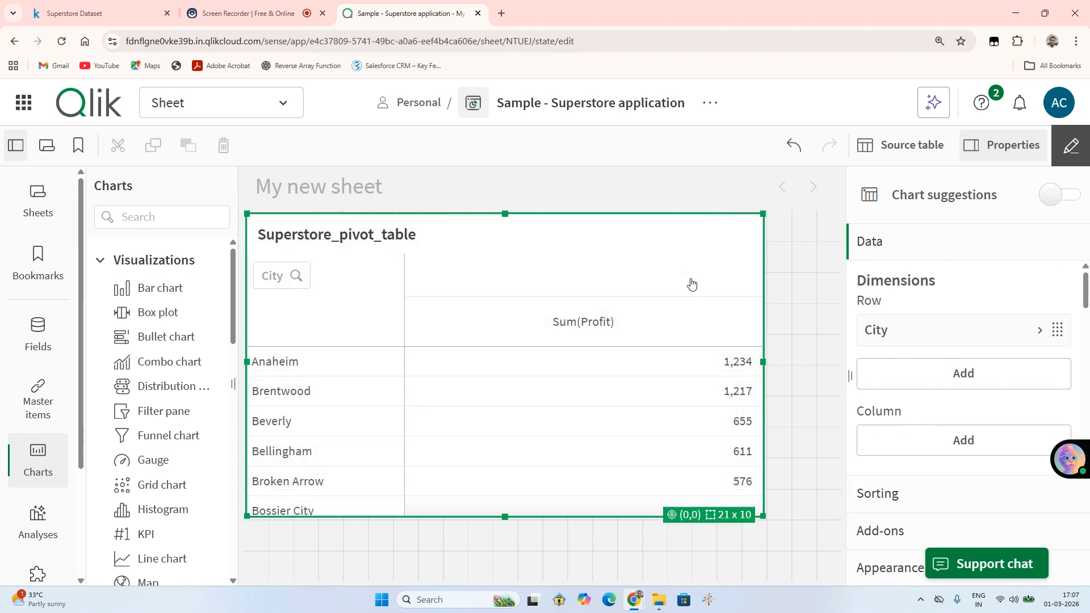
pyautogui.scroll(-2, 984, 434)
pyautogui.scroll(-5, 984, 434)
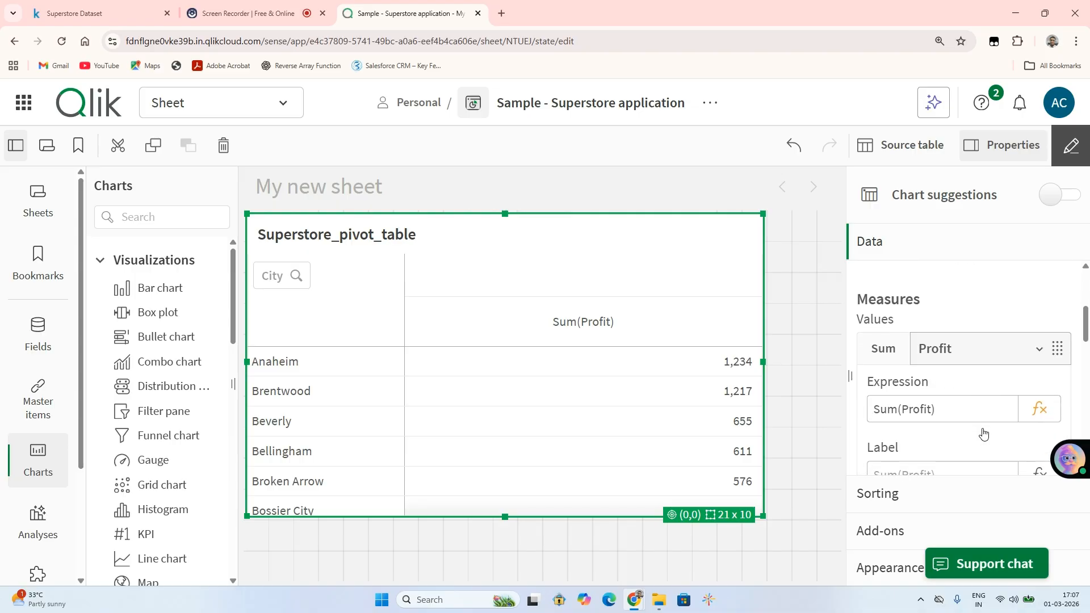
pyautogui.scroll(-5, 984, 428)
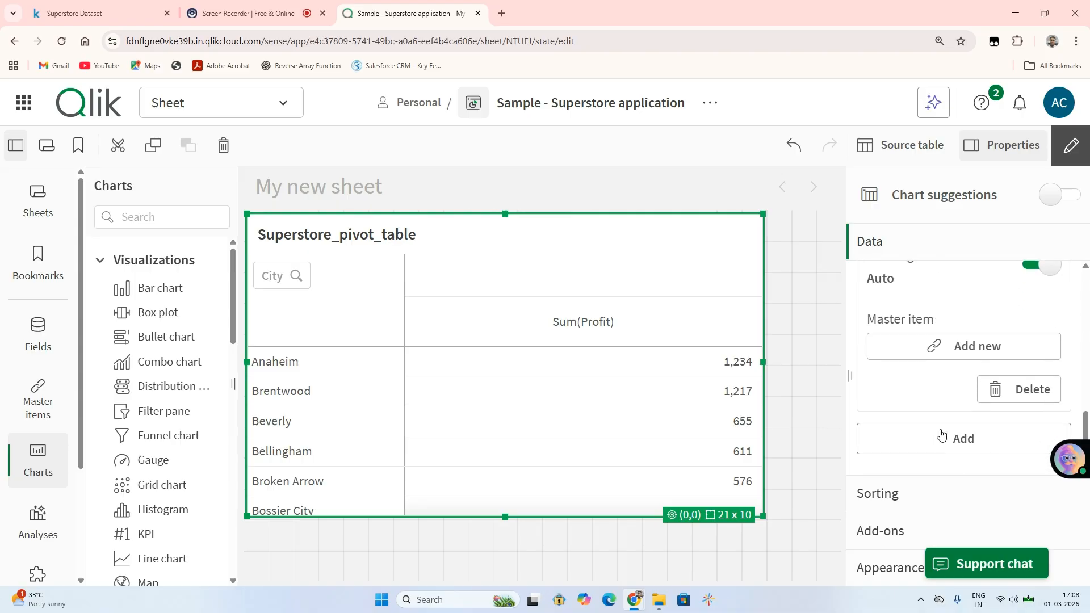
pyautogui.click(953, 439)
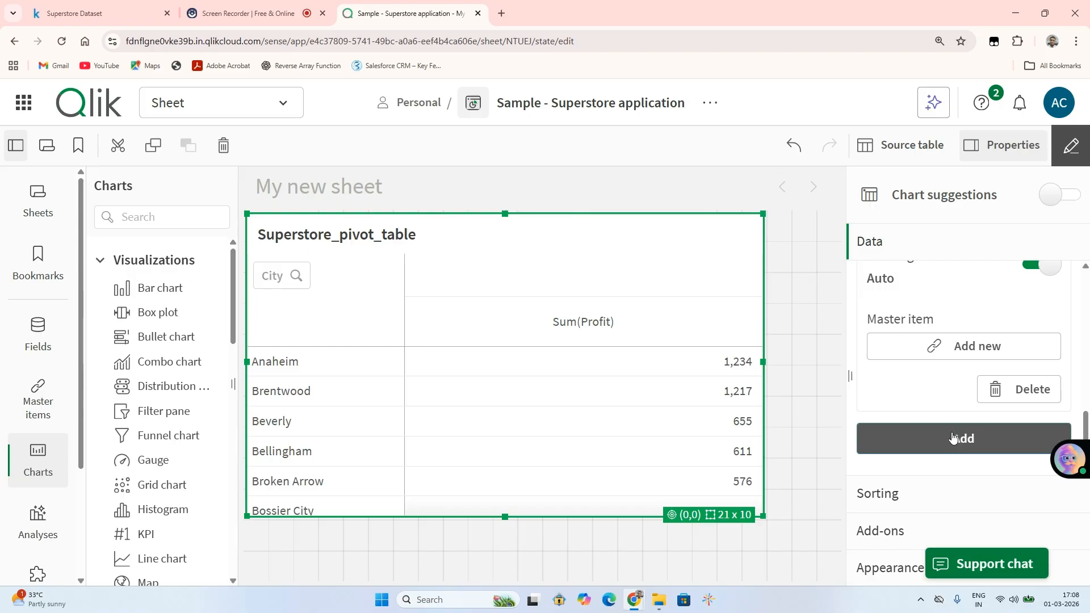
pyautogui.scroll(-7, 821, 364)
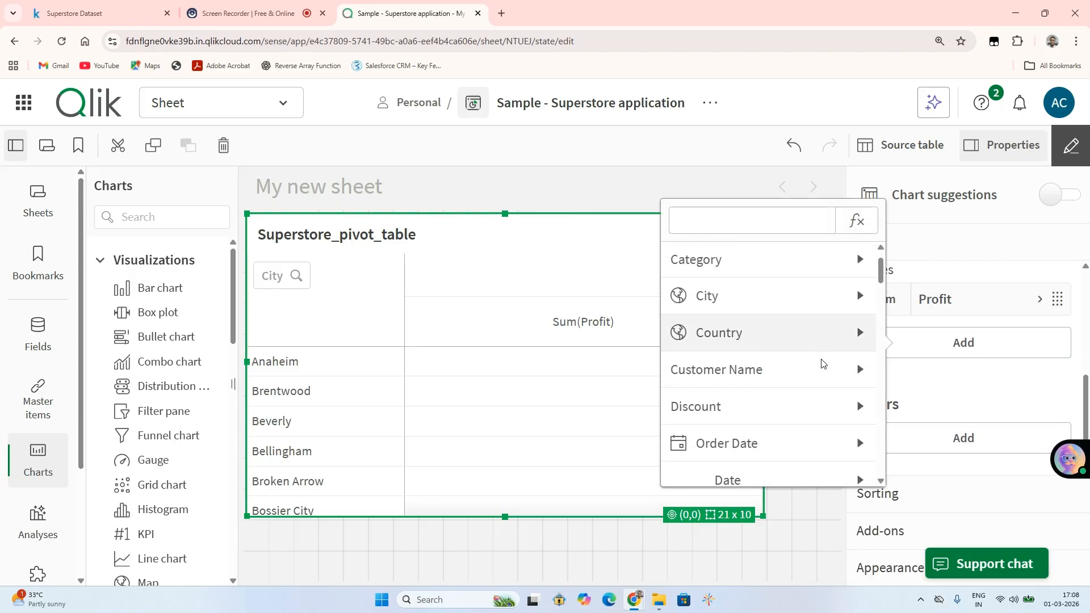
pyautogui.scroll(-8, 822, 364)
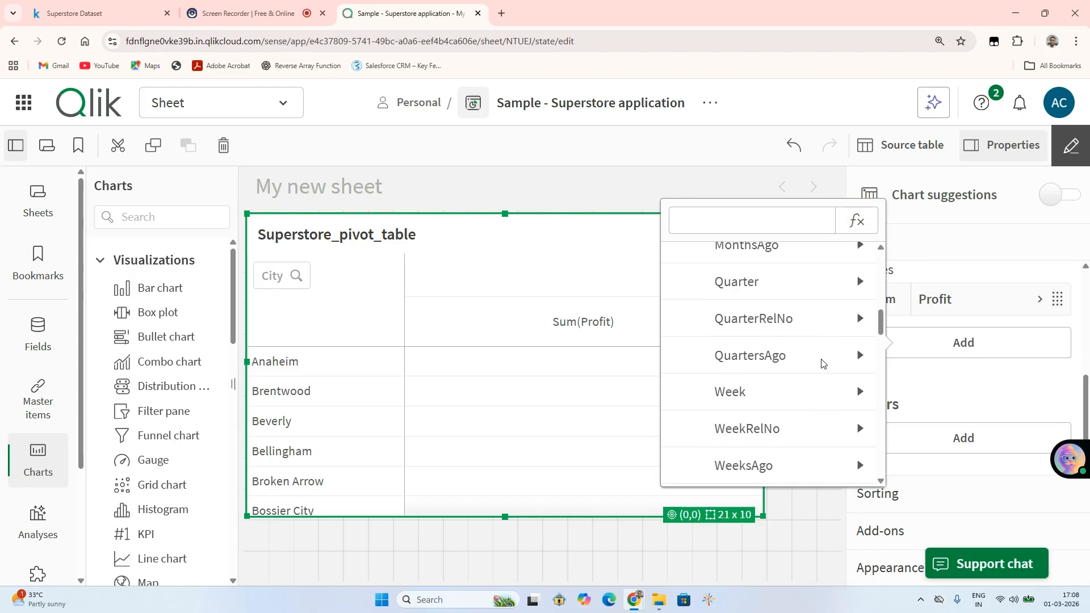
pyautogui.scroll(-4, 821, 364)
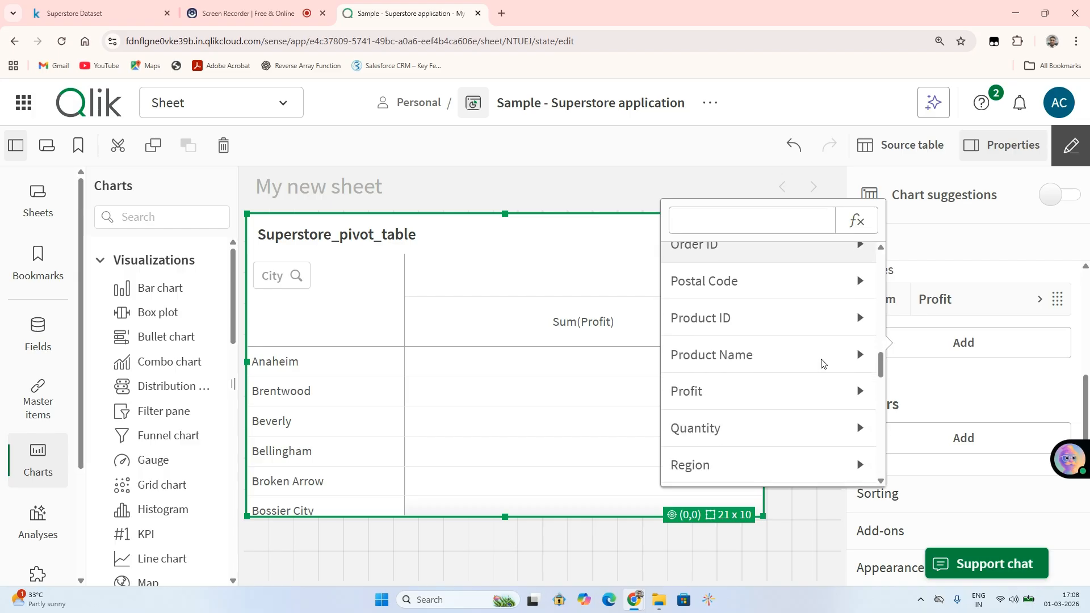
pyautogui.scroll(-3, 762, 343)
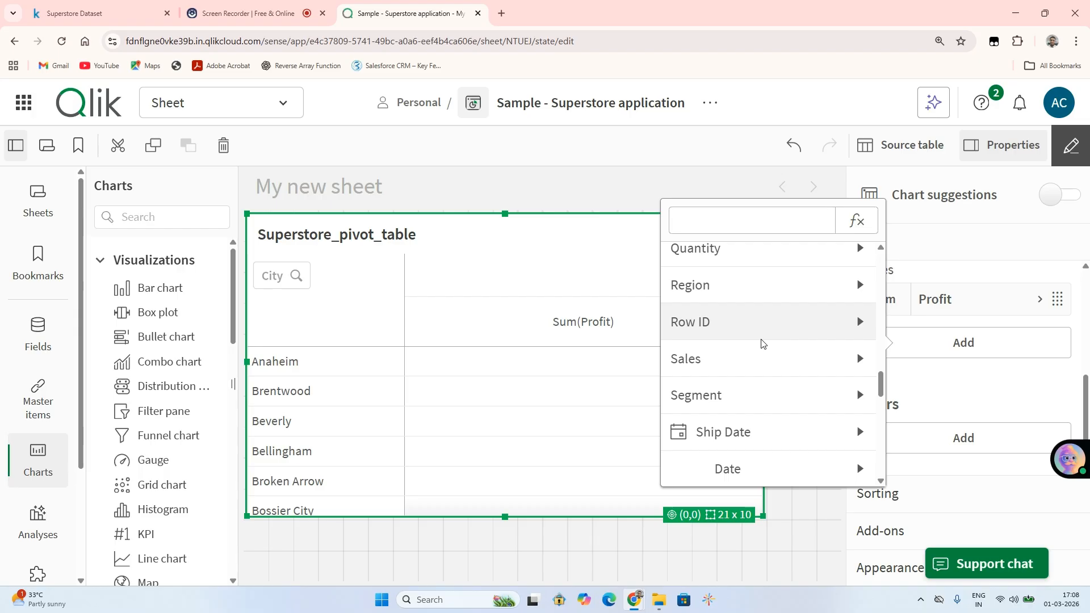
pyautogui.scroll(1, 762, 343)
pyautogui.scroll(-5, 762, 343)
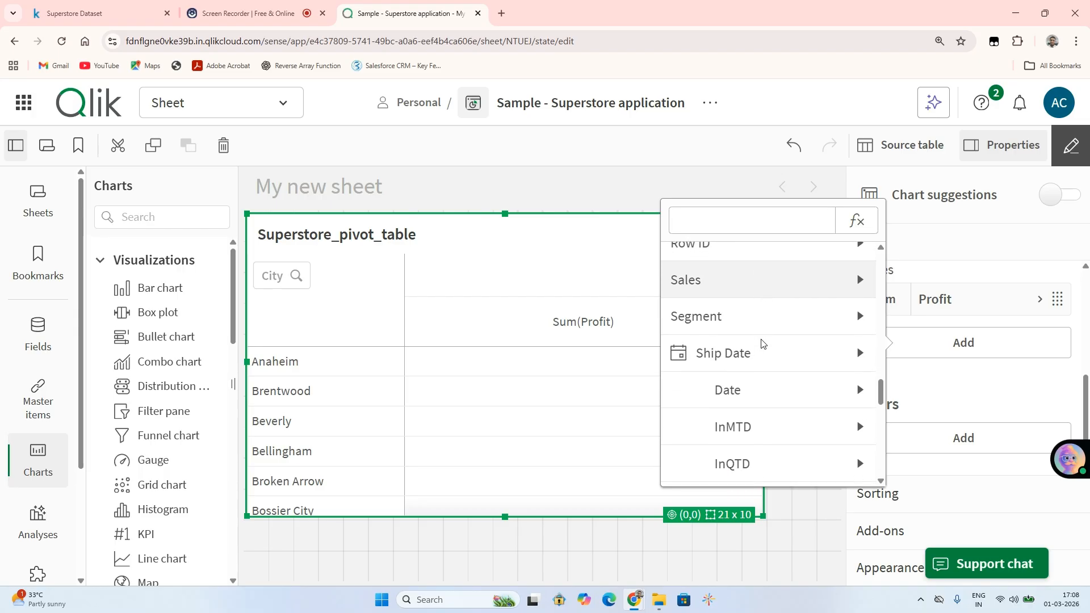
pyautogui.scroll(5, 761, 344)
pyautogui.scroll(-2, 762, 344)
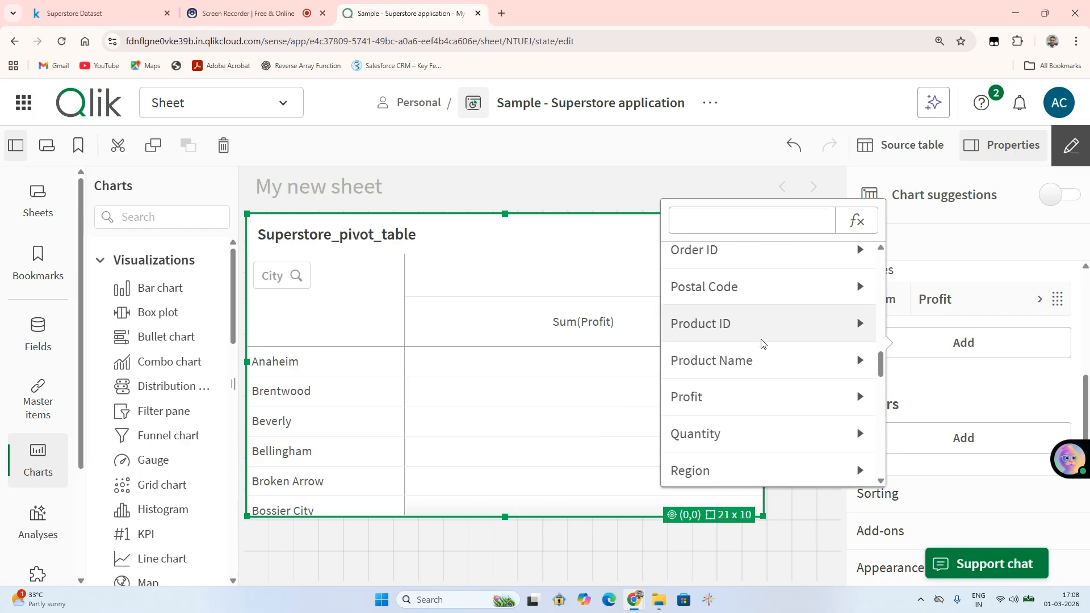
pyautogui.scroll(-1, 761, 343)
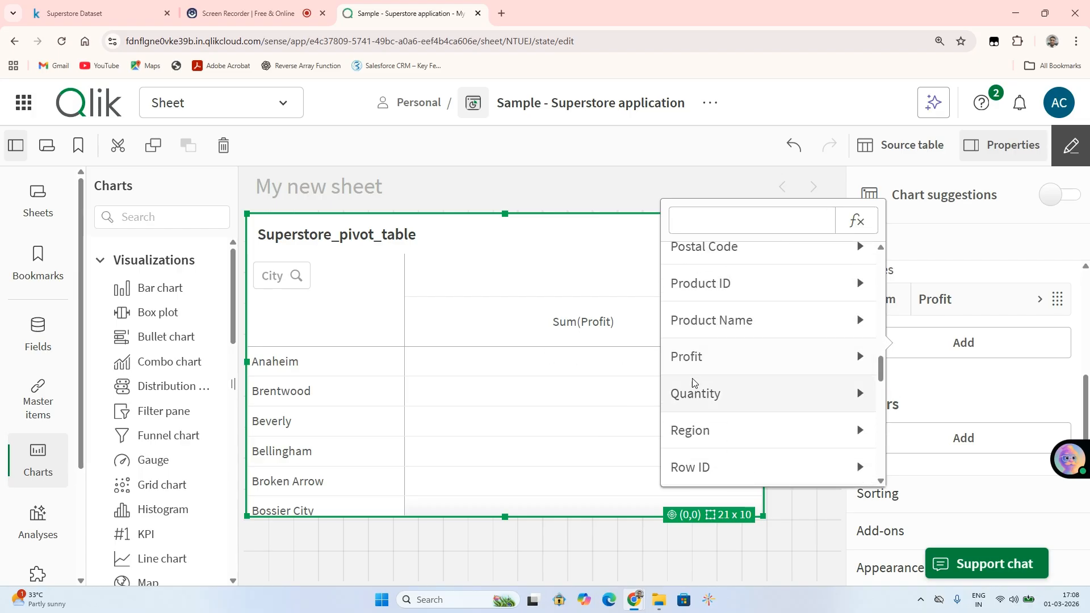
pyautogui.scroll(2, 718, 359)
pyautogui.scroll(-5, 719, 359)
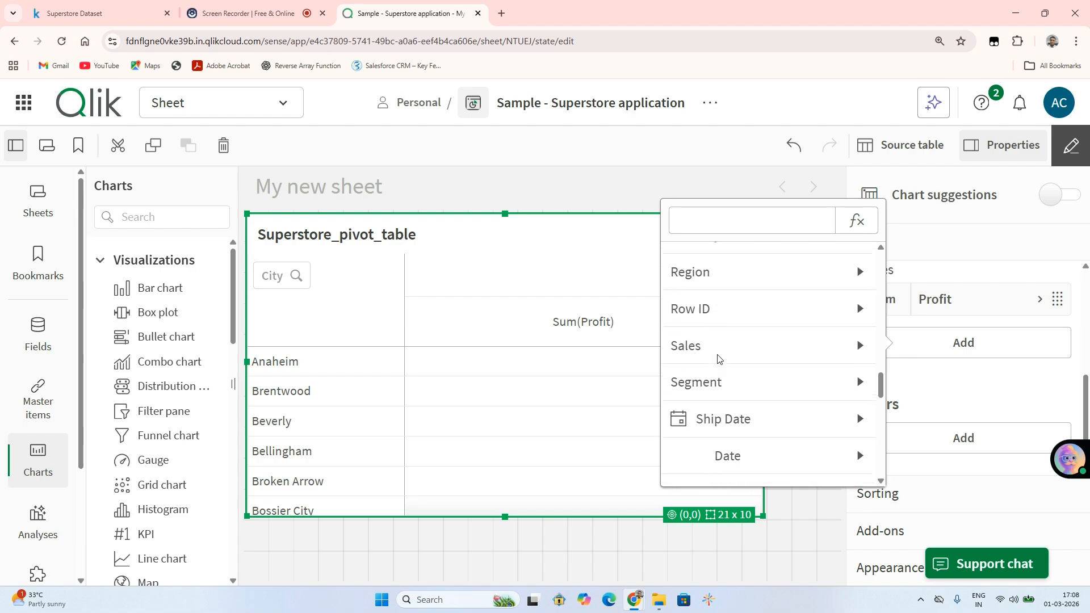
pyautogui.click(729, 336)
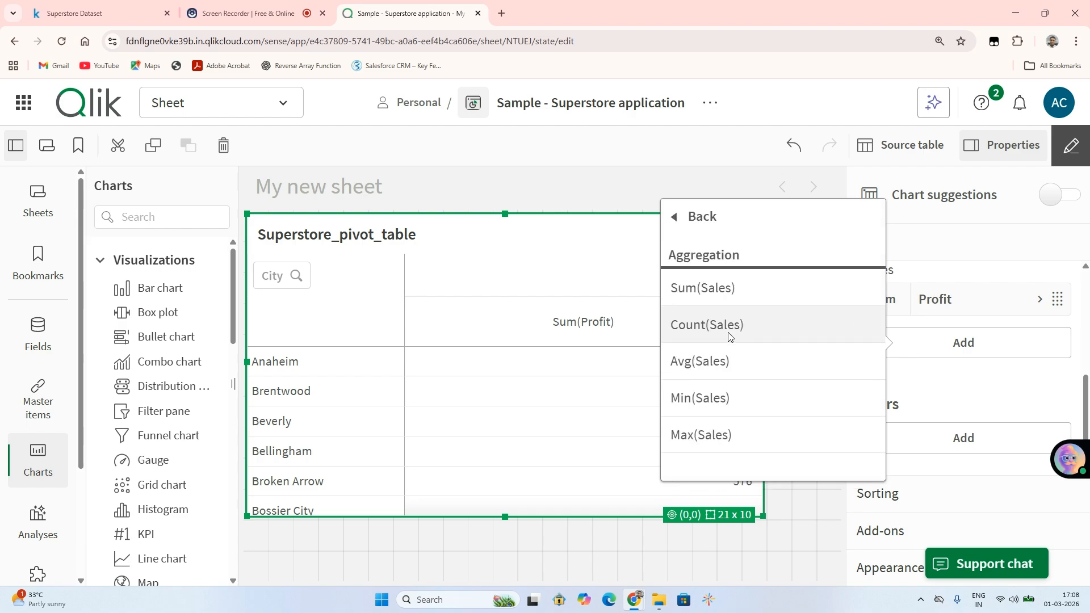
pyautogui.click(748, 303)
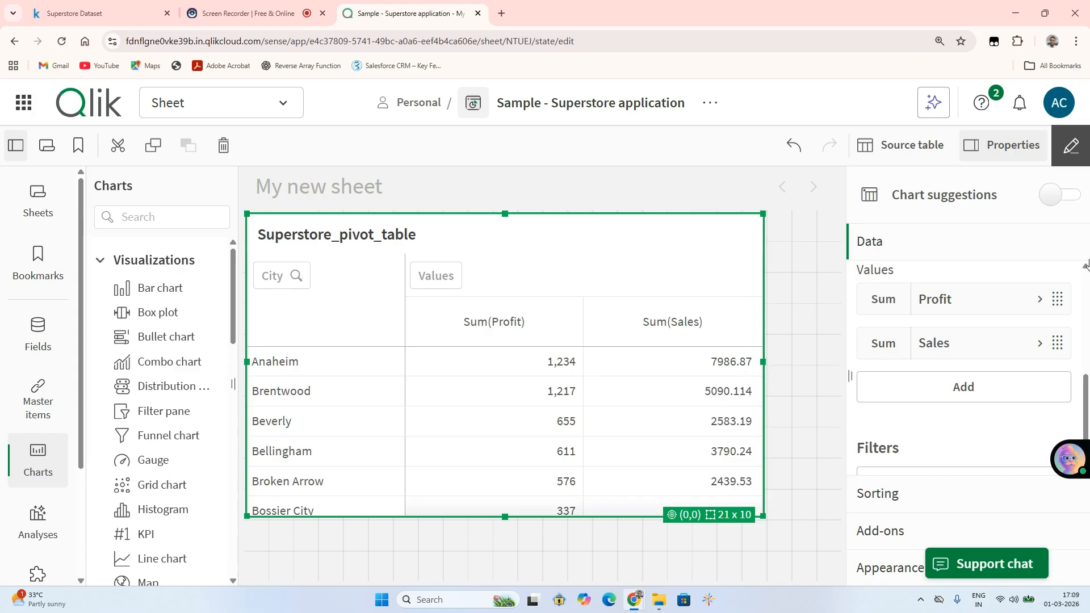
# Set the Sales measure's number formatting to Number
pyautogui.scroll(-1, 994, 295)
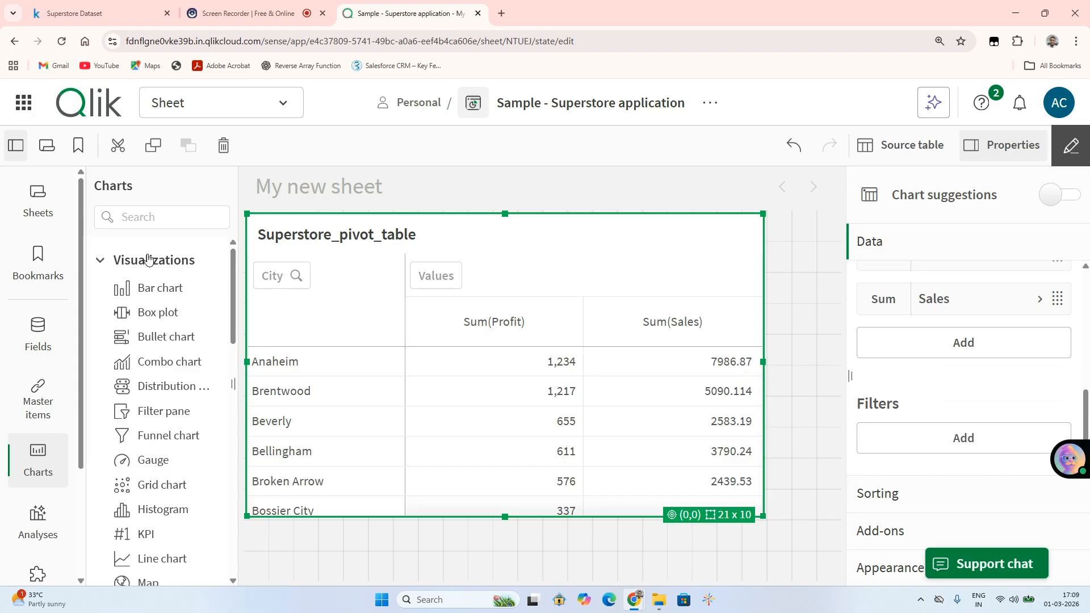
pyautogui.click(962, 300)
pyautogui.scroll(-5, 967, 402)
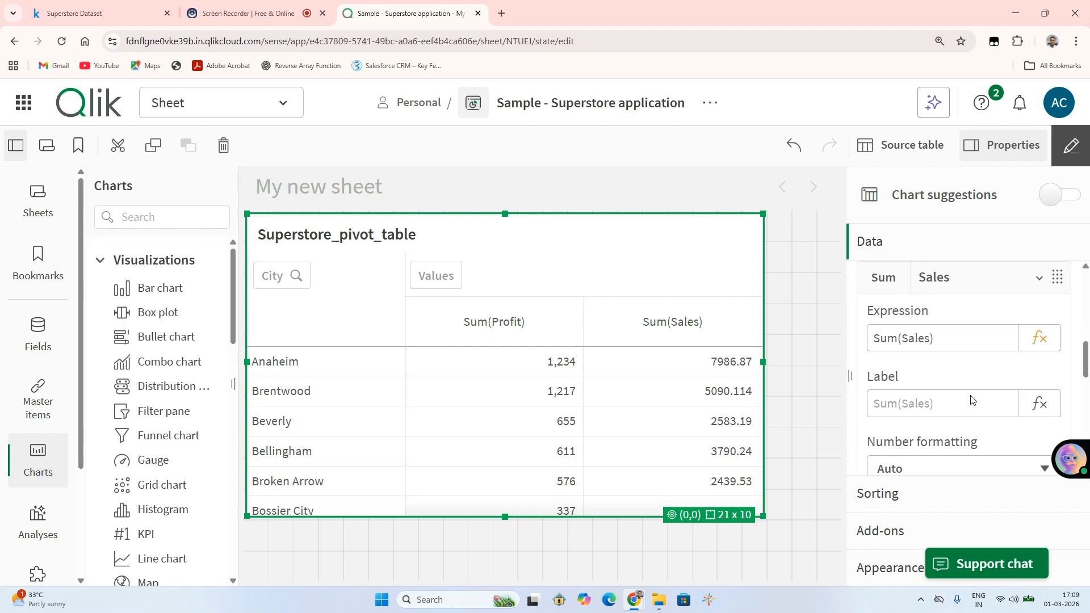
pyautogui.scroll(-3, 933, 376)
pyautogui.scroll(2, 942, 328)
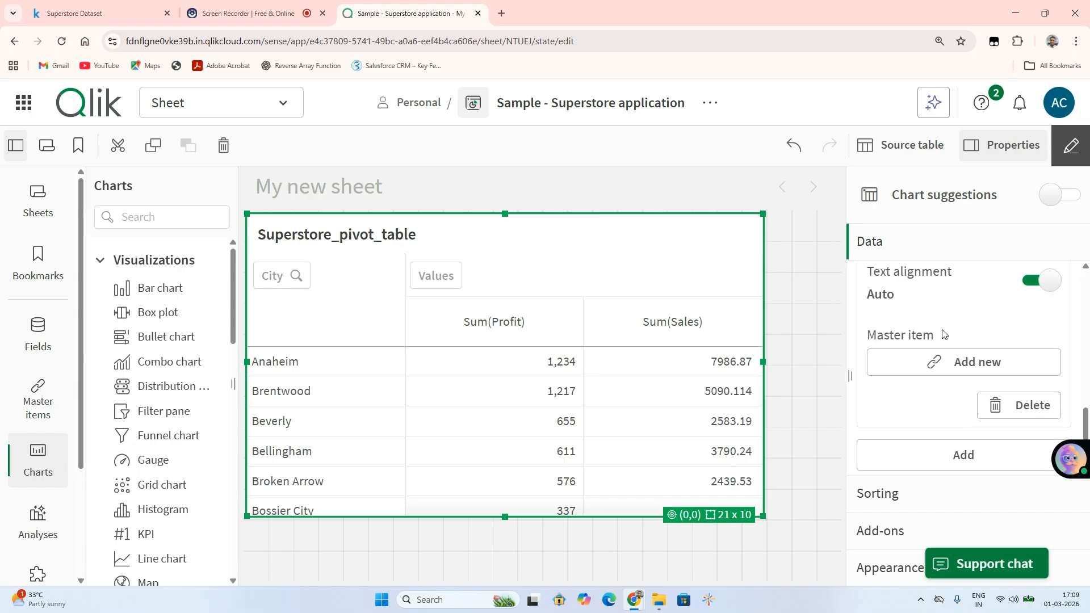
pyautogui.scroll(4, 943, 328)
pyautogui.scroll(-2, 942, 358)
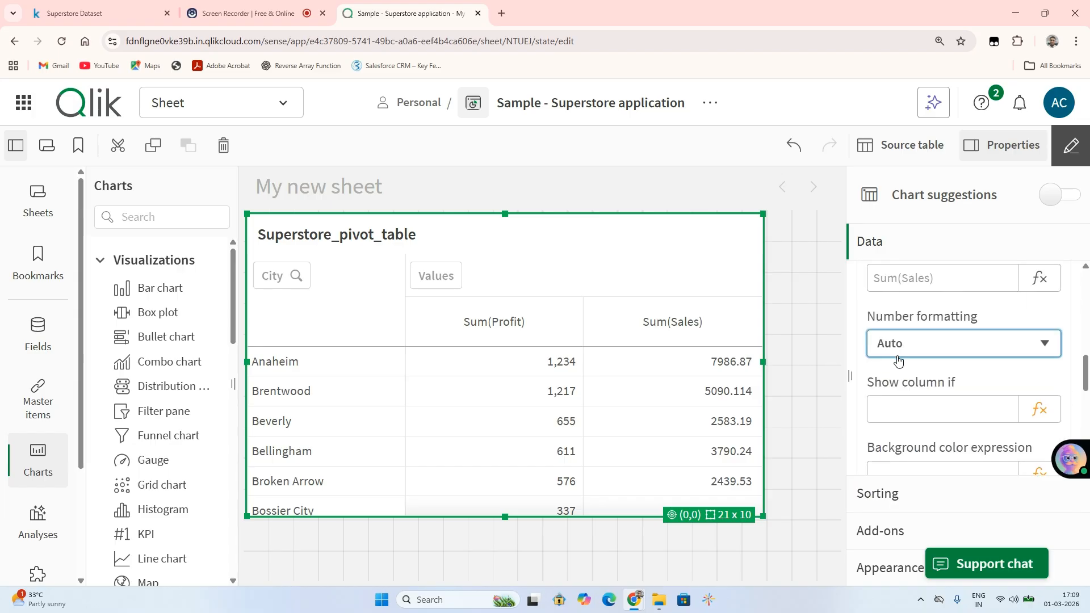
pyautogui.click(898, 351)
pyautogui.click(893, 392)
# Choose the simple 1,000 format for the Sales measure
pyautogui.scroll(-3, 966, 311)
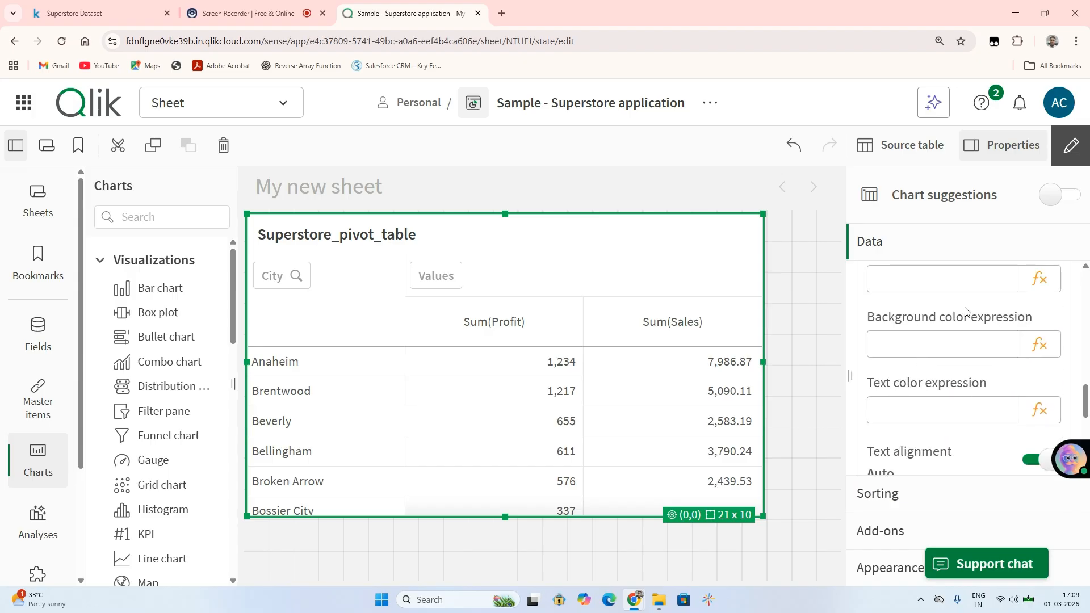
pyautogui.scroll(-1, 930, 393)
pyautogui.scroll(4, 948, 341)
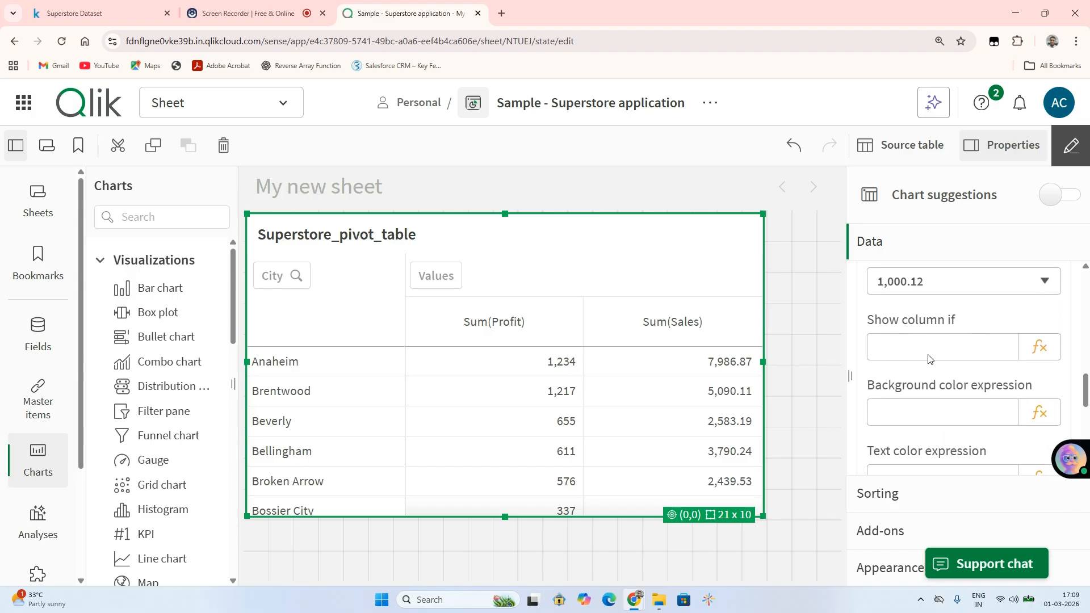
pyautogui.click(889, 316)
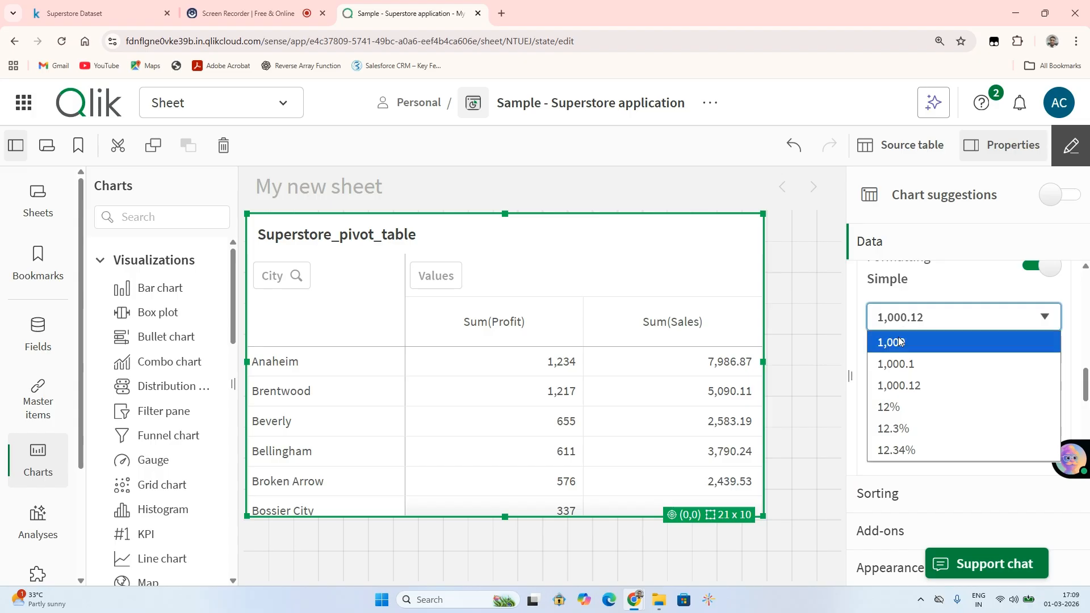
pyautogui.click(893, 343)
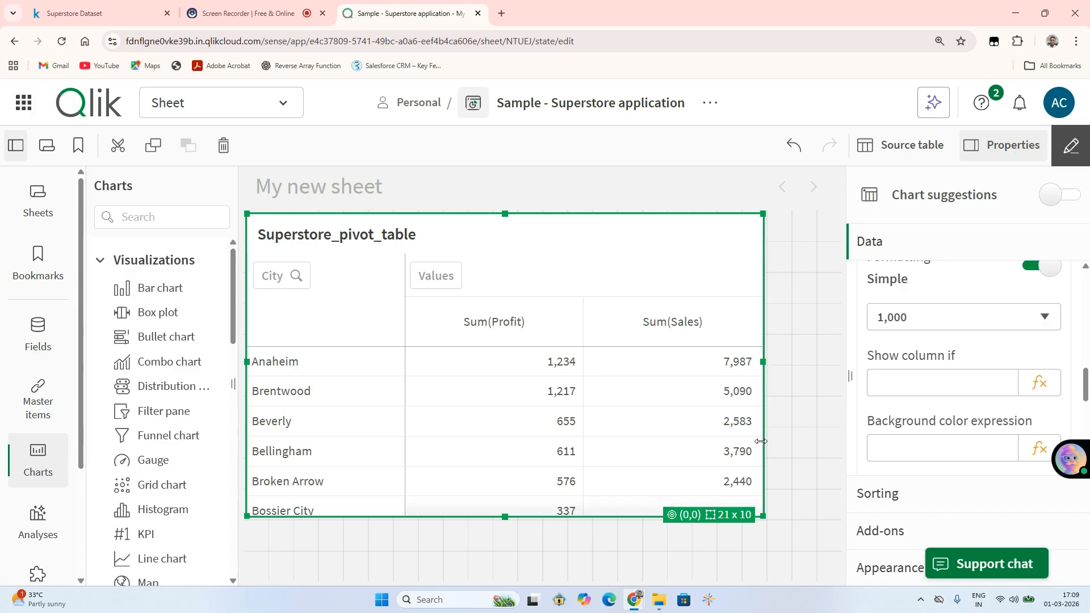
# Leave sheet editing and filter the pivot table to the city Broken Arrow
pyautogui.click(1075, 151)
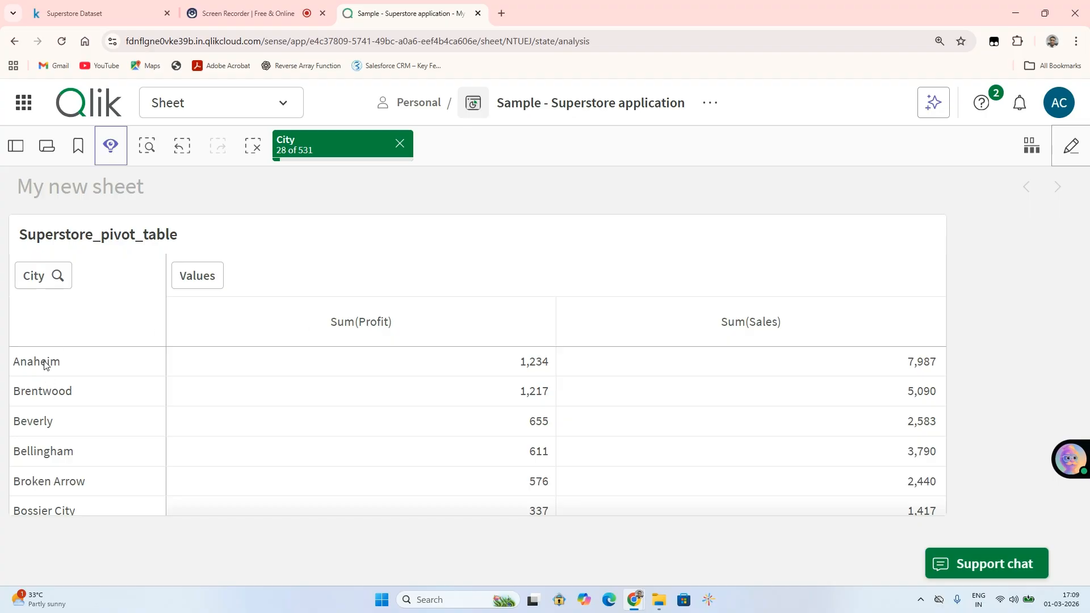
pyautogui.click(66, 487)
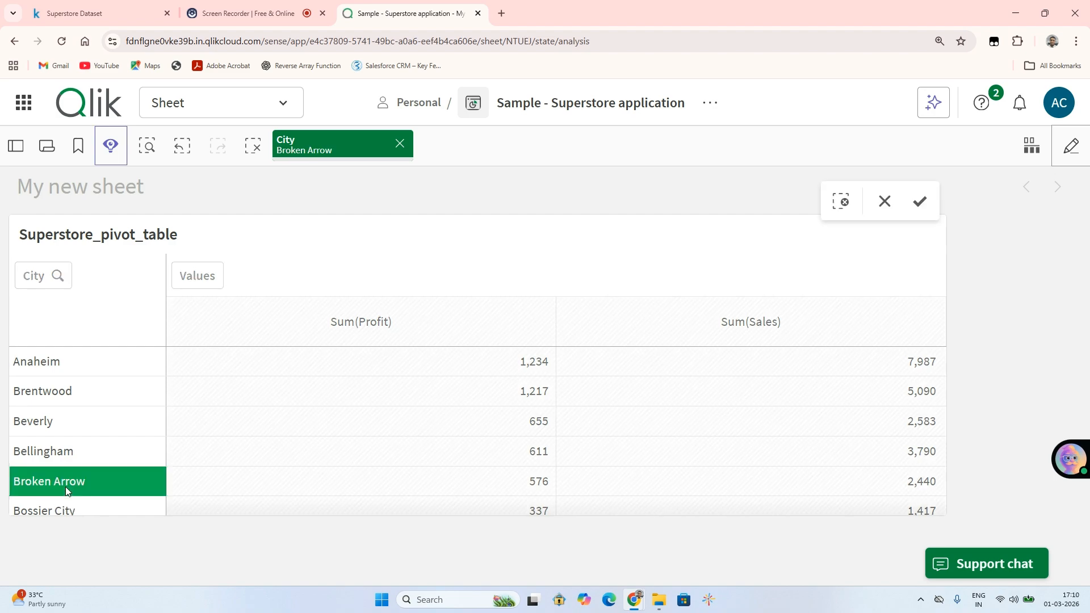
pyautogui.click(916, 205)
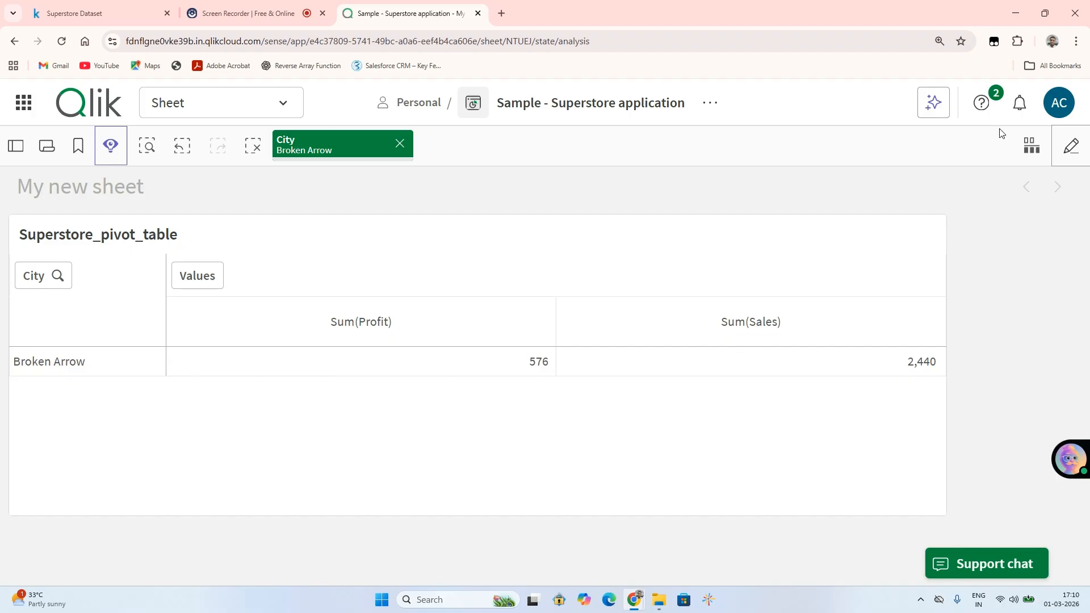
# Clear the City selection, then return to sheet editing with the pivot table selected
pyautogui.click(399, 147)
pyautogui.click(1071, 146)
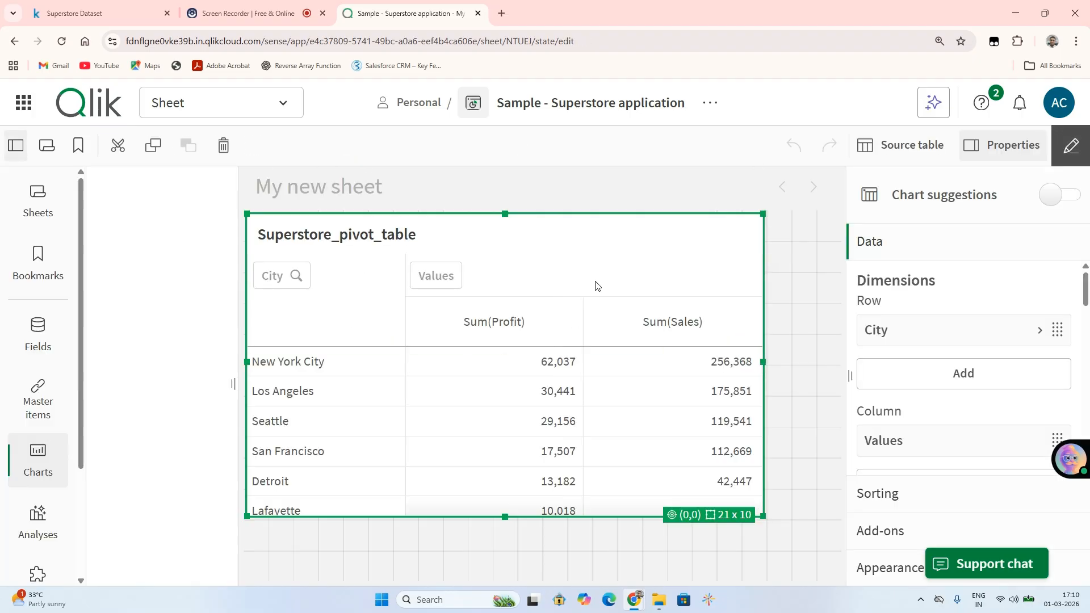
pyautogui.click(790, 310)
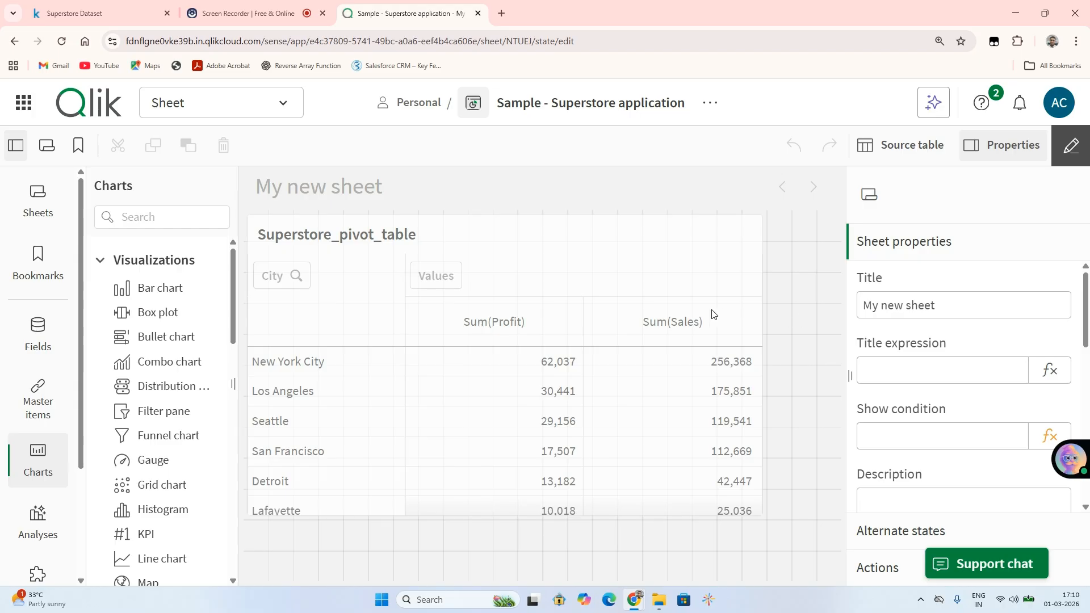
pyautogui.click(692, 336)
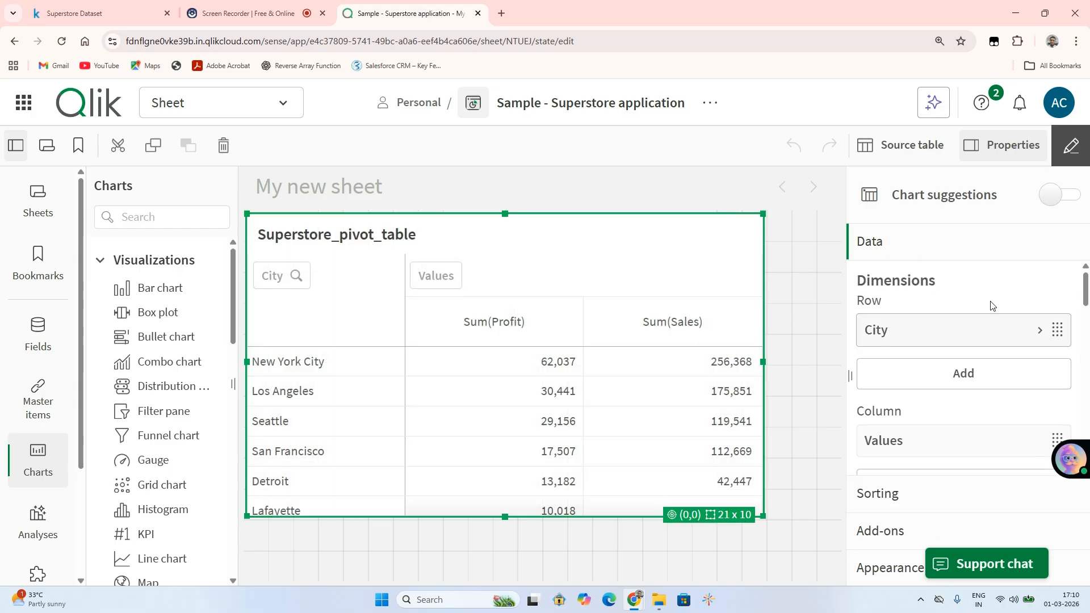
# Examine the pivot table's sorting settings, including the sorting-in-search options and the City sorting
pyautogui.click(870, 491)
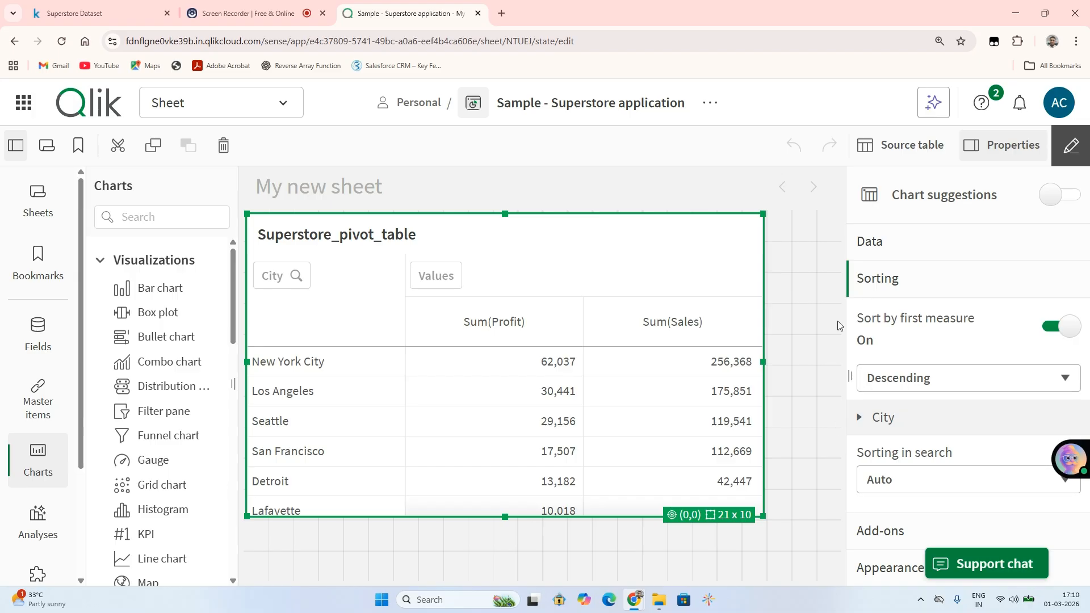
pyautogui.click(916, 481)
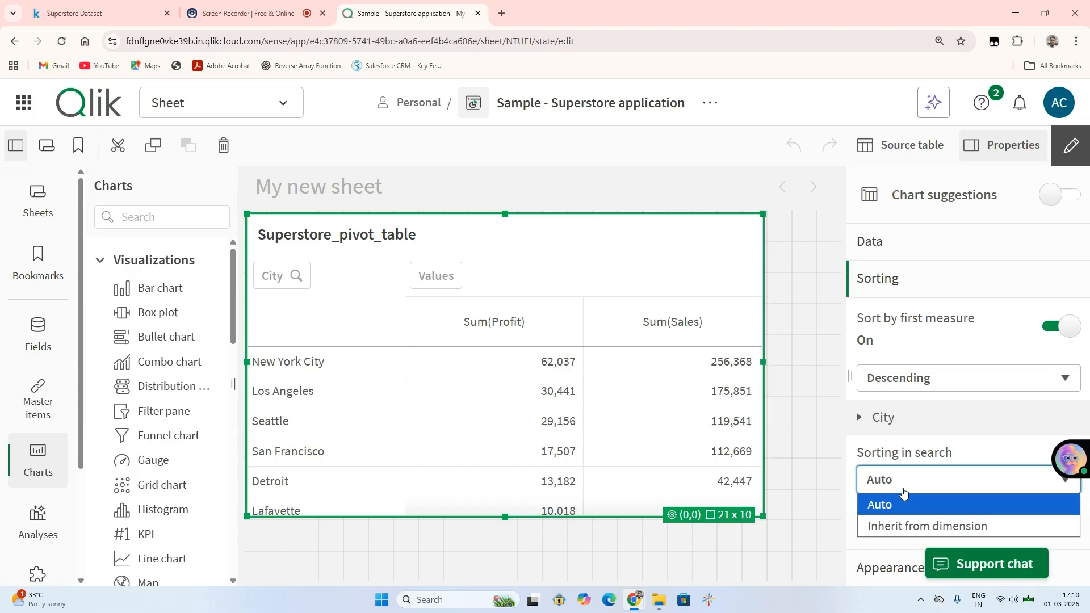
pyautogui.click(904, 484)
pyautogui.click(893, 419)
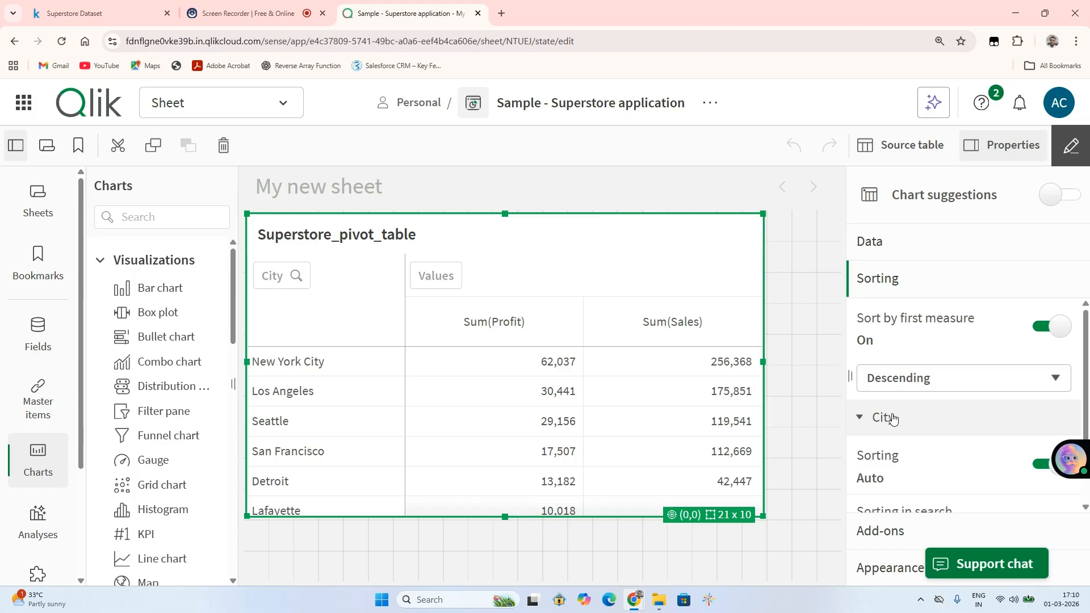
pyautogui.click(869, 419)
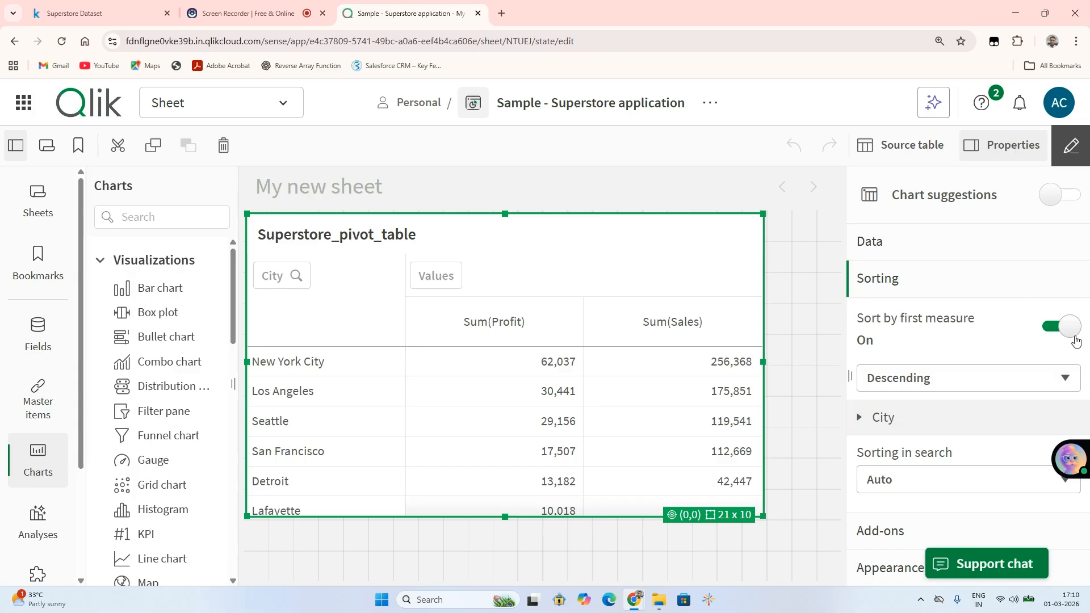
# Add Product Name as a second row dimension below City in the pivot table
pyautogui.click(872, 244)
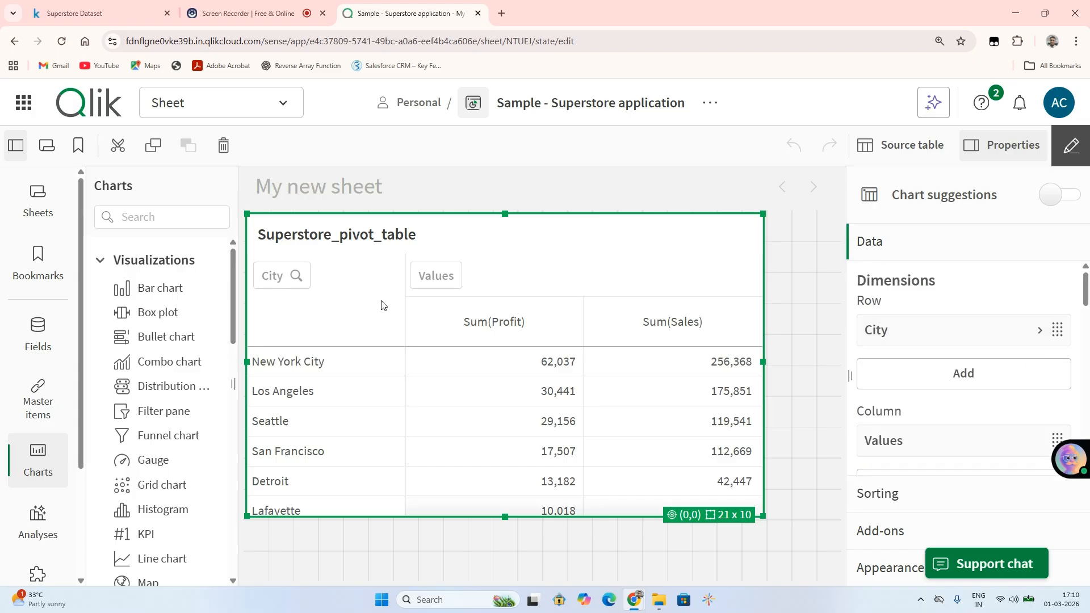
pyautogui.click(960, 382)
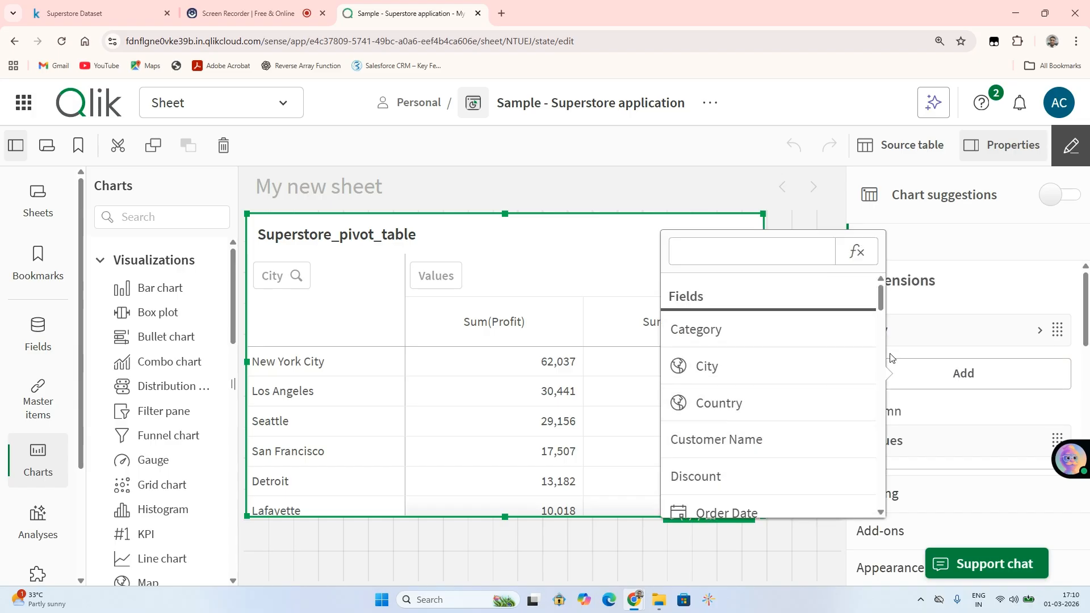
pyautogui.moveTo(880, 306); pyautogui.dragTo(884, 408)
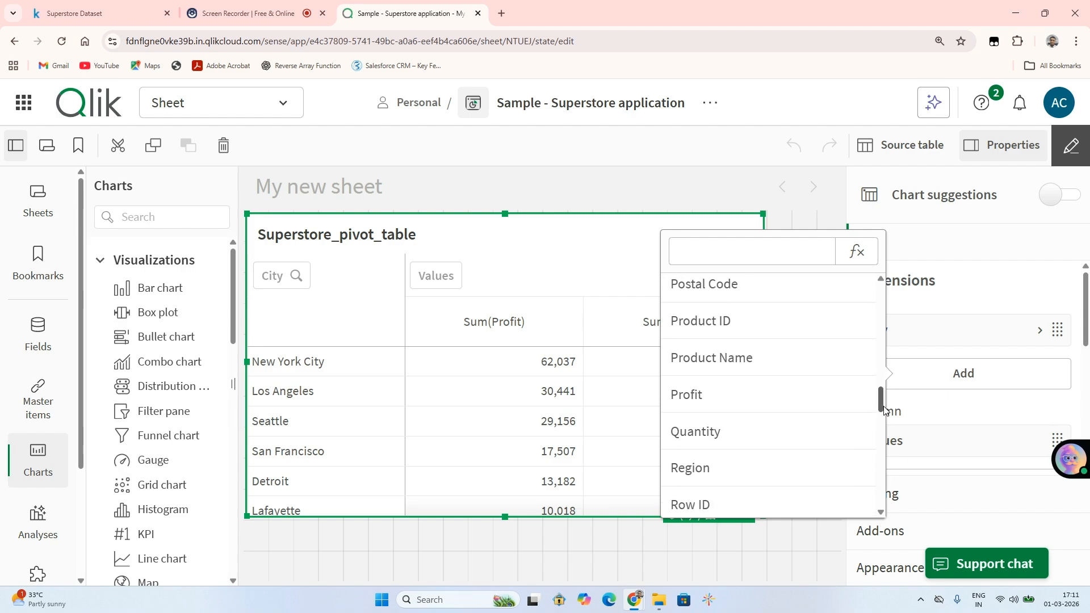
pyautogui.click(717, 359)
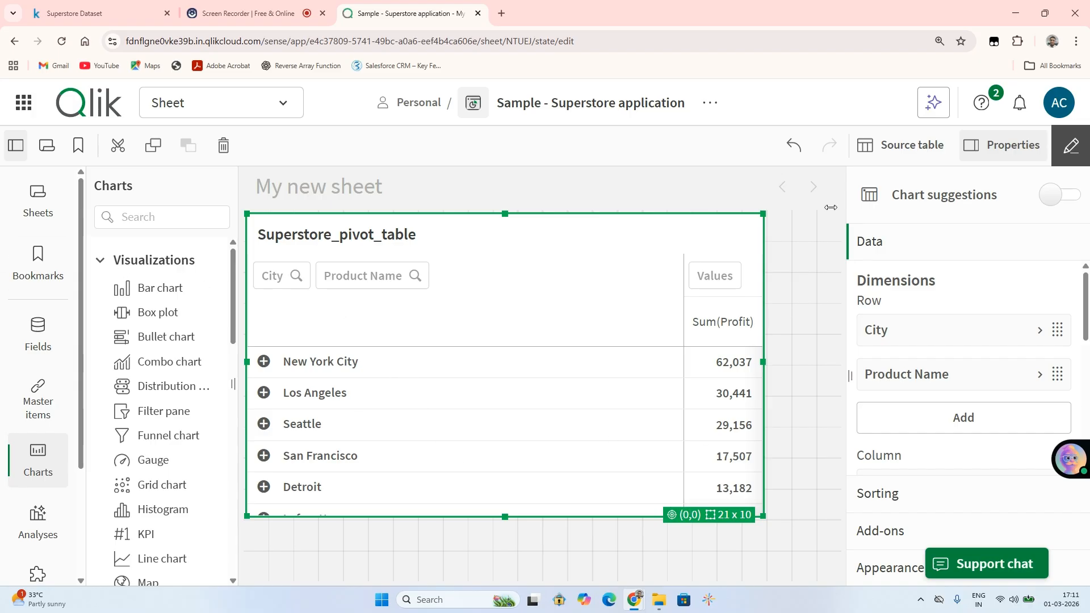
# Leave sheet editing and filter the pivot table's City dimension to Seattle
pyautogui.click(1071, 146)
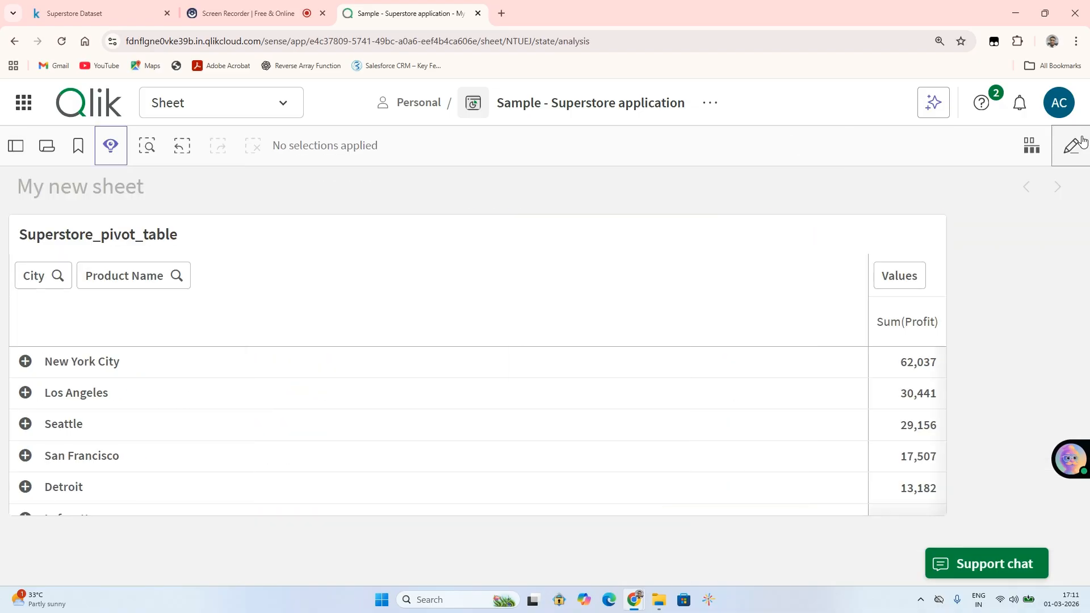
pyautogui.click(32, 283)
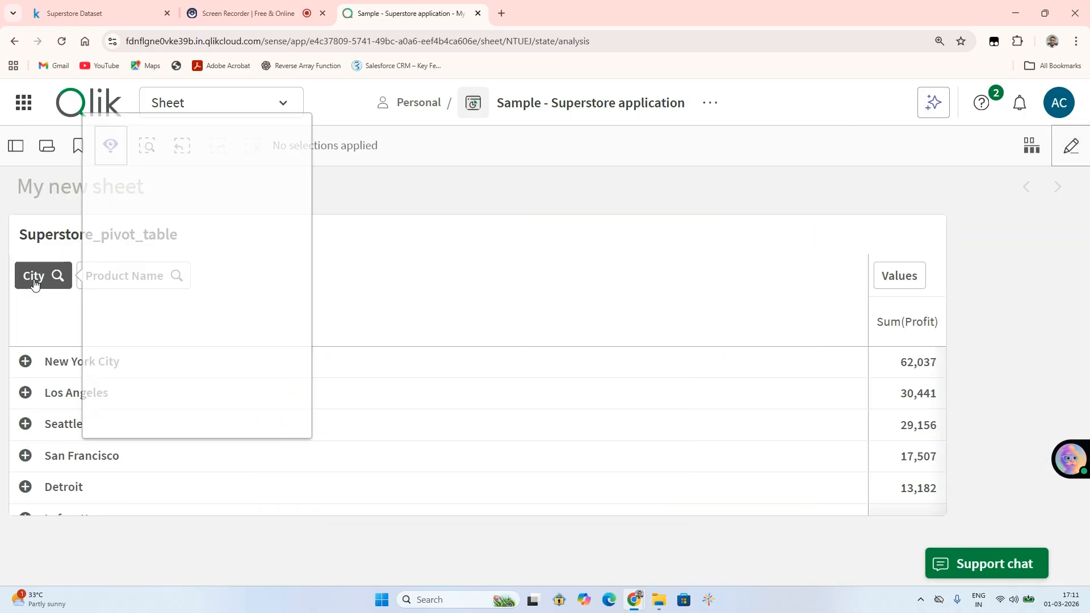
pyautogui.scroll(-20, 164, 321)
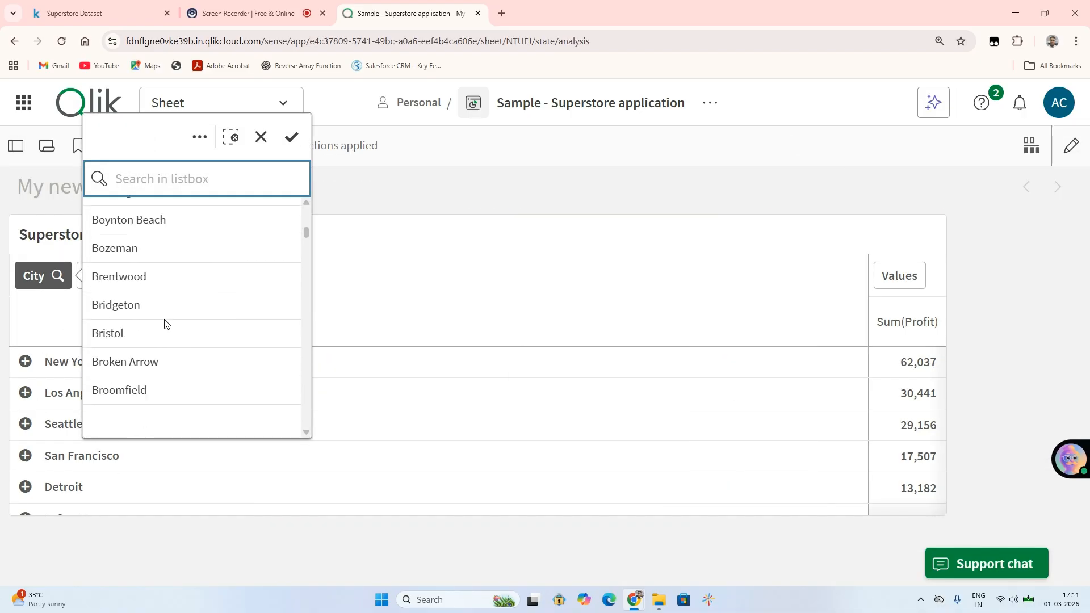
pyautogui.scroll(-20, 164, 322)
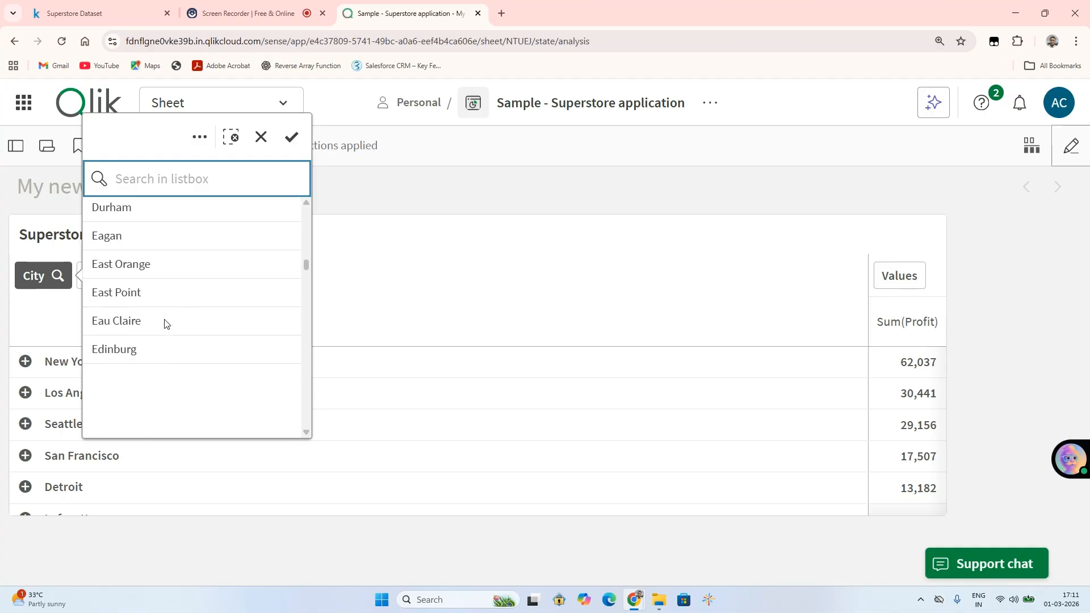
pyautogui.scroll(-20, 164, 324)
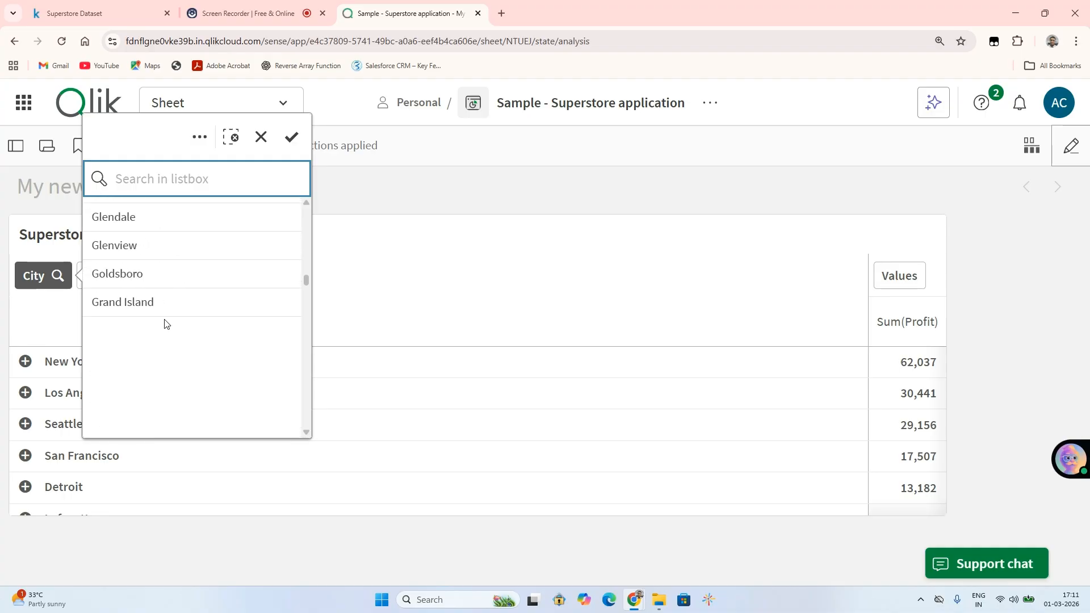
pyautogui.scroll(-20, 164, 324)
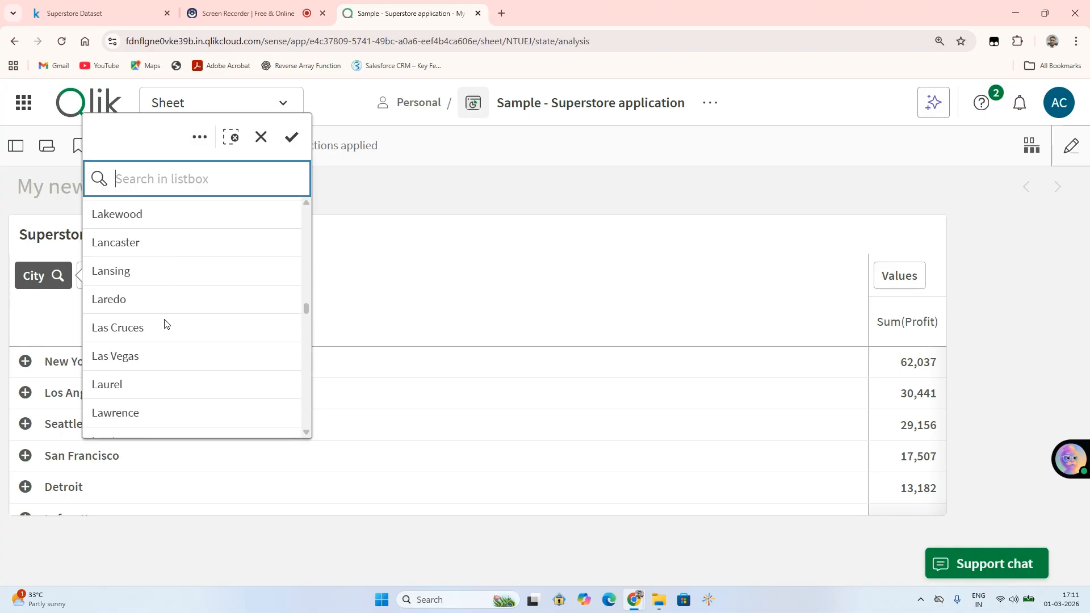
pyautogui.scroll(-20, 165, 324)
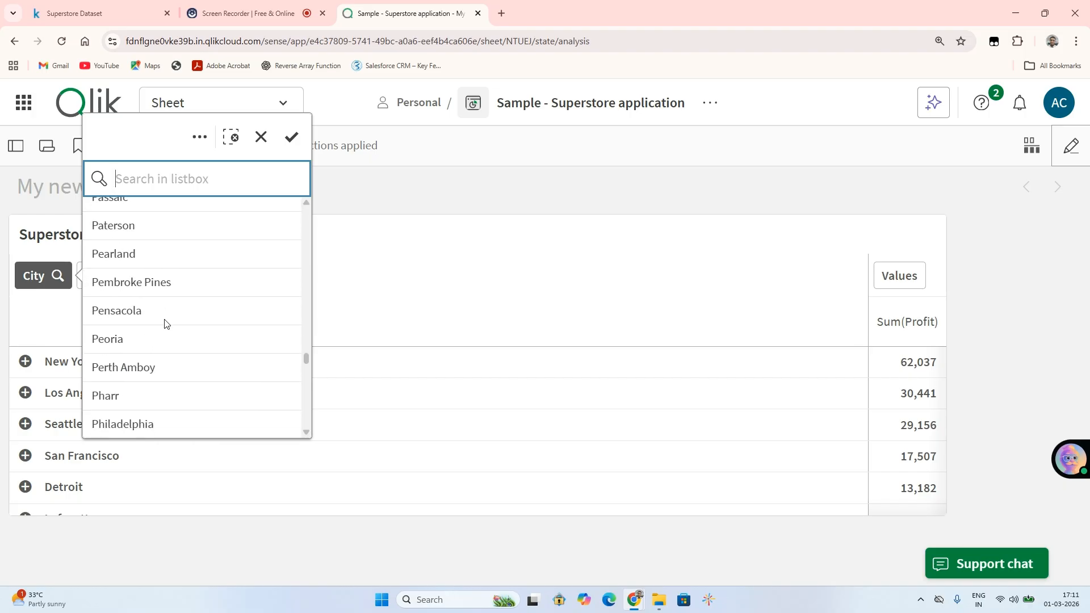
pyautogui.scroll(8, 165, 324)
pyautogui.scroll(-4, 165, 323)
pyautogui.scroll(-4, 165, 323)
pyautogui.scroll(5, 164, 323)
pyautogui.click(115, 275)
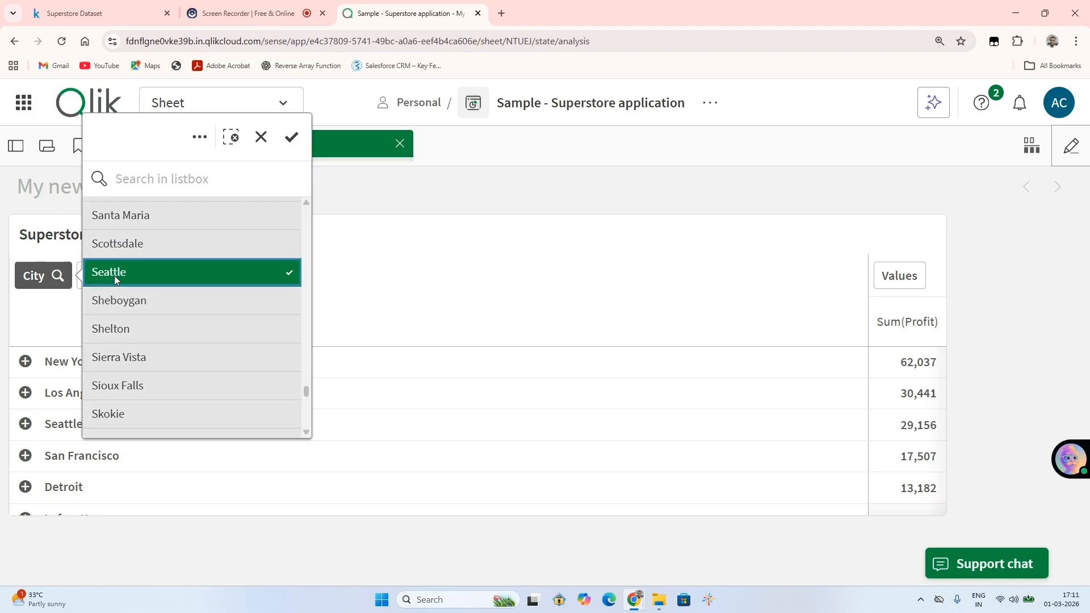
pyautogui.click(291, 137)
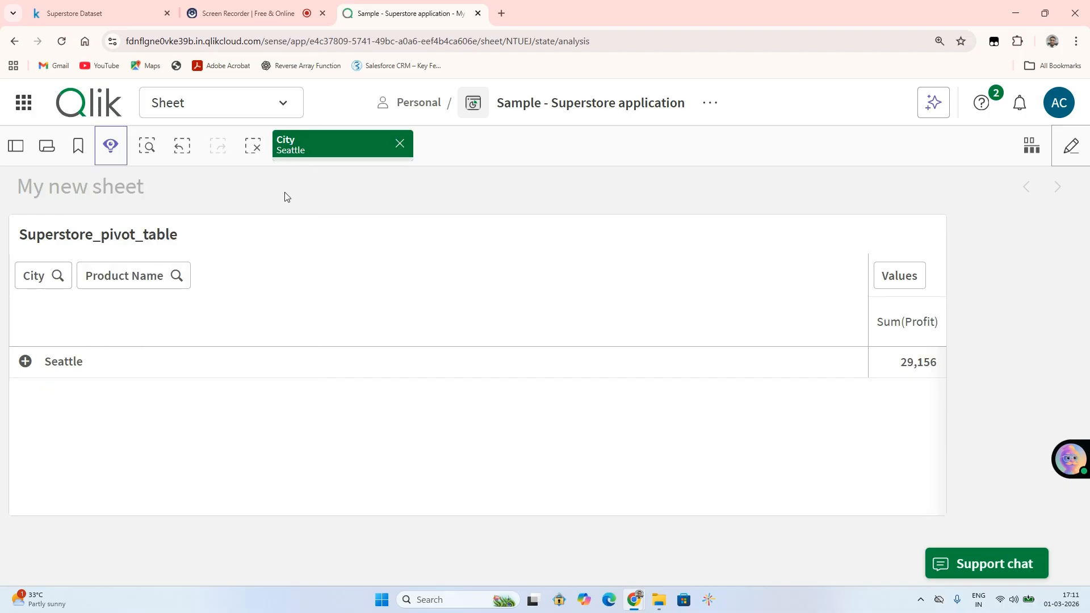
# Filter Product Name to 3M Office Air Cleaner and narrow the row dimension area to make room for both value columns
pyautogui.click(126, 278)
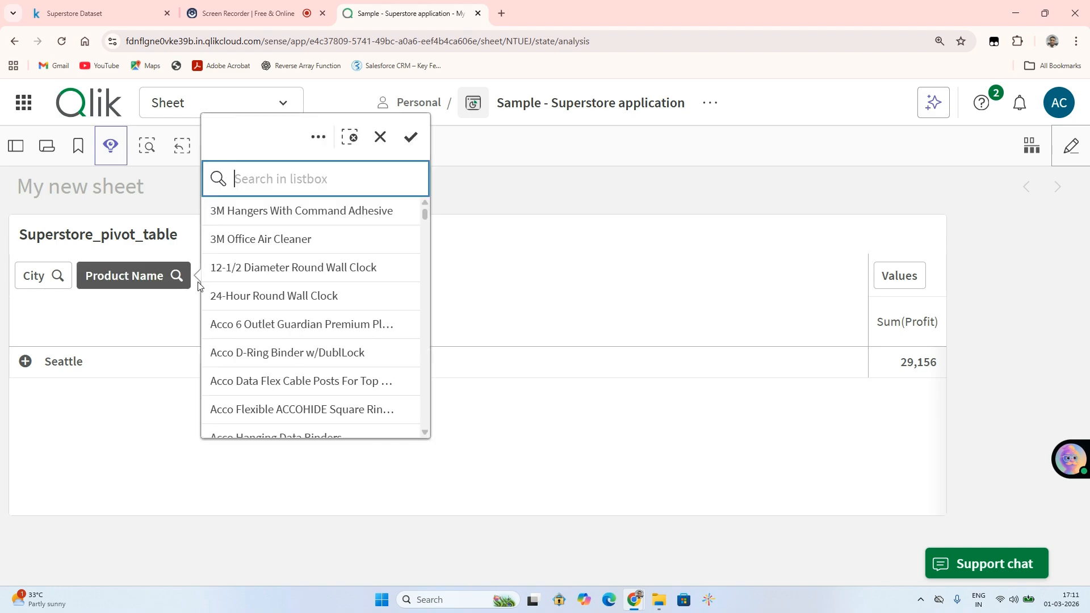
pyautogui.click(270, 241)
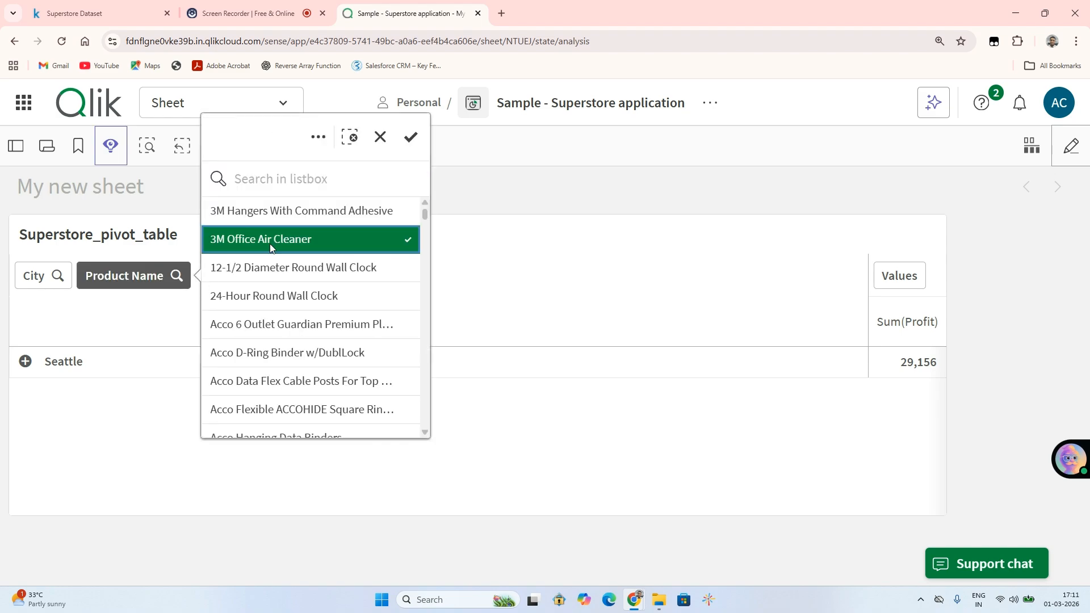
pyautogui.click(410, 137)
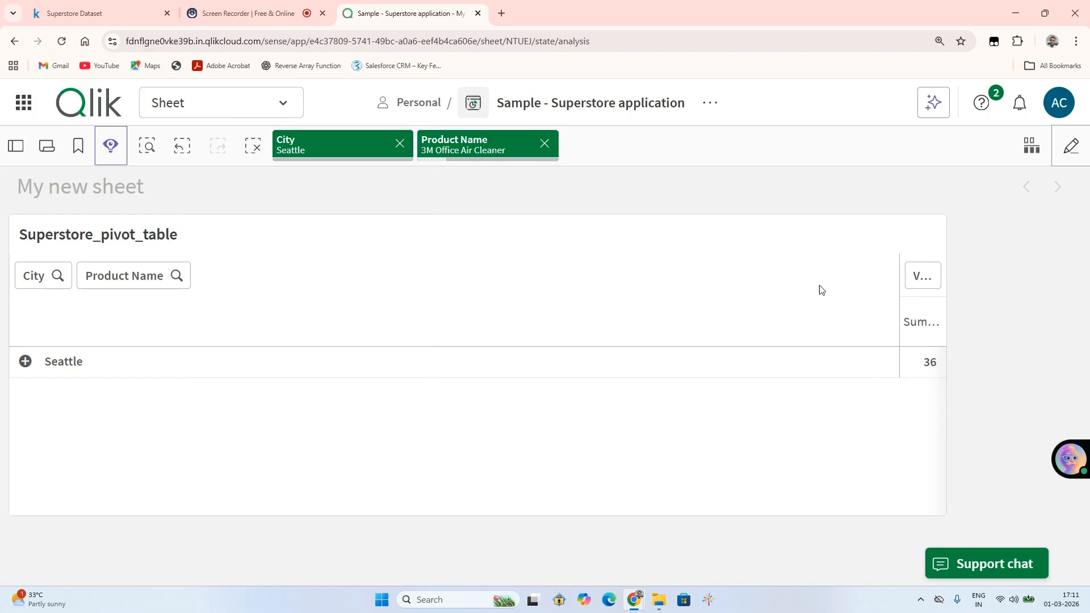
pyautogui.moveTo(899, 305); pyautogui.dragTo(250, 313)
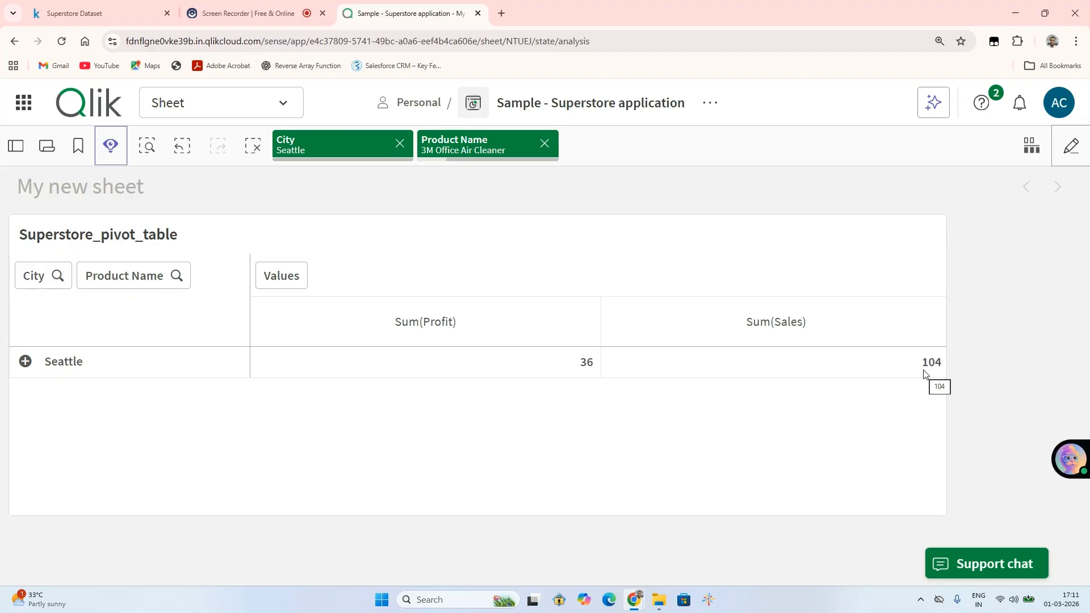
# Search the City values for New York and try to filter the pivot table to New York City
pyautogui.click(62, 276)
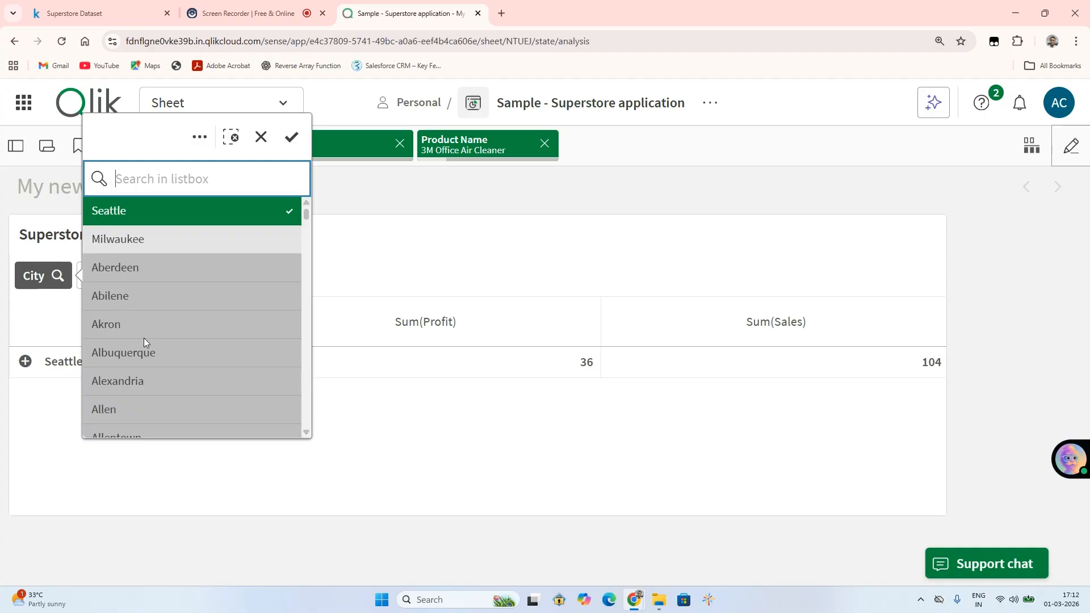
pyautogui.write('New')
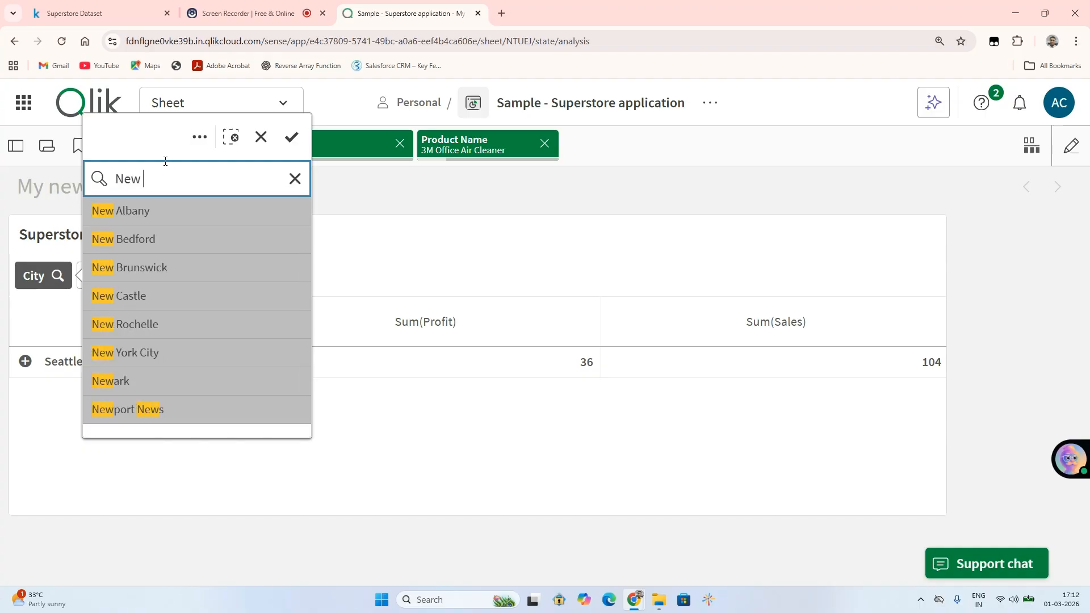
pyautogui.write(' York')
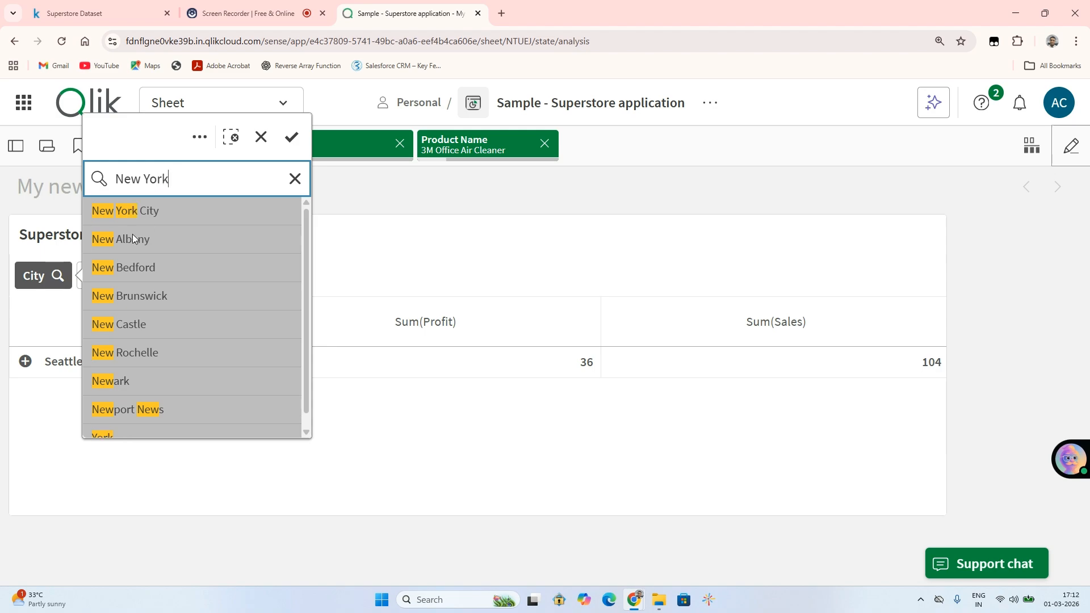
pyautogui.click(121, 208)
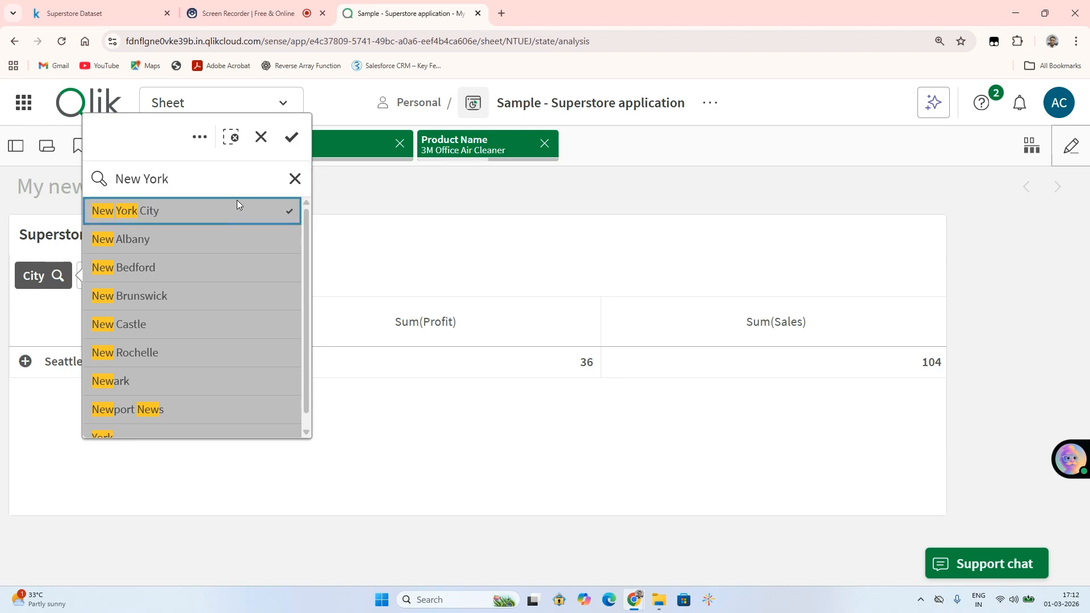
pyautogui.click(292, 137)
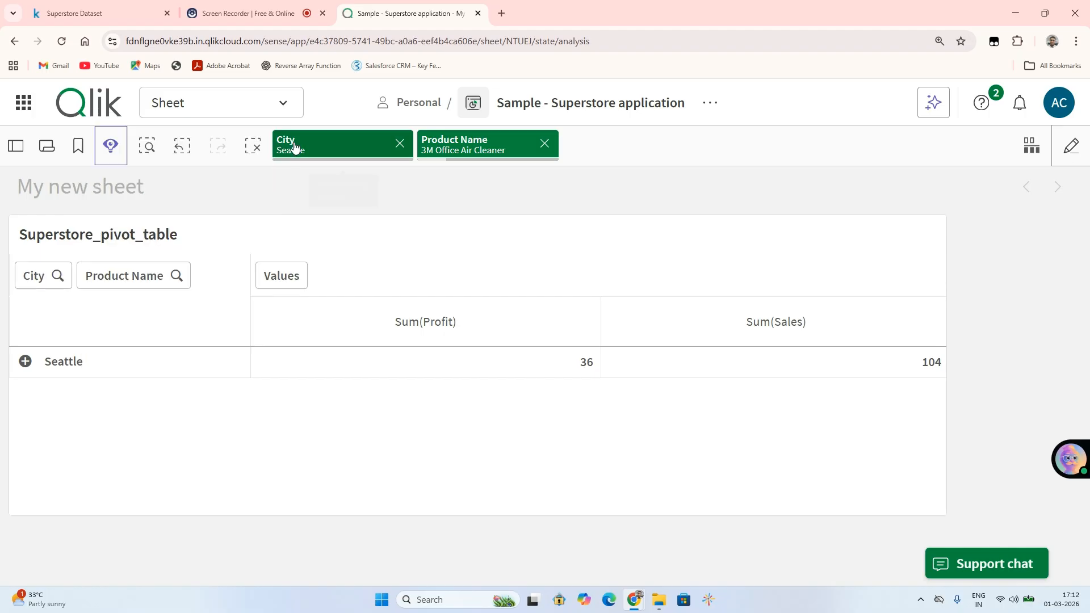
# Search the City values for New and try again to apply New York City as the City filter
pyautogui.click(39, 282)
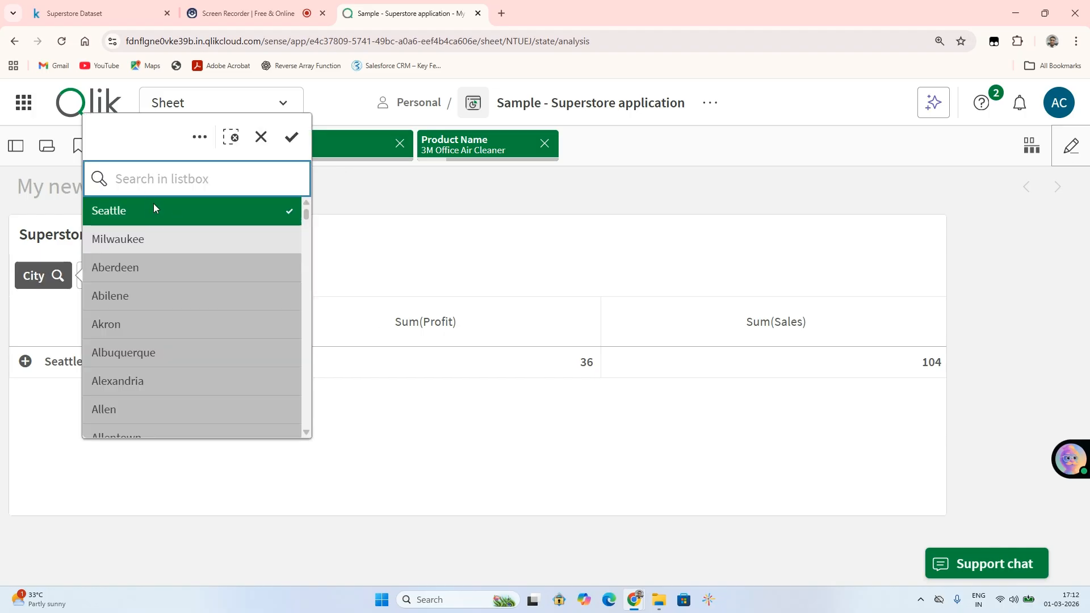
pyautogui.write('New')
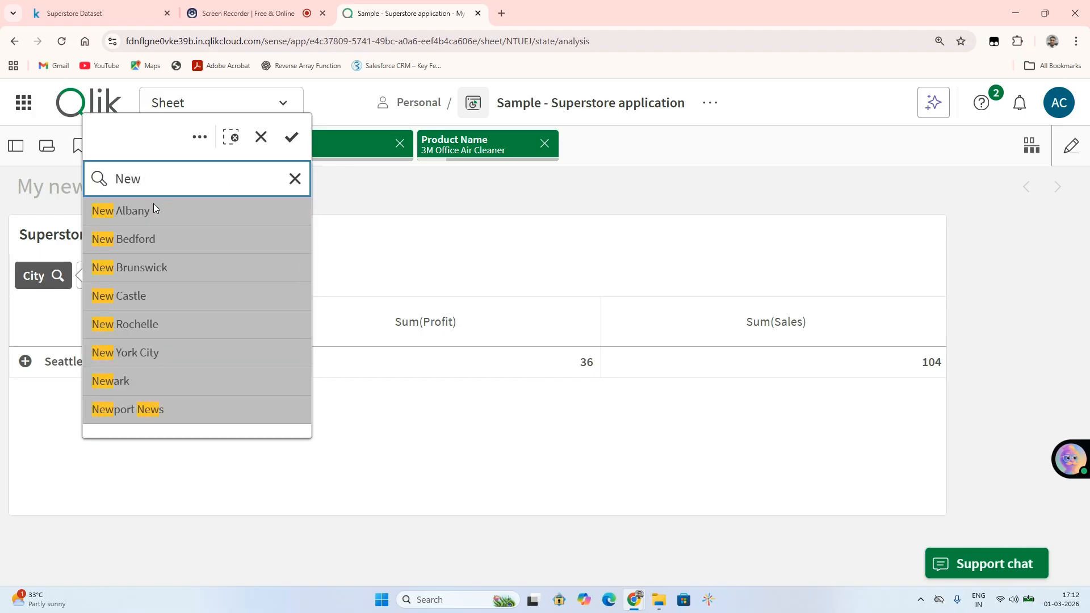
pyautogui.click(117, 363)
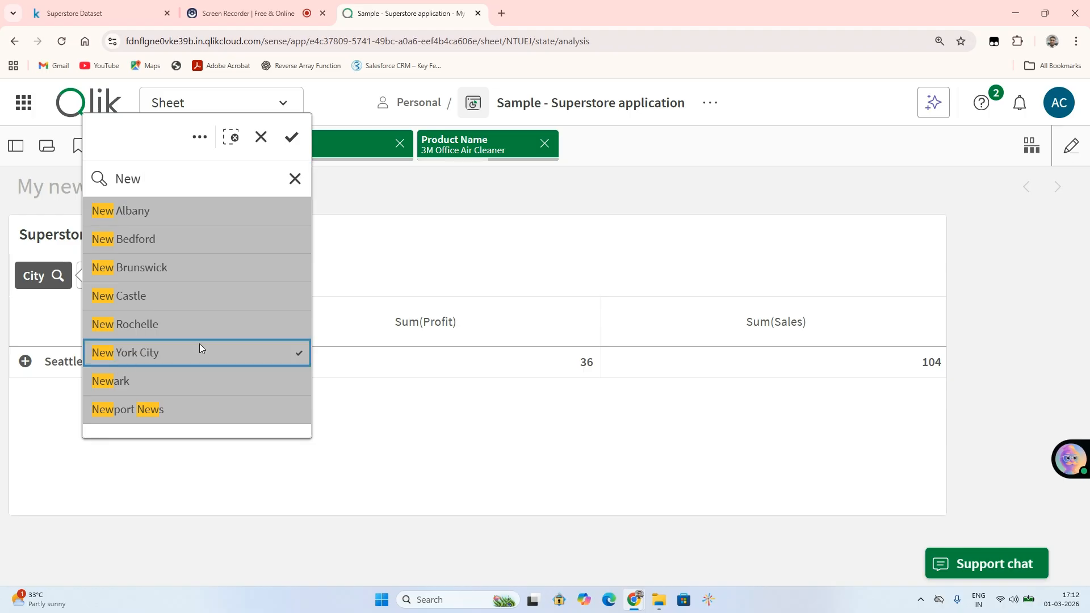
pyautogui.click(282, 362)
pyautogui.click(287, 137)
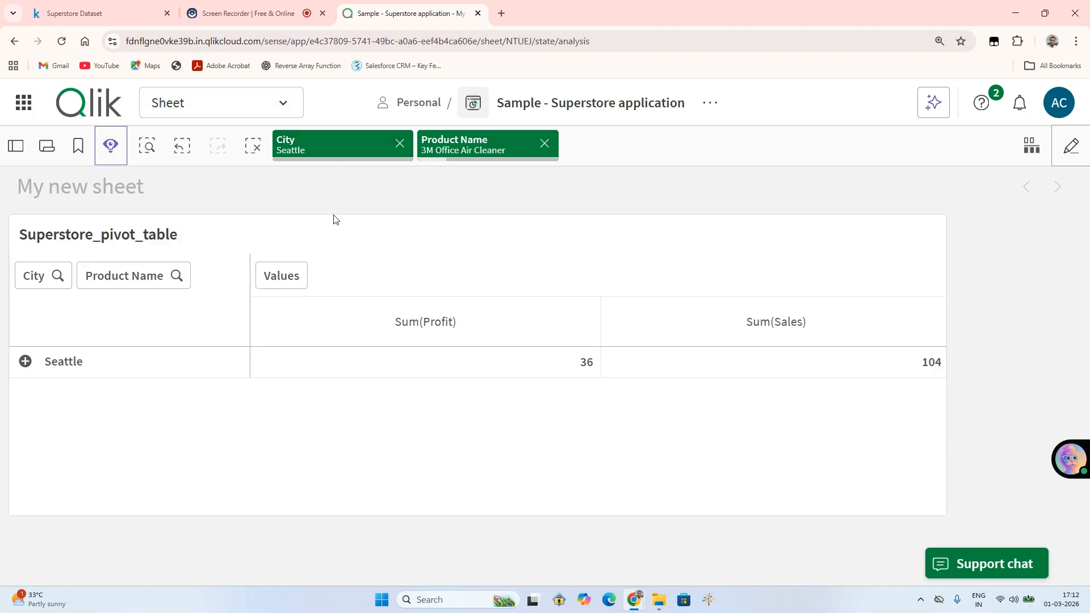
# Try to apply New York City by choosing it from the full, unsearched list of City values
pyautogui.click(32, 275)
pyautogui.scroll(-5, 212, 325)
pyautogui.scroll(-20, 213, 328)
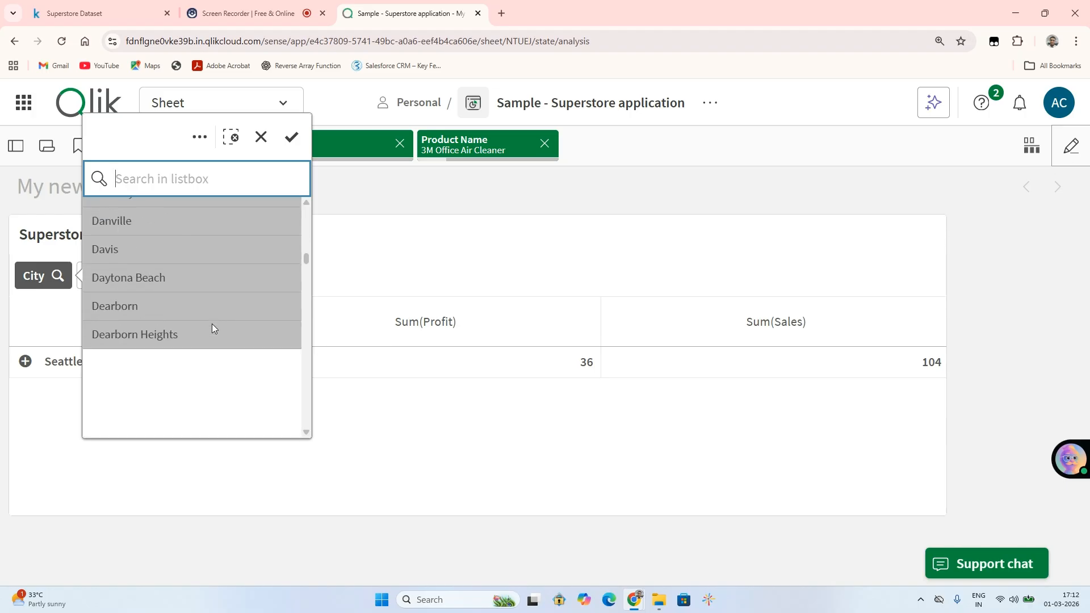
pyautogui.scroll(-20, 213, 329)
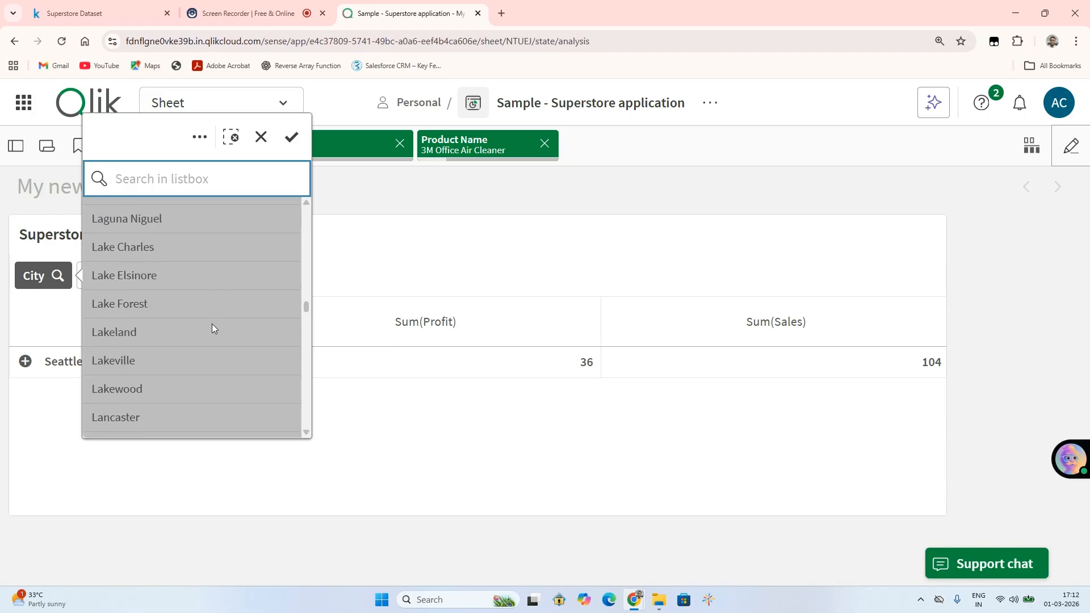
pyautogui.scroll(-10, 212, 323)
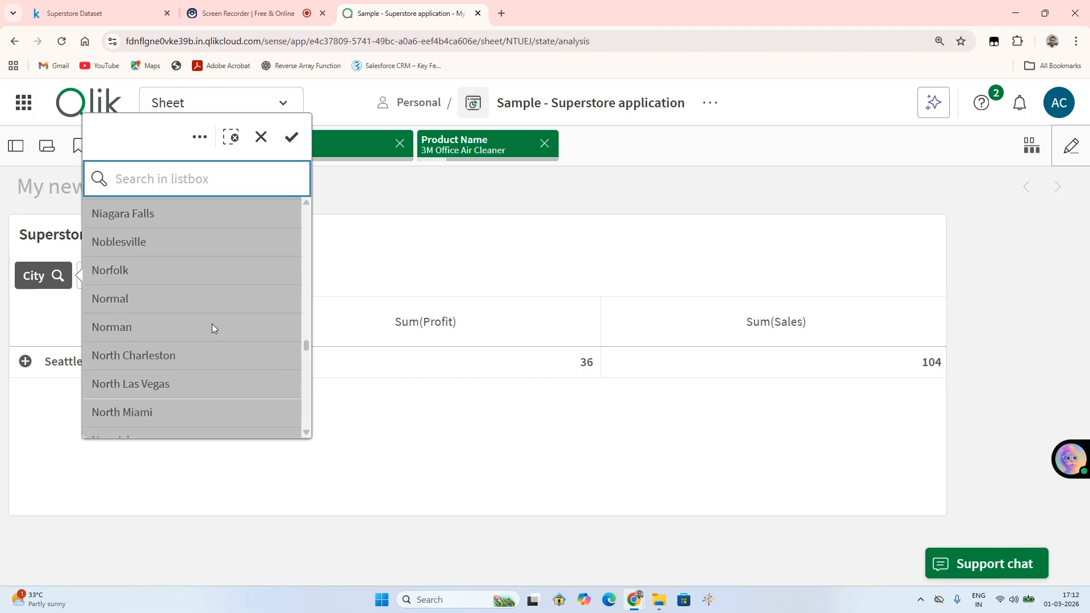
pyautogui.scroll(5, 212, 323)
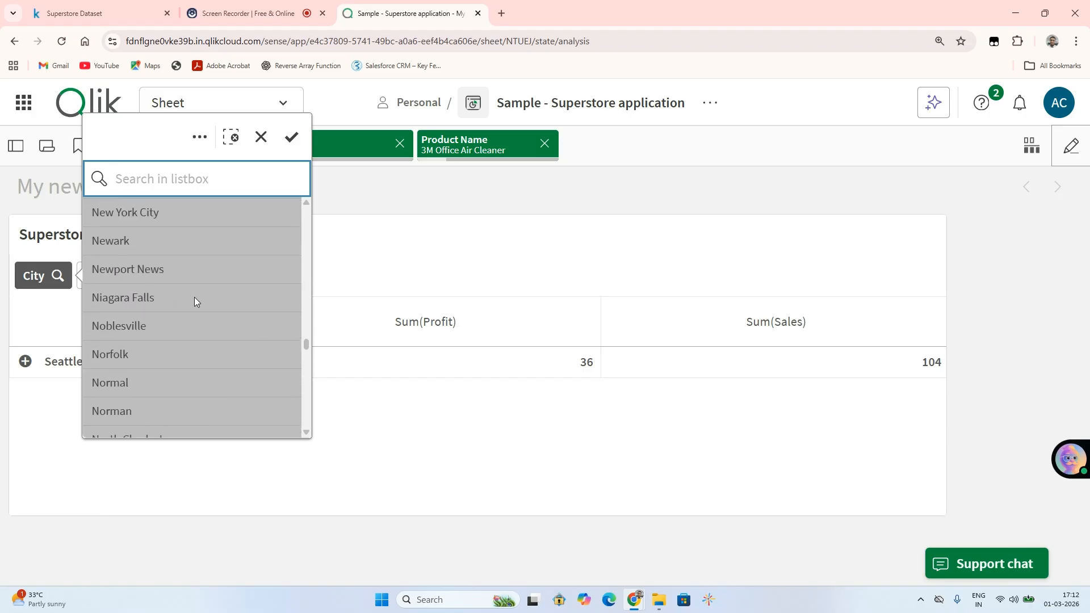
pyautogui.click(134, 205)
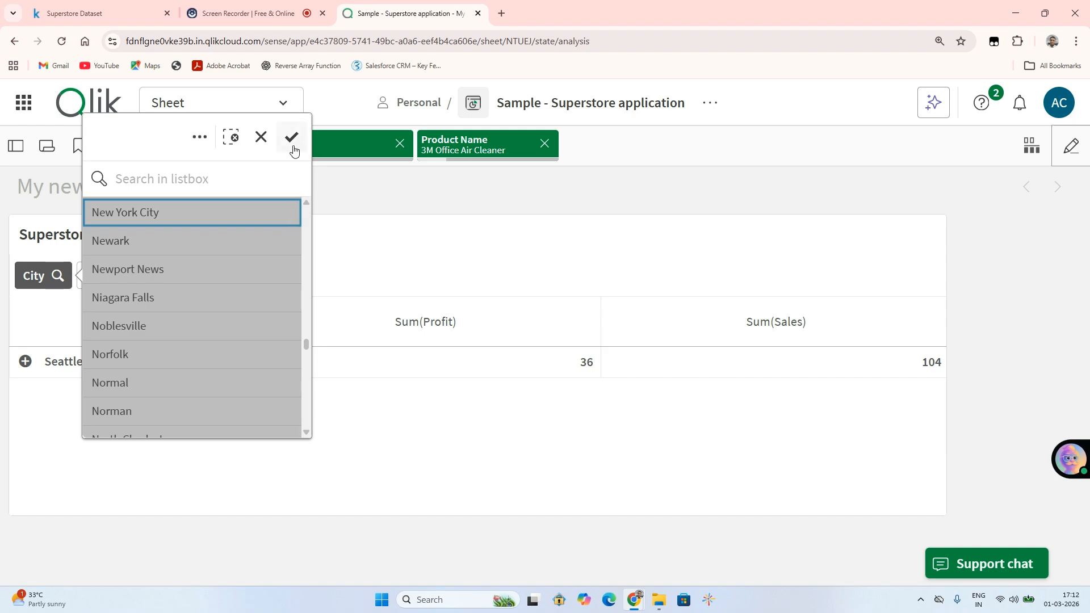
pyautogui.click(230, 214)
pyautogui.click(230, 212)
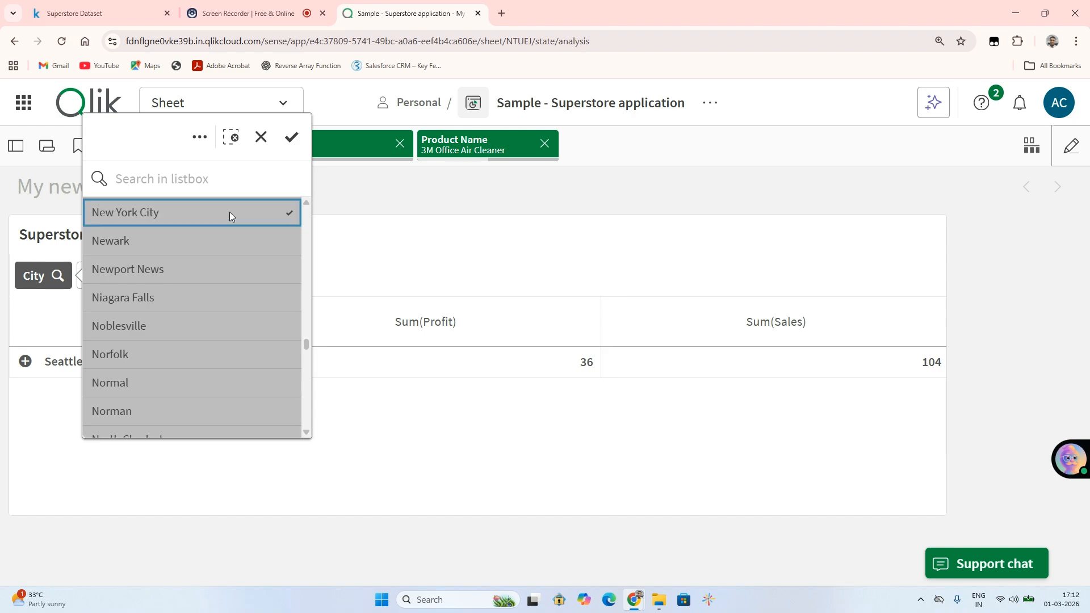
pyautogui.click(293, 135)
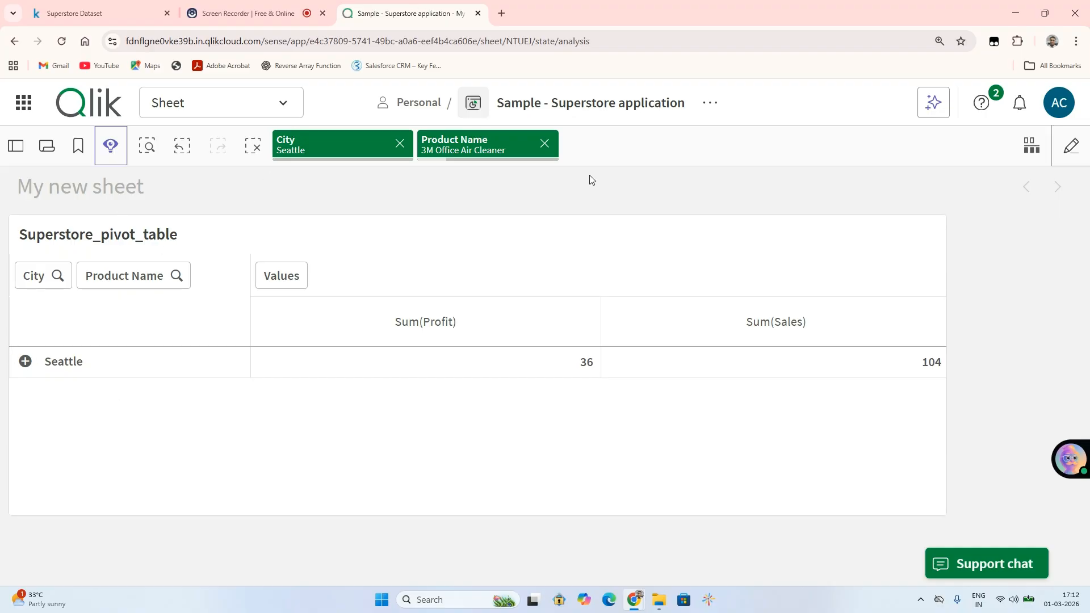
# Remove the Seattle selection and filter the pivot table's City dimension to New York City
pyautogui.click(401, 143)
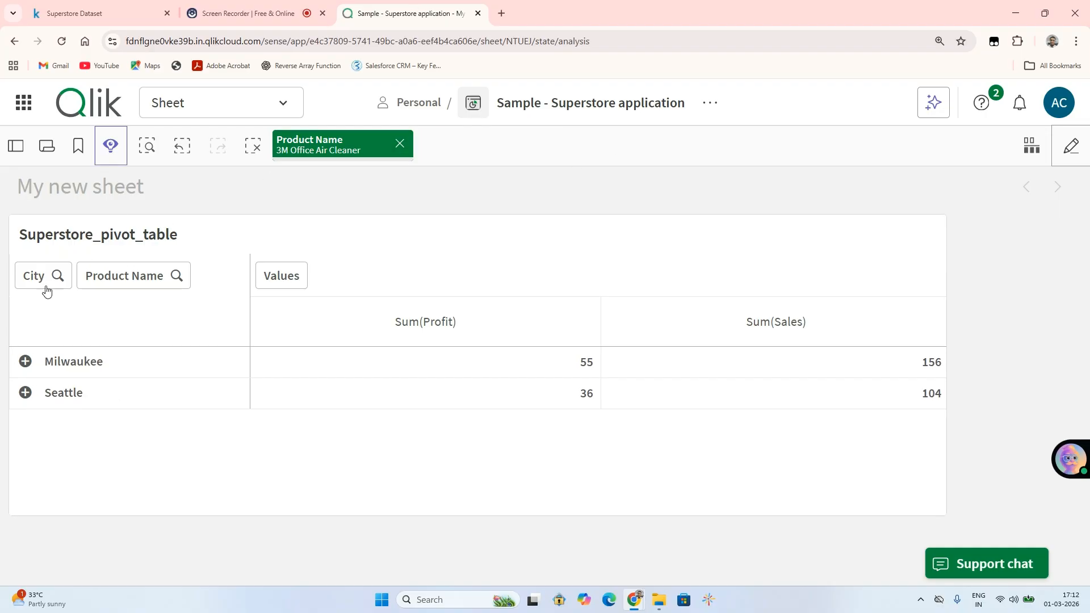
pyautogui.click(48, 281)
pyautogui.write('new')
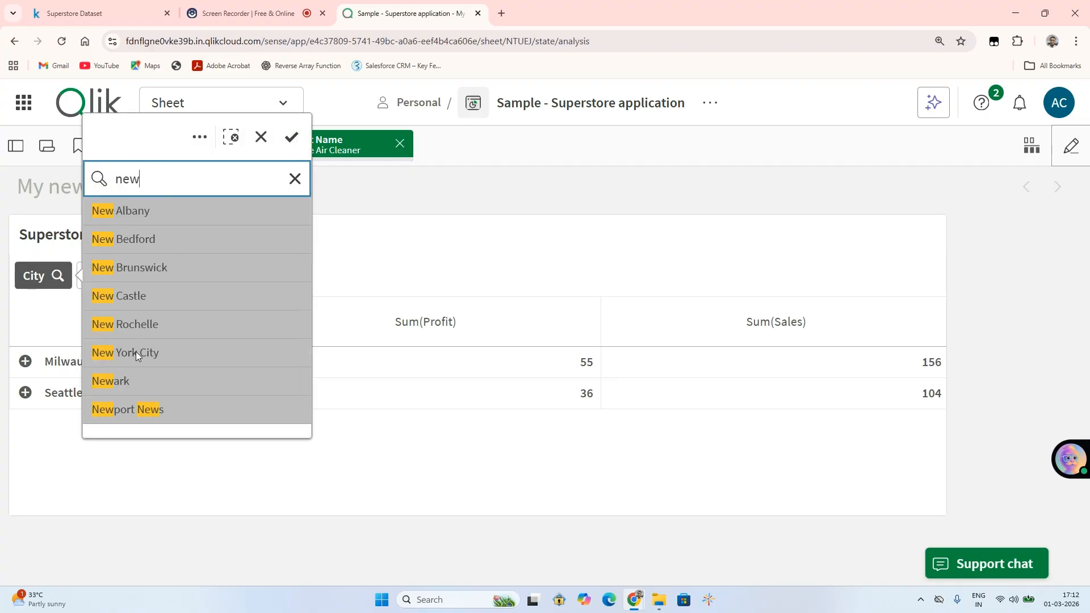
pyautogui.click(135, 353)
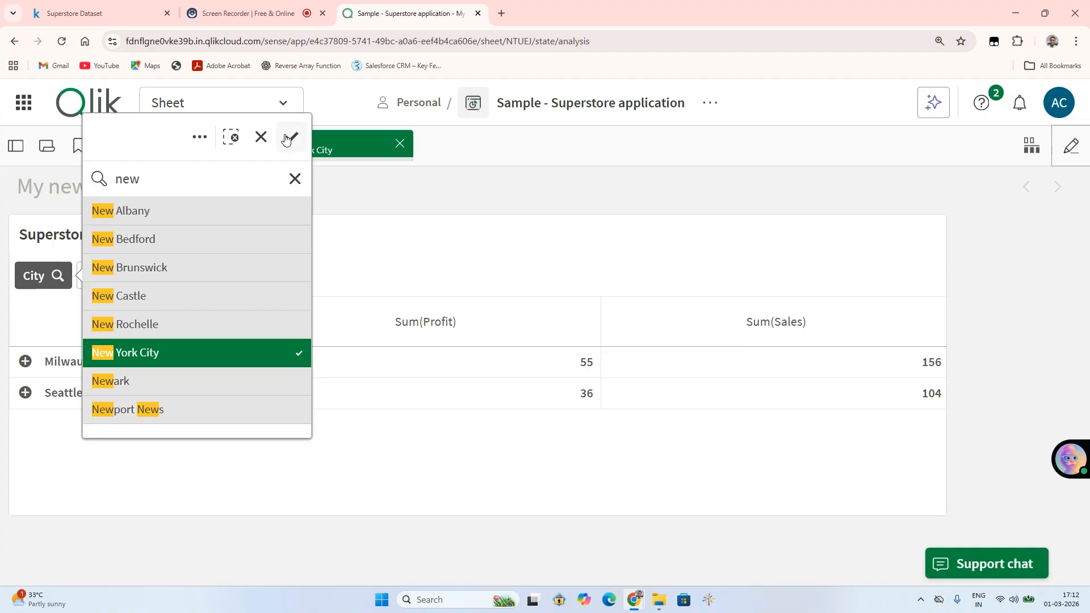
pyautogui.click(291, 137)
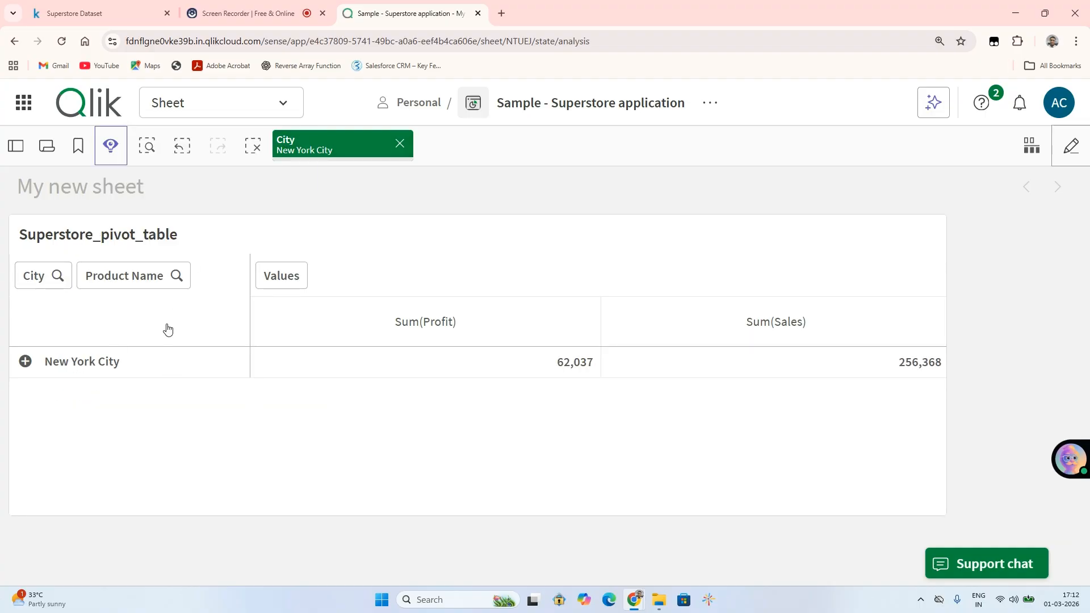
# Filter the pivot table's Product Name dimension to the Acco Flexible ACCOHIDE Square Ring product
pyautogui.click(152, 282)
pyautogui.scroll(-5, 281, 295)
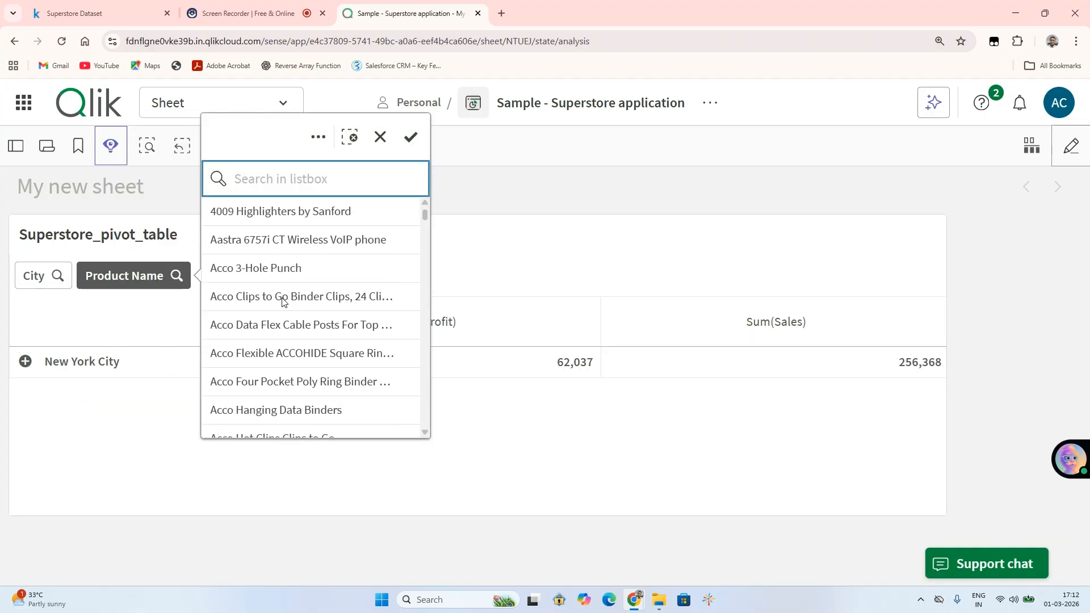
pyautogui.click(307, 347)
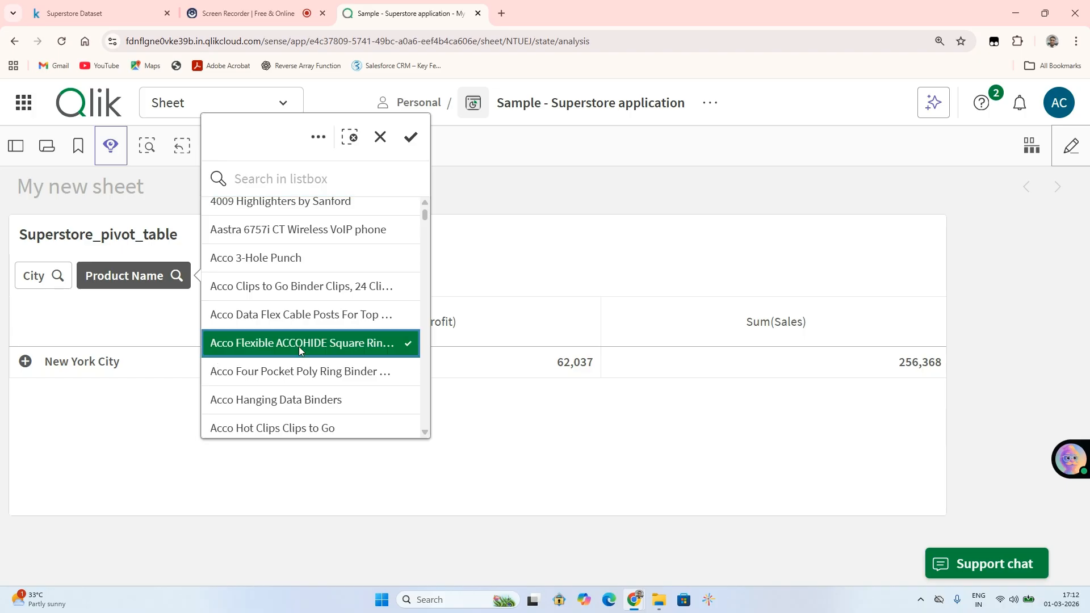
pyautogui.click(412, 134)
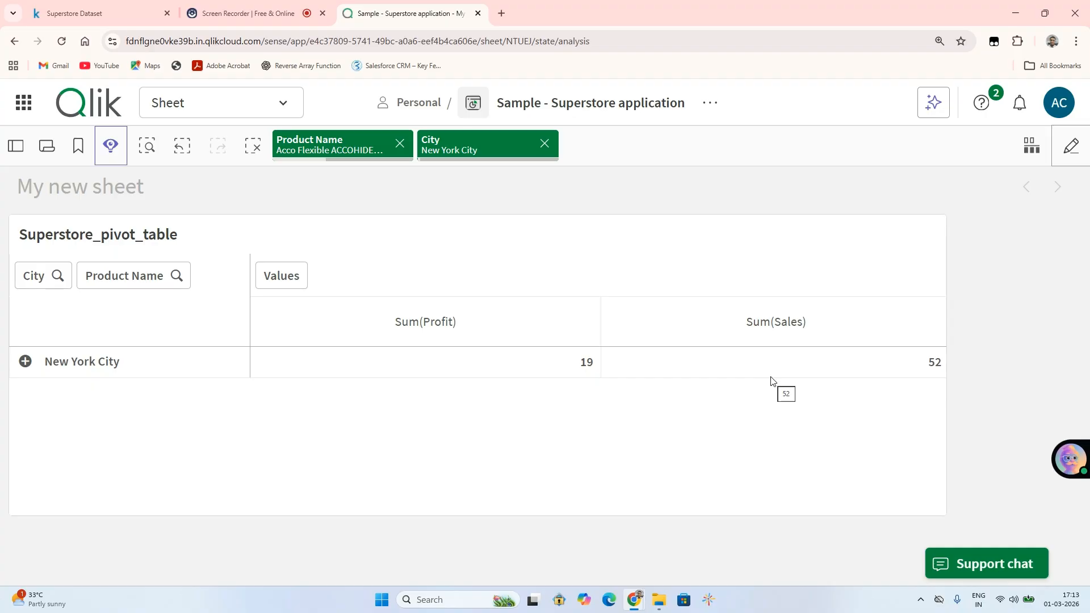
# Clear the Product Name and City filters, and discard the pivot table's unsaved changes in sheet editing
pyautogui.click(1071, 149)
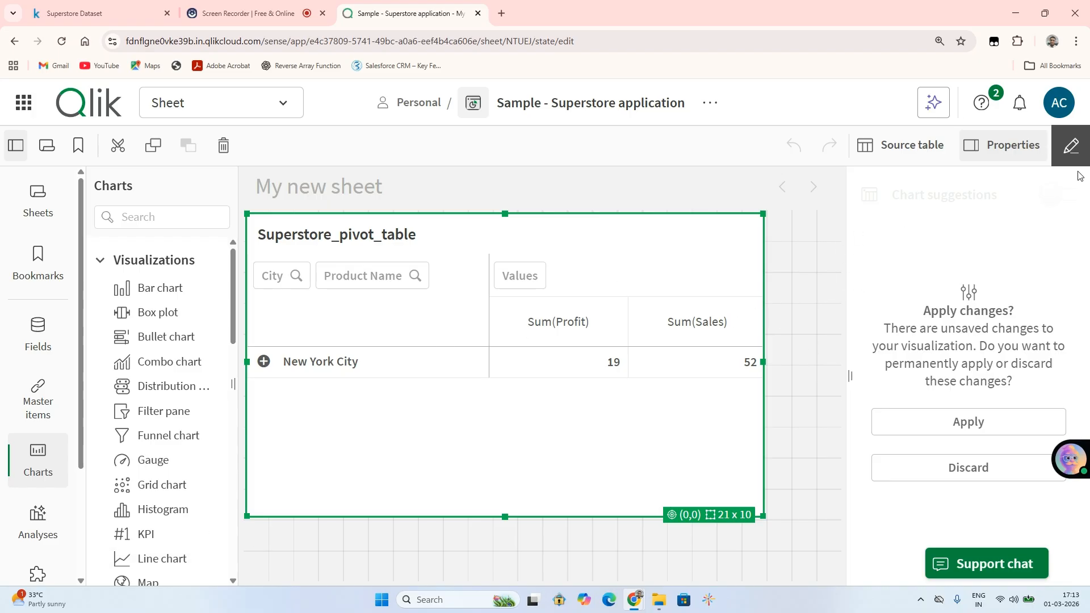
pyautogui.click(1071, 146)
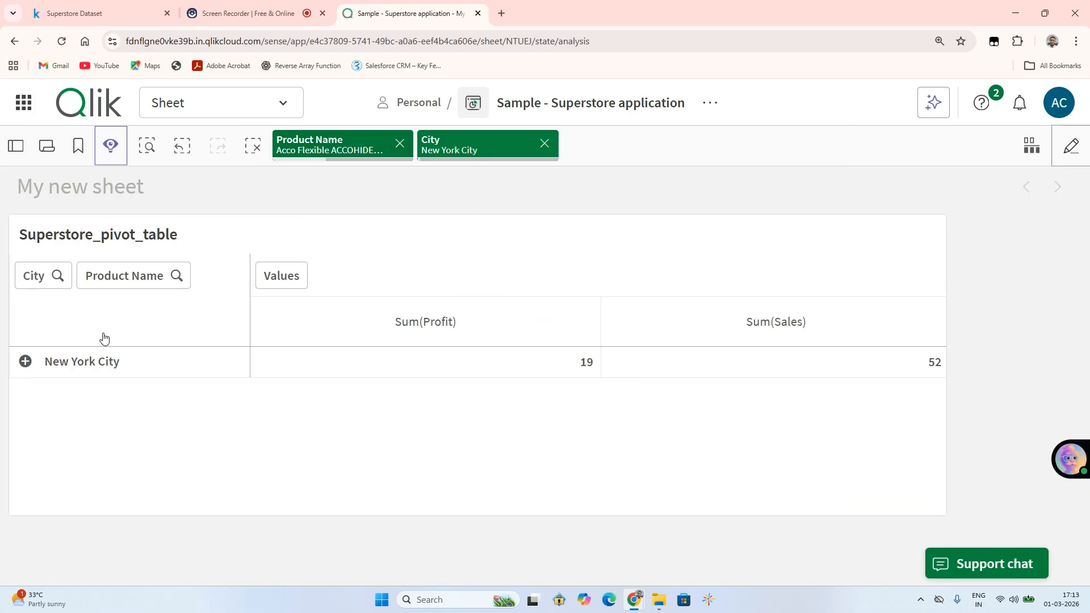
pyautogui.click(400, 143)
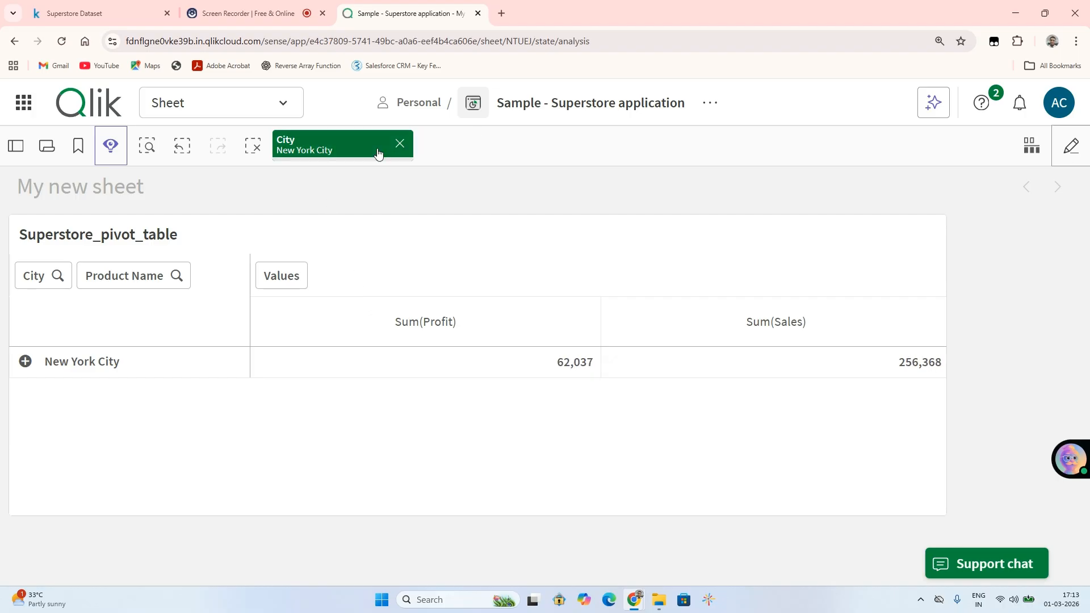
pyautogui.click(400, 143)
pyautogui.click(1073, 144)
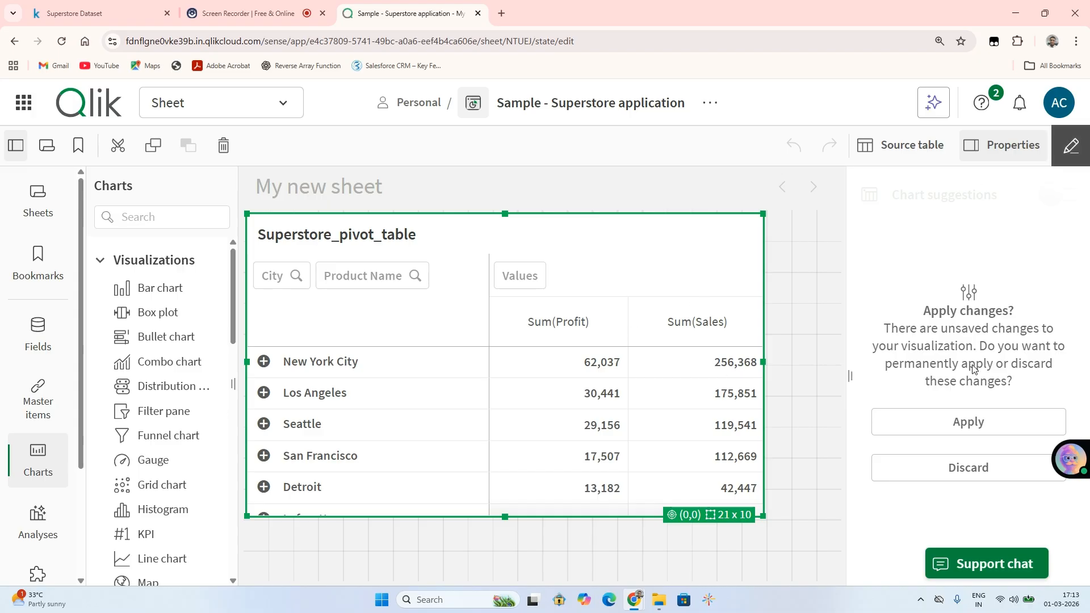
pyautogui.click(940, 480)
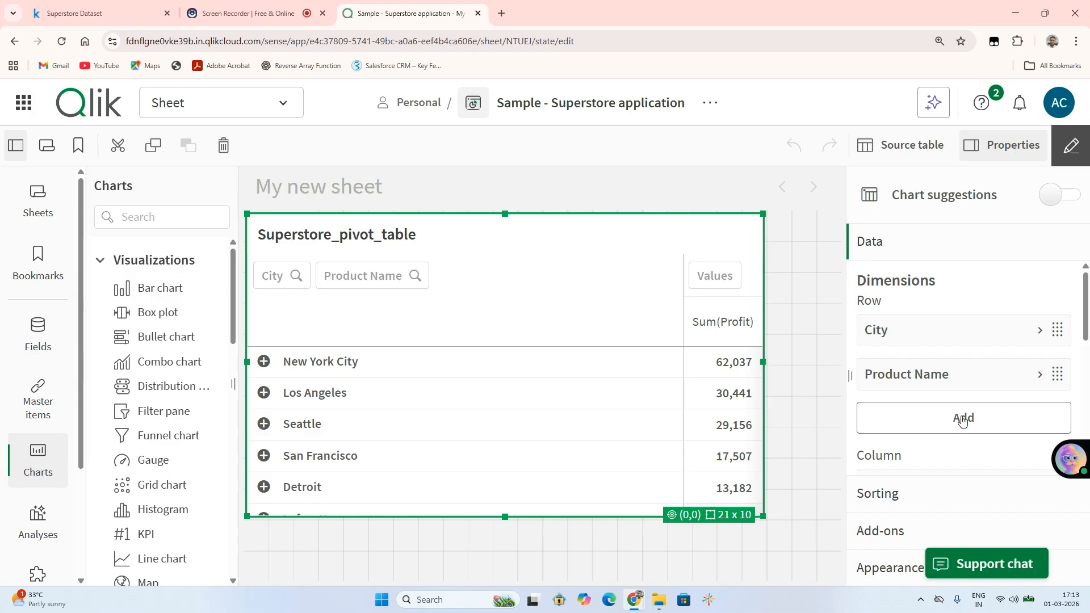
# Add Sum(Discount) as a measure below Sales in the pivot table
pyautogui.moveTo(1086, 312); pyautogui.dragTo(1088, 423)
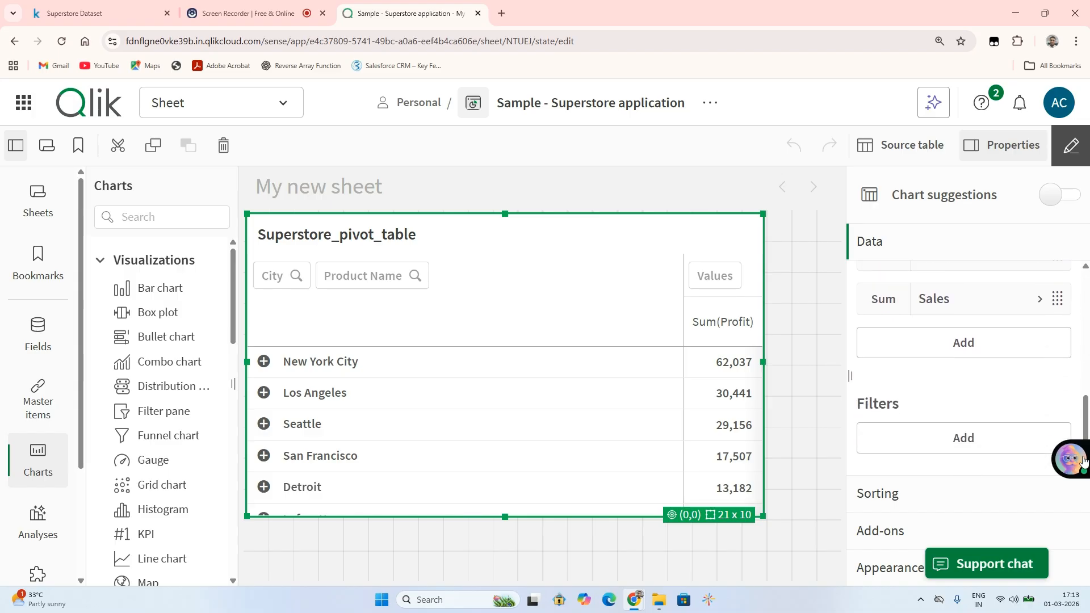
pyautogui.click(945, 344)
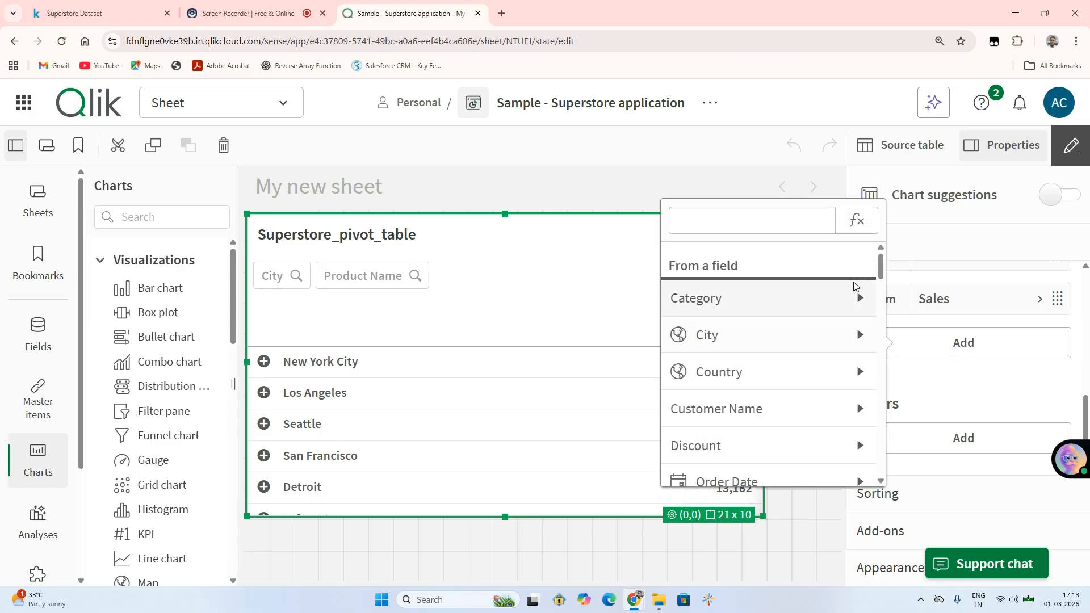
pyautogui.scroll(-5, 869, 301)
pyautogui.scroll(3, 873, 299)
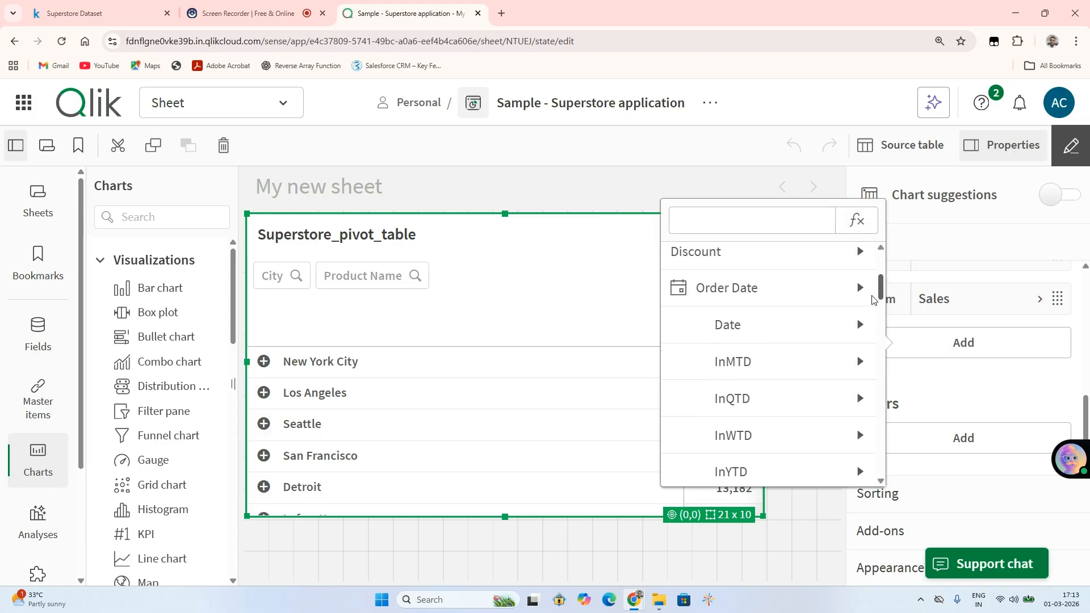
pyautogui.scroll(1, 873, 300)
pyautogui.click(791, 305)
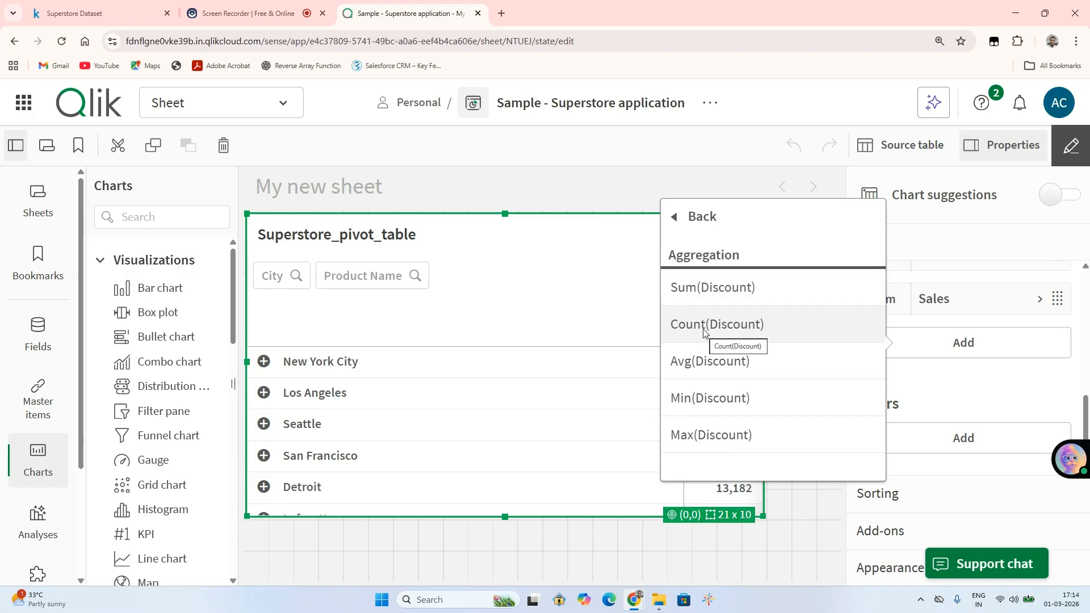
pyautogui.click(727, 290)
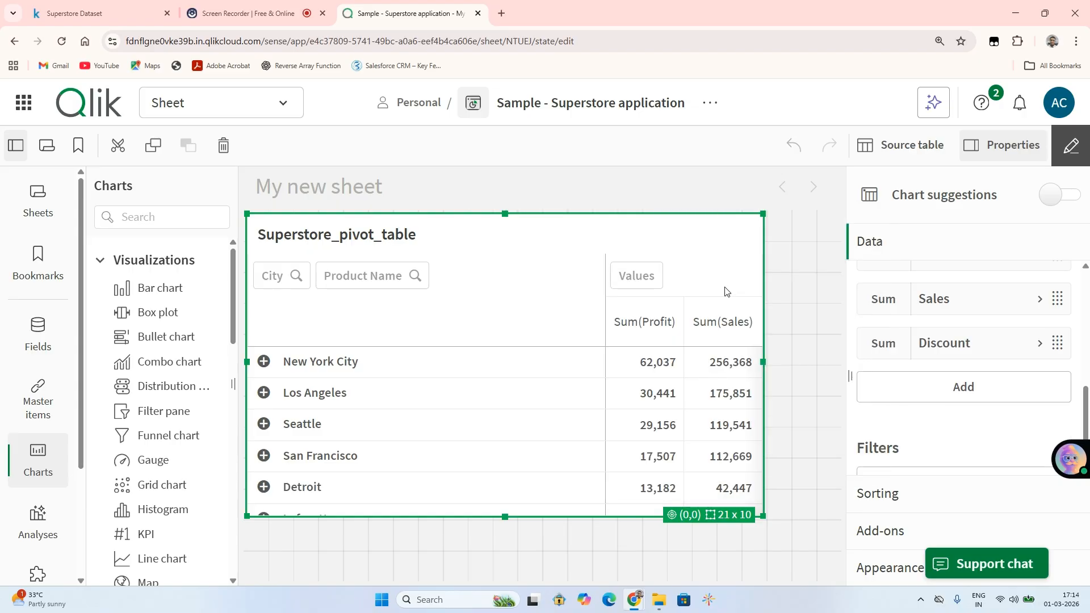
# Add Count(Discount) as a measure below Sum(Discount) in the pivot table, and stop editing the sheet
pyautogui.click(931, 387)
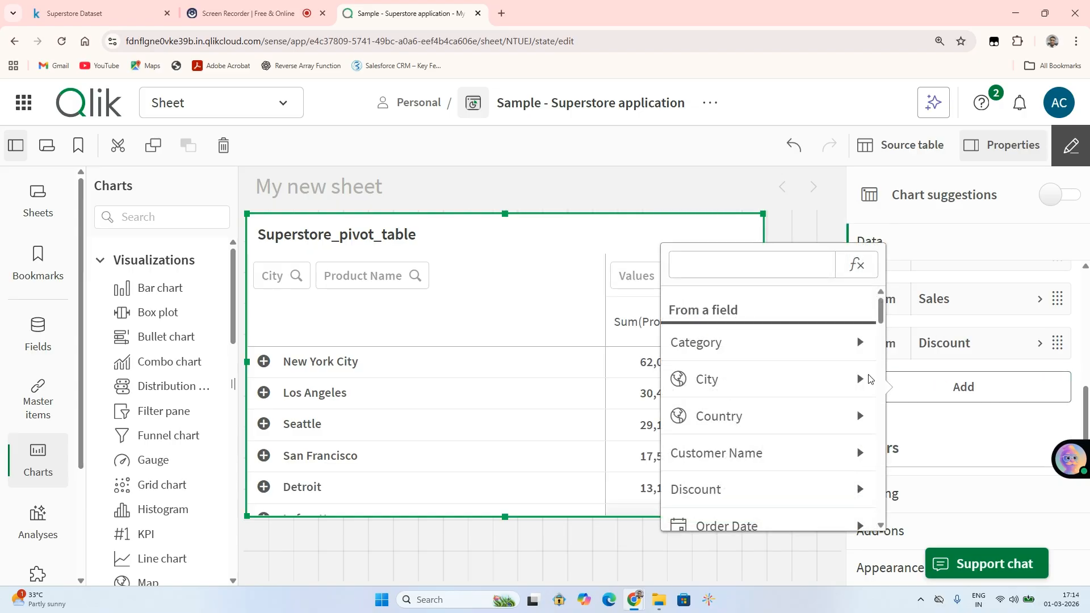
pyautogui.click(764, 489)
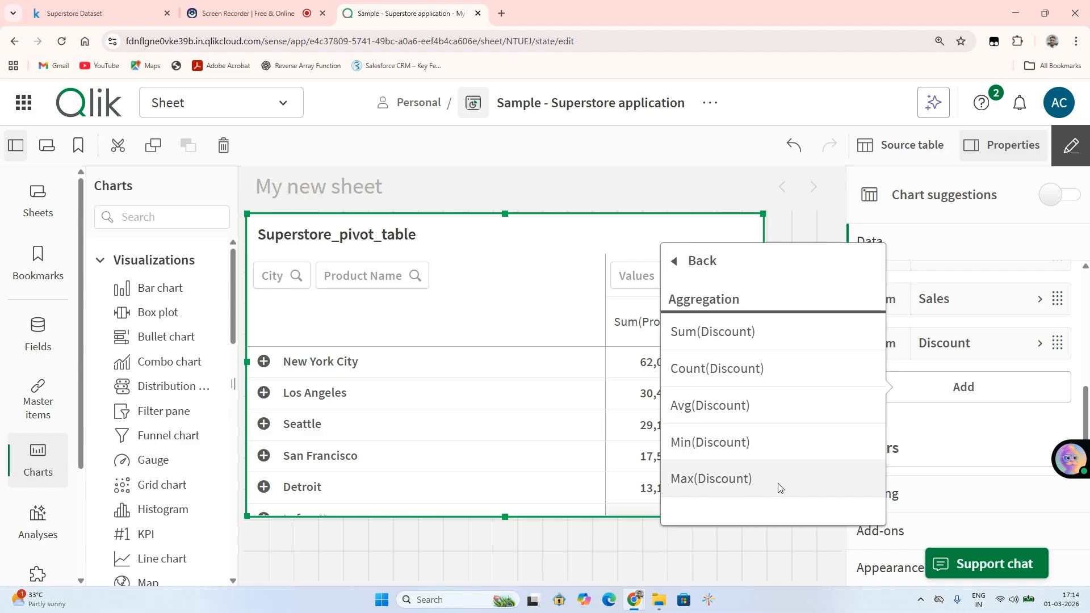
pyautogui.click(738, 370)
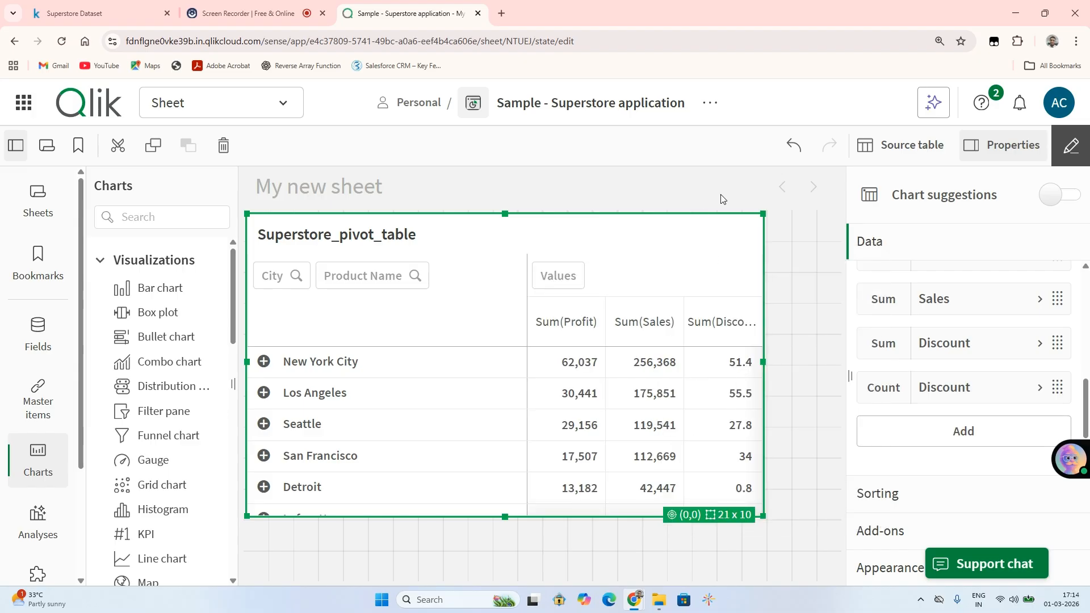
pyautogui.click(1072, 146)
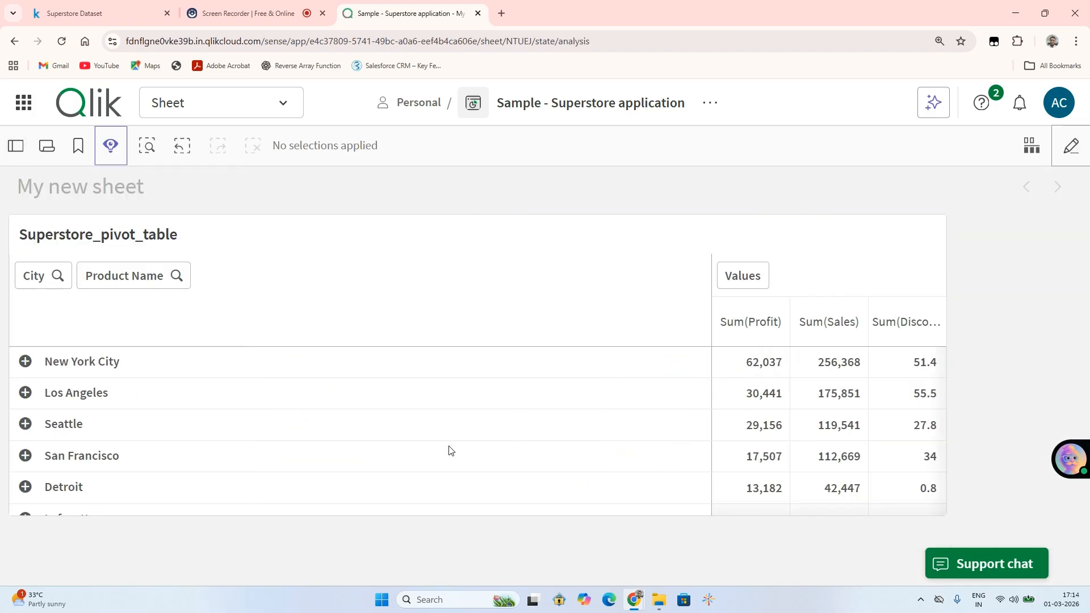
# Narrow the pivot table's row header area so that all four measure columns fit beside the city names
pyautogui.moveTo(703, 297); pyautogui.dragTo(236, 324)
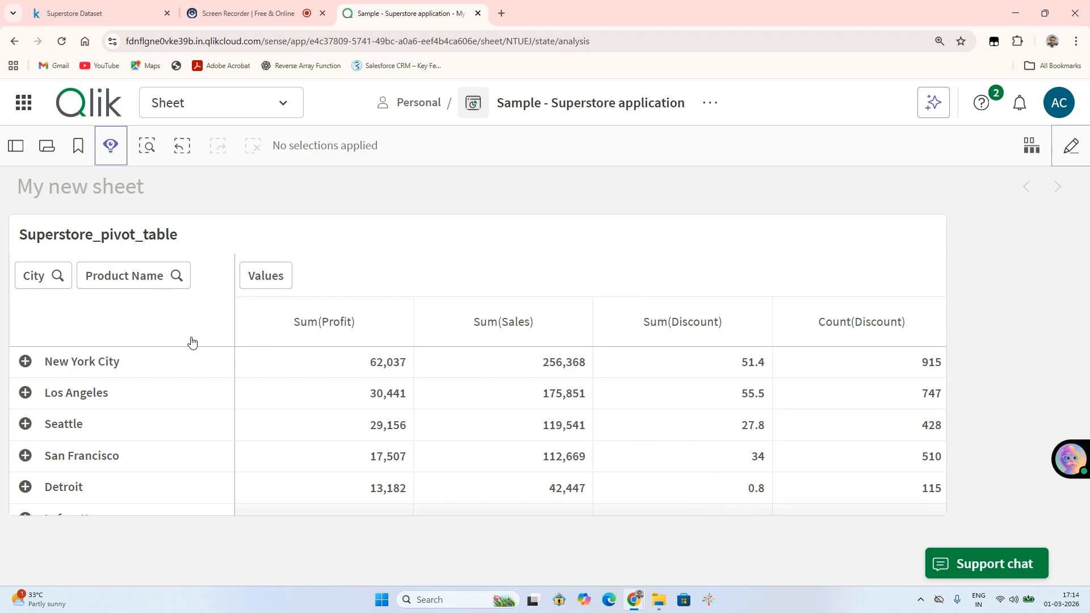
pyautogui.moveTo(236, 295); pyautogui.dragTo(78, 298)
pyautogui.moveTo(50, 335); pyautogui.dragTo(199, 334)
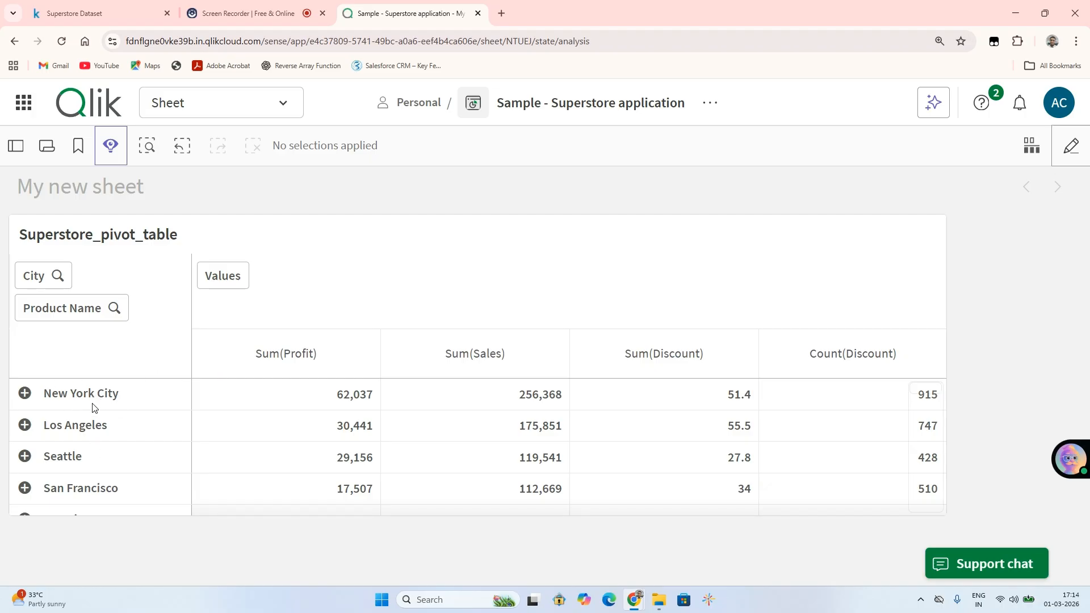
# Select San Francisco, Detroit and Lafayette together in the pivot table rows, and clear that City selection
pyautogui.scroll(-2, 69, 484)
pyautogui.moveTo(67, 489); pyautogui.dragTo(88, 528)
pyautogui.click(88, 528)
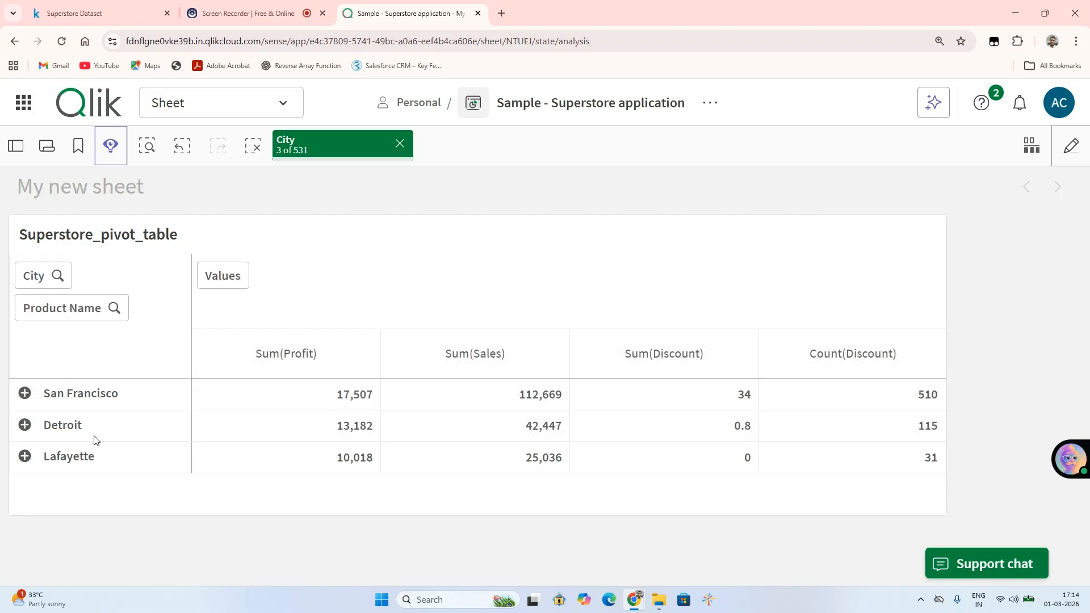
pyautogui.click(400, 144)
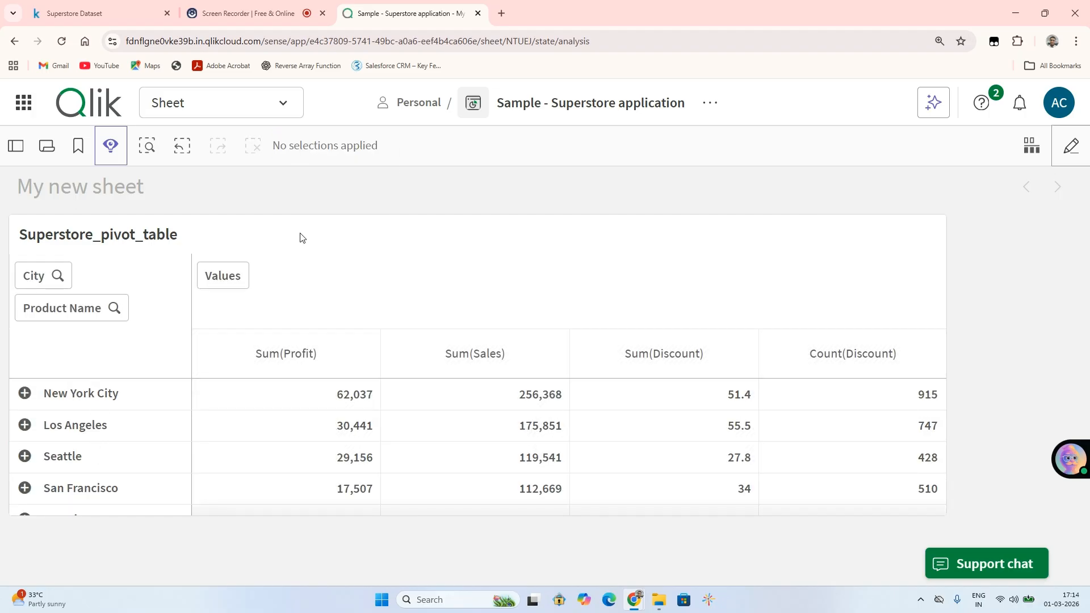
# Look through the pivot table's city rows and filter the City dimension to Washington
pyautogui.scroll(-10, 50, 459)
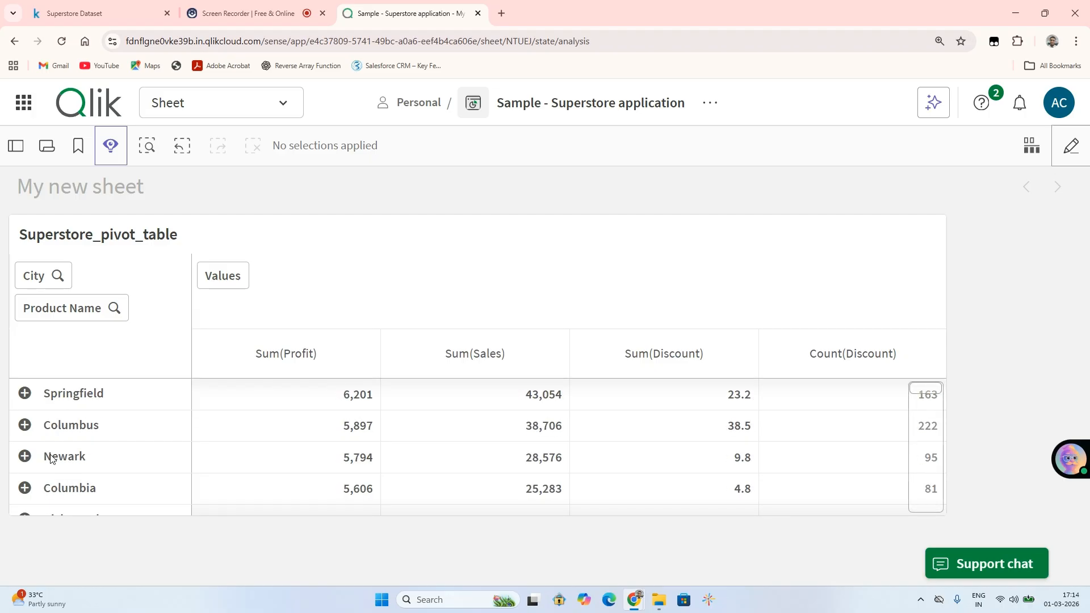
pyautogui.scroll(-15, 50, 459)
pyautogui.scroll(8, 50, 459)
pyautogui.scroll(15, 51, 459)
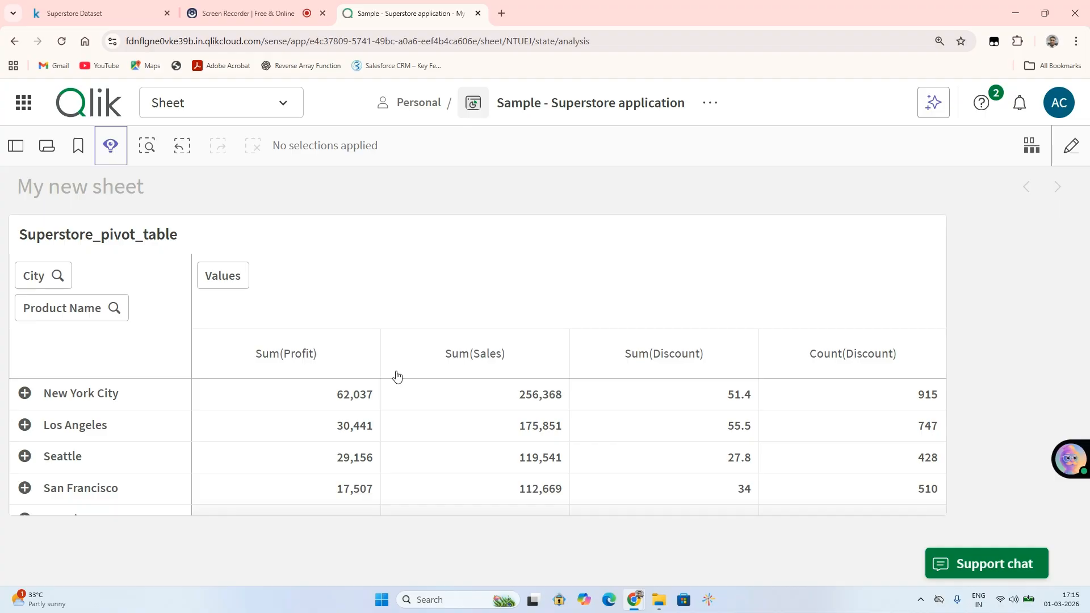
pyautogui.click(55, 287)
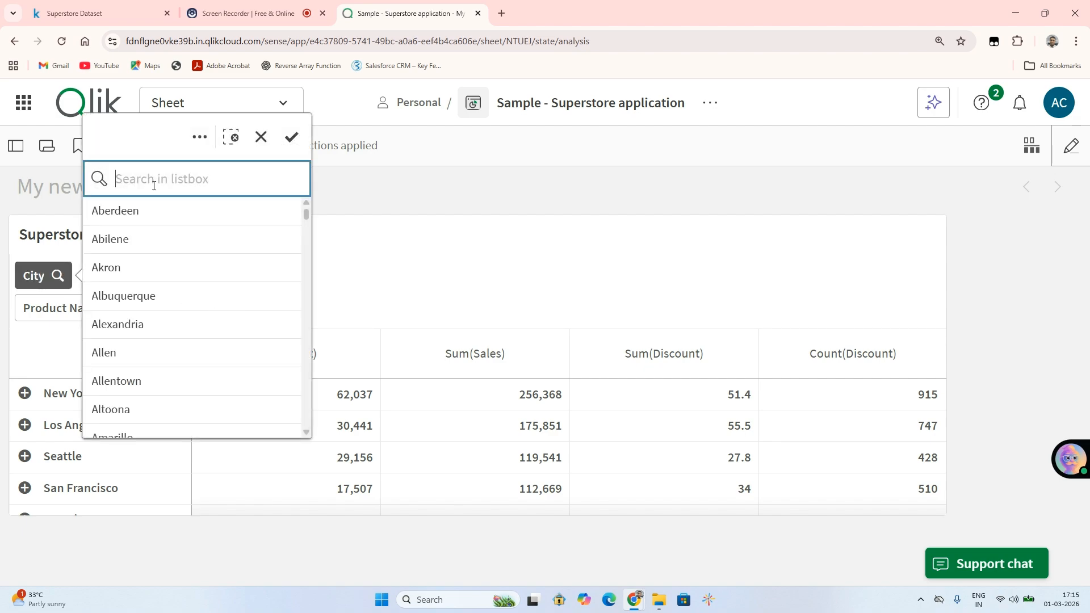
pyautogui.write('Wsd')
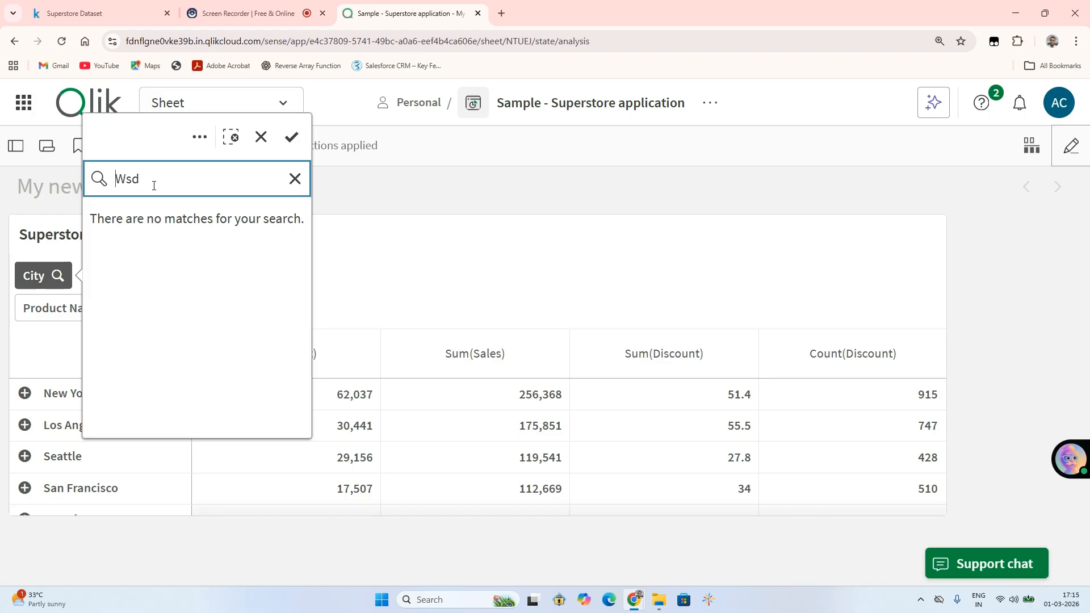
pyautogui.press('BackSpace')
pyautogui.press('BackSpace')
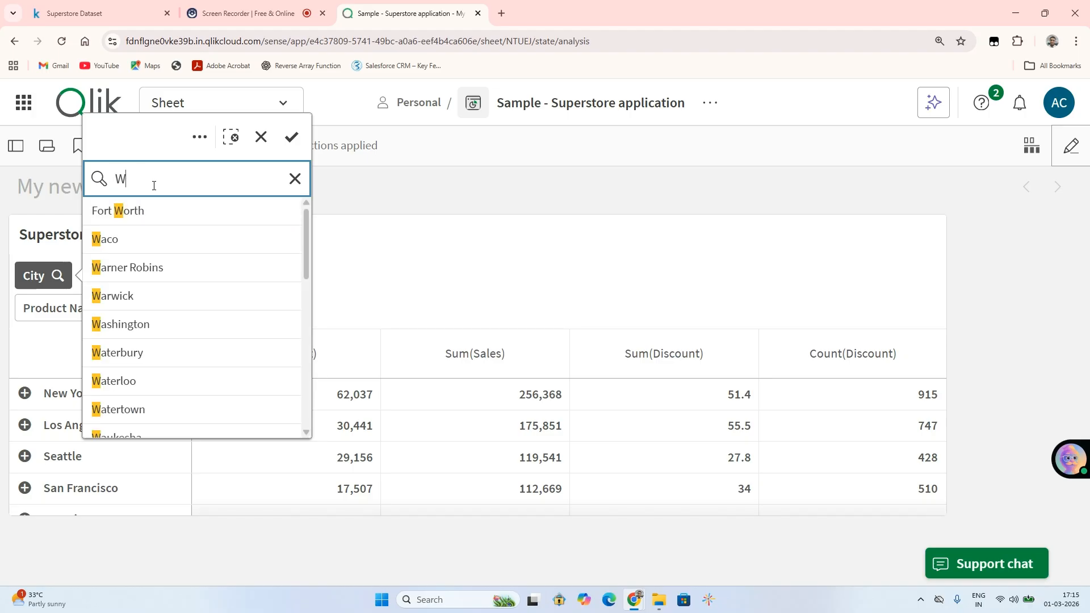
pyautogui.write('is')
pyautogui.press('BackSpace')
pyautogui.press('BackSpace')
pyautogui.click(137, 334)
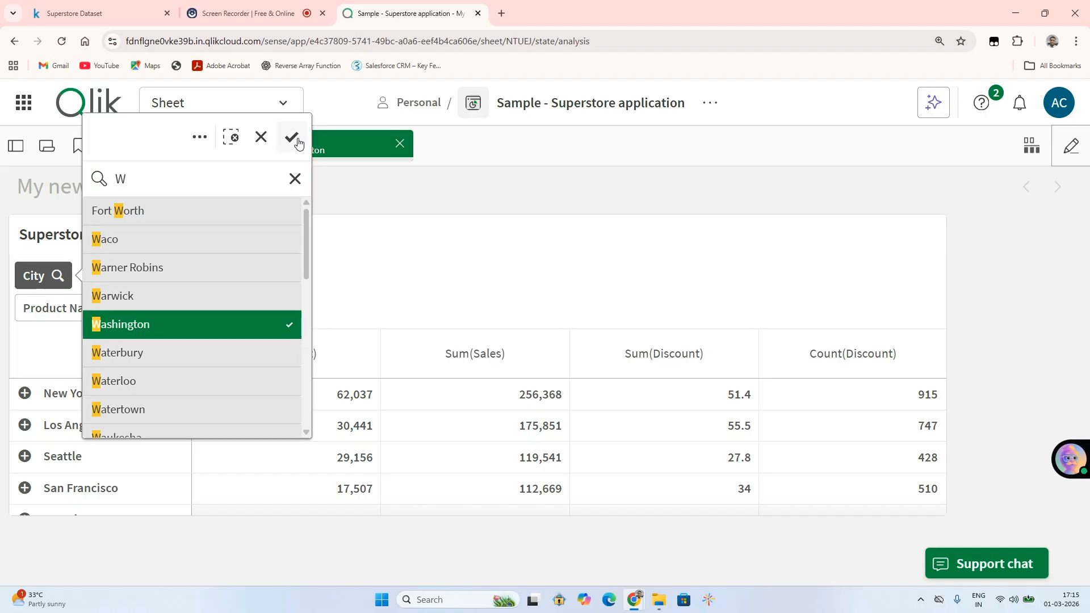
pyautogui.click(292, 138)
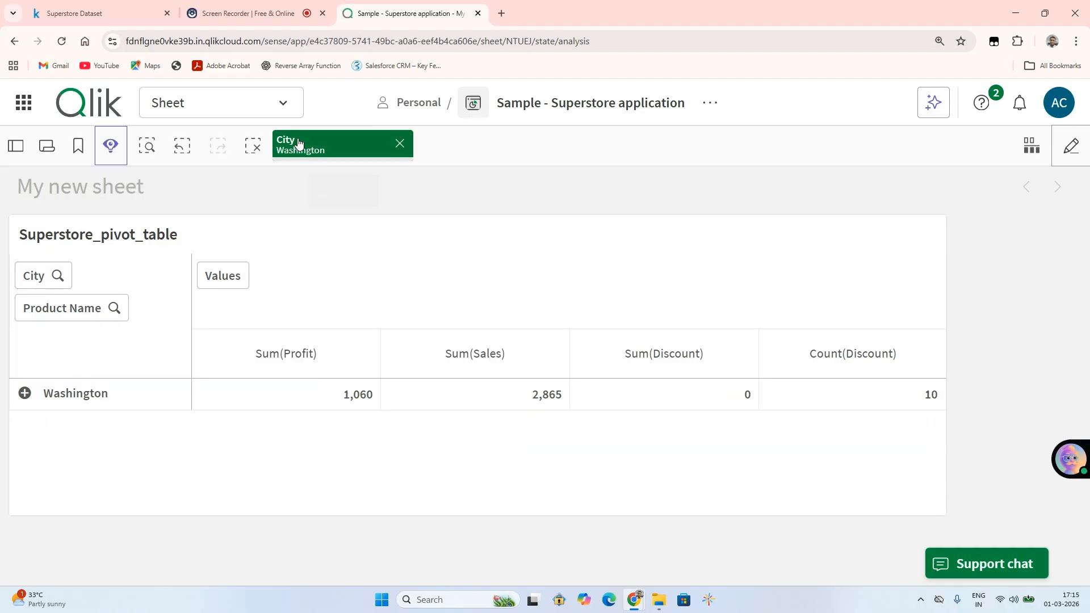
# Filter the pivot table's Product Name dimension to Acco Translucent Poly Ring Binders
pyautogui.click(92, 312)
pyautogui.scroll(-1, 229, 327)
pyautogui.scroll(-10, 229, 325)
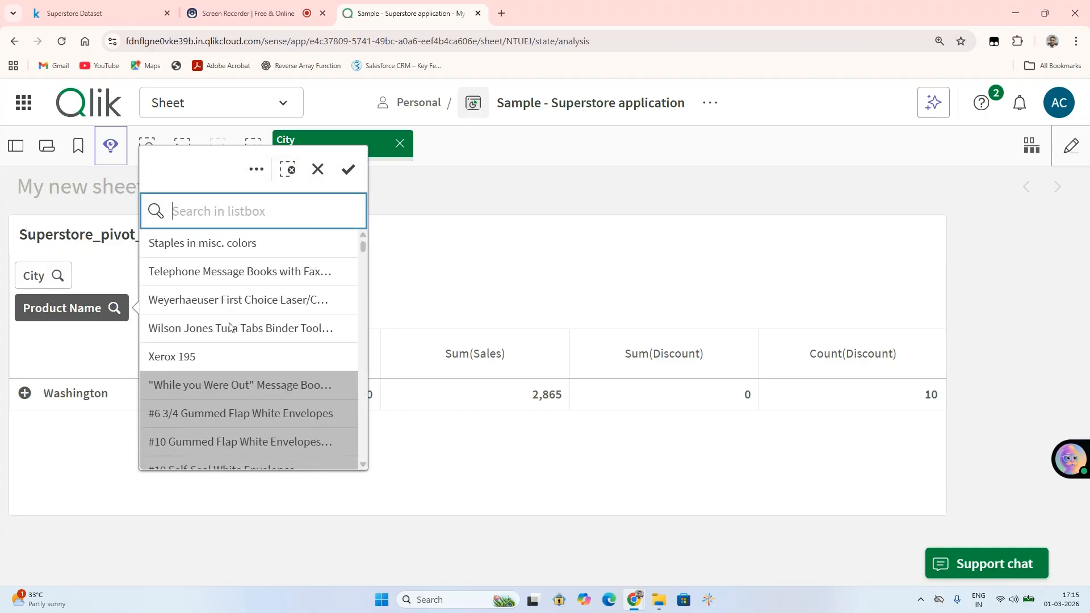
pyautogui.scroll(-5, 229, 324)
pyautogui.scroll(1, 228, 329)
pyautogui.click(228, 329)
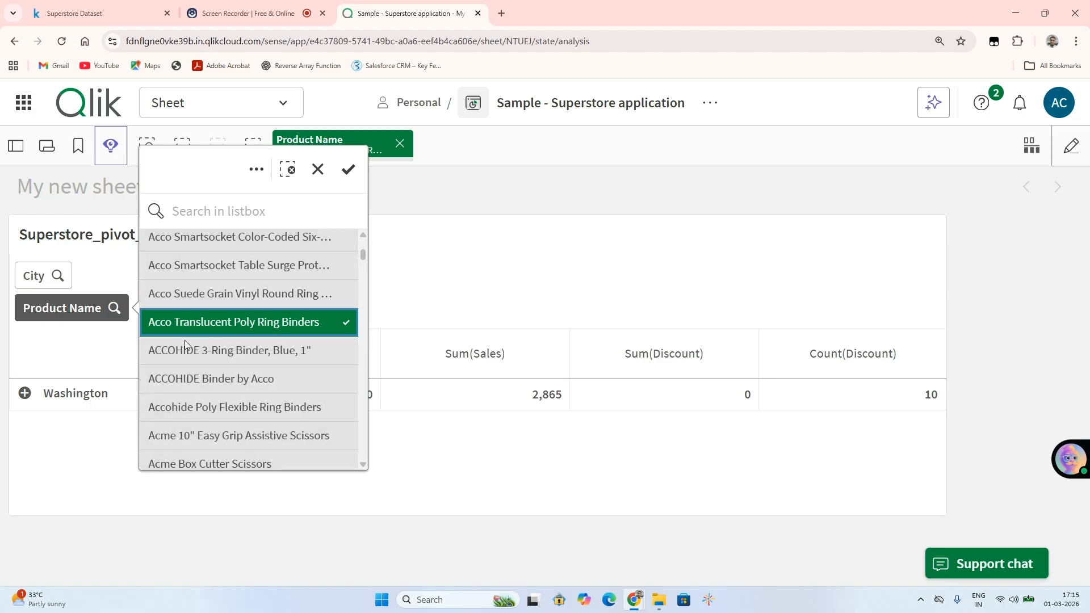
pyautogui.click(348, 170)
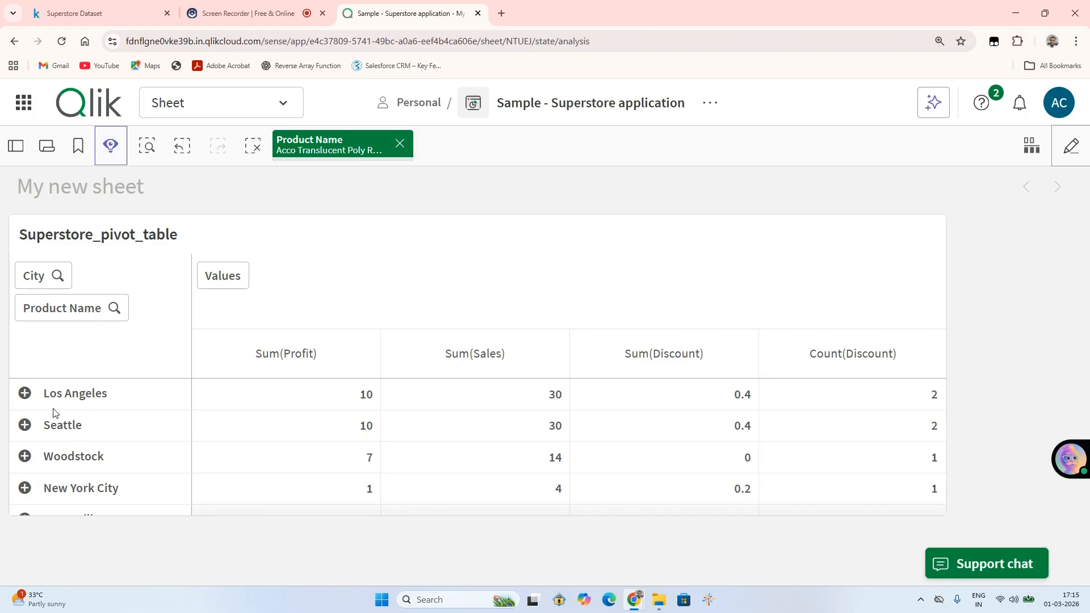
# Search the City dimension for "Was" and apply Washington as the filter value
pyautogui.click(54, 282)
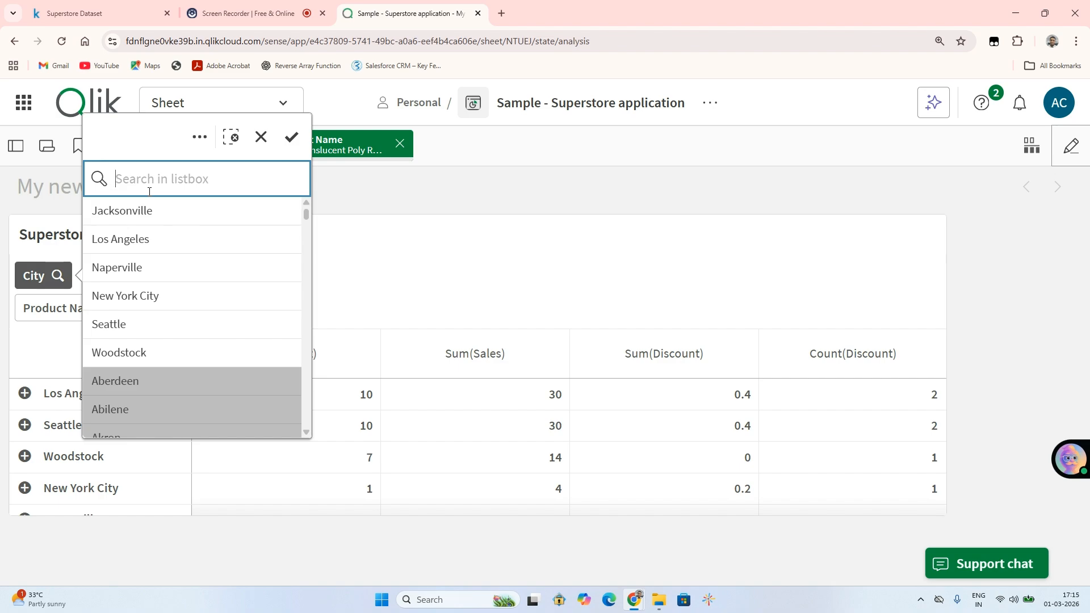
pyautogui.write('Wa')
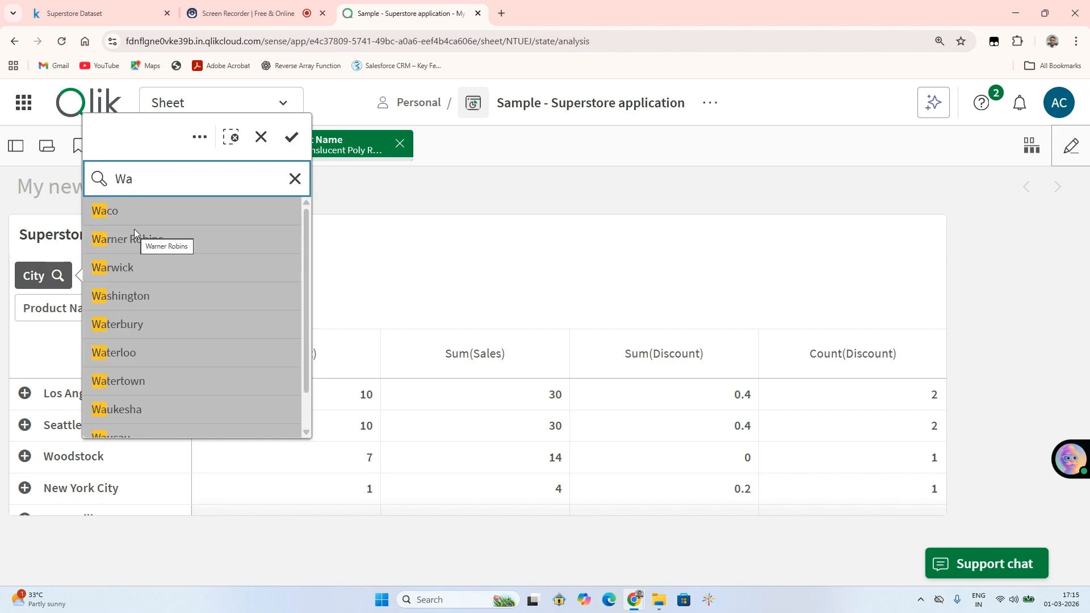
pyautogui.write('s')
pyautogui.click(148, 218)
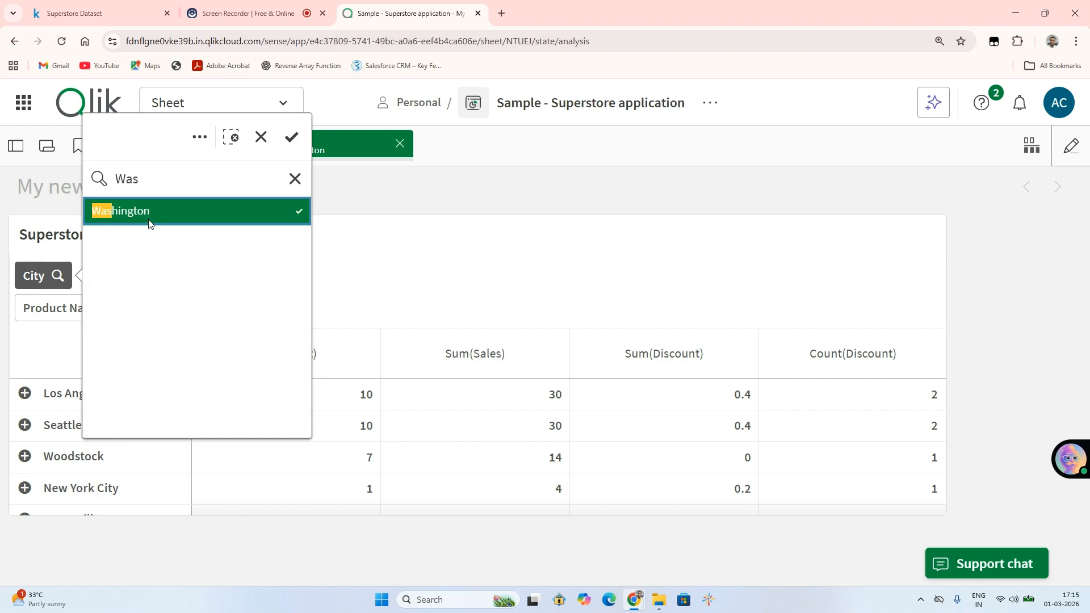
pyautogui.click(292, 140)
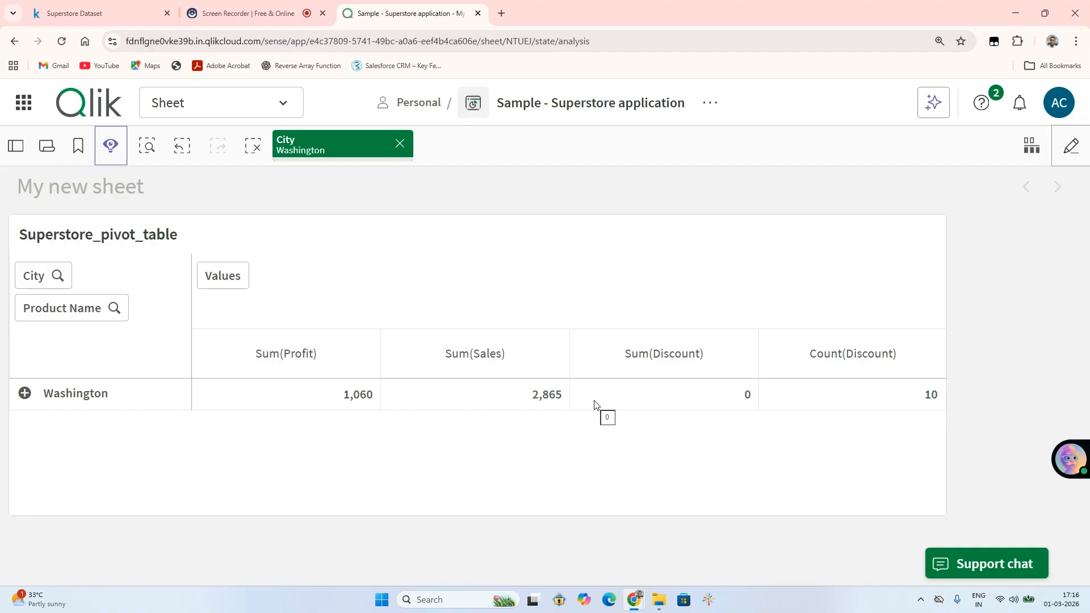
# Remove the Washington selection and filter the pivot table's City dimension to Las Vegas
pyautogui.click(399, 143)
pyautogui.click(34, 276)
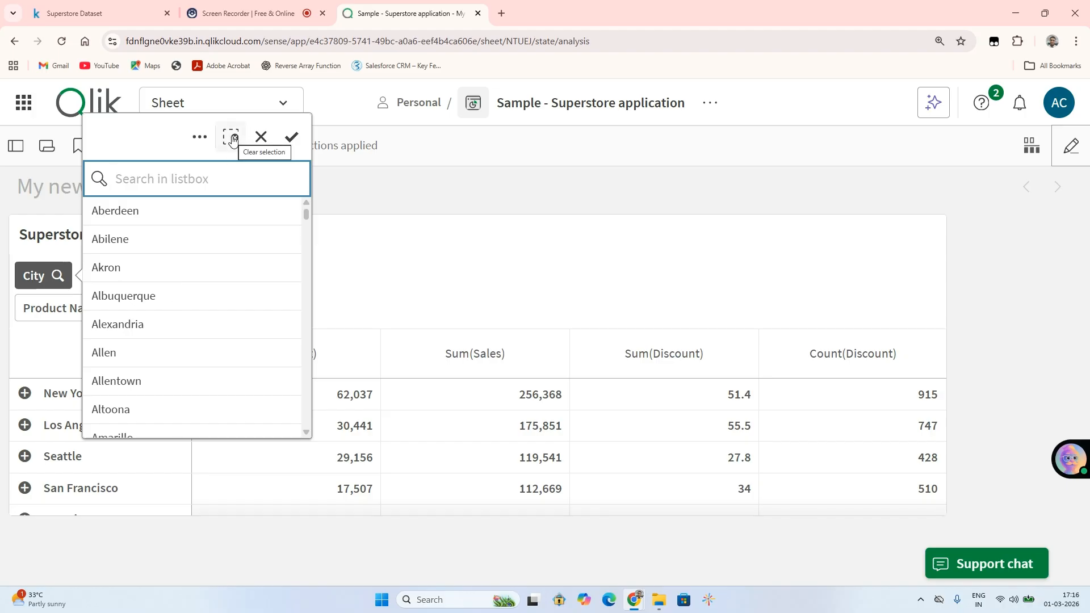
pyautogui.write('Las')
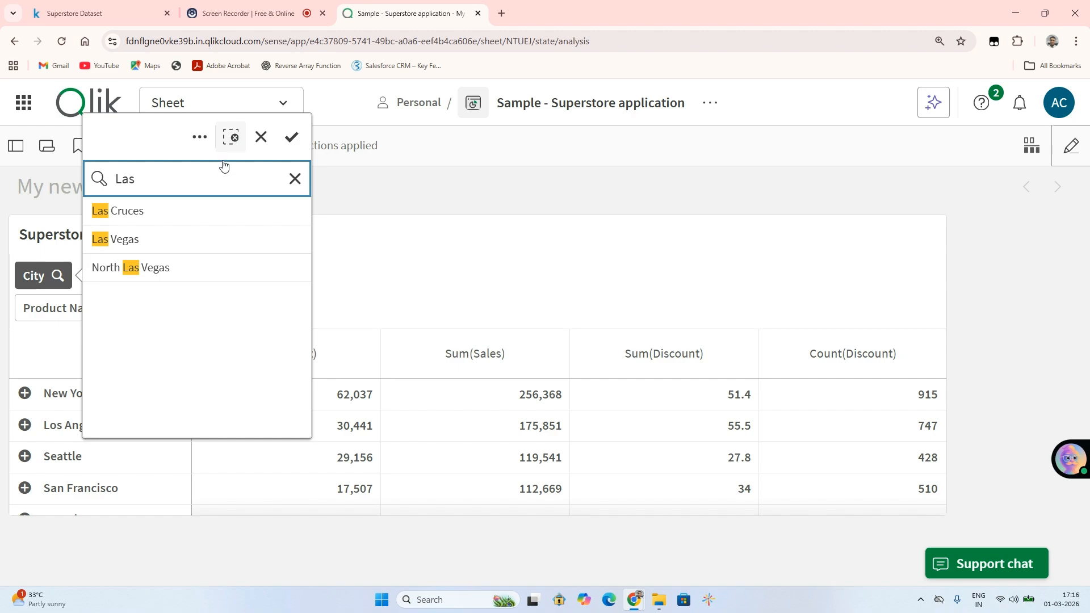
pyautogui.click(111, 239)
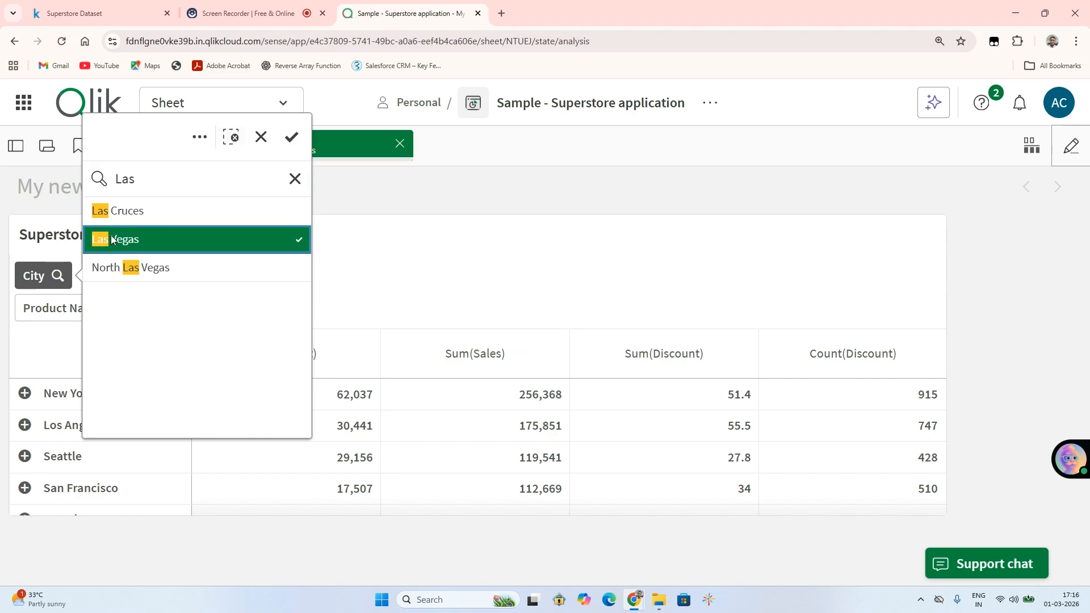
pyautogui.click(293, 139)
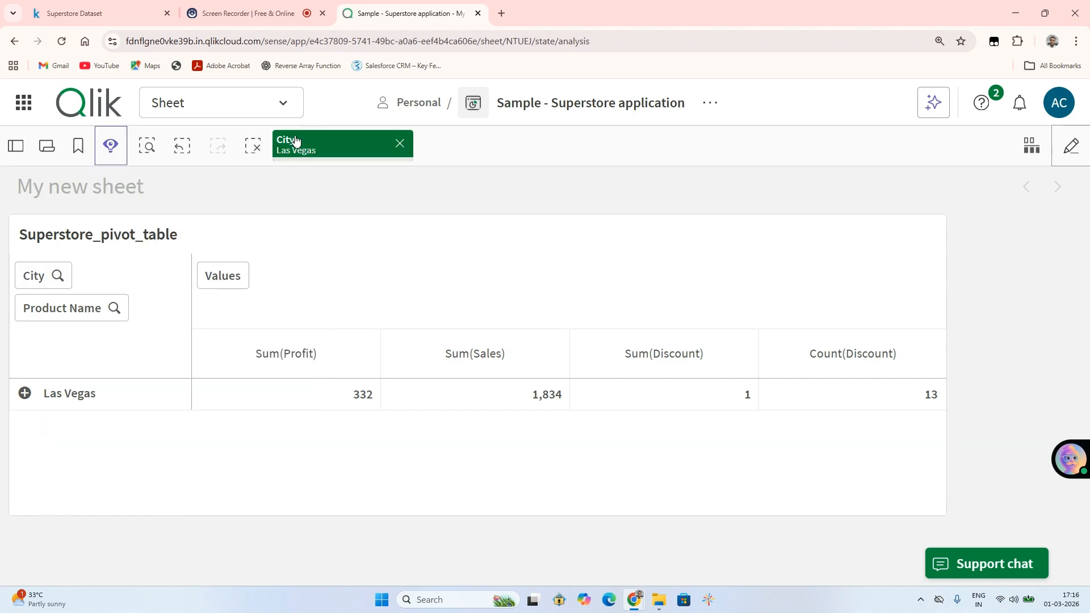
# Filter the pivot table's Product Name dimension to Xerox 195
pyautogui.click(107, 313)
pyautogui.scroll(-3, 253, 294)
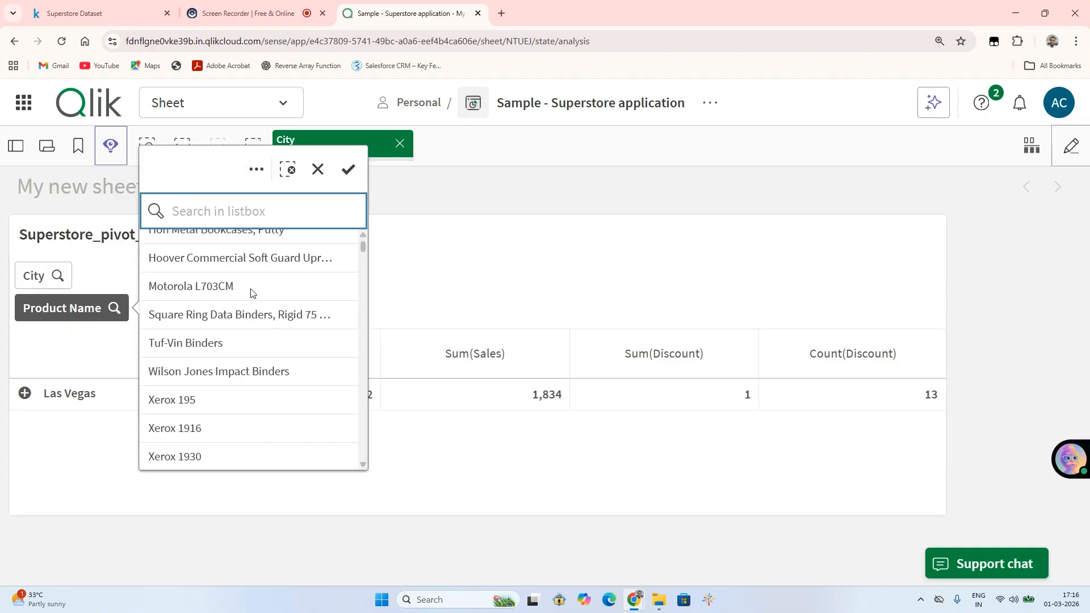
pyautogui.doubleClick(172, 378)
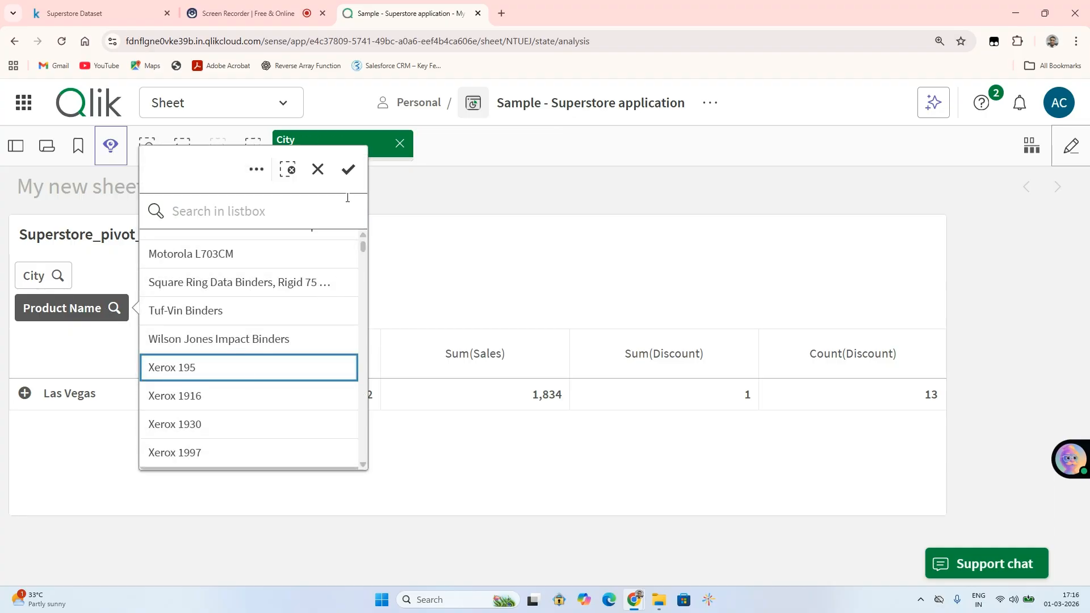
pyautogui.click(244, 380)
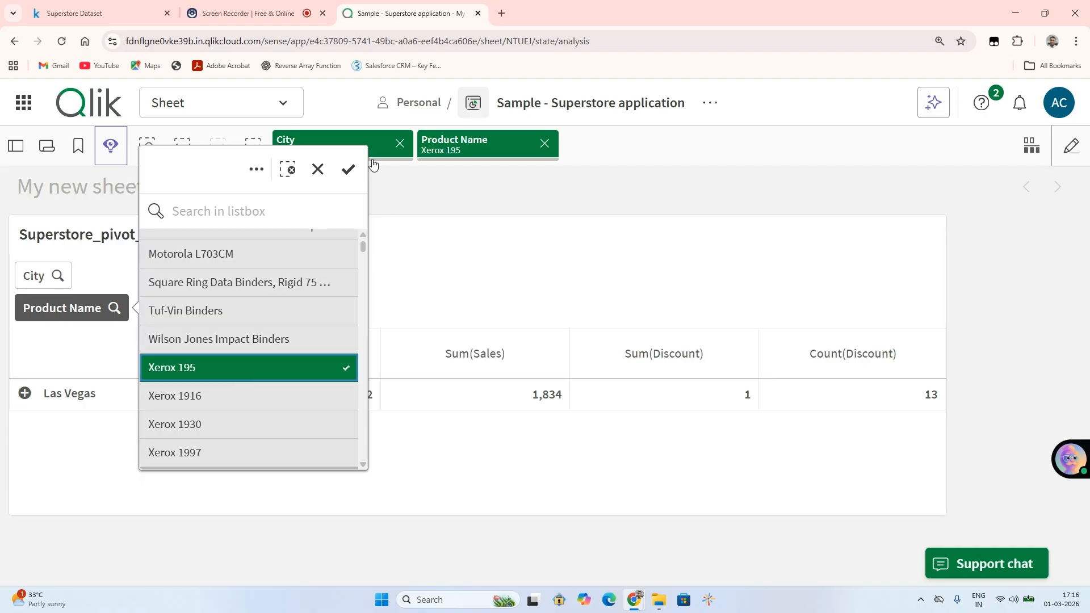
pyautogui.click(348, 169)
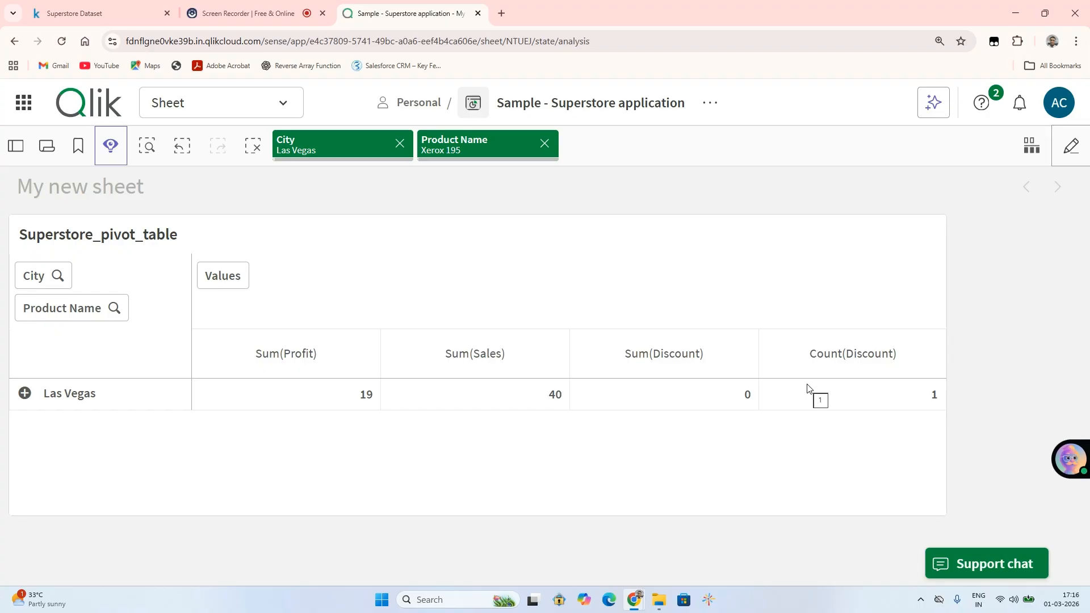
# Clear the Product Name and City filters, and discard the pivot table's unsaved layout changes in sheet editing
pyautogui.click(545, 145)
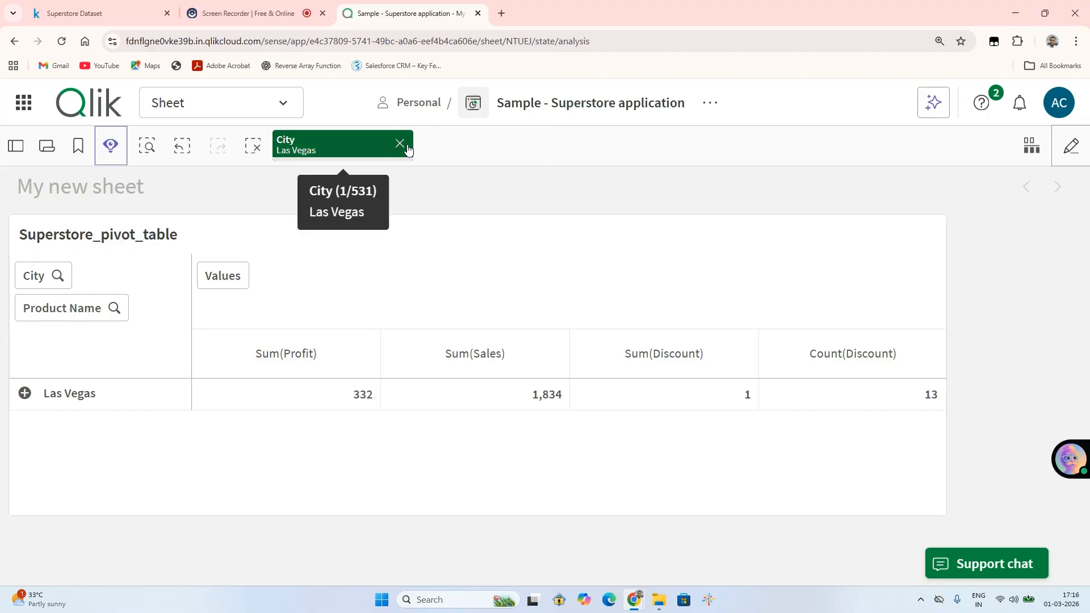
pyautogui.click(402, 145)
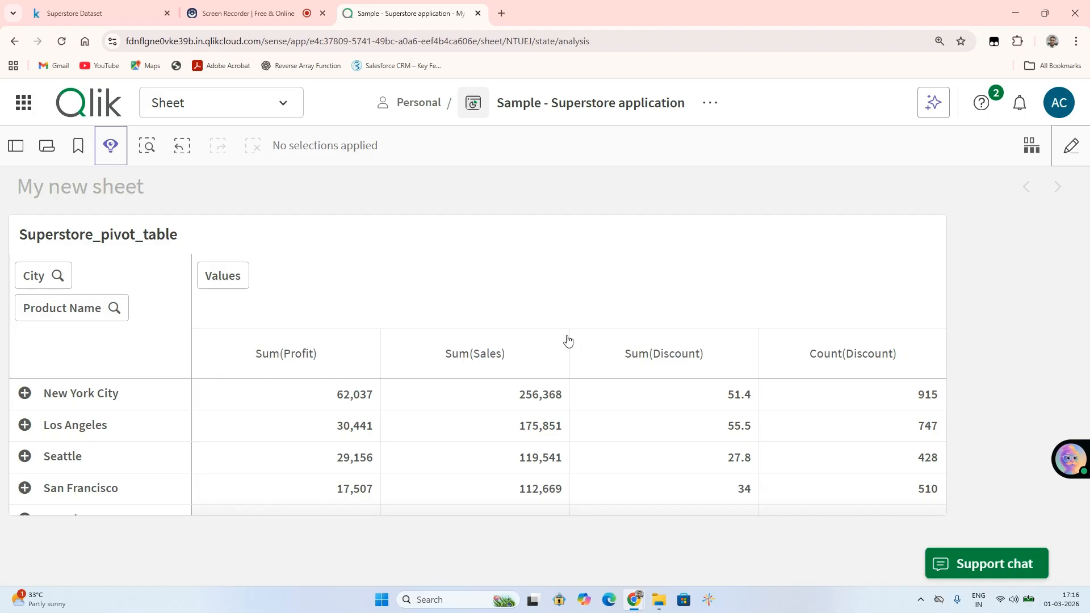
pyautogui.click(1079, 164)
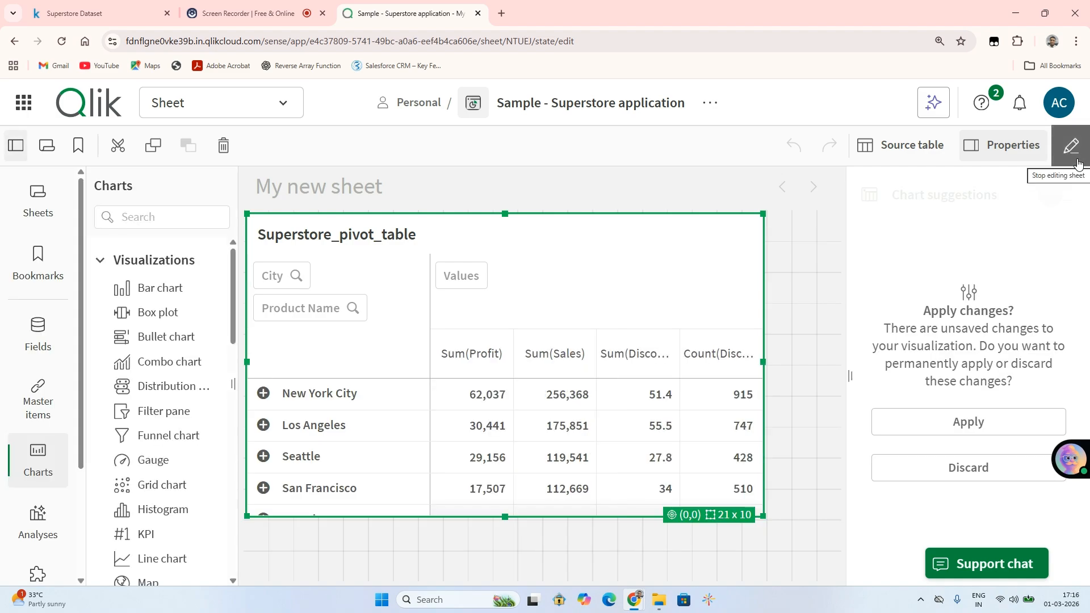
pyautogui.click(934, 477)
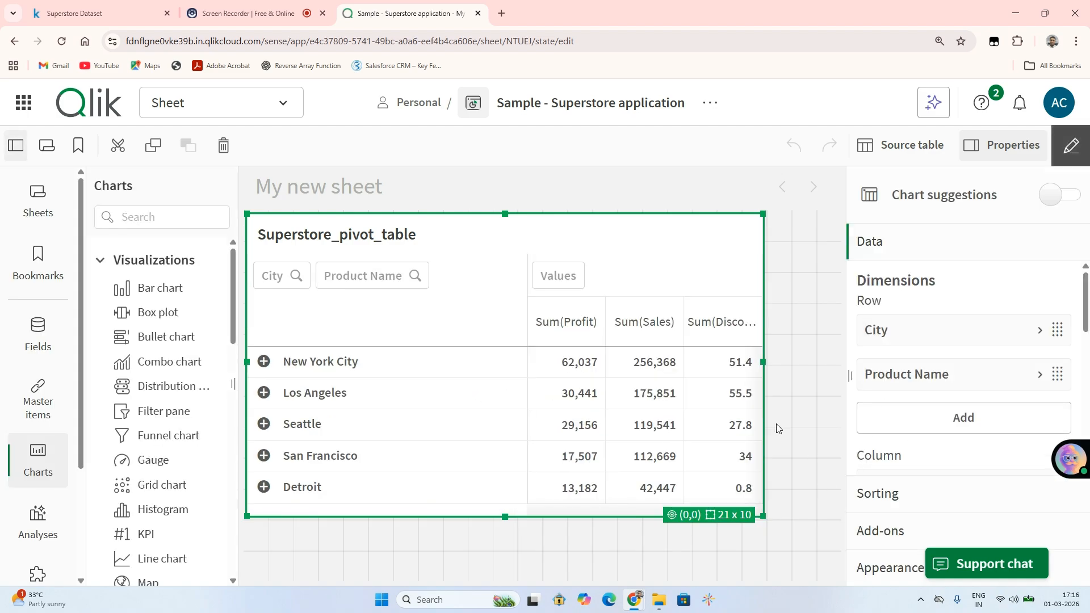
# Add Order Date as a third row dimension of the pivot table
pyautogui.click(960, 418)
pyautogui.scroll(-2, 913, 261)
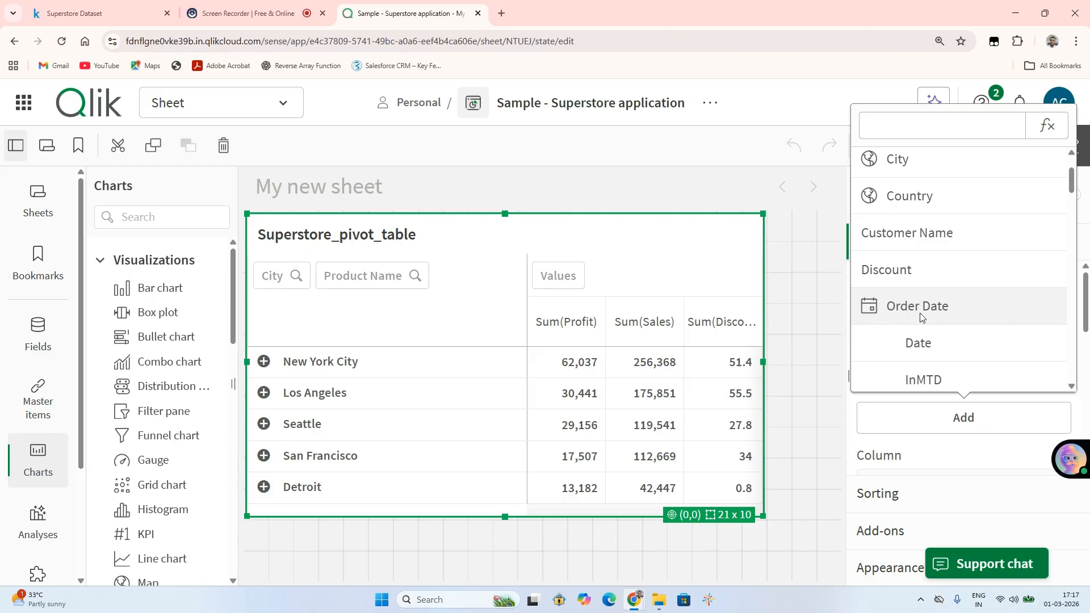
pyautogui.click(878, 322)
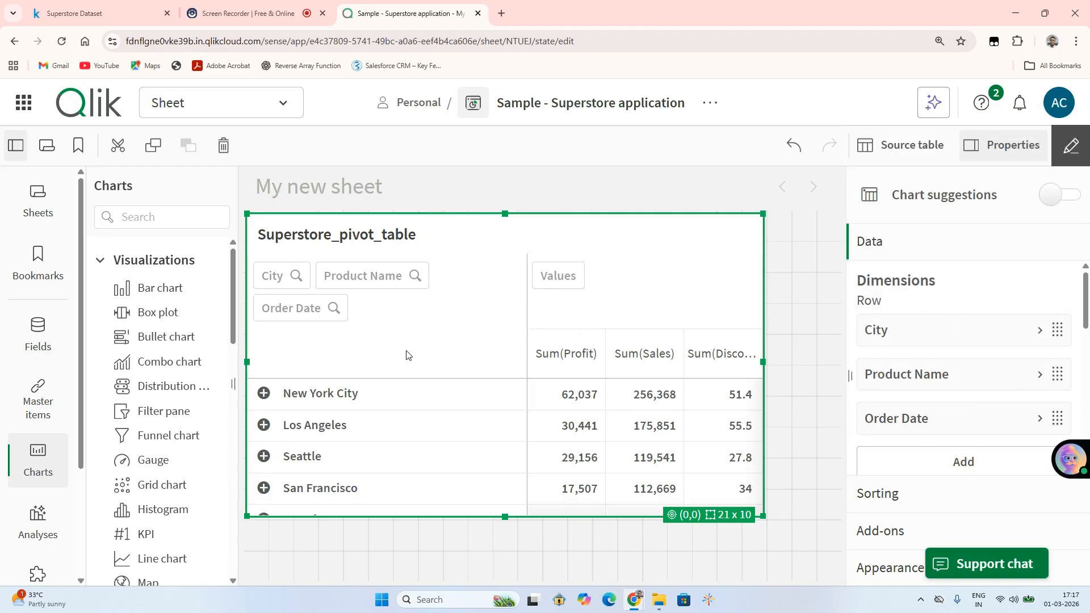
# Add the measure Sum(Quantity) to the pivot table
pyautogui.scroll(-3, 946, 436)
pyautogui.scroll(-3, 944, 435)
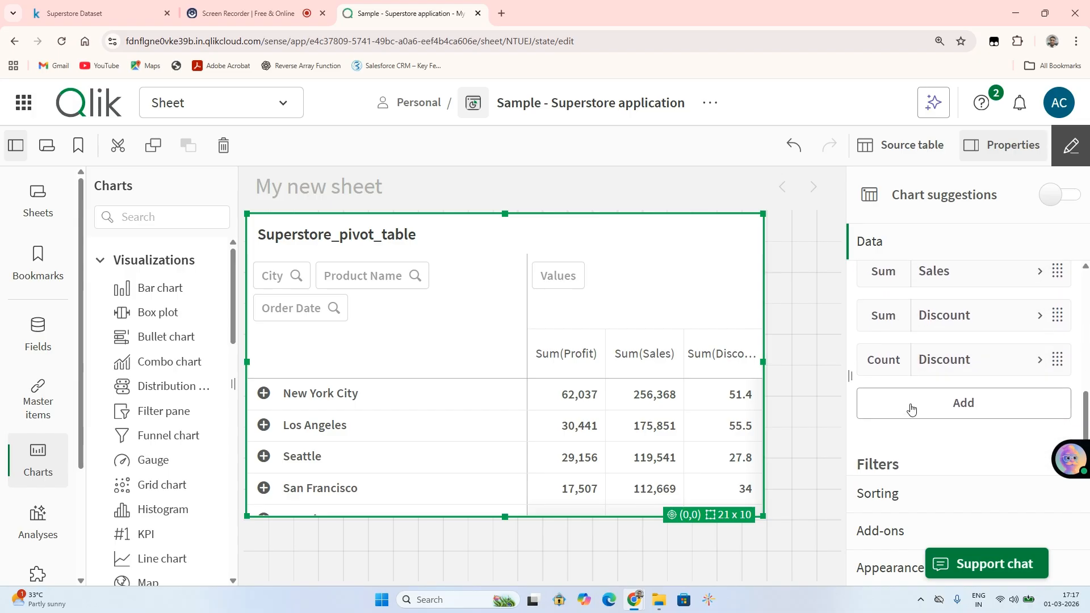
pyautogui.click(912, 409)
pyautogui.scroll(-2, 896, 327)
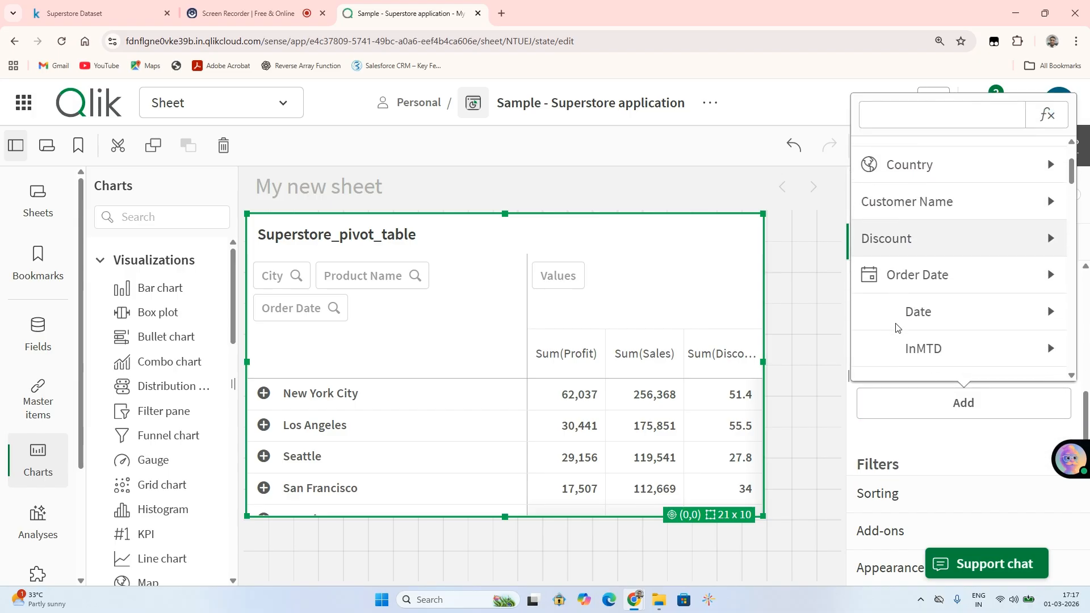
pyautogui.scroll(-10, 896, 328)
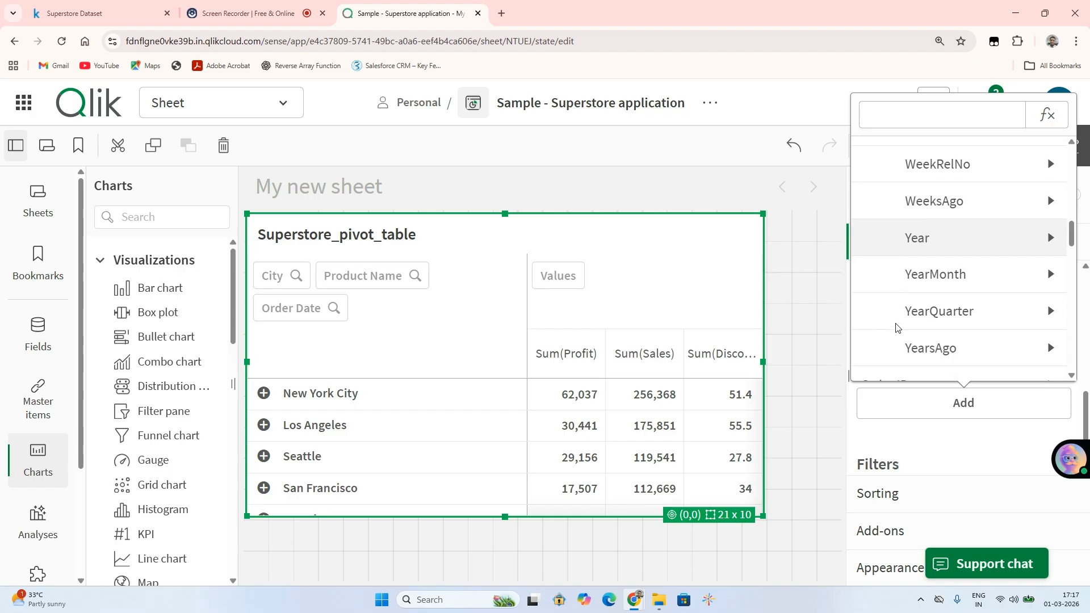
pyautogui.scroll(-1, 896, 328)
pyautogui.scroll(-1, 897, 328)
pyautogui.scroll(2, 896, 328)
pyautogui.scroll(-1, 896, 327)
pyautogui.scroll(-10, 896, 327)
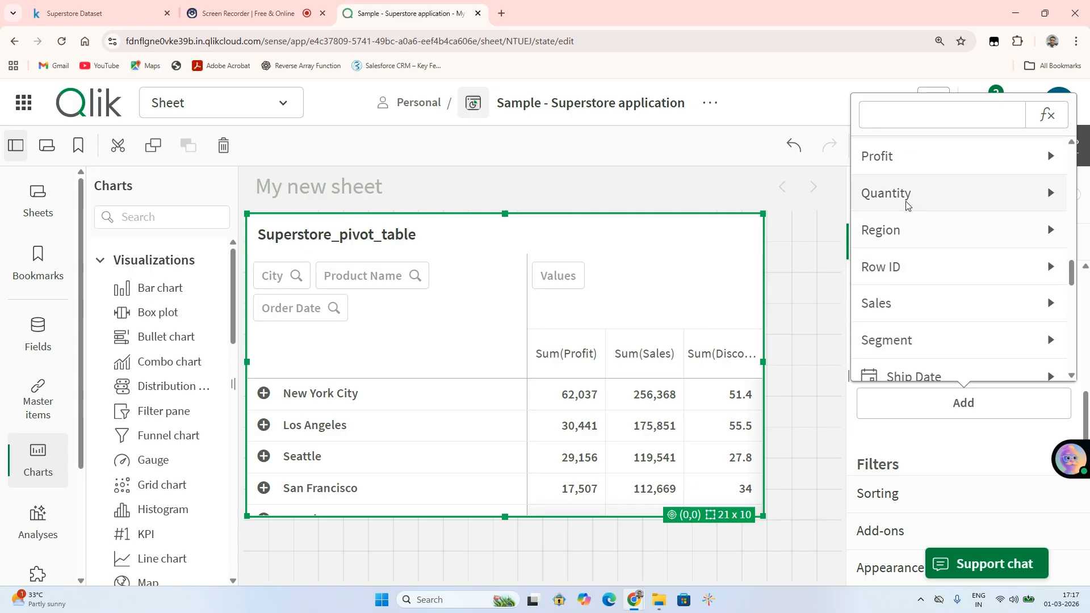
pyautogui.click(905, 204)
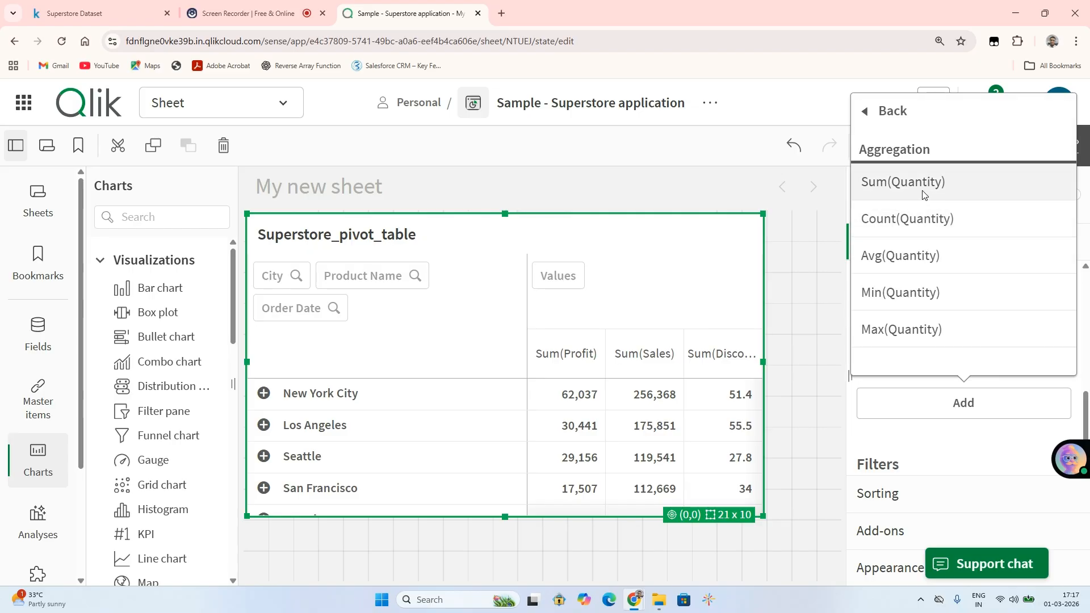
pyautogui.click(923, 194)
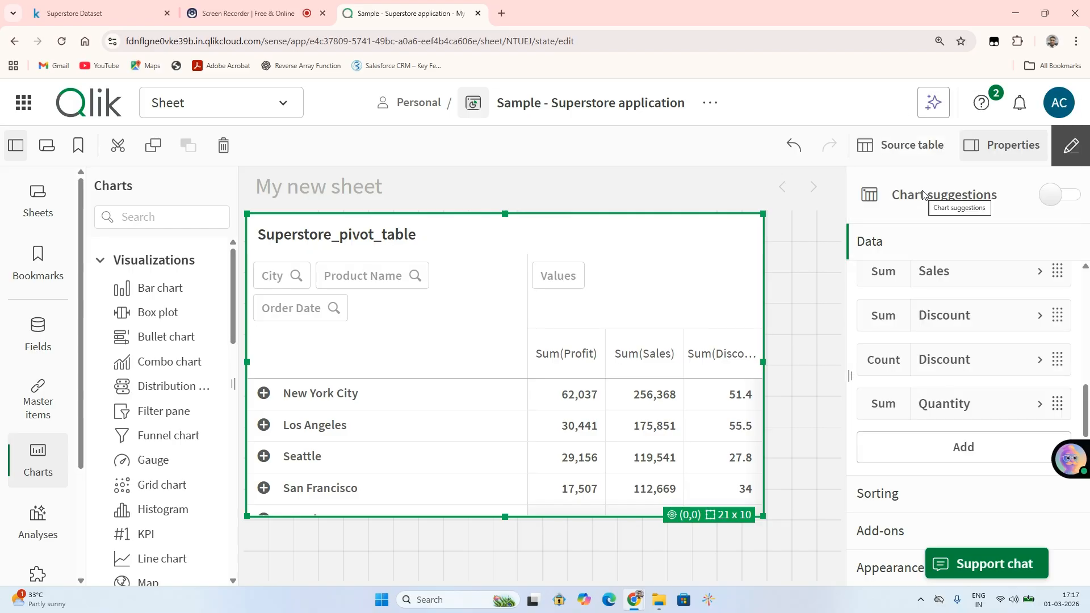
# Leave sheet editing and narrow the pivot table's row-header area so all five measure columns fit
pyautogui.click(1071, 149)
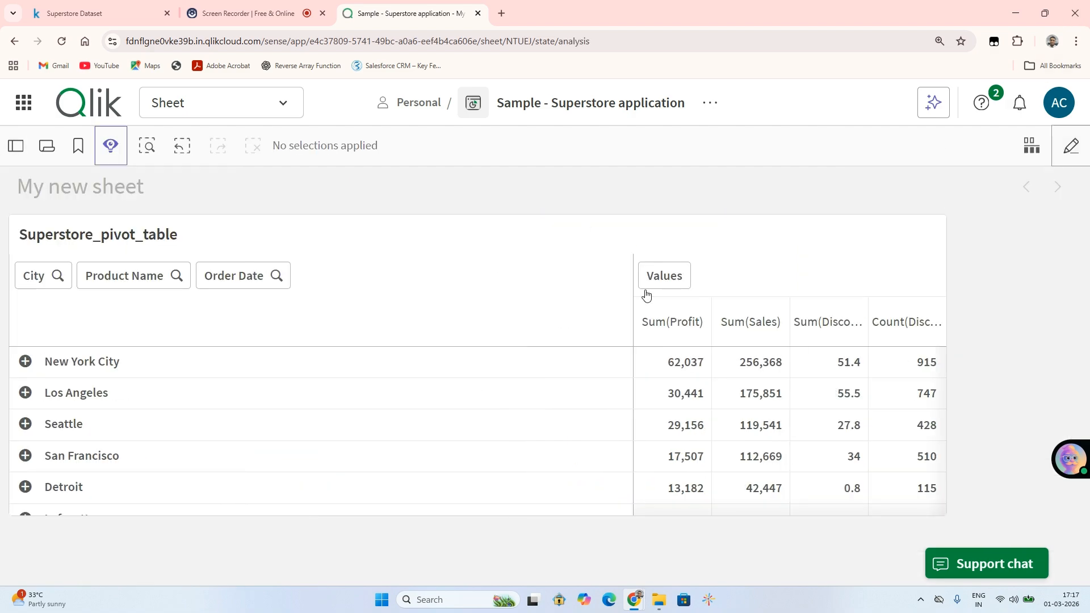
pyautogui.moveTo(634, 287); pyautogui.dragTo(176, 316)
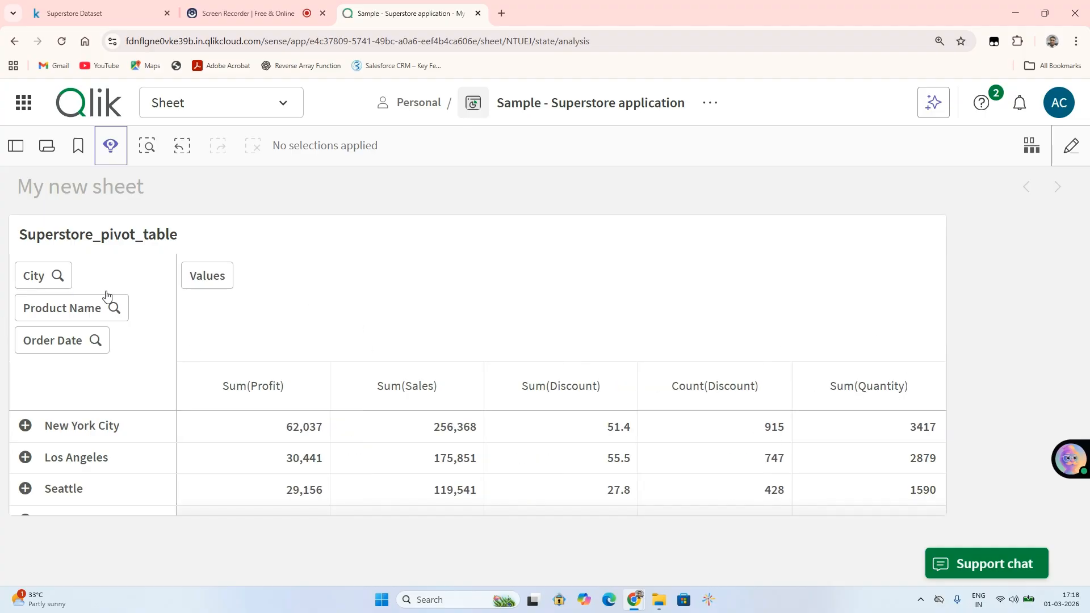
pyautogui.click(48, 352)
pyautogui.scroll(-10, 211, 352)
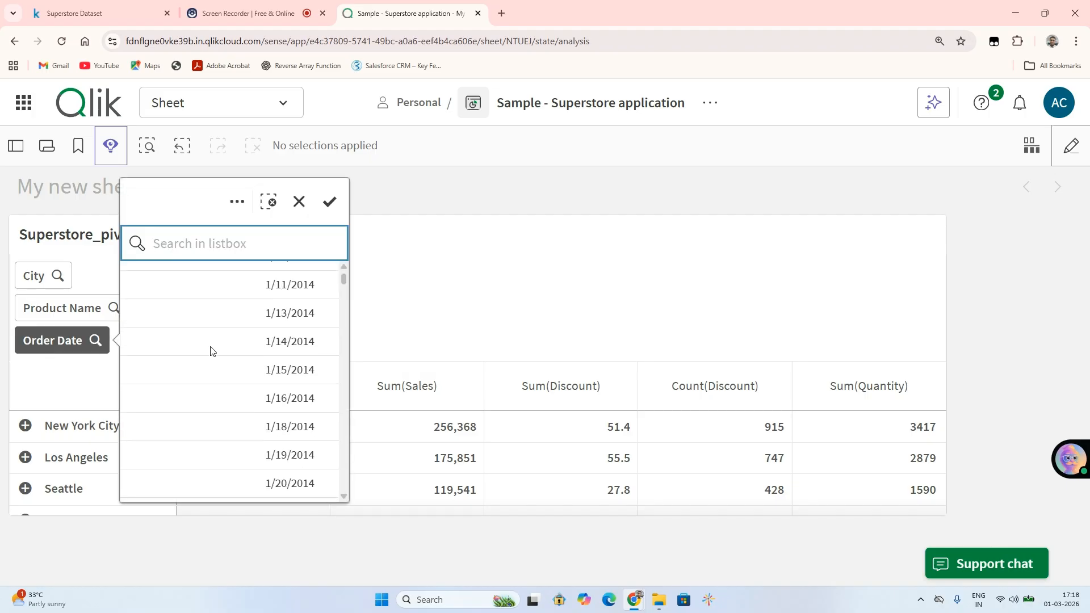
pyautogui.scroll(-10, 211, 352)
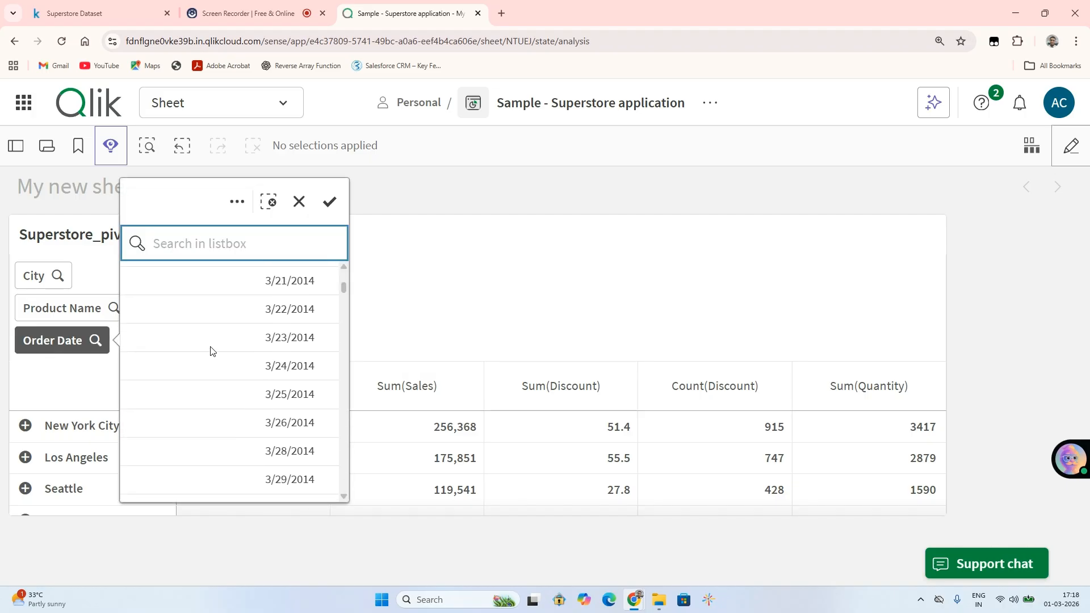
pyautogui.click(517, 245)
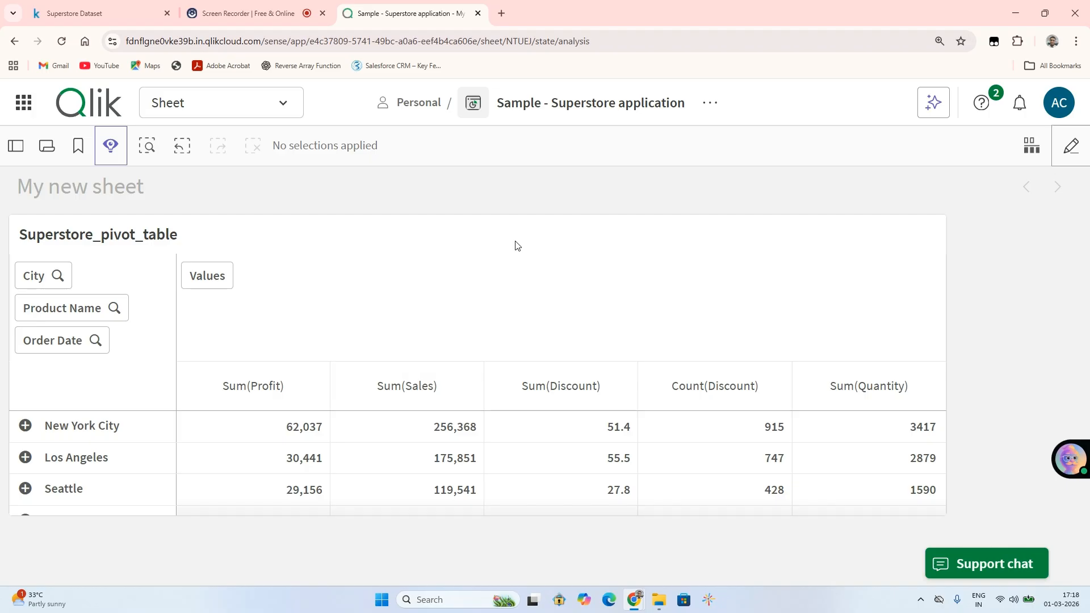
# Filter the pivot table's Order Date dimension to 3/25/2014
pyautogui.click(38, 351)
pyautogui.scroll(-6, 201, 347)
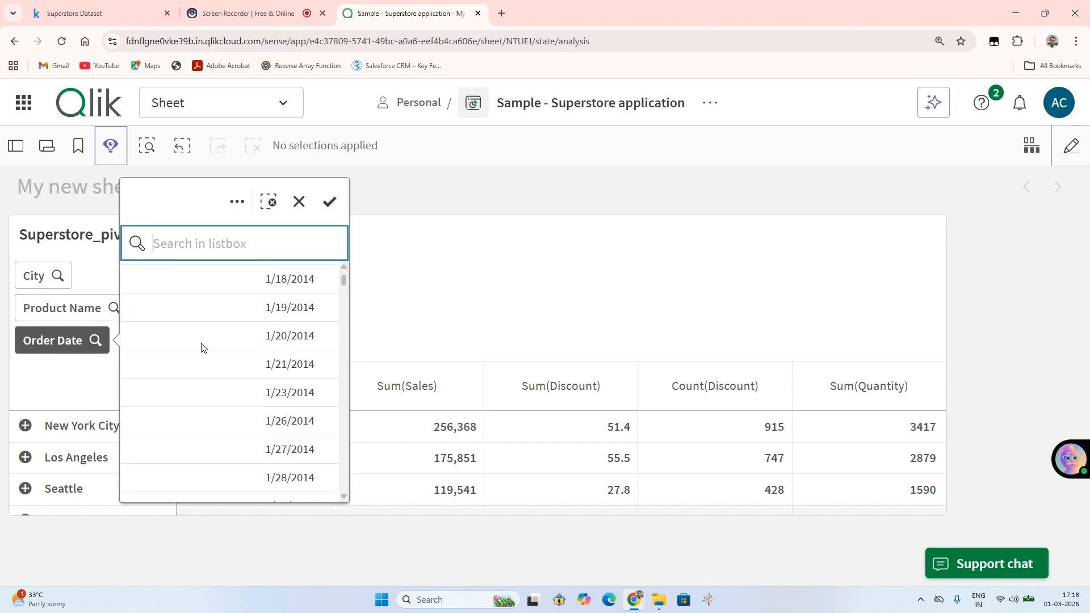
pyautogui.scroll(-12, 202, 348)
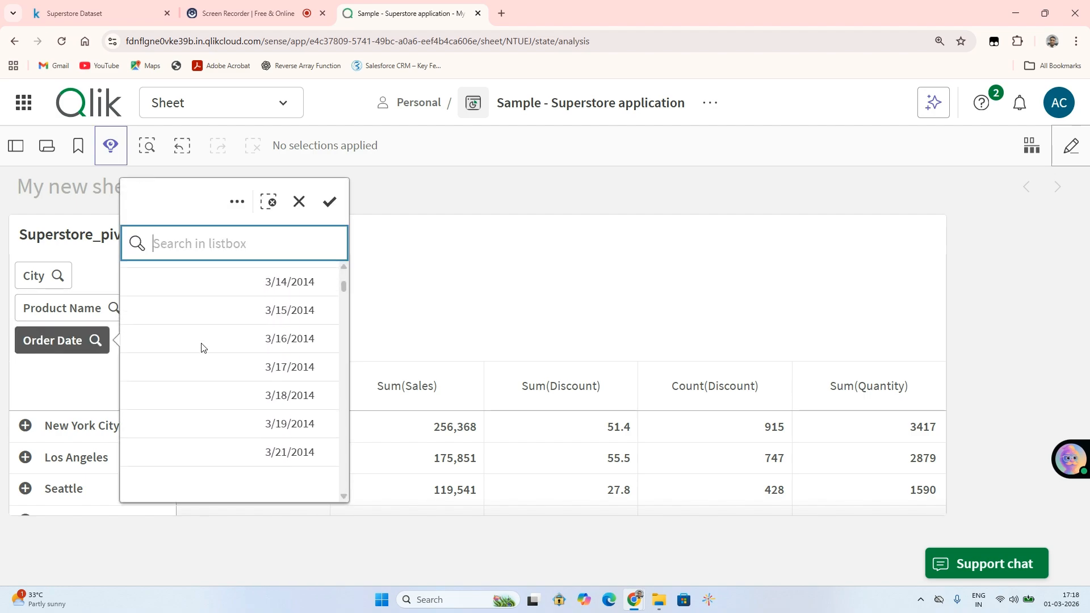
pyautogui.scroll(-1, 202, 348)
pyautogui.scroll(4, 201, 348)
pyautogui.scroll(-1, 202, 348)
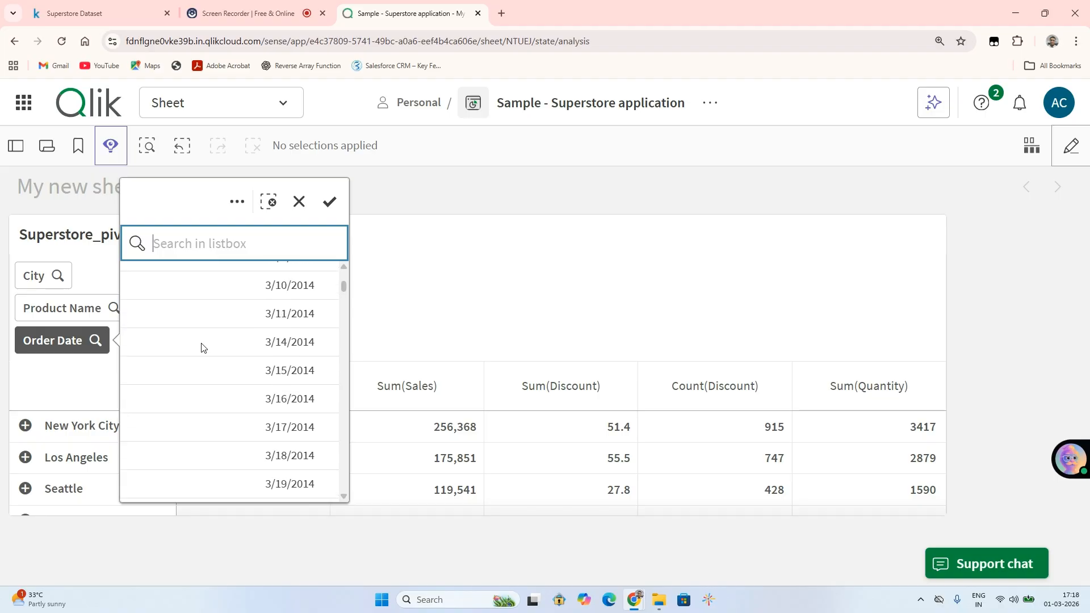
pyautogui.scroll(-1, 202, 347)
pyautogui.scroll(-1, 213, 366)
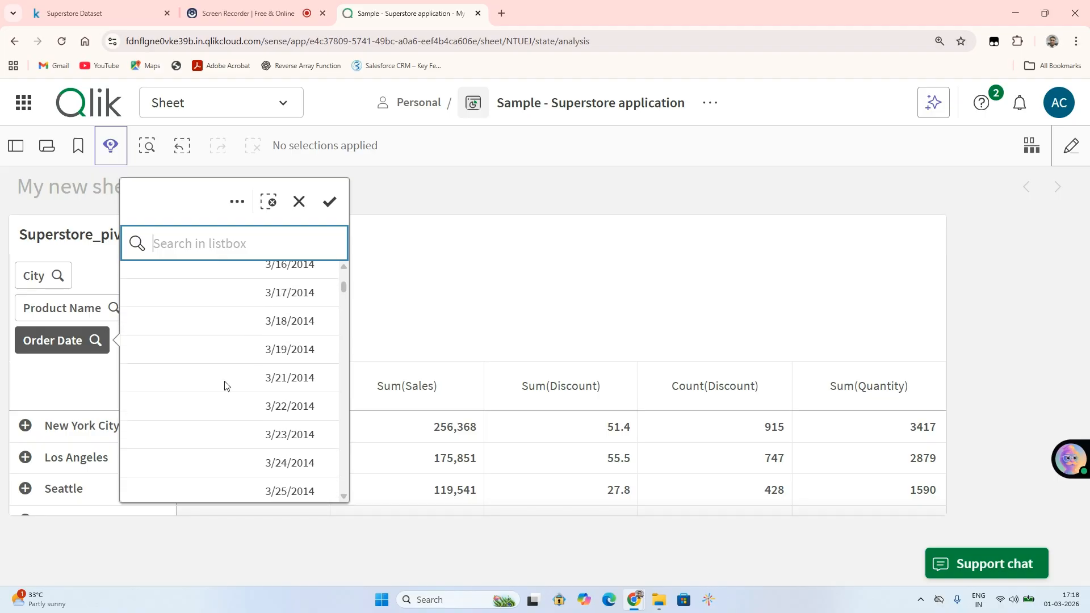
pyautogui.click(286, 488)
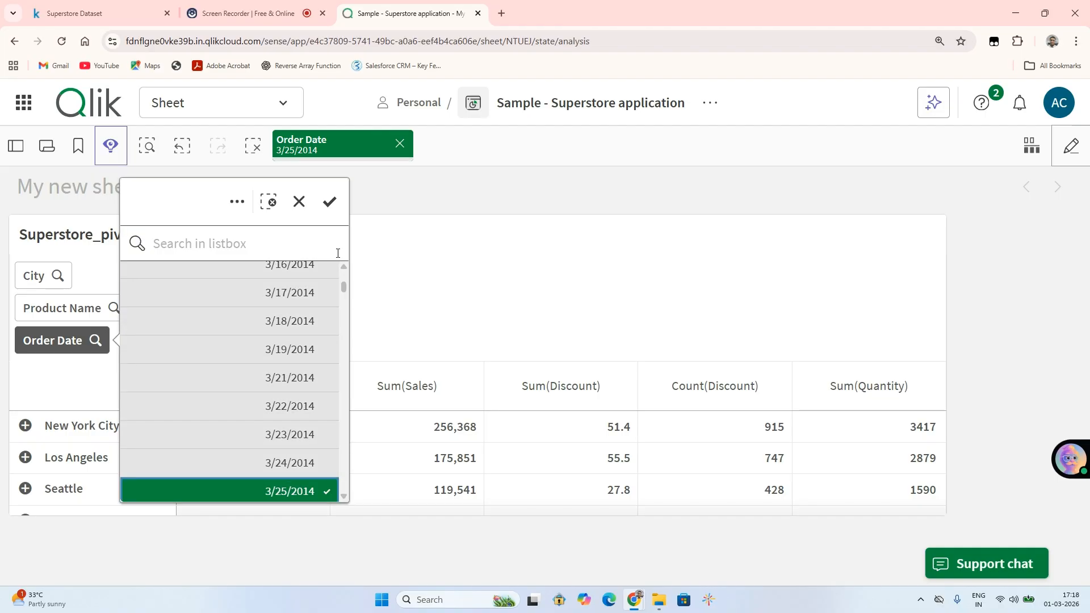
pyautogui.click(331, 212)
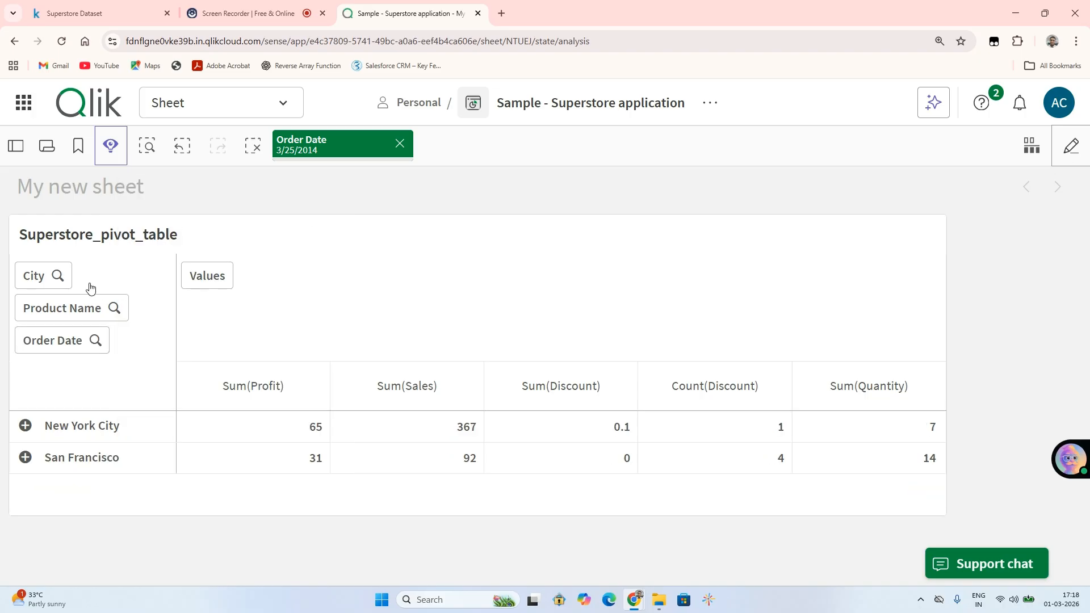
# Filter City to New York City and Product Name to the Iceberg Nesting Folding Chair
pyautogui.click(45, 278)
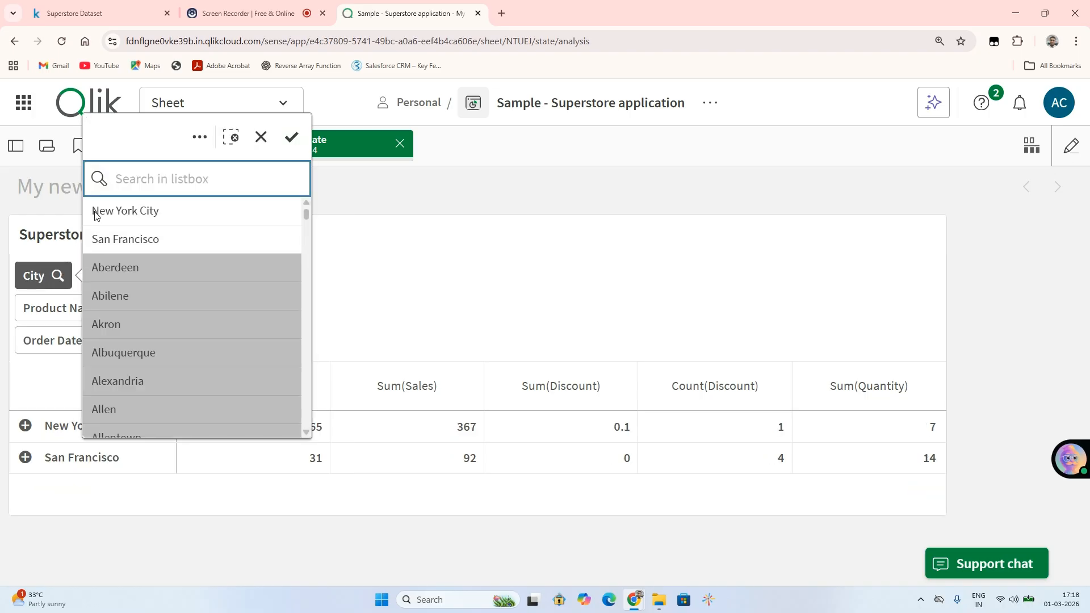
pyautogui.click(124, 210)
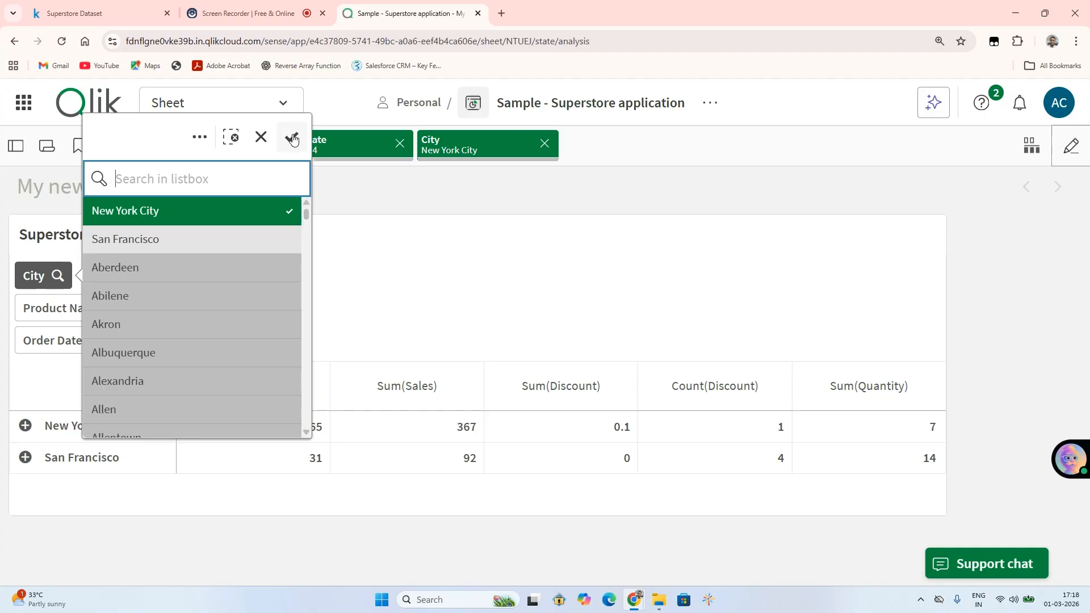
pyautogui.click(292, 138)
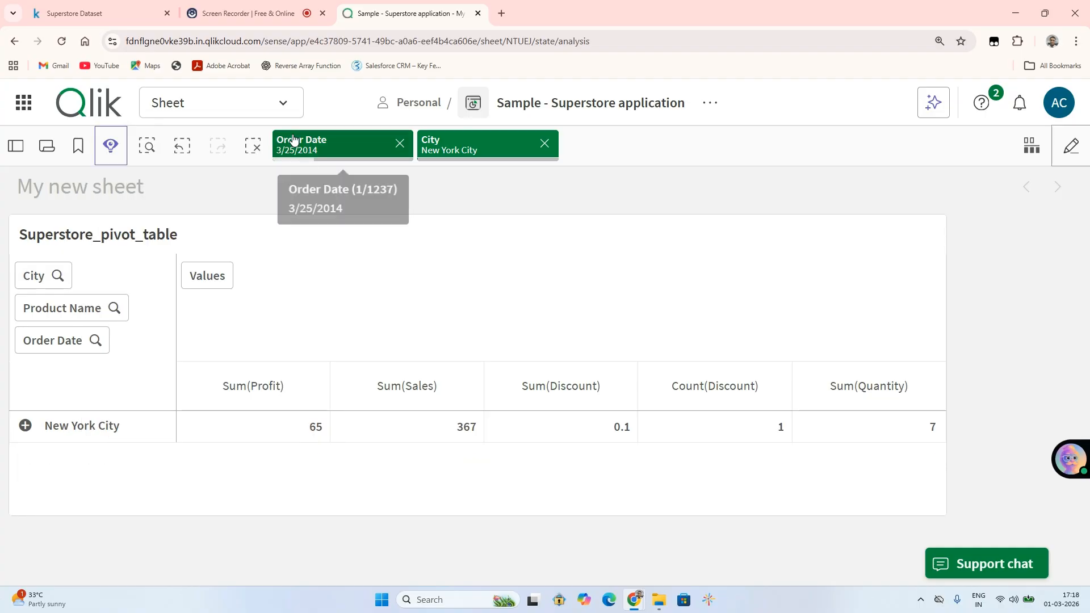
pyautogui.click(86, 309)
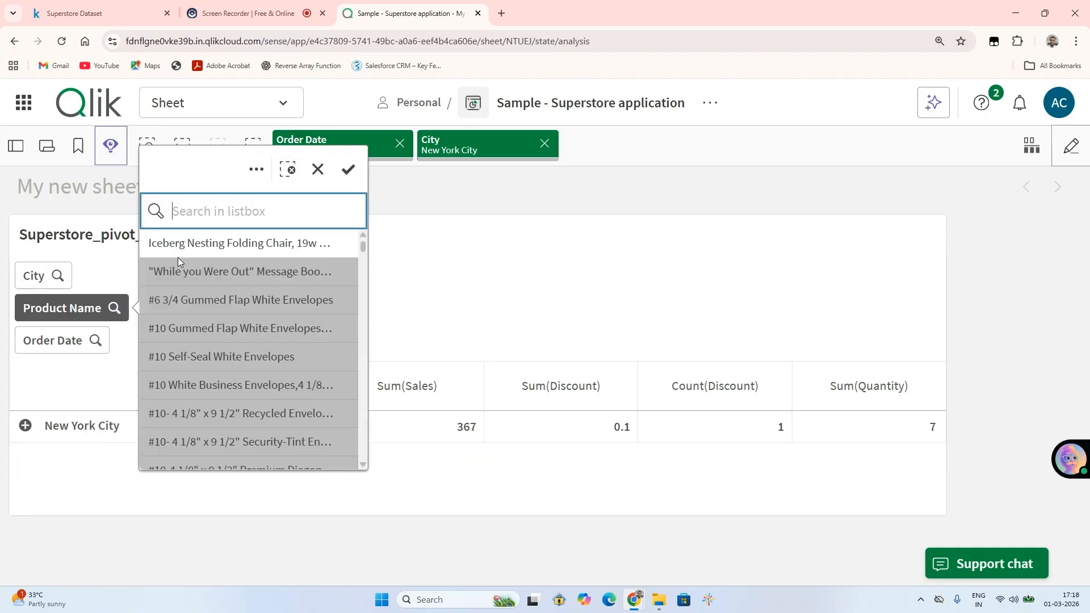
pyautogui.click(237, 246)
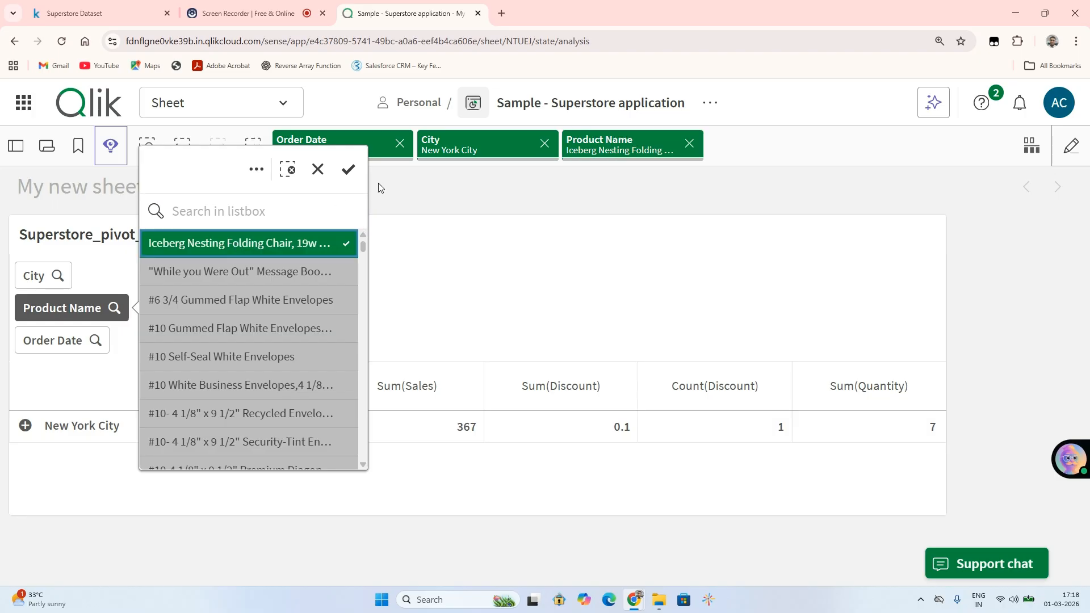
pyautogui.click(347, 168)
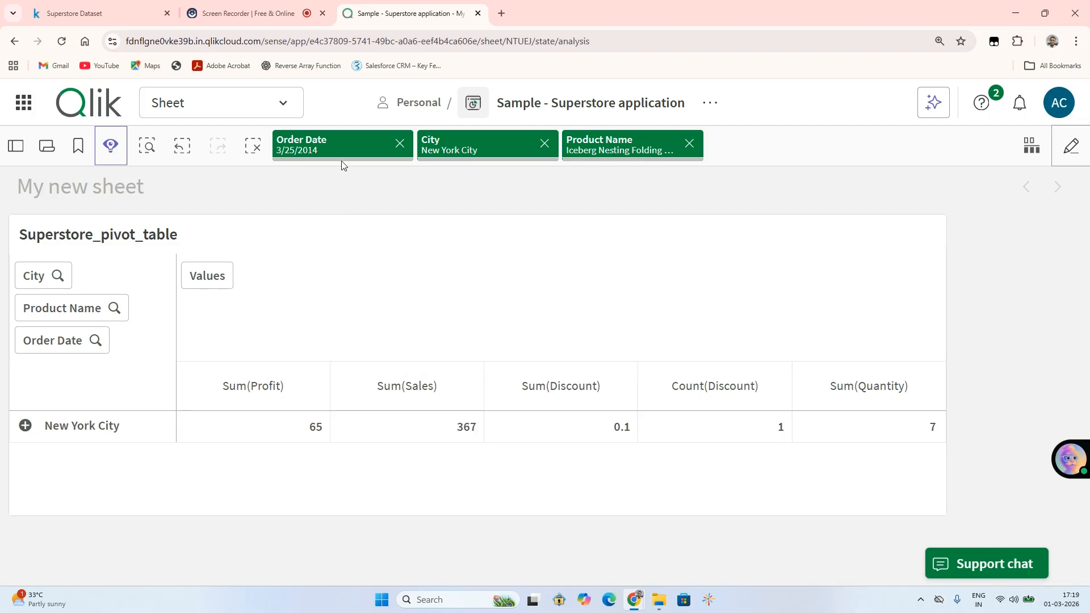
# Clear the Order Date, Product Name and City filters
pyautogui.click(400, 143)
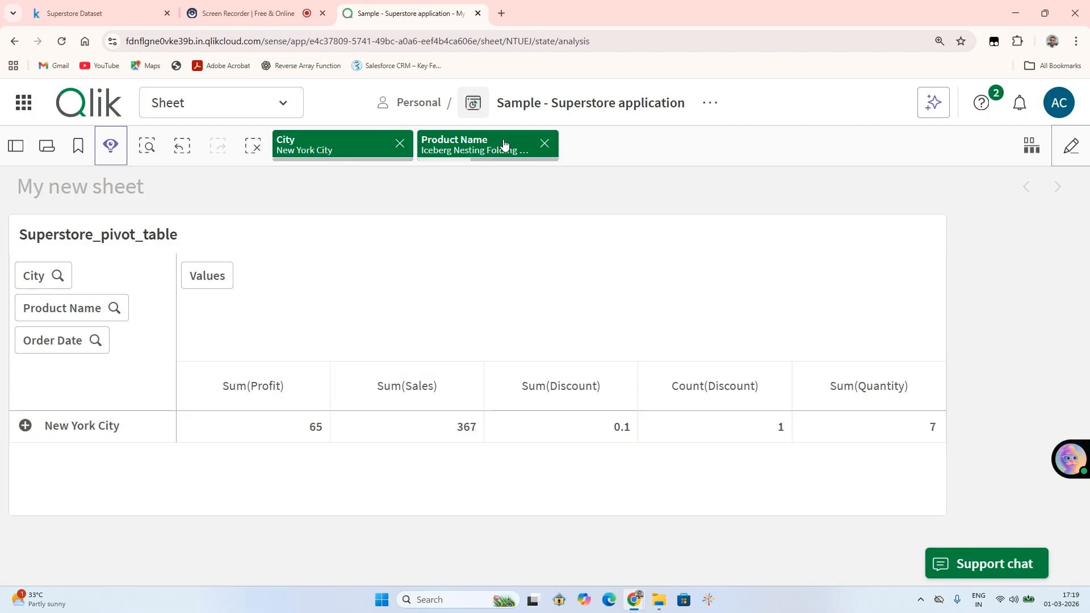
pyautogui.click(546, 145)
pyautogui.click(401, 144)
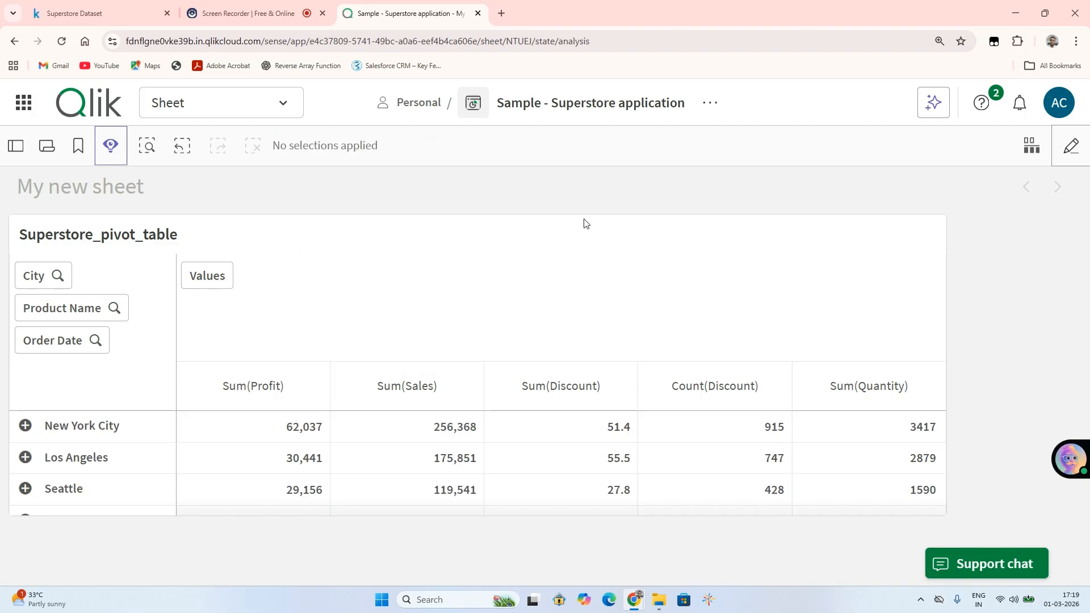
# Narrow the pivot table to Detroit by selecting city rows in the table, and clear the City selection
pyautogui.scroll(-1, 134, 443)
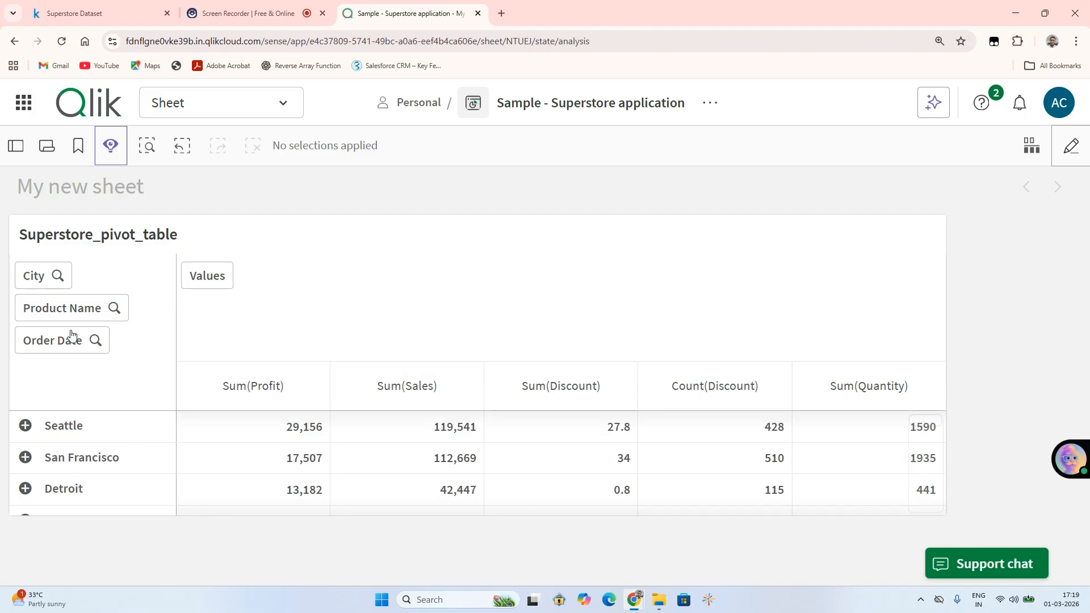
pyautogui.moveTo(114, 500); pyautogui.dragTo(120, 513)
pyautogui.click(122, 540)
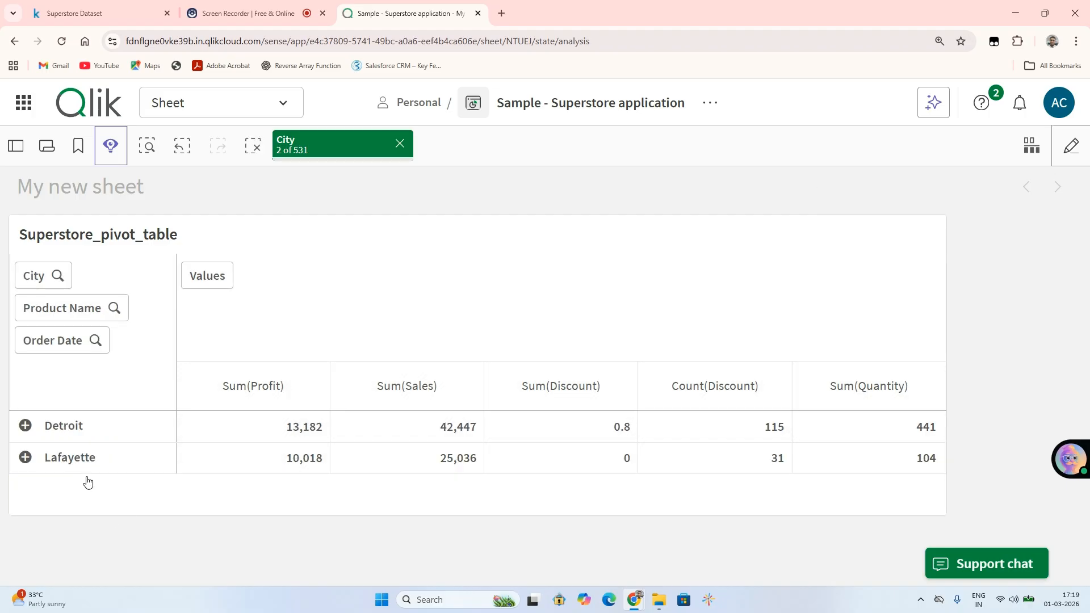
pyautogui.click(108, 437)
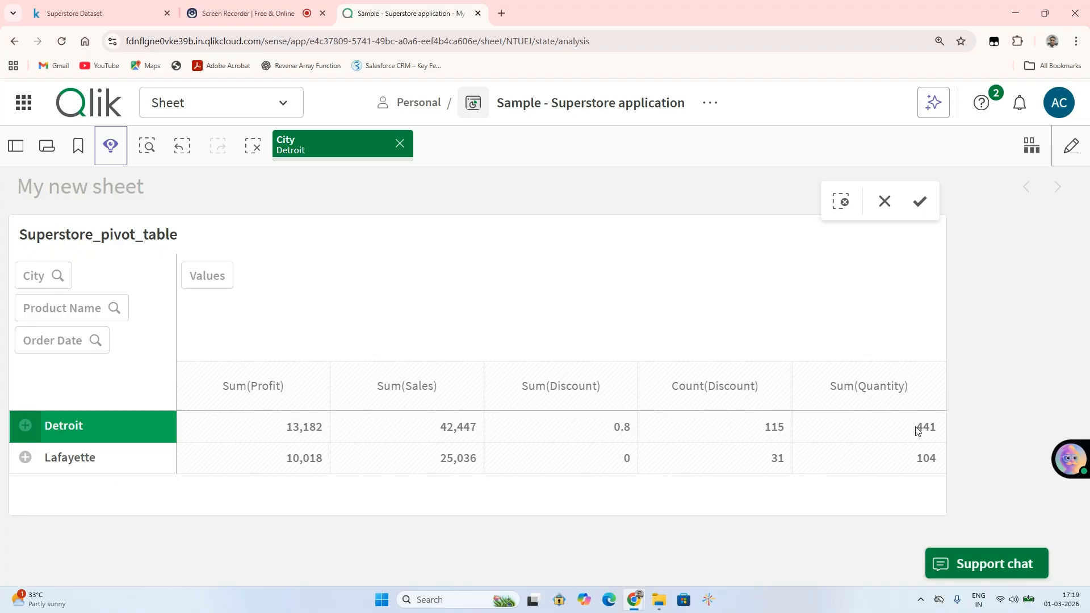
pyautogui.click(400, 143)
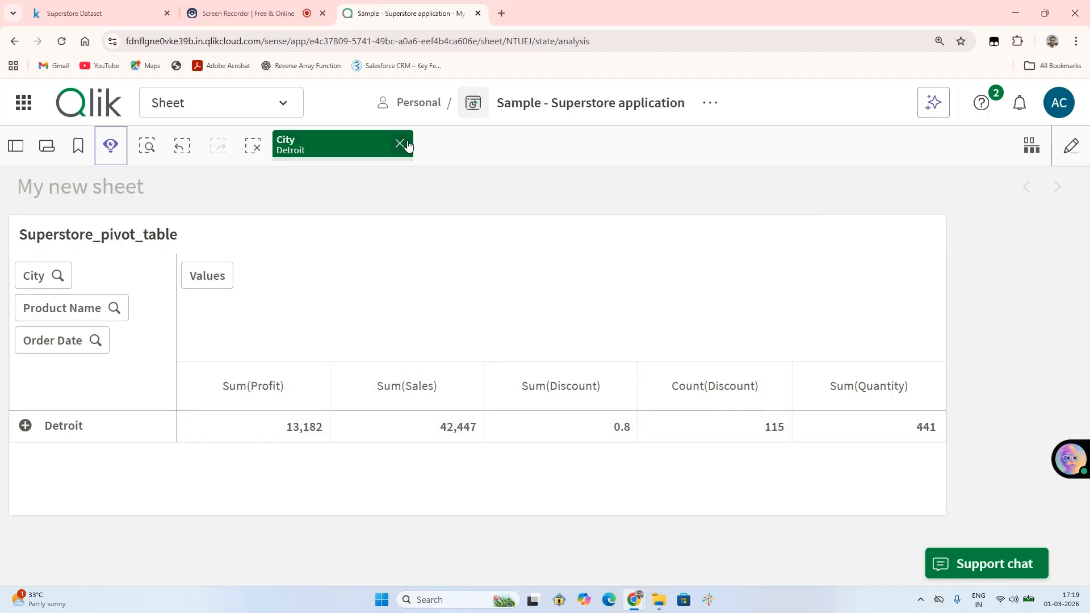
pyautogui.click(401, 144)
# Reopen the sheet for editing, enlarge the pivot table to 23 x 12 grid cells and apply its unsaved changes
pyautogui.scroll(-20, 67, 477)
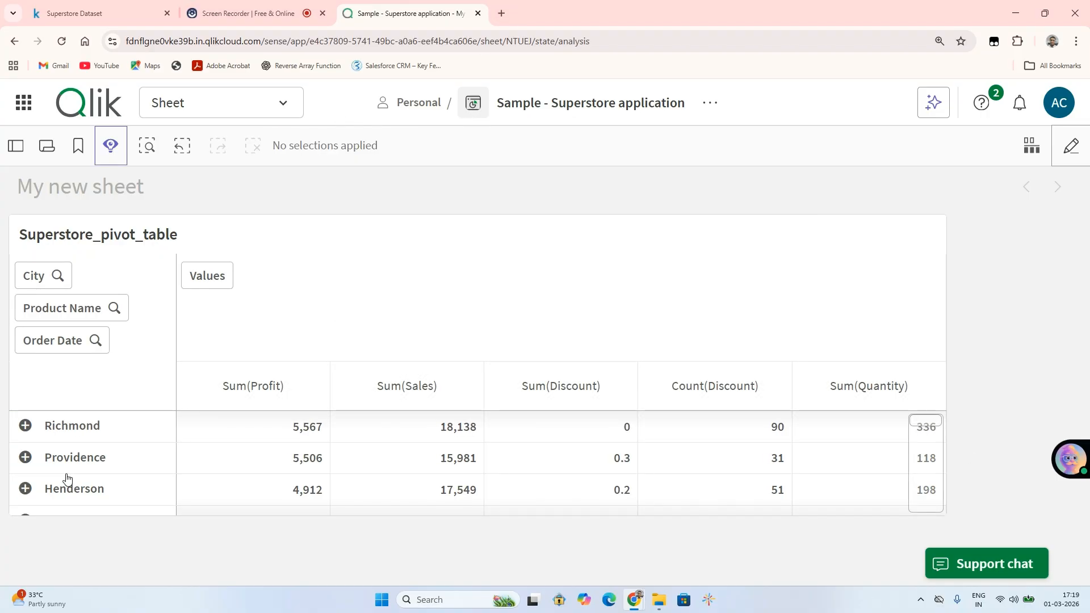
pyautogui.scroll(-10, 67, 477)
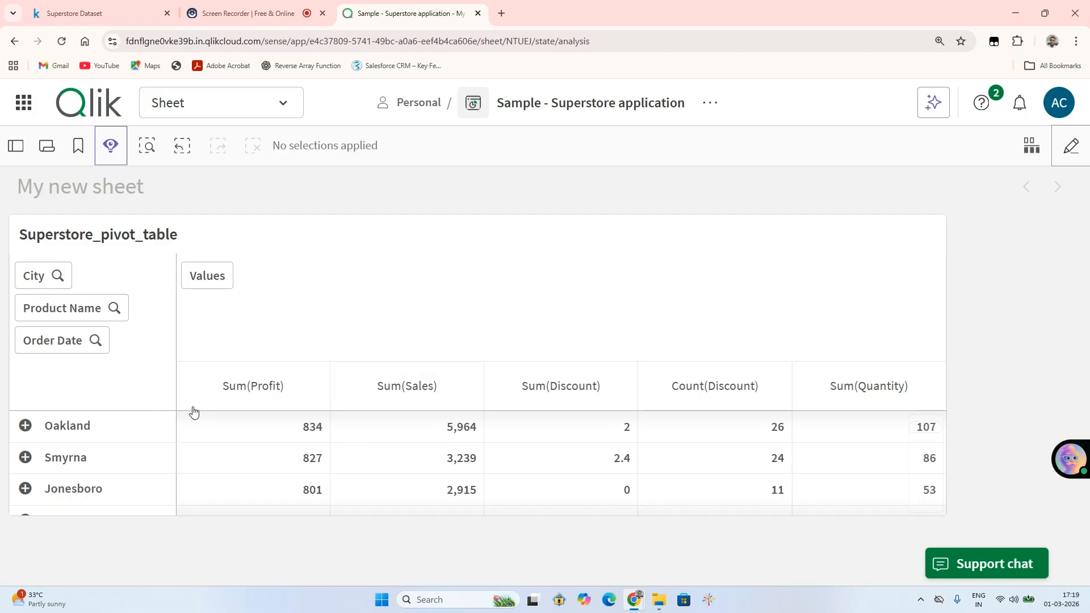
pyautogui.scroll(-1, 737, 406)
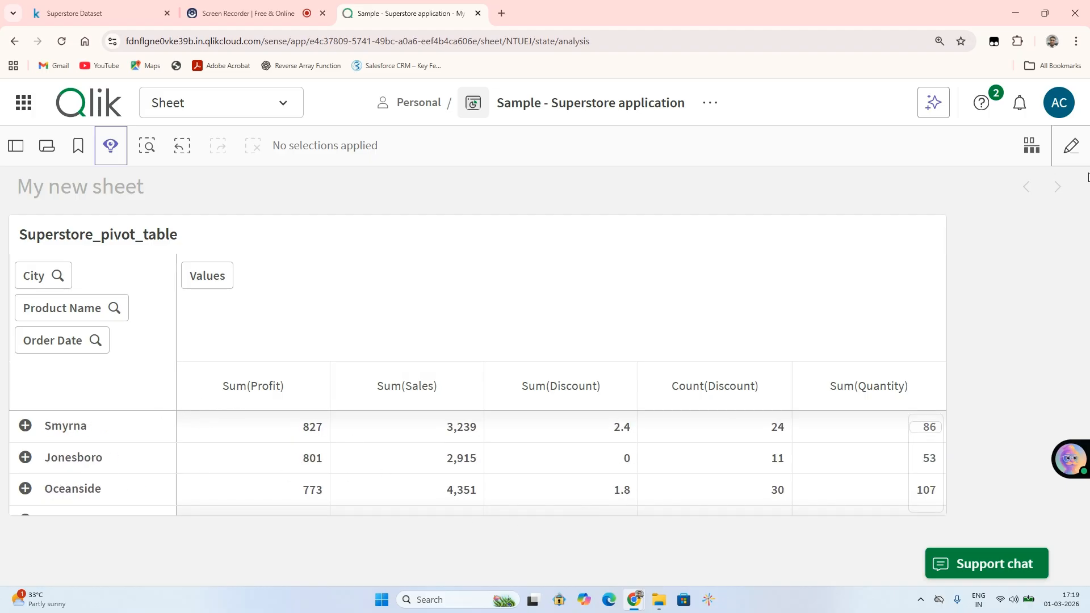
pyautogui.click(1072, 147)
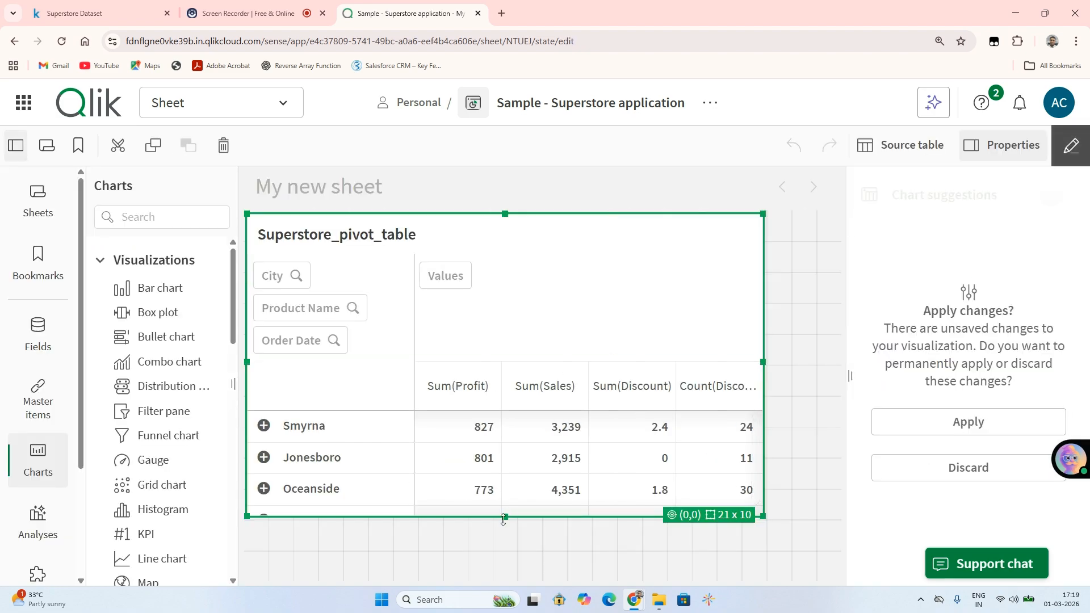
pyautogui.moveTo(505, 517); pyautogui.dragTo(498, 602)
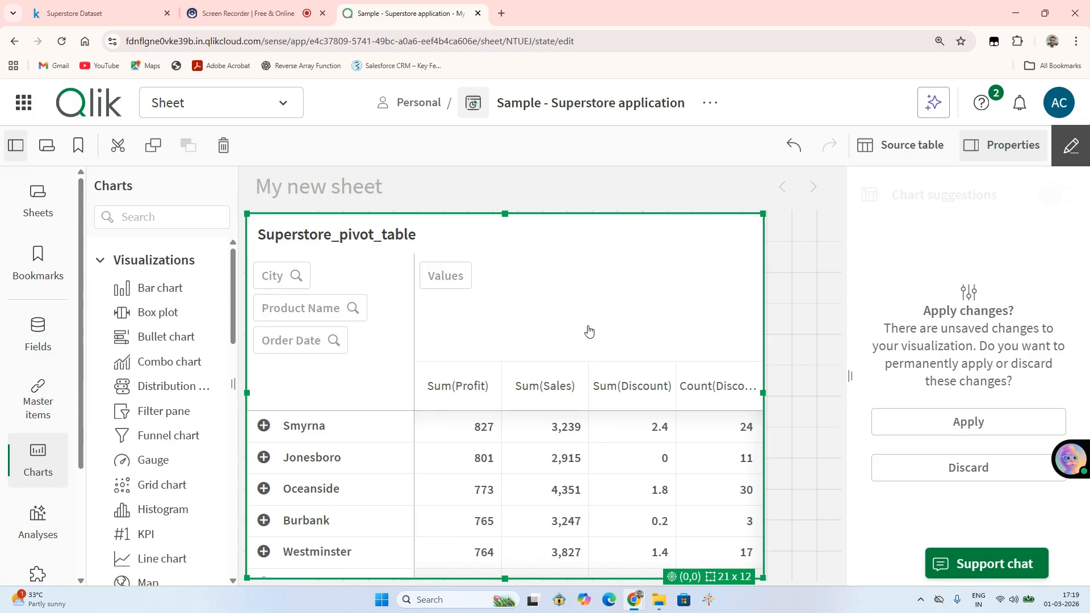
pyautogui.click(991, 429)
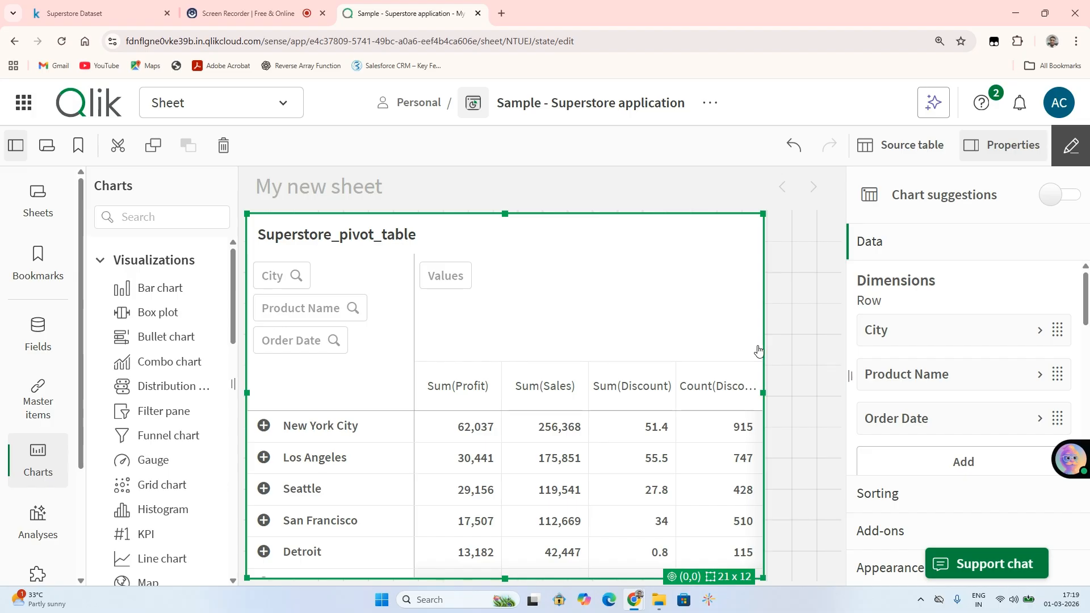
pyautogui.moveTo(763, 391); pyautogui.dragTo(813, 392)
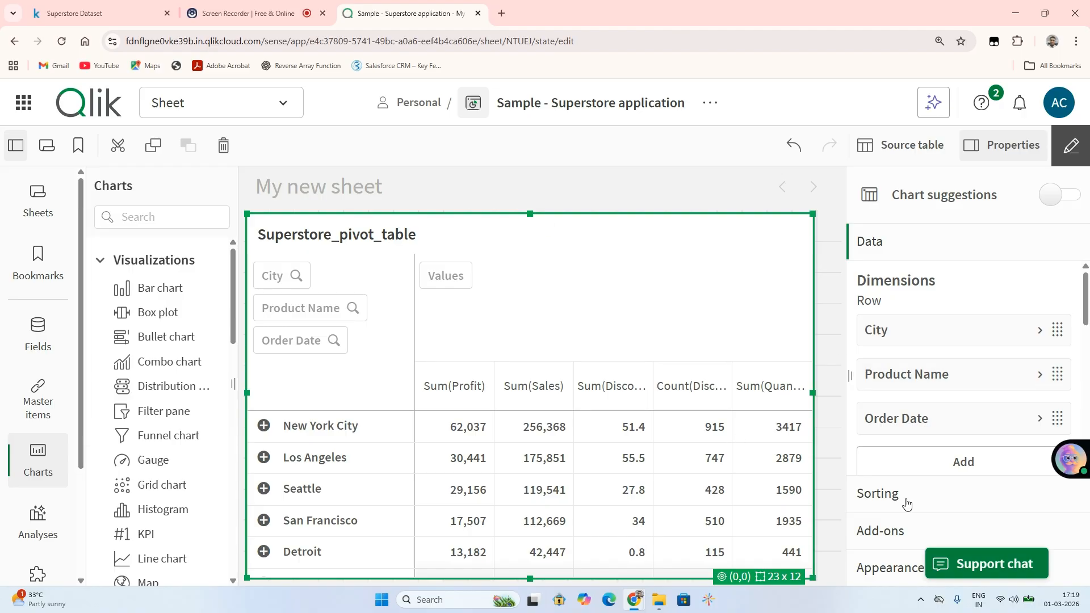
# Review the pivot table's measures and filters, and its General appearance settings for titles, hover menu and details
pyautogui.scroll(-5, 954, 414)
pyautogui.scroll(-1, 957, 414)
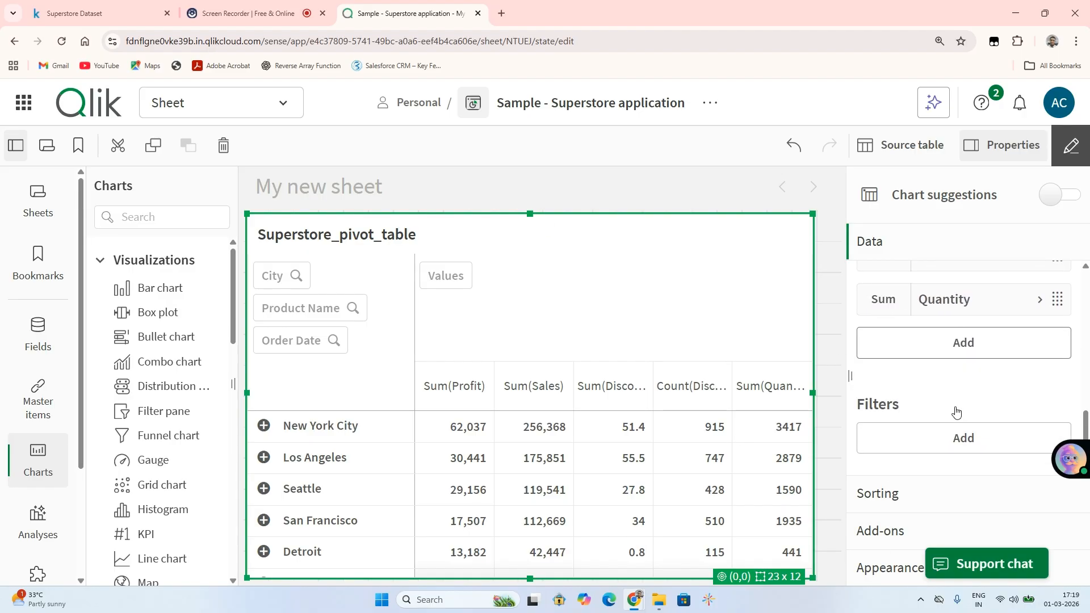
pyautogui.click(899, 567)
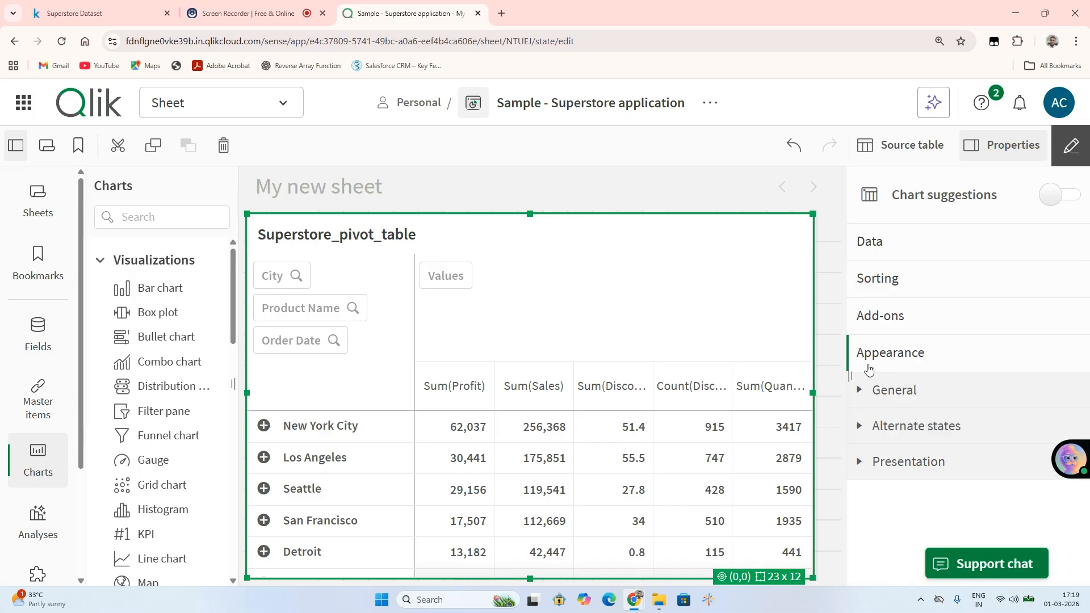
pyautogui.click(862, 391)
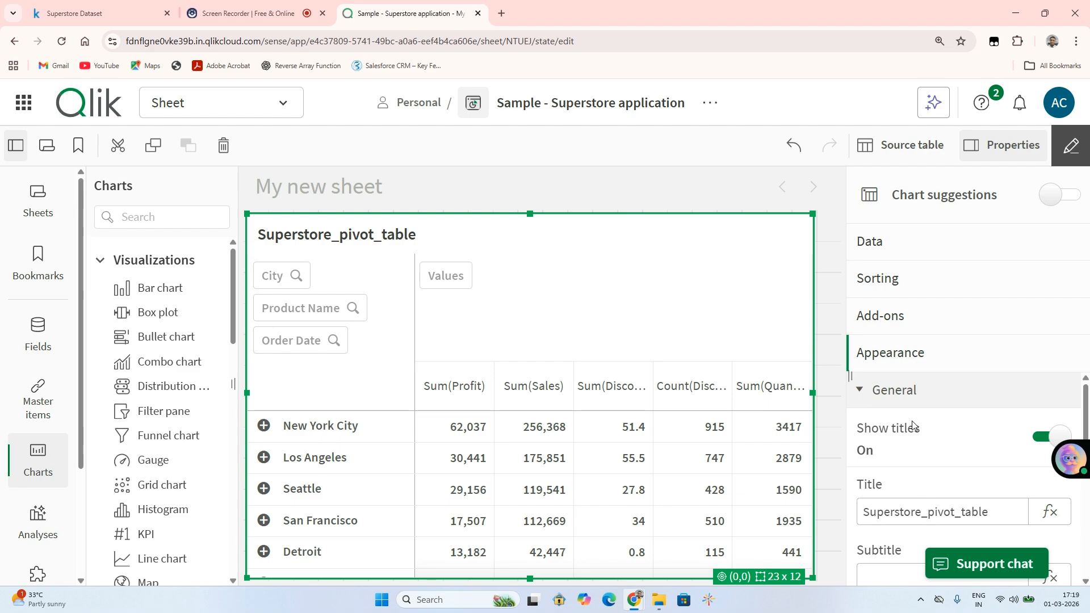
pyautogui.scroll(-3, 913, 426)
pyautogui.scroll(-3, 912, 424)
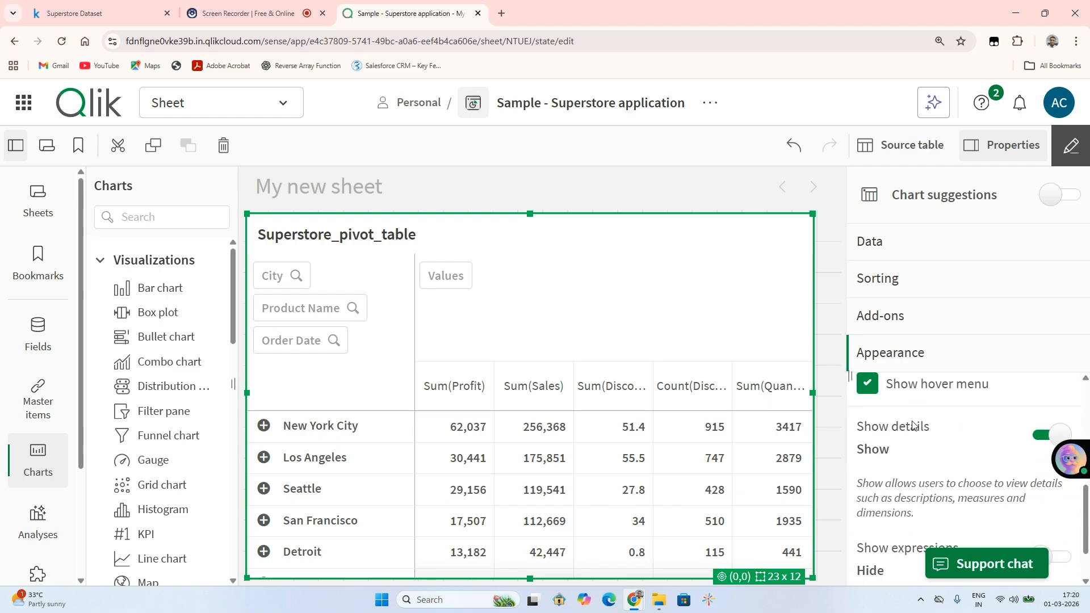
pyautogui.scroll(5, 893, 527)
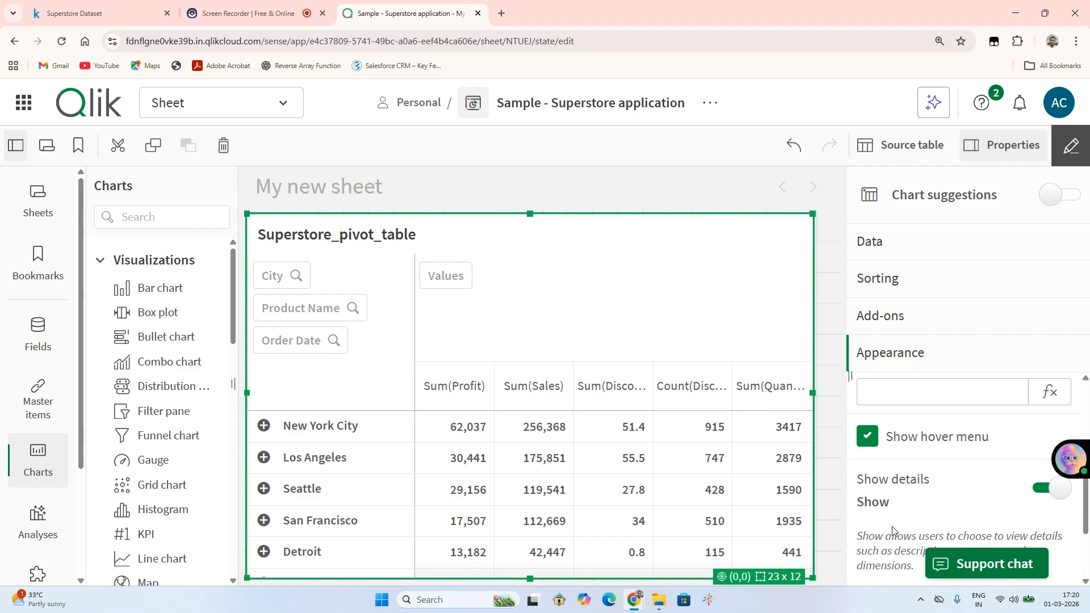
pyautogui.scroll(1, 893, 527)
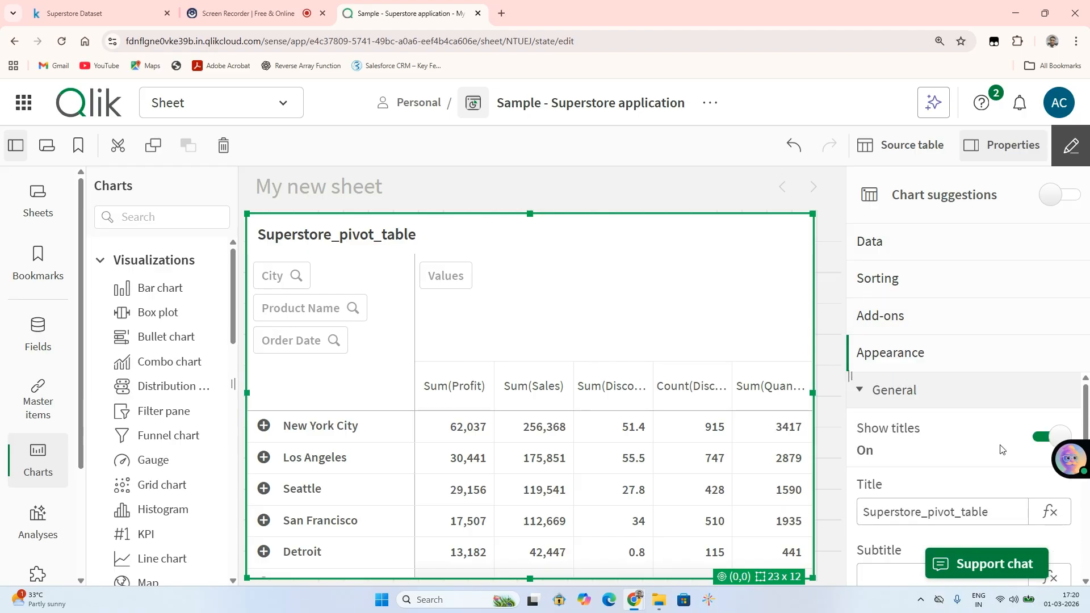
# Switch the pivot table's titles off and back on, and check the remaining General appearance settings
pyautogui.click(1042, 437)
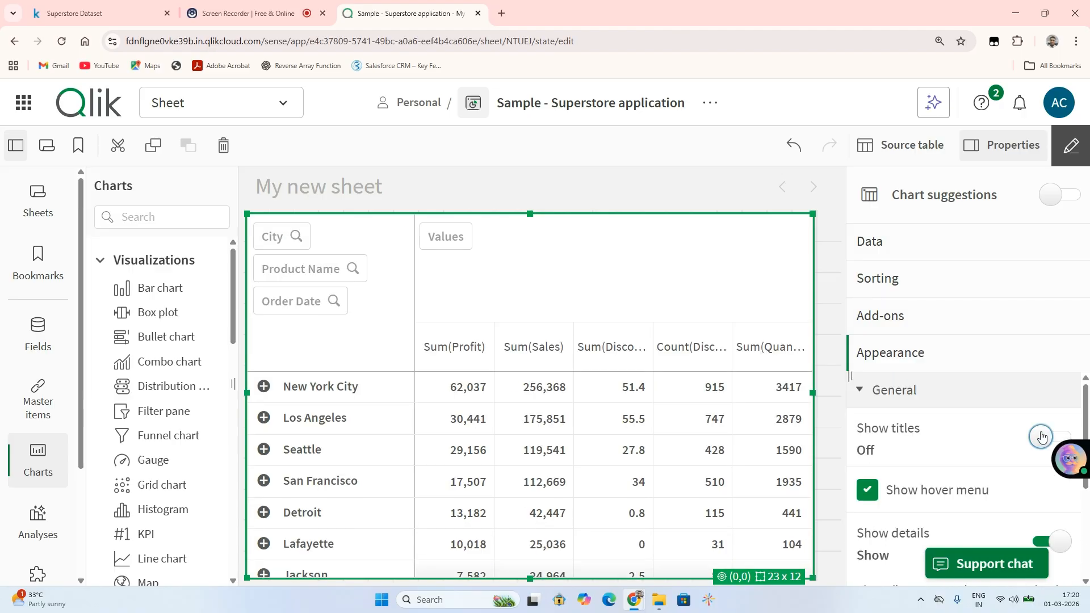
pyautogui.click(1042, 437)
pyautogui.scroll(-5, 922, 426)
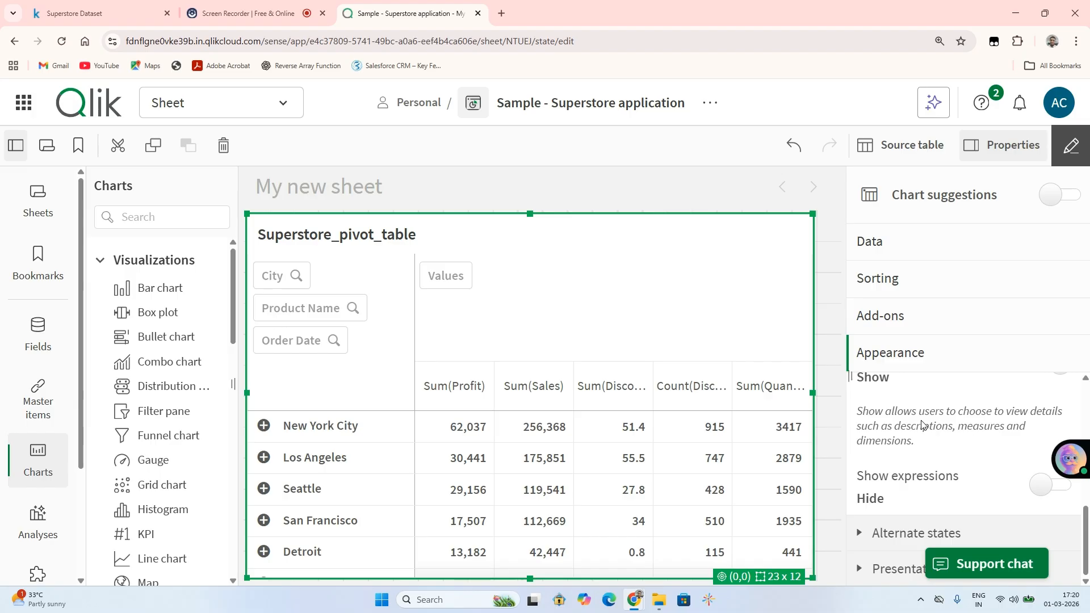
pyautogui.scroll(5, 919, 500)
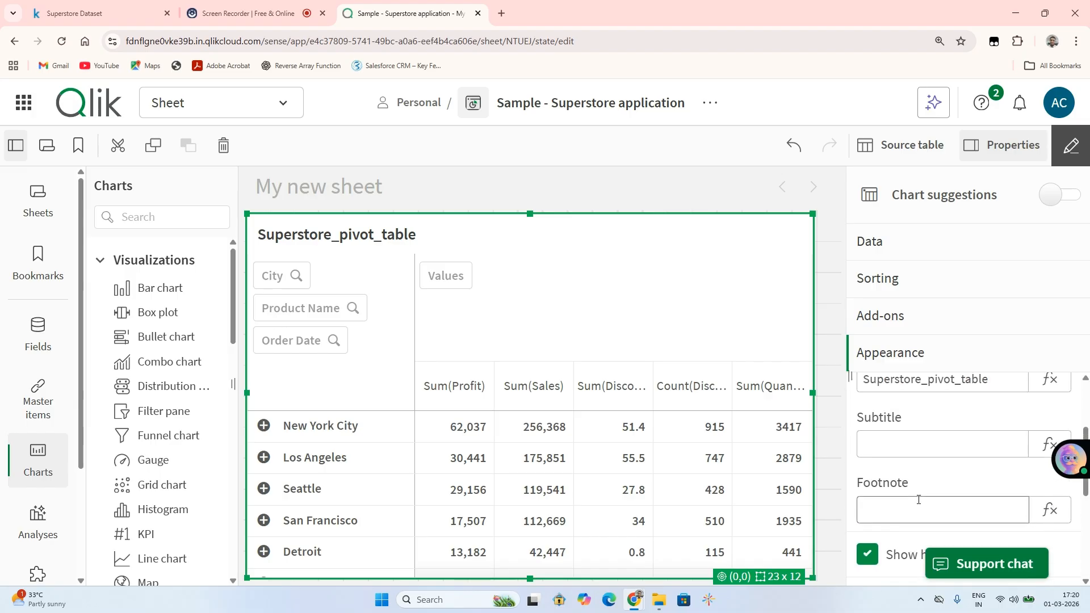
pyautogui.scroll(-5, 919, 500)
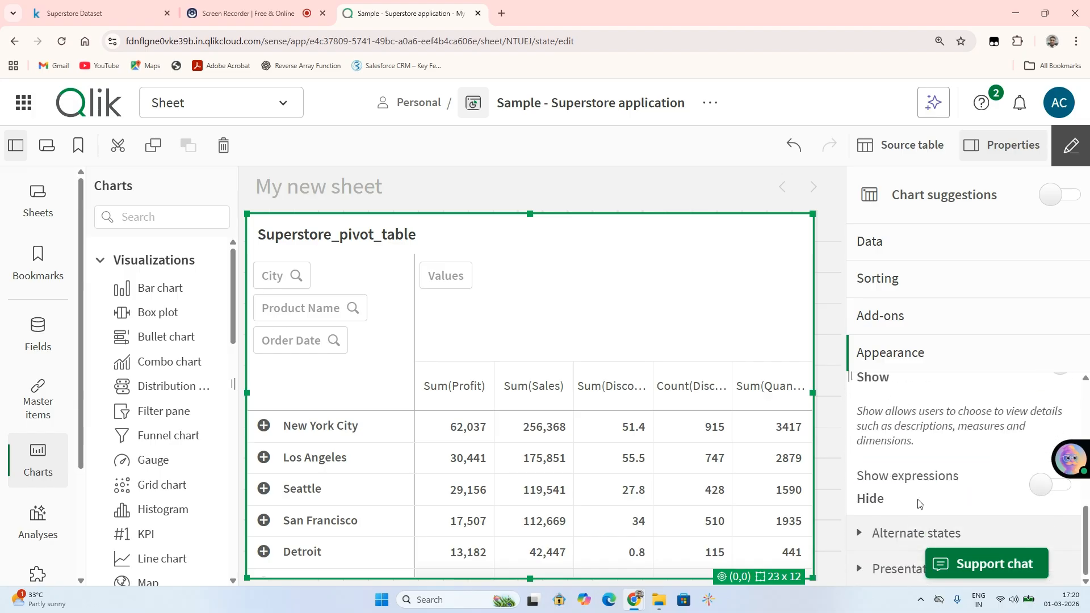
pyautogui.scroll(5, 920, 503)
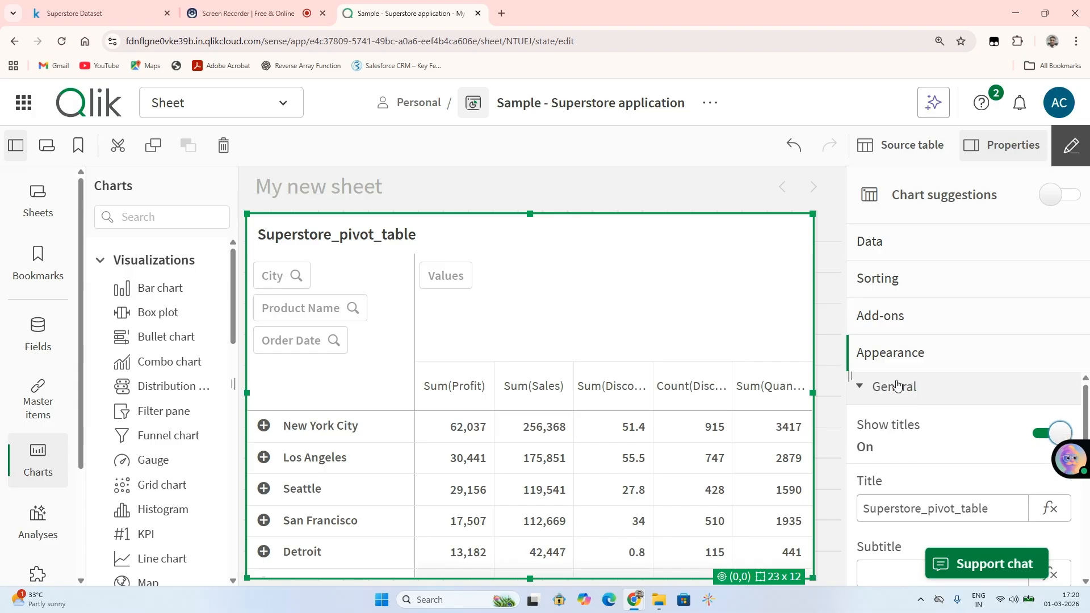
pyautogui.click(897, 386)
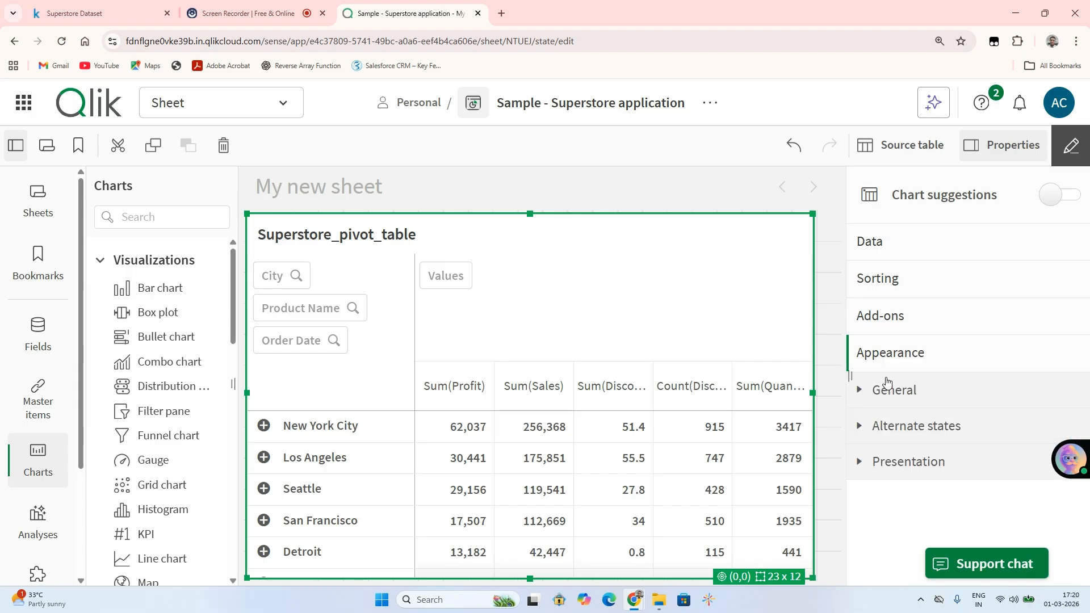
# Try the Fully expanded and Indent rows presentation options, restore both, and collapse all rows
pyautogui.click(885, 462)
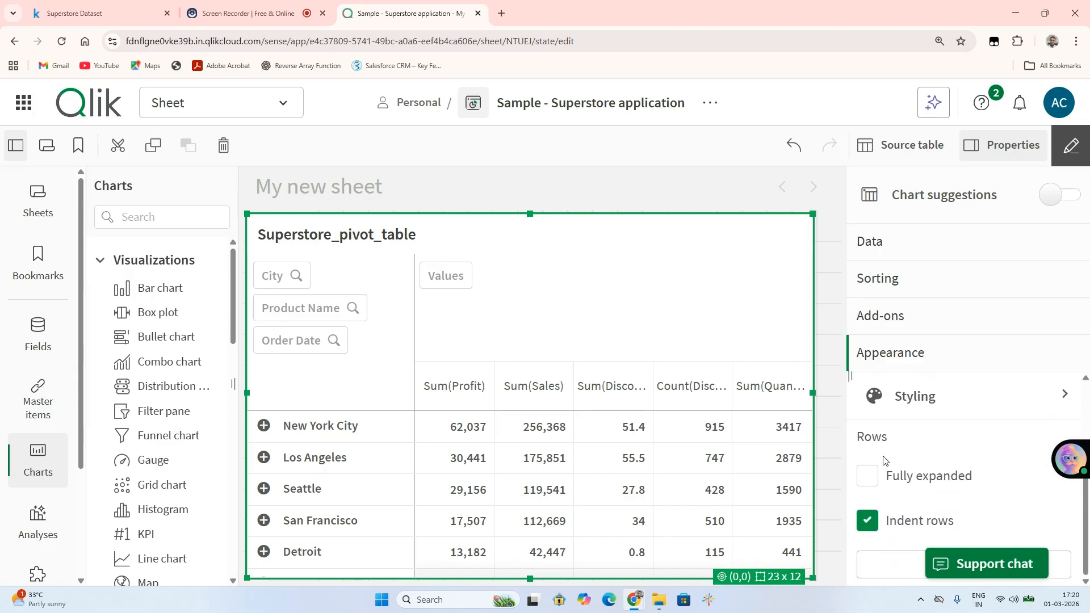
pyautogui.click(869, 476)
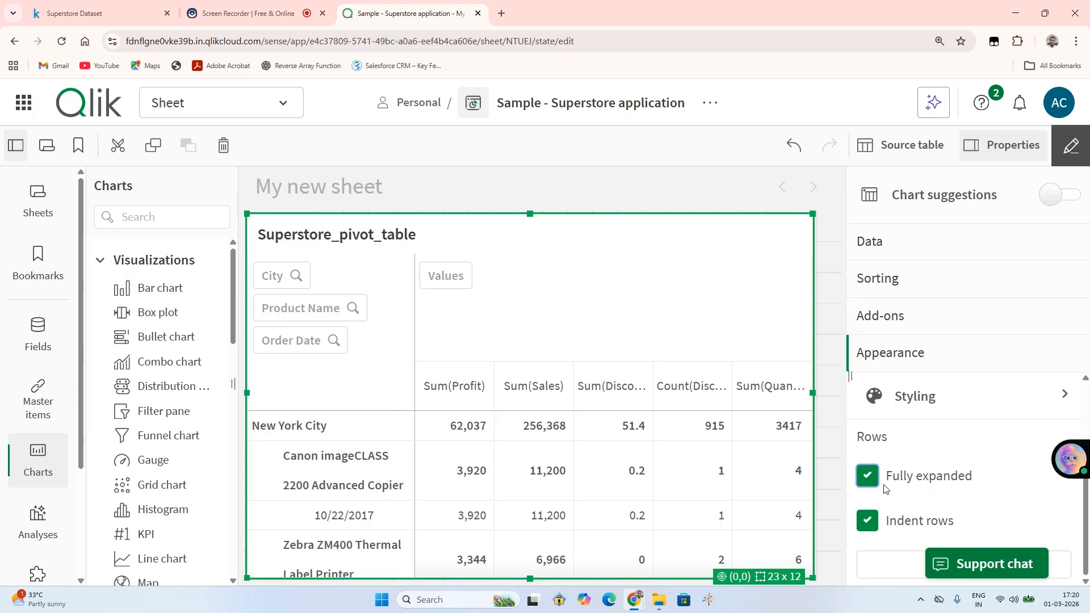
pyautogui.click(867, 477)
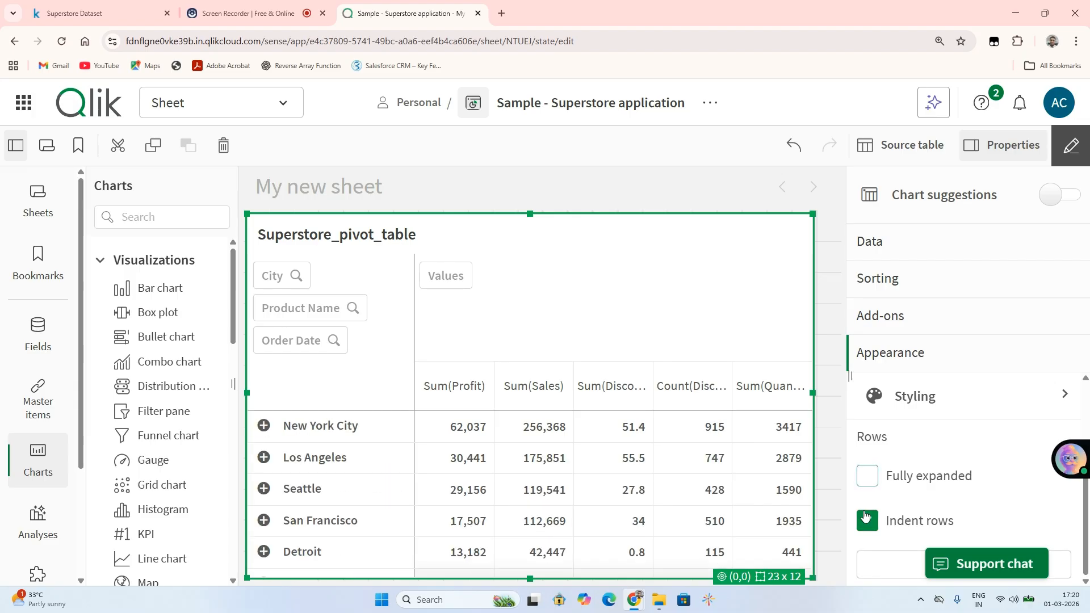
pyautogui.click(866, 518)
pyautogui.click(865, 518)
pyautogui.click(886, 566)
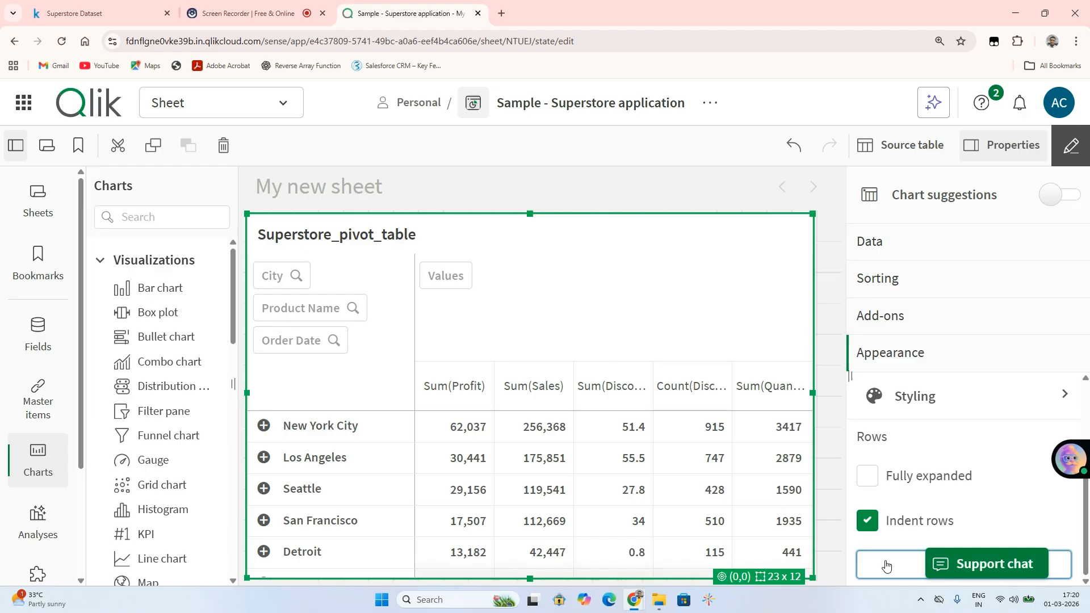
pyautogui.scroll(1, 887, 567)
pyautogui.scroll(-1, 887, 566)
pyautogui.scroll(1, 887, 567)
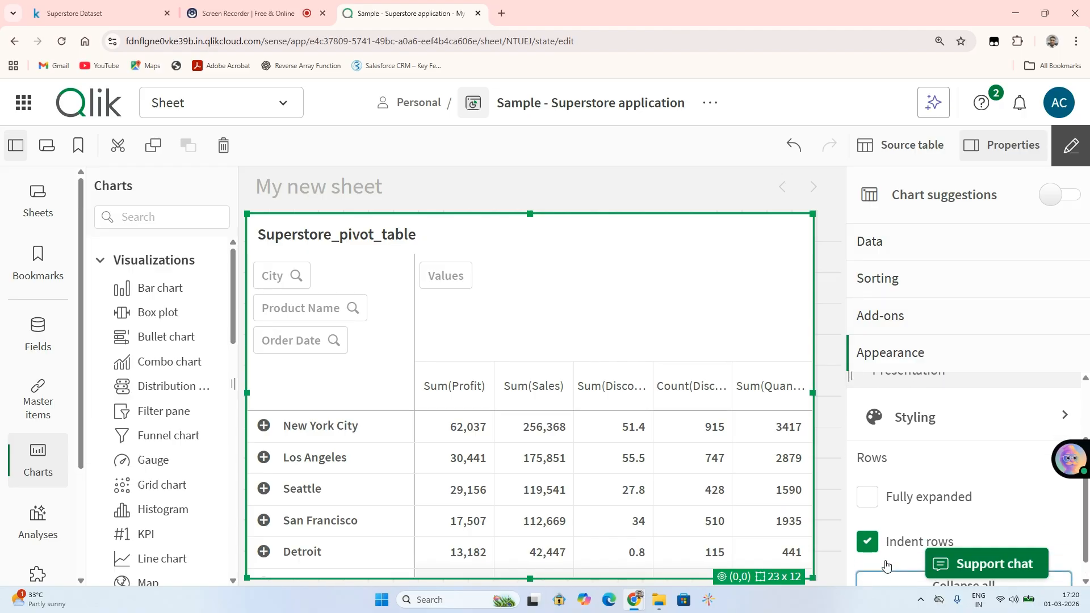
# Try the Bangers, fantasy font on the pivot table's title, and set it to Graduate, fantasy
pyautogui.click(915, 427)
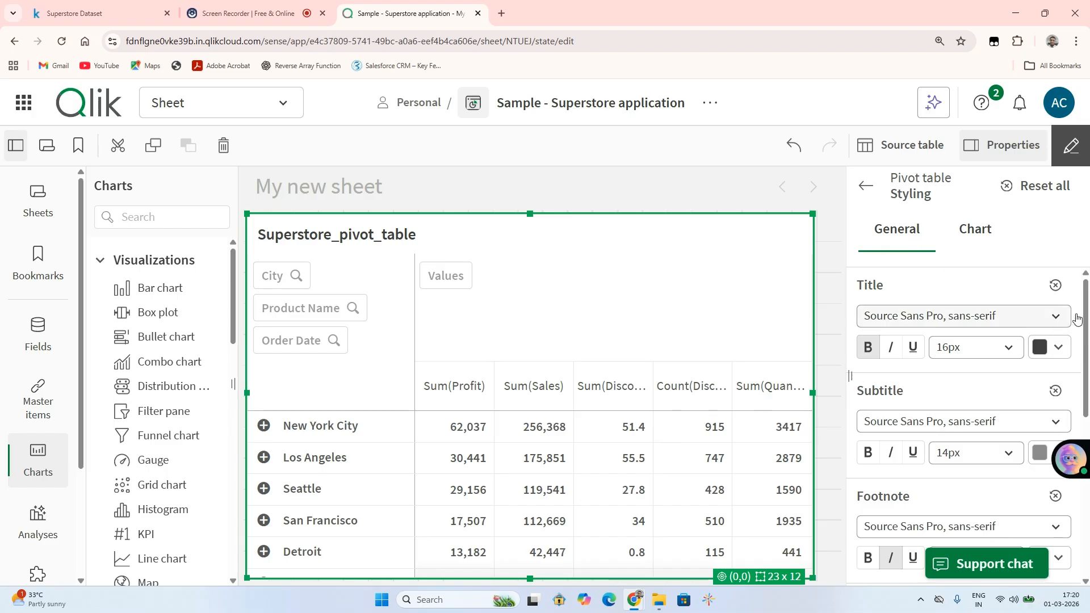
pyautogui.click(1035, 321)
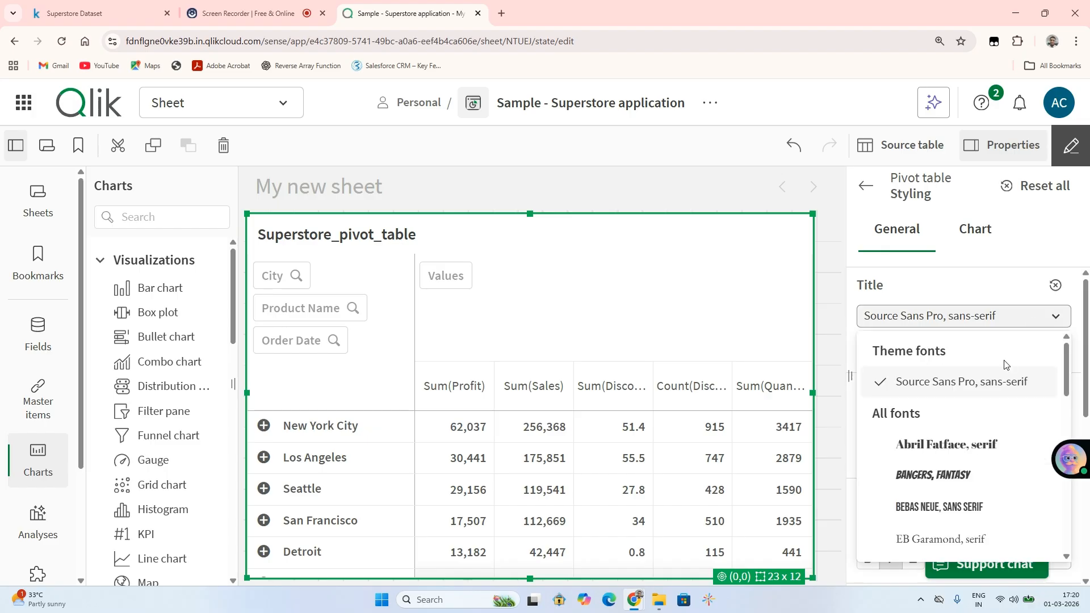
pyautogui.click(951, 492)
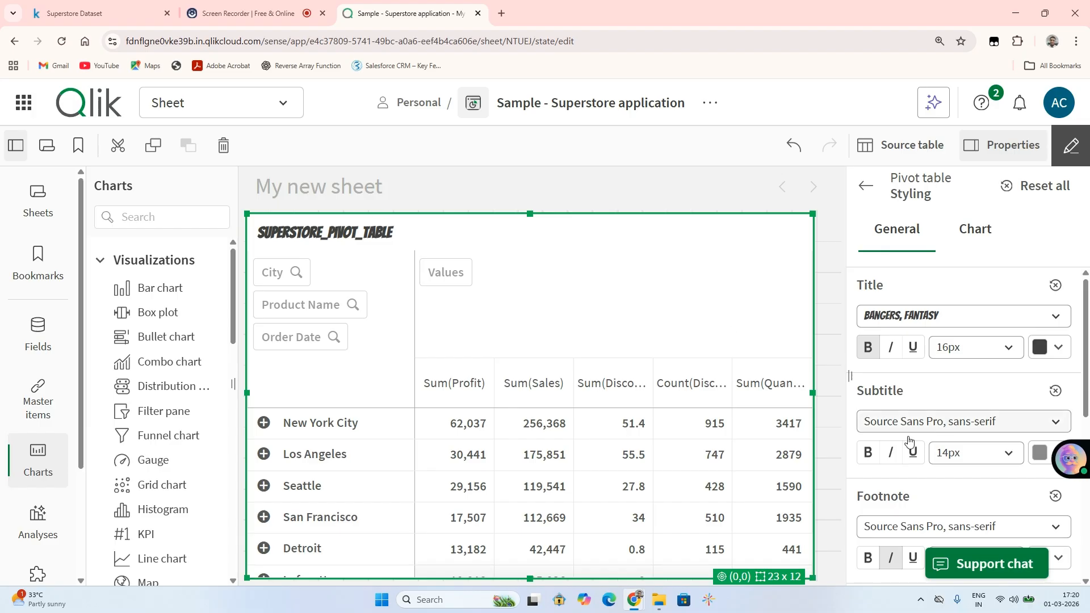
pyautogui.click(985, 319)
pyautogui.scroll(-3, 928, 451)
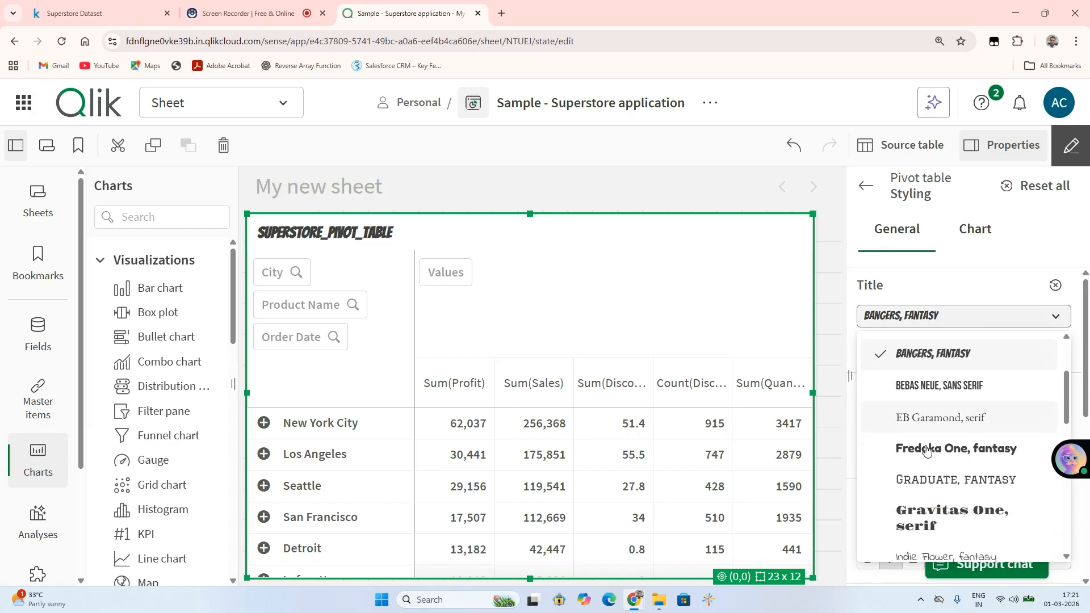
pyautogui.click(950, 470)
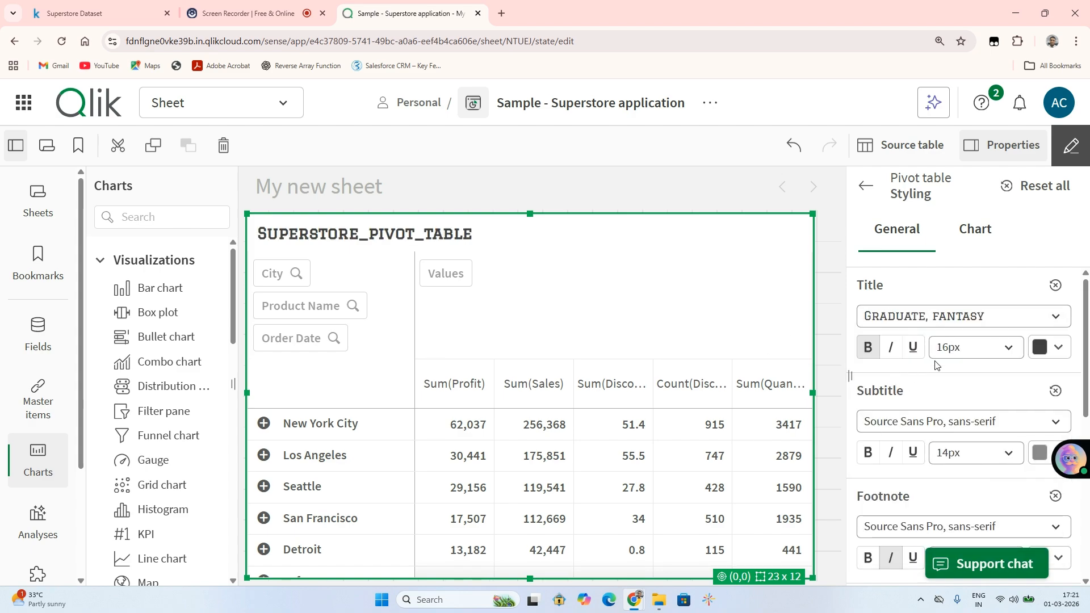
# Make the pivot table's title italic and set its font color to dark purple #40083f
pyautogui.click(889, 353)
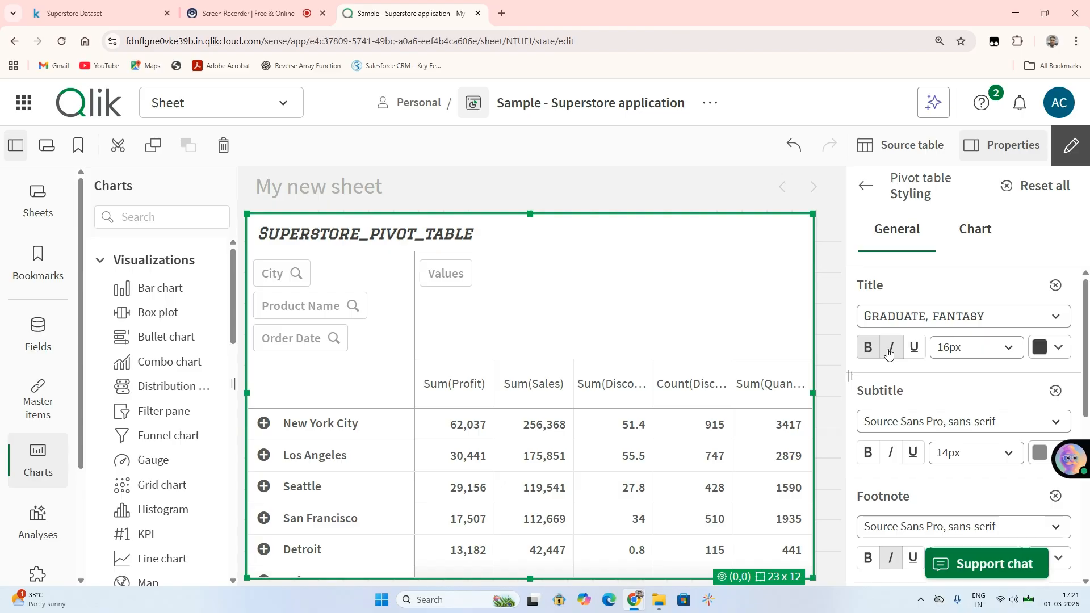
pyautogui.click(1043, 358)
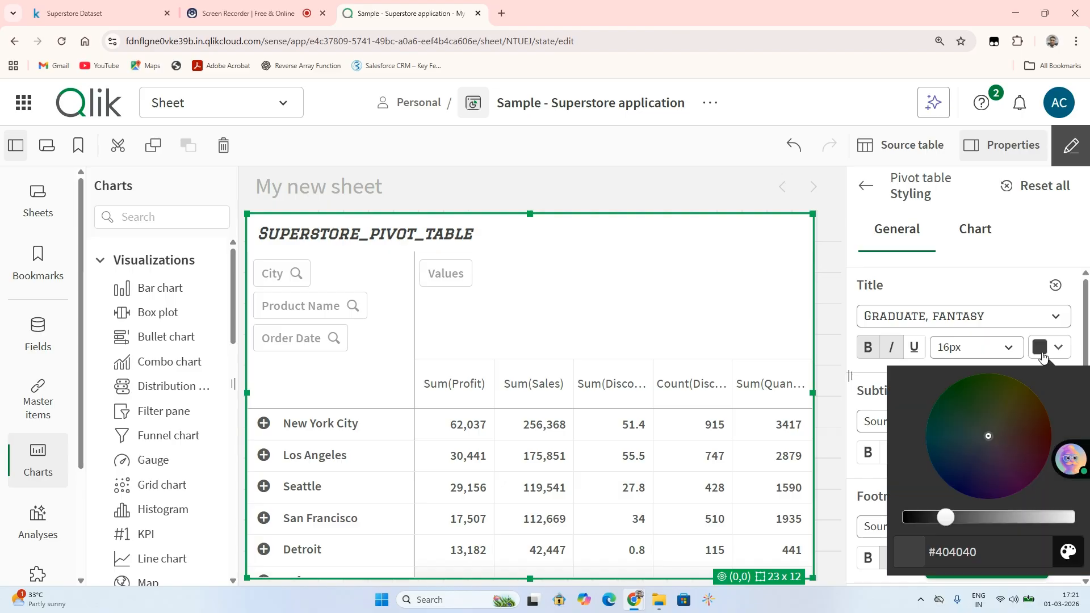
pyautogui.moveTo(989, 437)
pyautogui.mouseDown()
pyautogui.moveTo(974, 391)
pyautogui.moveTo(1035, 404)
pyautogui.moveTo(1014, 463)
pyautogui.moveTo(1018, 489)
pyautogui.mouseUp()
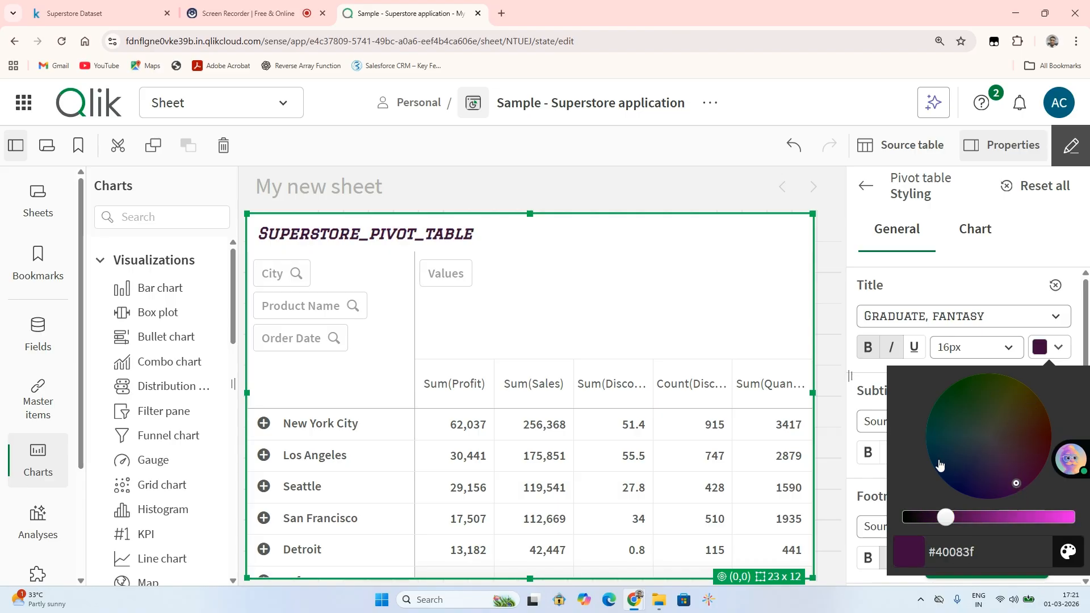
pyautogui.click(963, 296)
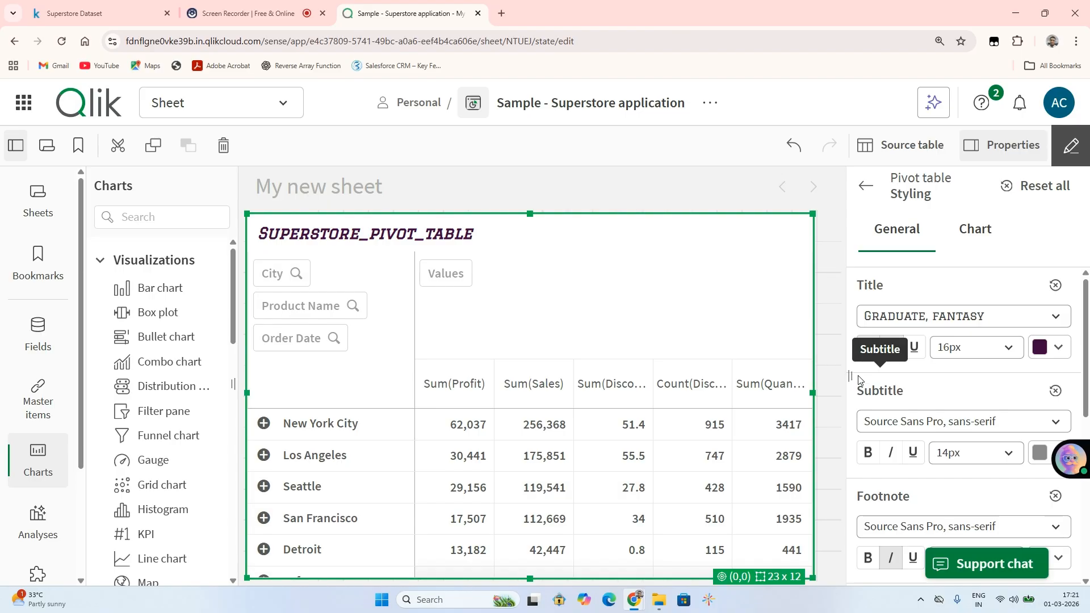
# Set the pivot table's background to the single color turquoise #10cfc9 at 94% opacity
pyautogui.scroll(-1, 988, 399)
pyautogui.scroll(-3, 989, 399)
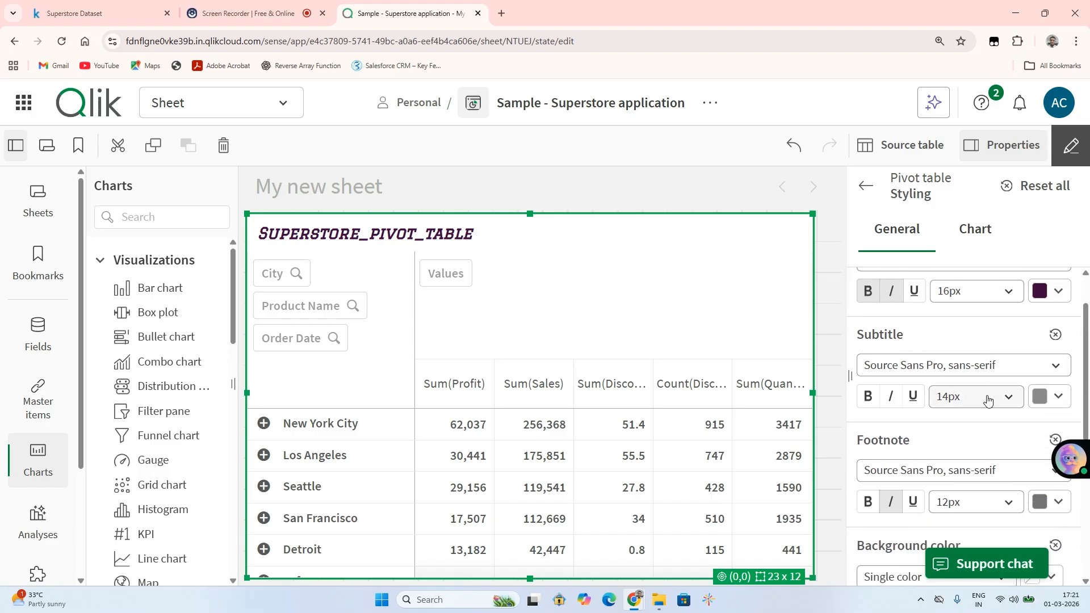
pyautogui.scroll(-4, 963, 372)
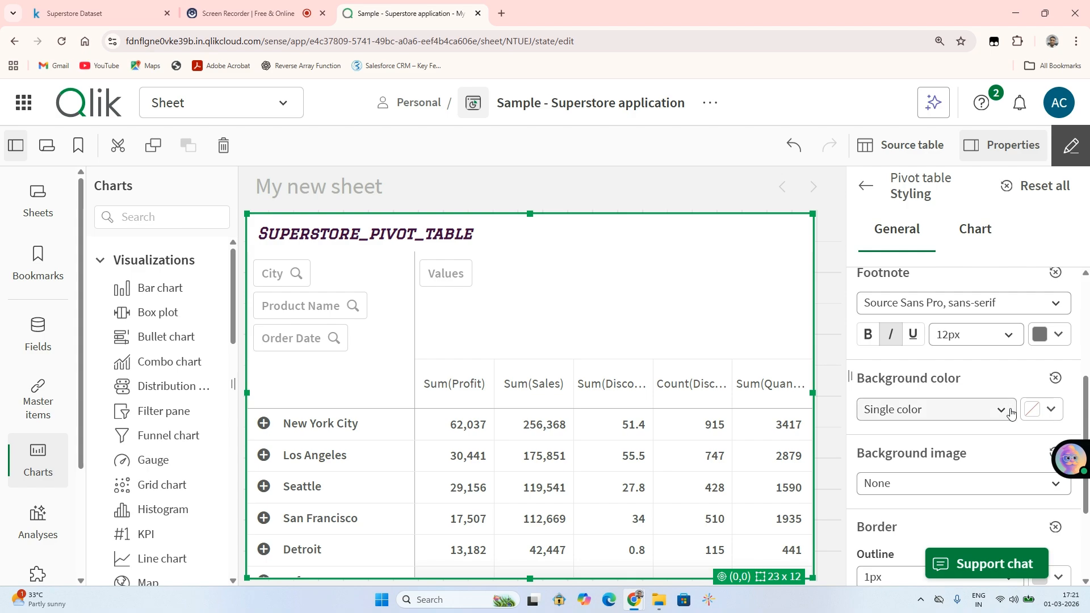
pyautogui.click(1042, 410)
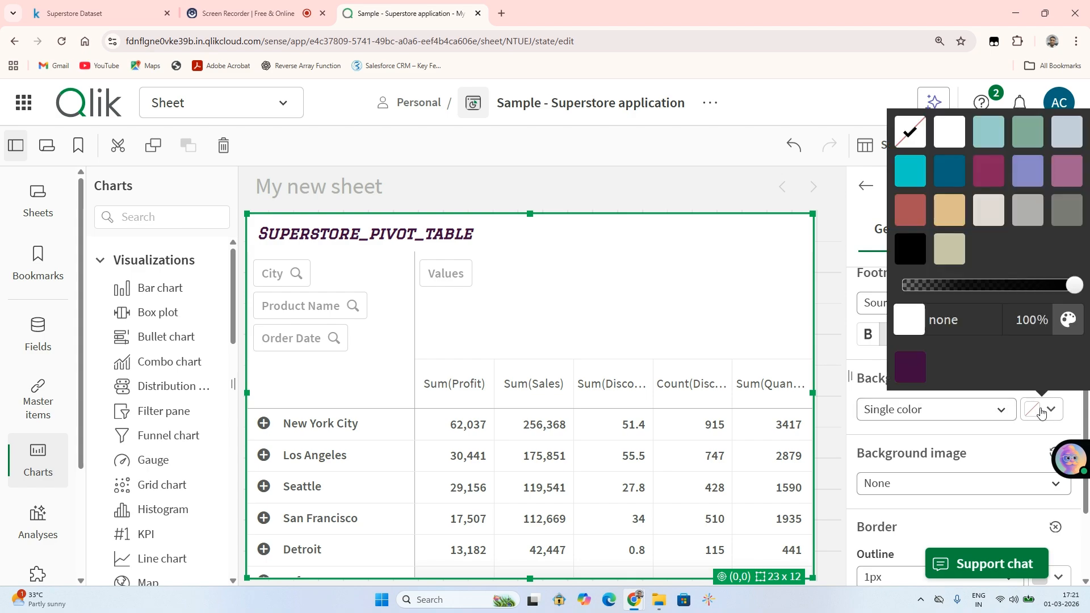
pyautogui.click(907, 183)
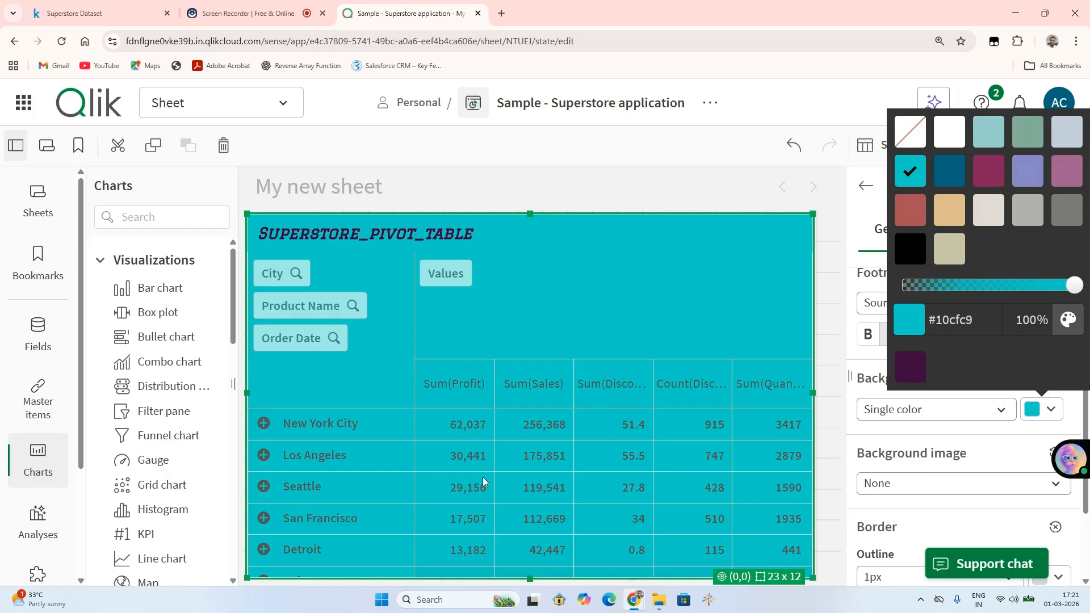
pyautogui.moveTo(1074, 286); pyautogui.dragTo(1045, 294)
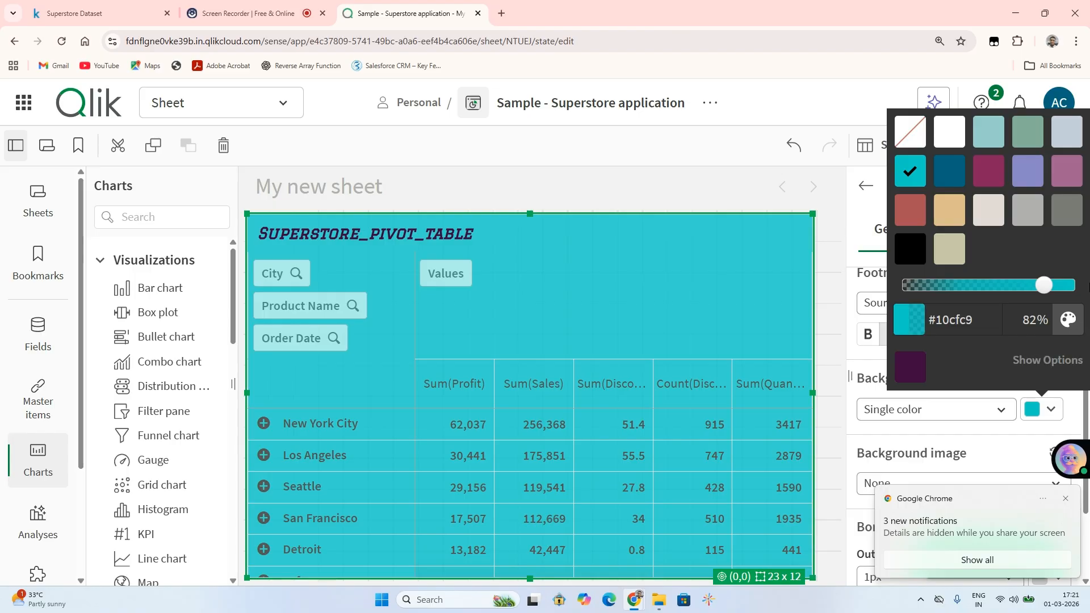
pyautogui.click(1068, 290)
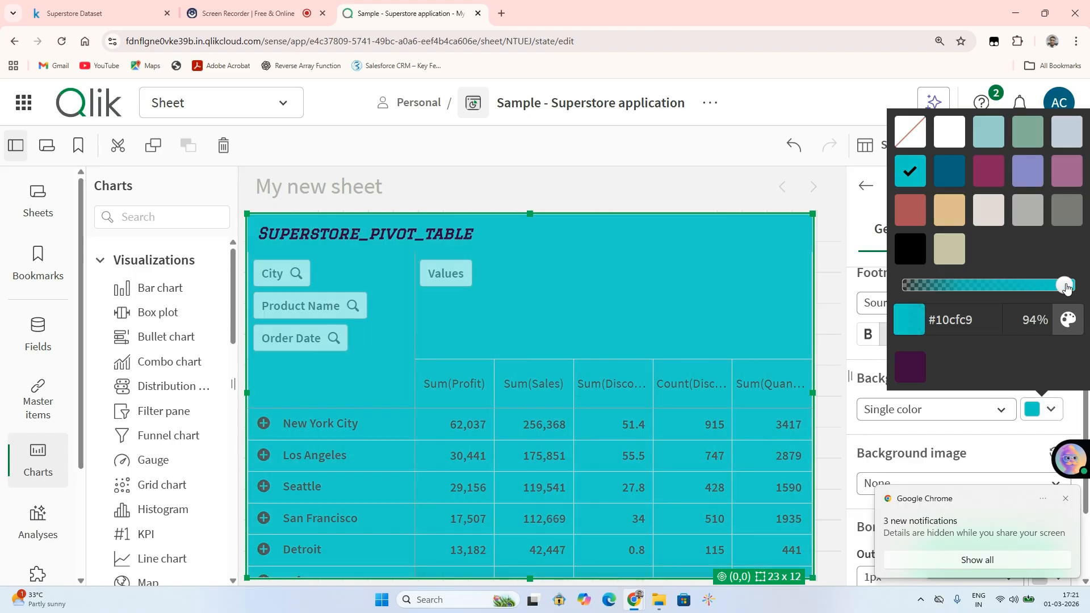
pyautogui.click(833, 176)
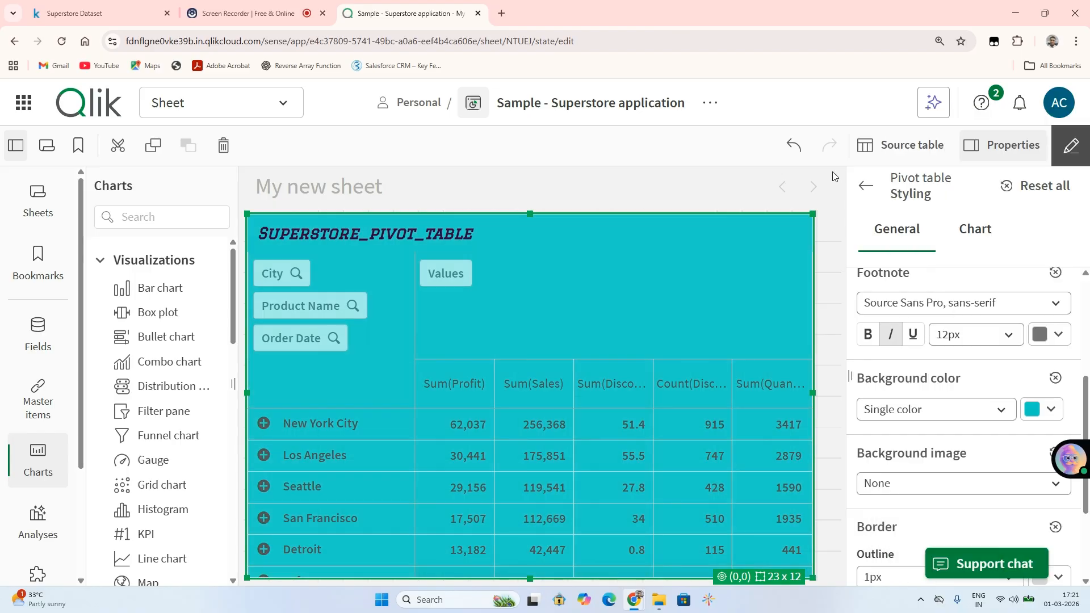
# Set the pivot table's border outline to 5px, and check the table's look while it is deselected
pyautogui.scroll(-2, 966, 398)
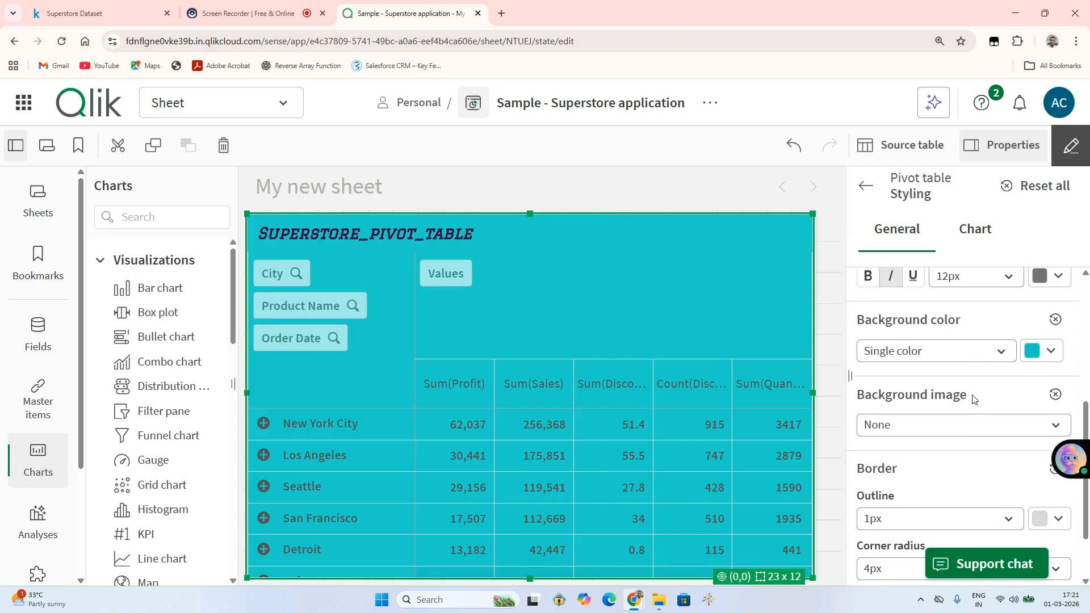
pyautogui.scroll(-1, 877, 468)
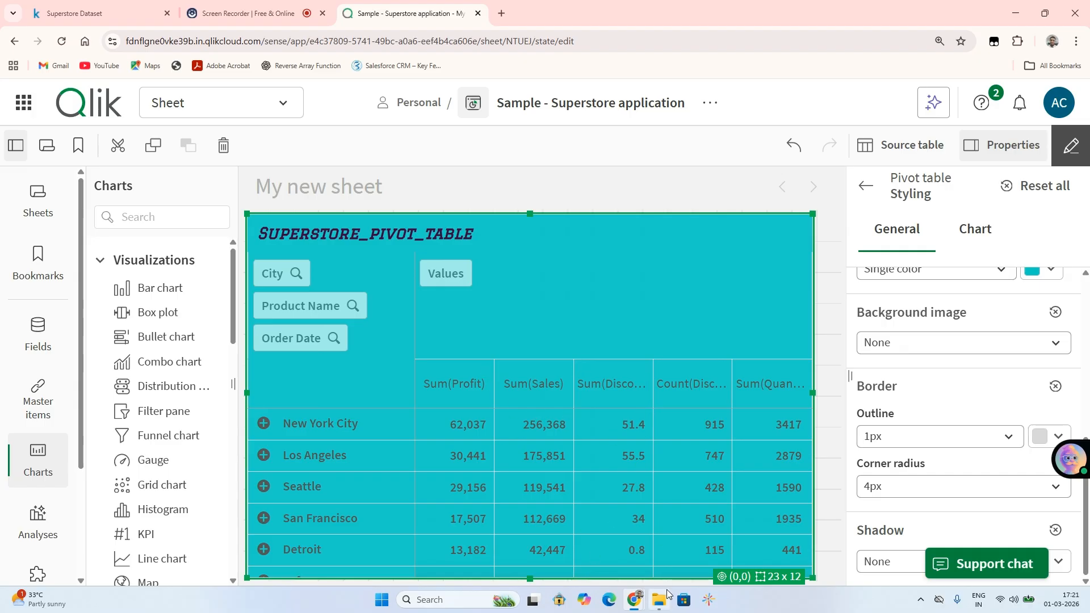
pyautogui.click(953, 452)
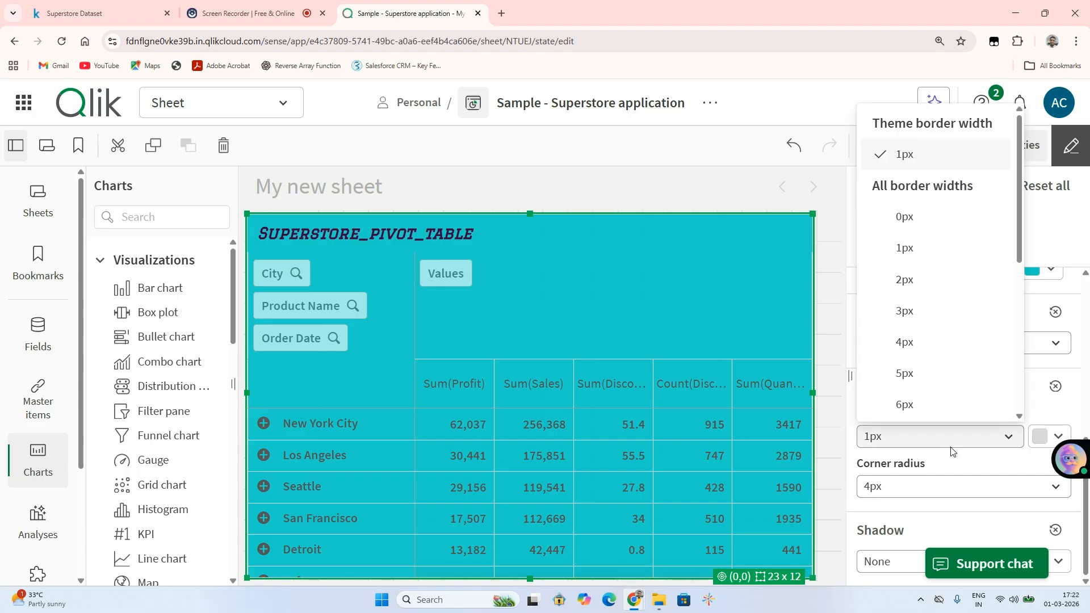
pyautogui.click(914, 372)
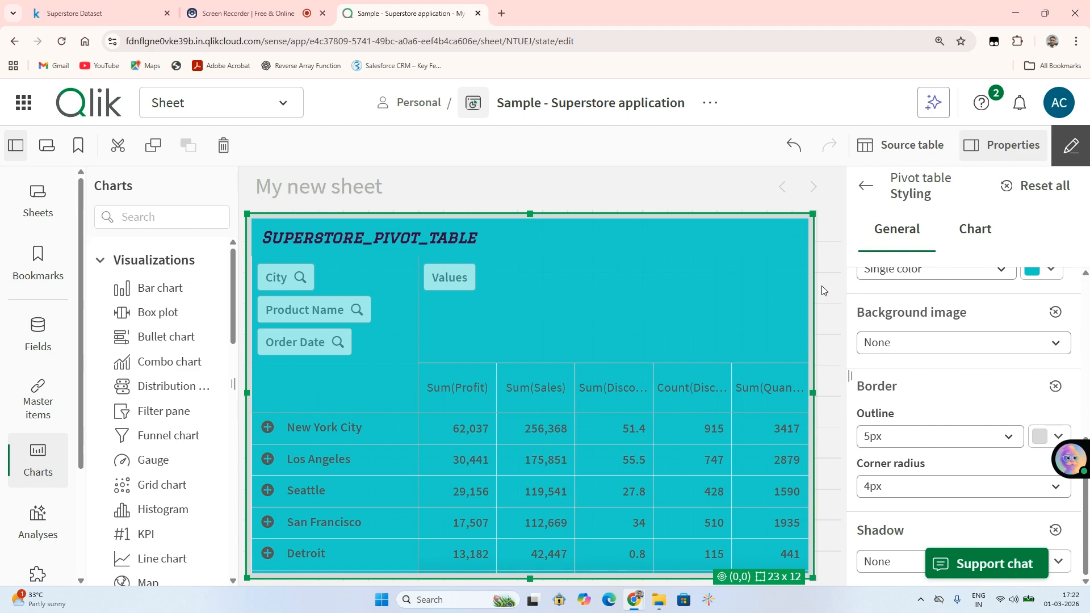
pyautogui.click(714, 188)
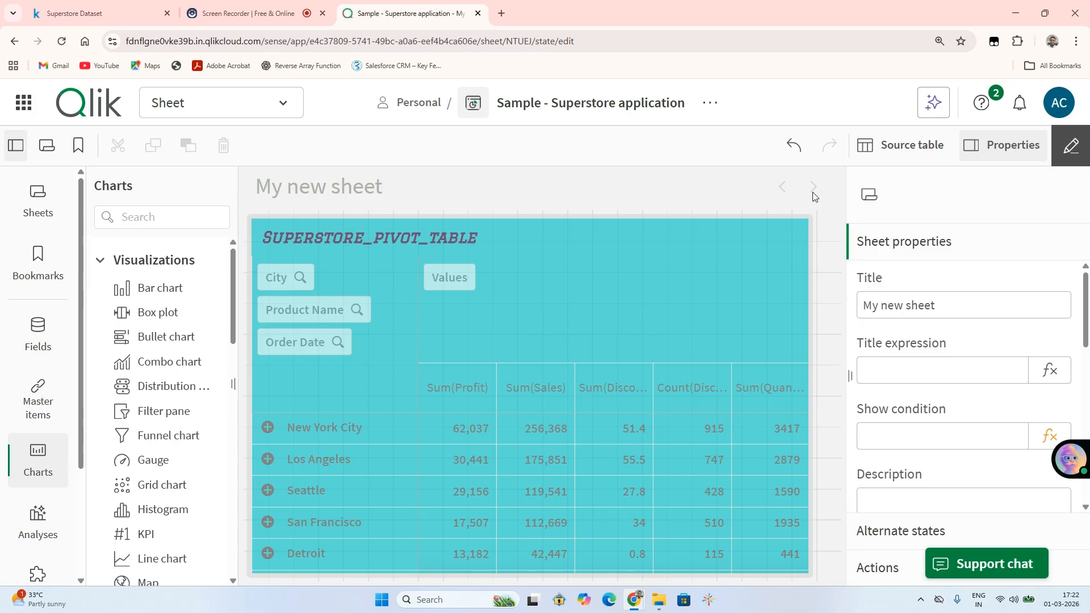
pyautogui.click(697, 321)
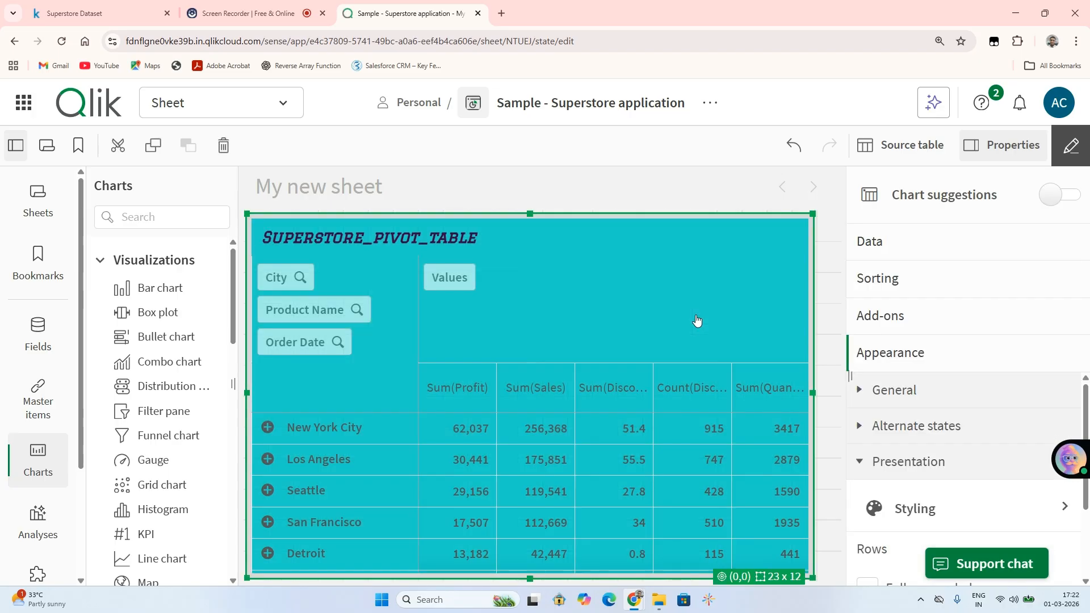
# Reopen the pivot table's styling options and set the border's corner radius to 6px
pyautogui.click(887, 502)
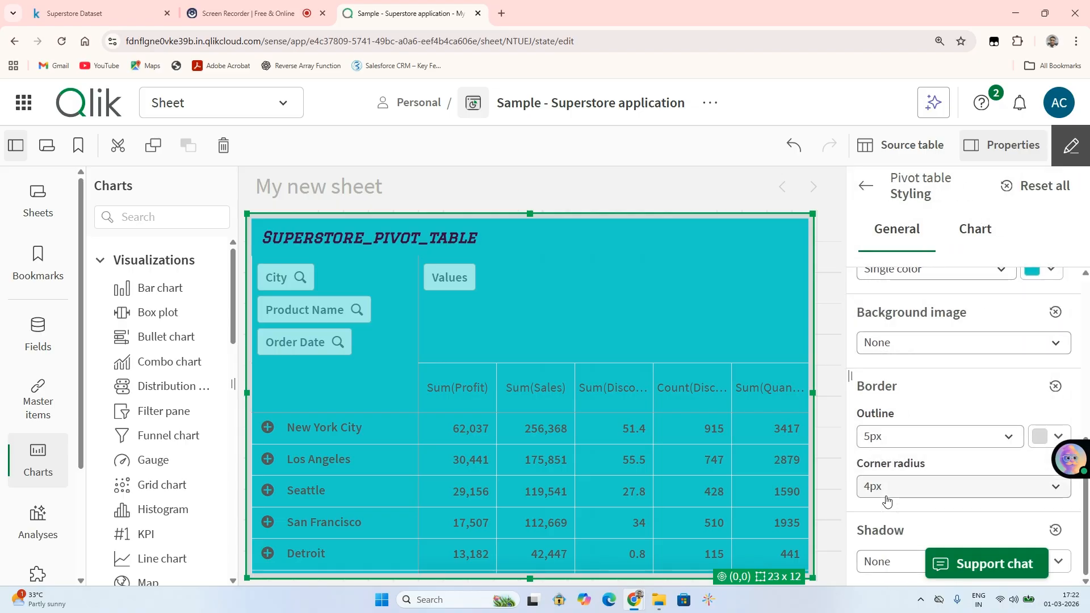
pyautogui.scroll(5, 908, 303)
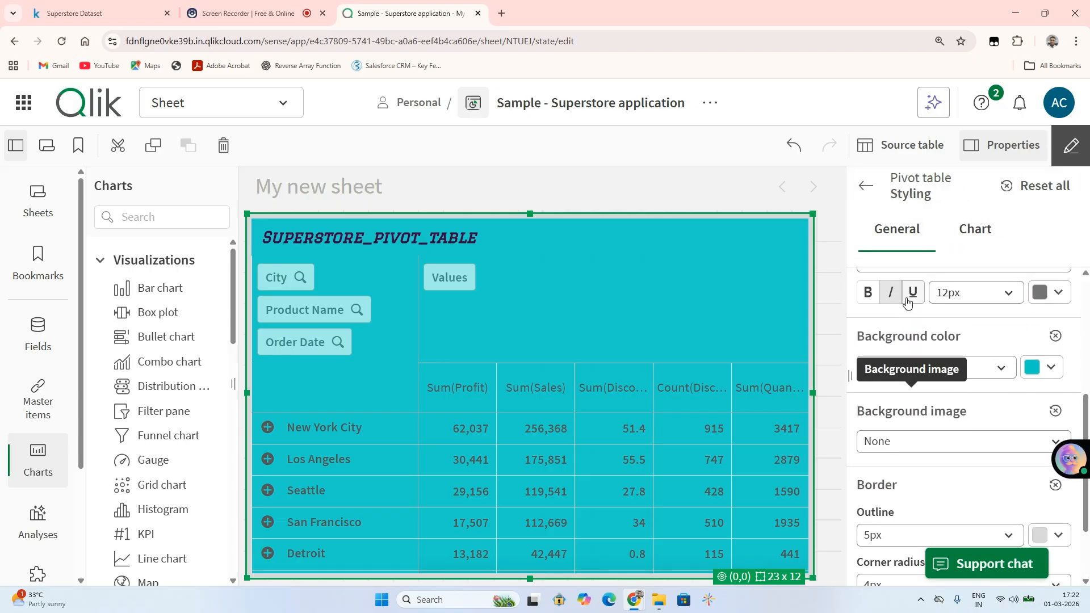
pyautogui.scroll(2, 908, 303)
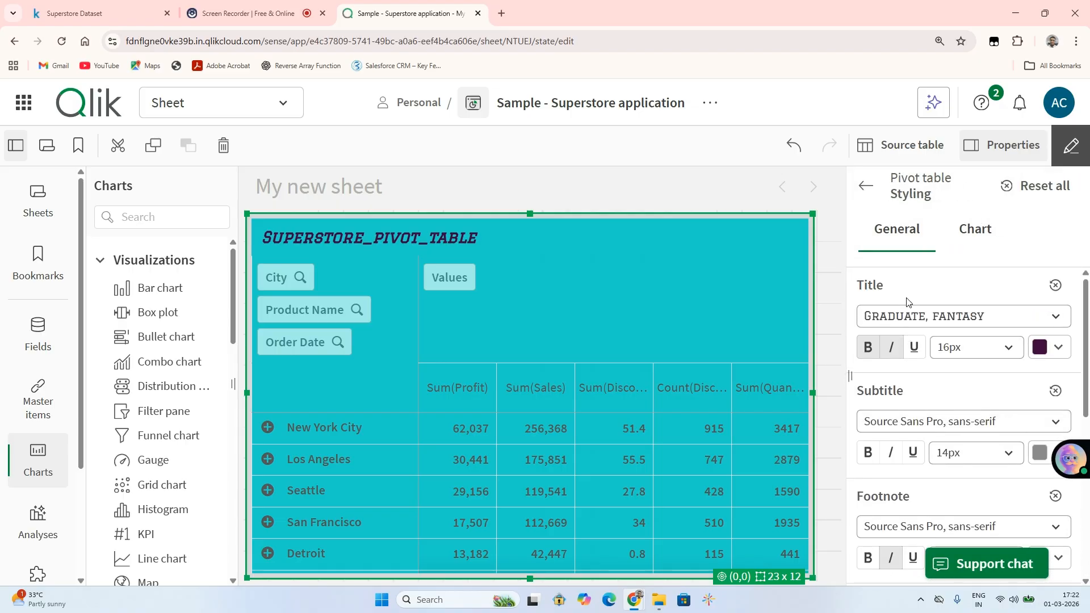
pyautogui.scroll(-6, 907, 303)
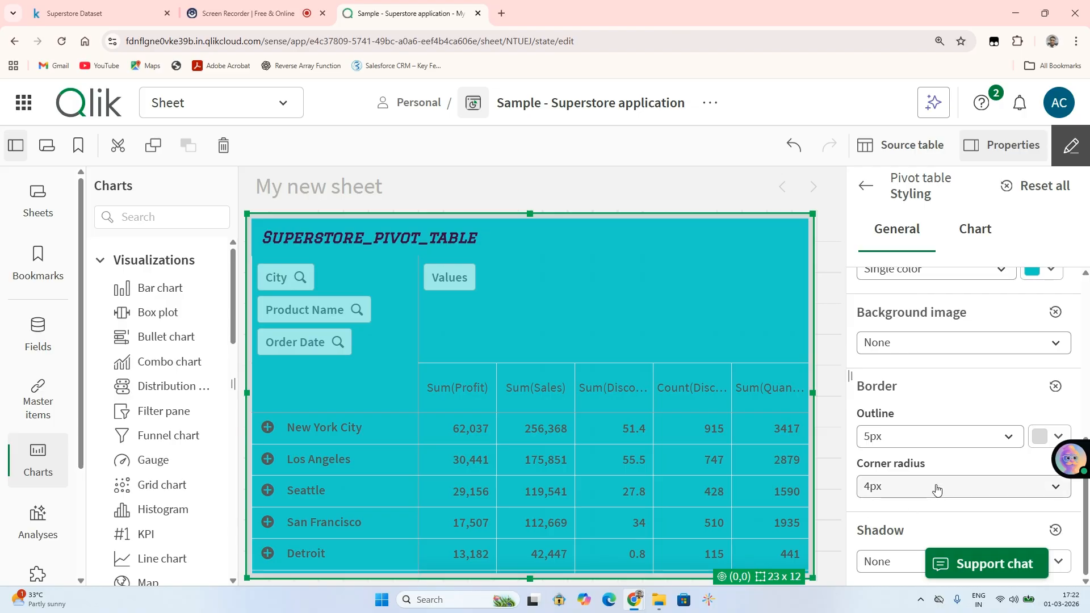
pyautogui.click(986, 489)
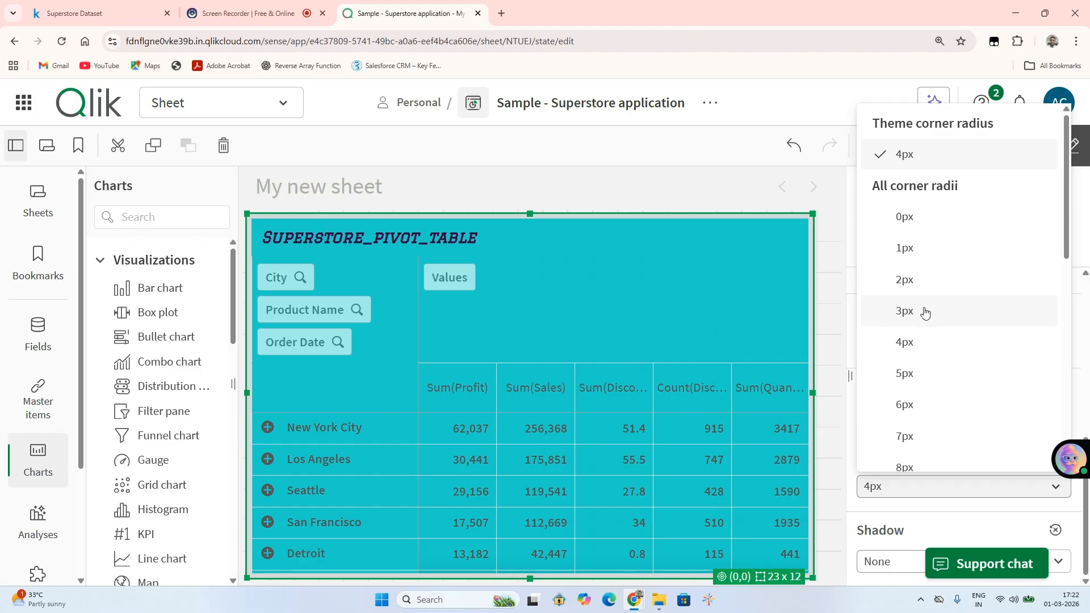
pyautogui.click(907, 407)
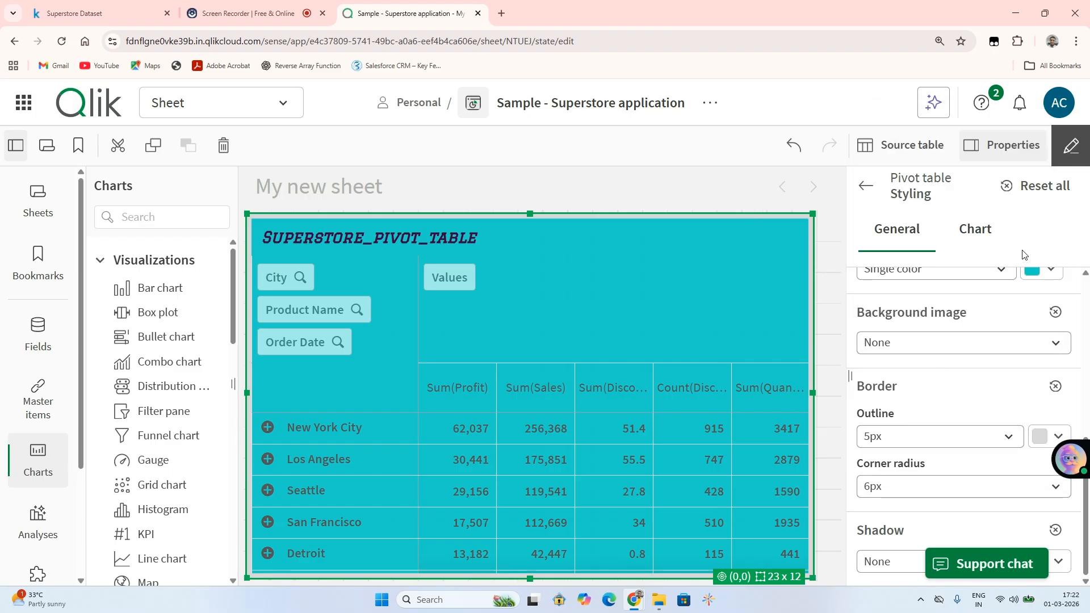
# Try blue #286eb5 and green #79b545 for the pivot table's header, and set its font color to dark blue #0d117d
pyautogui.click(983, 233)
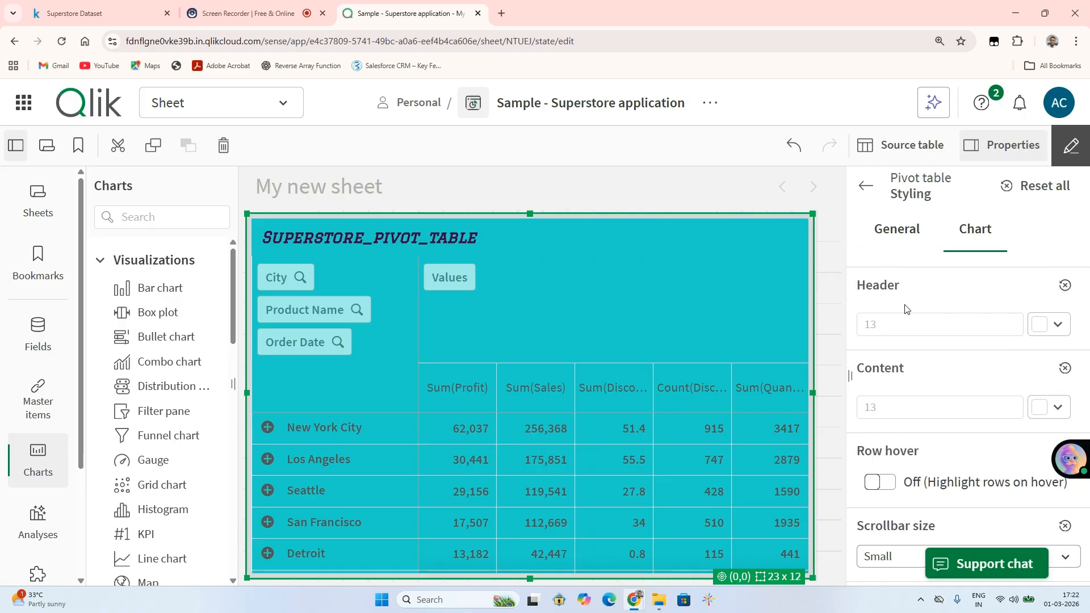
pyautogui.click(1047, 327)
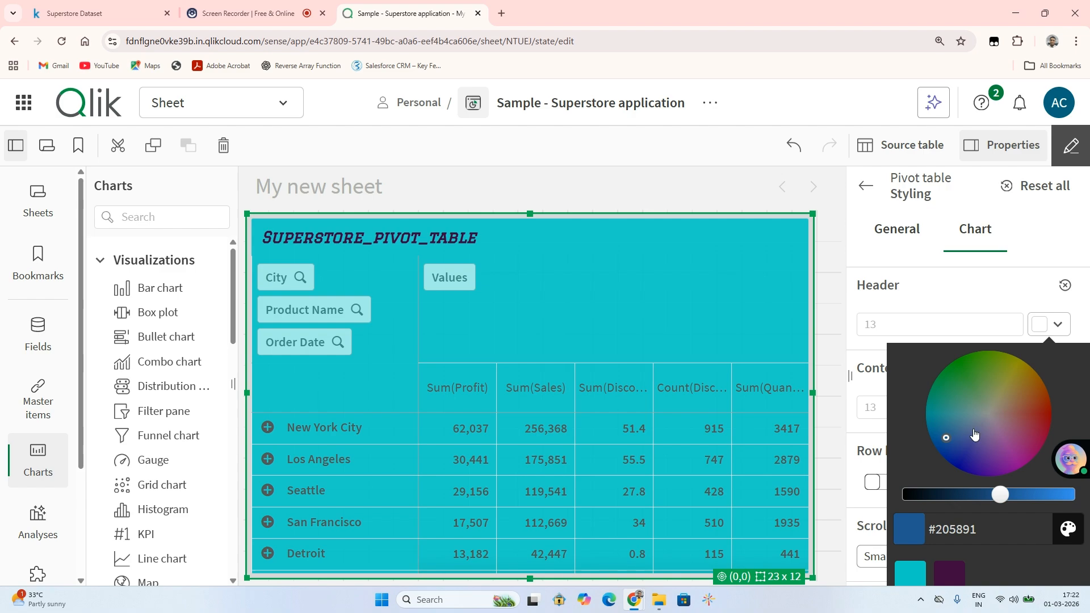
pyautogui.click(1026, 499)
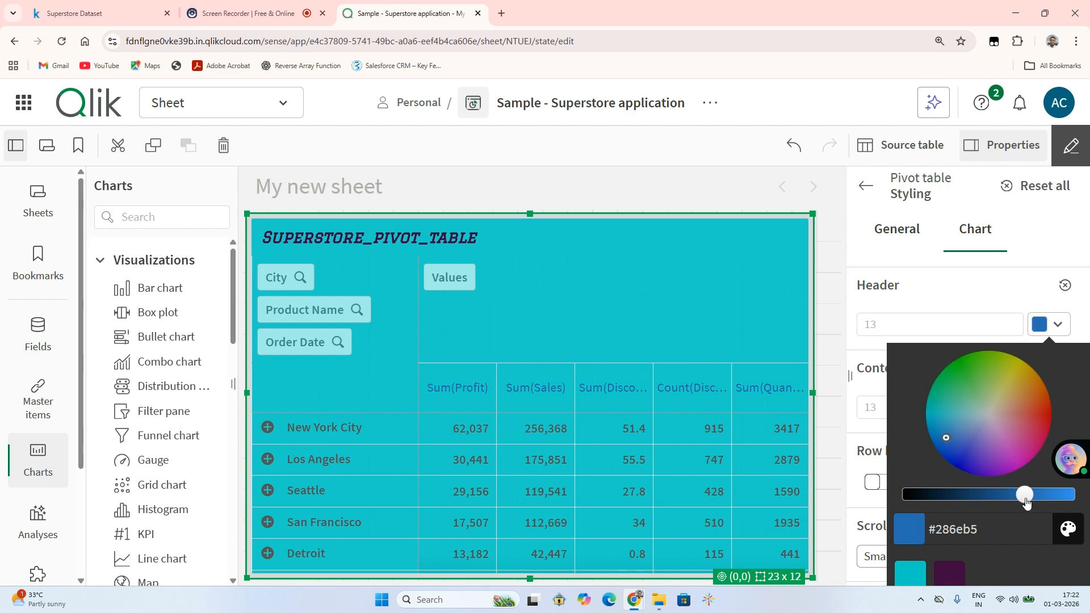
pyautogui.click(962, 290)
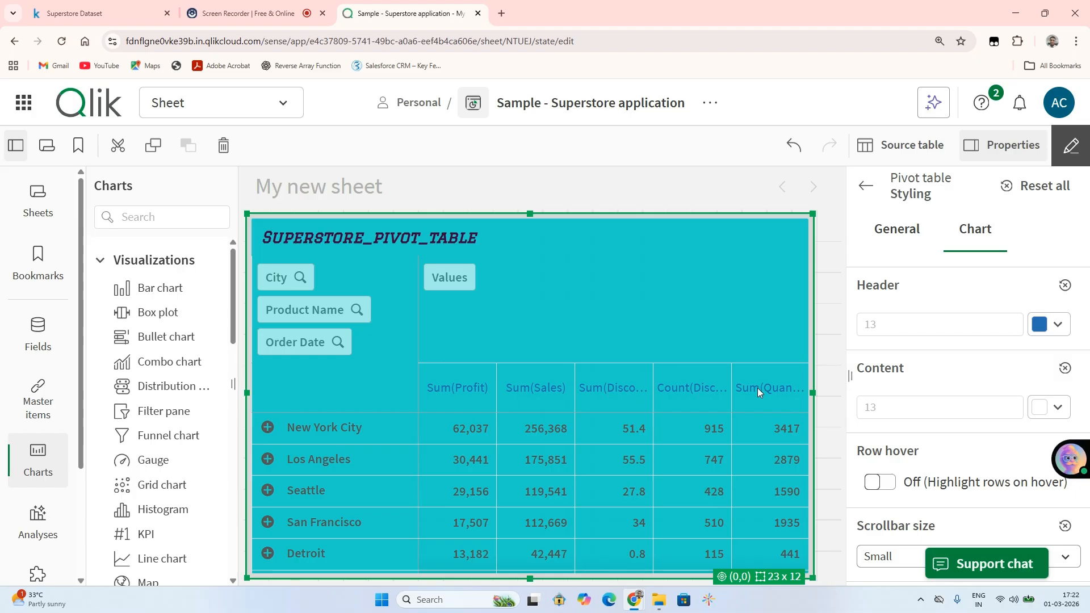
pyautogui.click(1048, 334)
pyautogui.click(988, 376)
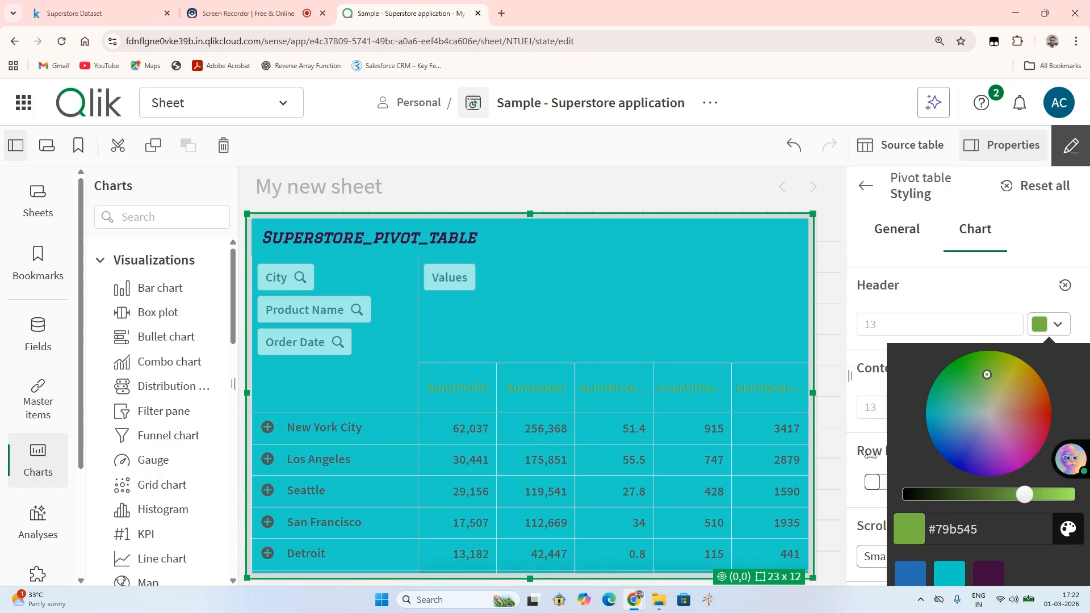
pyautogui.click(946, 430)
pyautogui.click(959, 448)
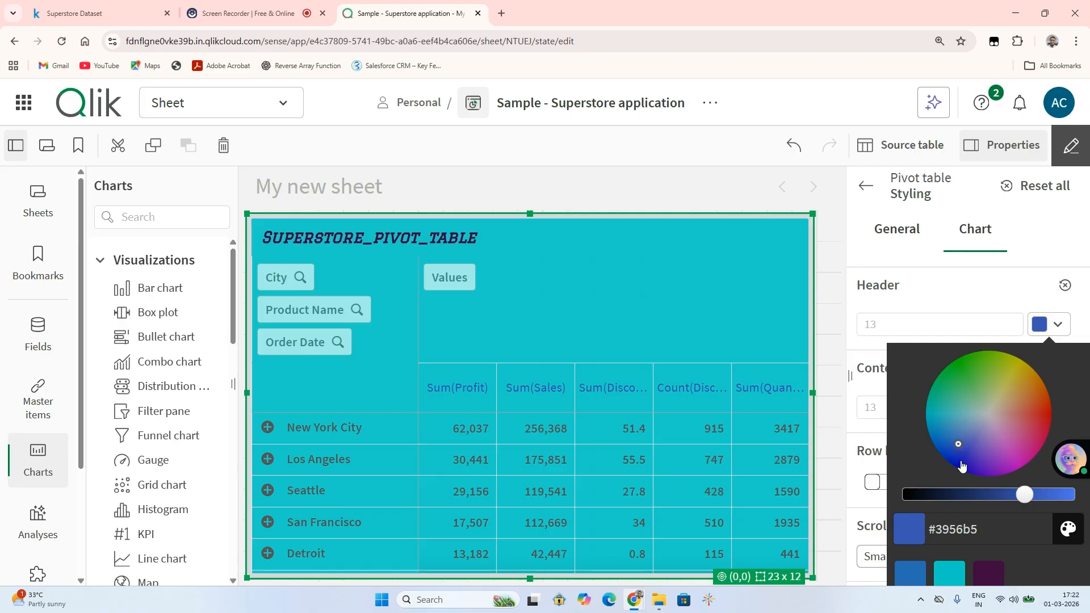
pyautogui.click(957, 457)
pyautogui.click(958, 461)
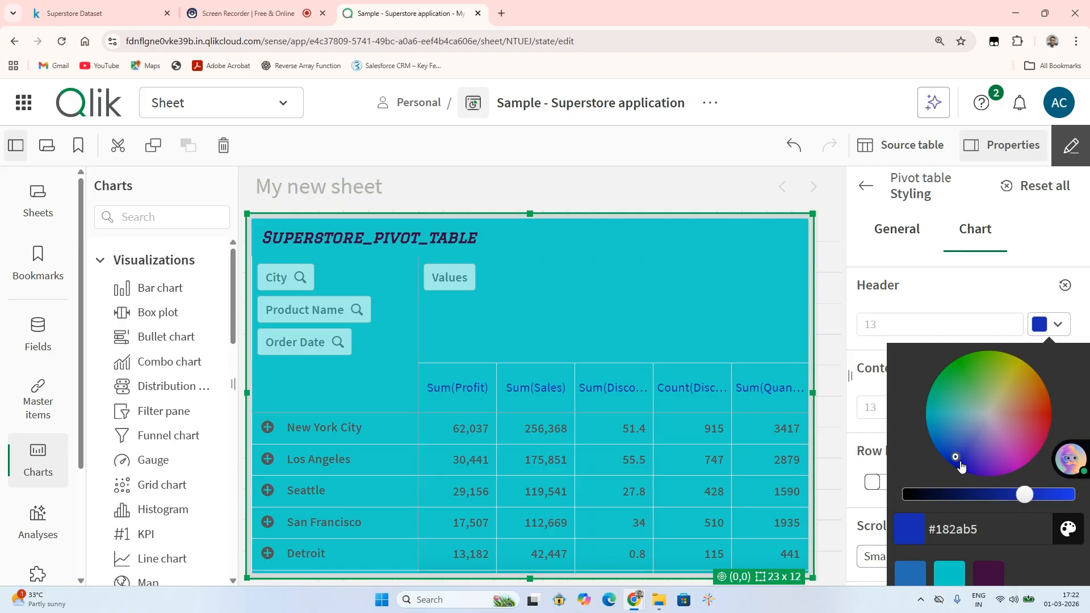
pyautogui.click(939, 495)
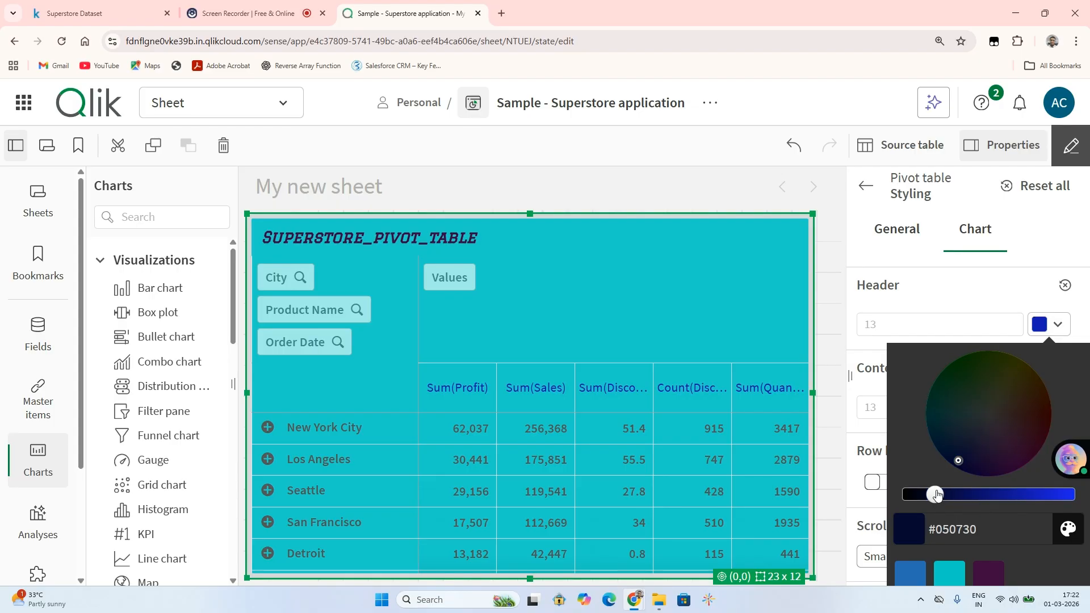
pyautogui.moveTo(938, 496); pyautogui.dragTo(989, 495)
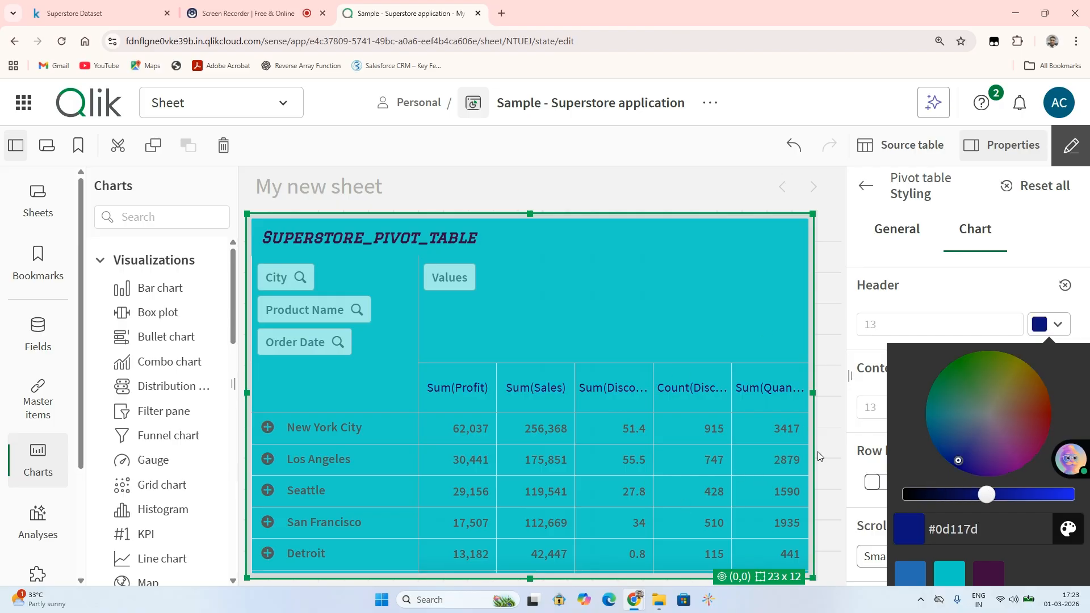
pyautogui.click(921, 311)
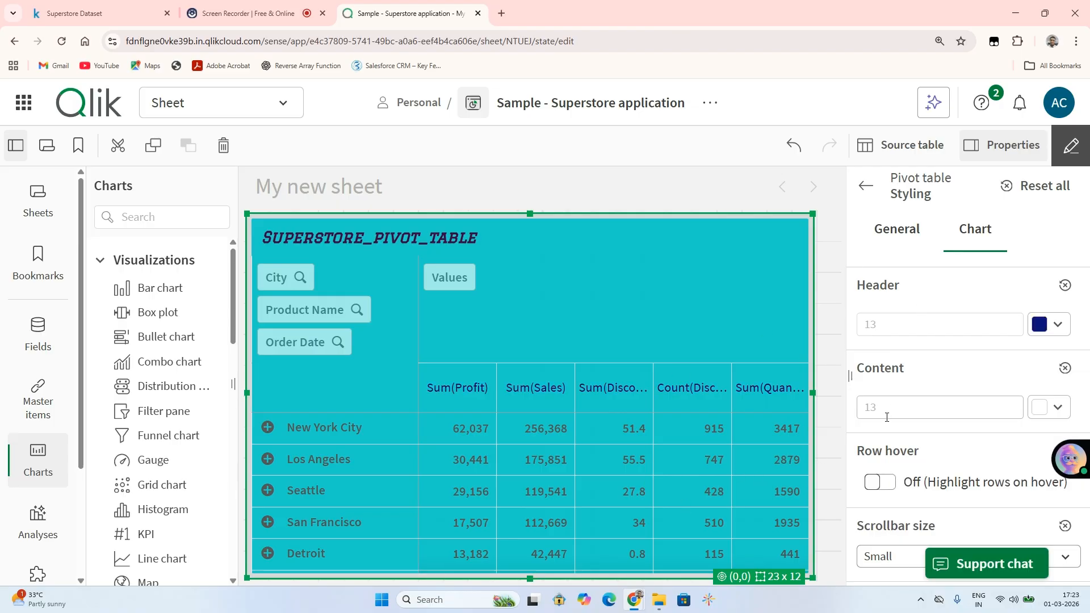
# Set the pivot table's scrollbar size to Medium and hide the support chat
pyautogui.click(883, 555)
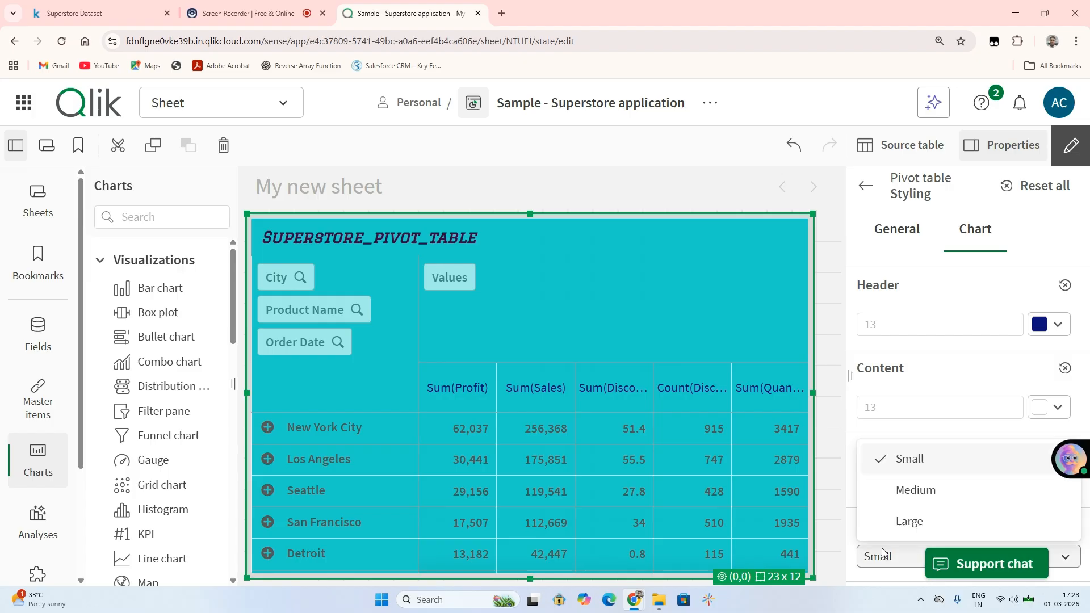
pyautogui.click(897, 497)
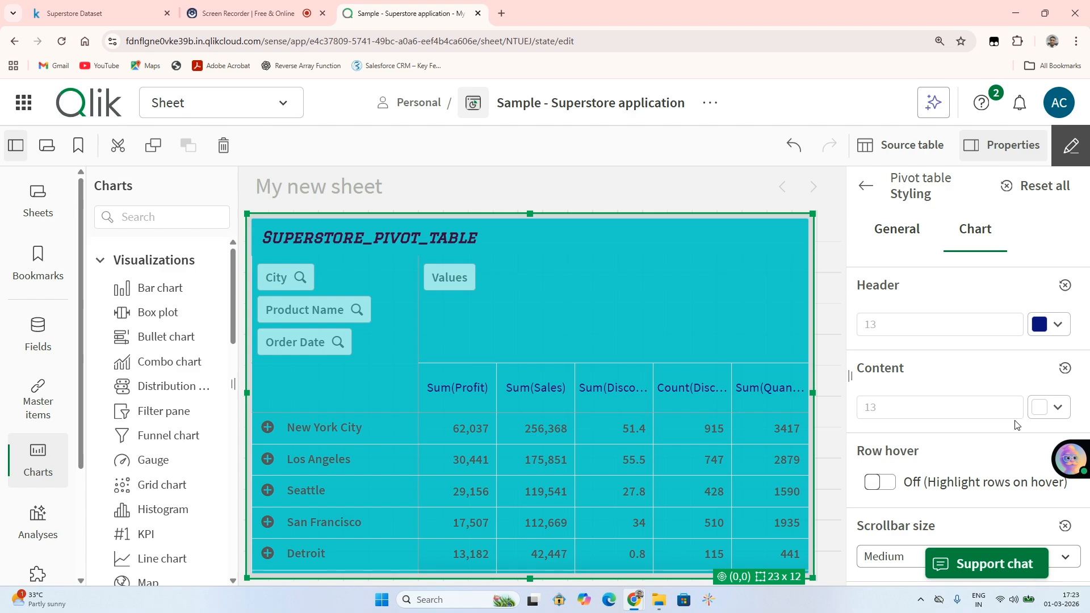
pyautogui.click(891, 229)
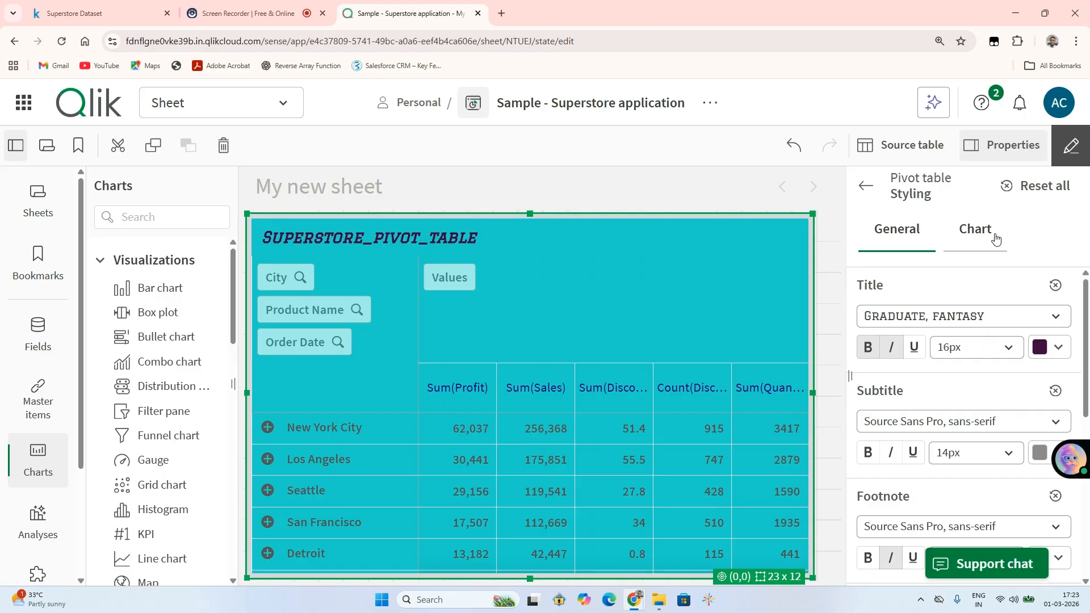
pyautogui.click(960, 234)
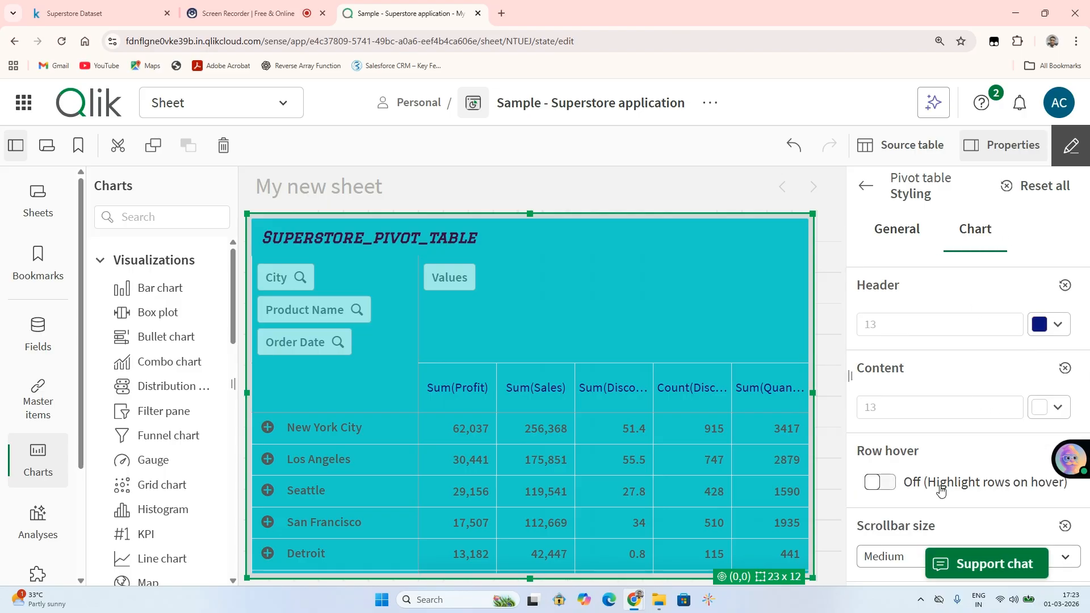
pyautogui.click(1052, 560)
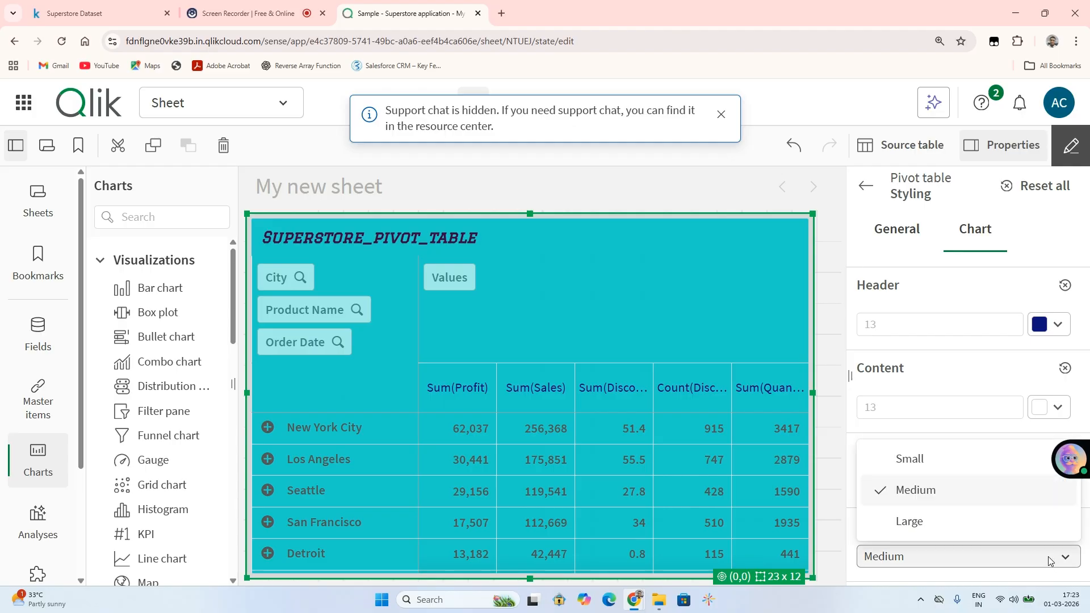
pyautogui.click(921, 494)
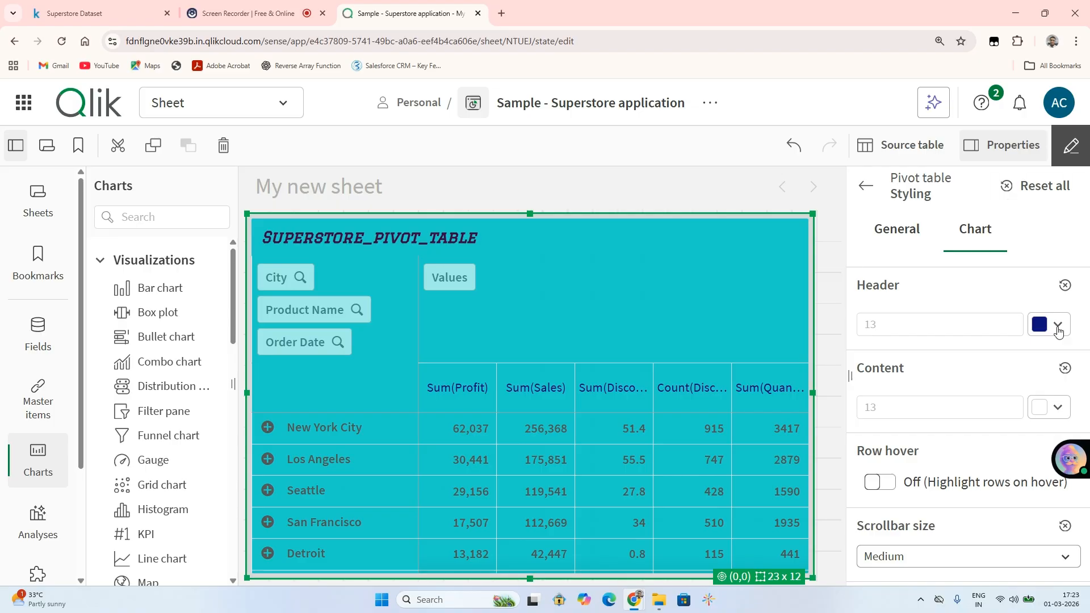
# Try turquoise #10cfc9 for the pivot table's content font, and set its color to dark blue #0d117d
pyautogui.click(1055, 410)
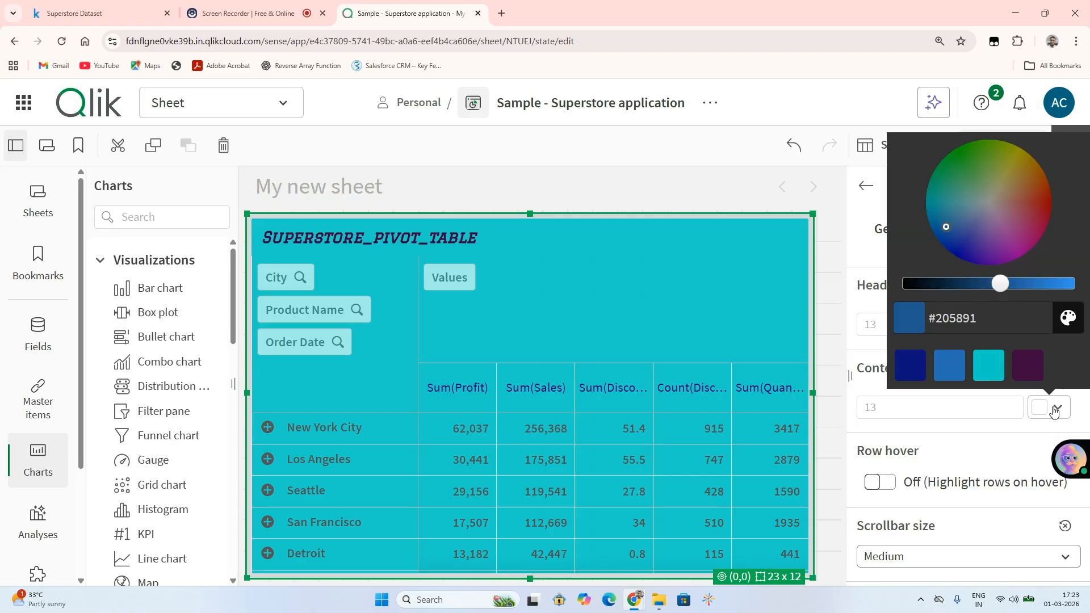
pyautogui.click(991, 360)
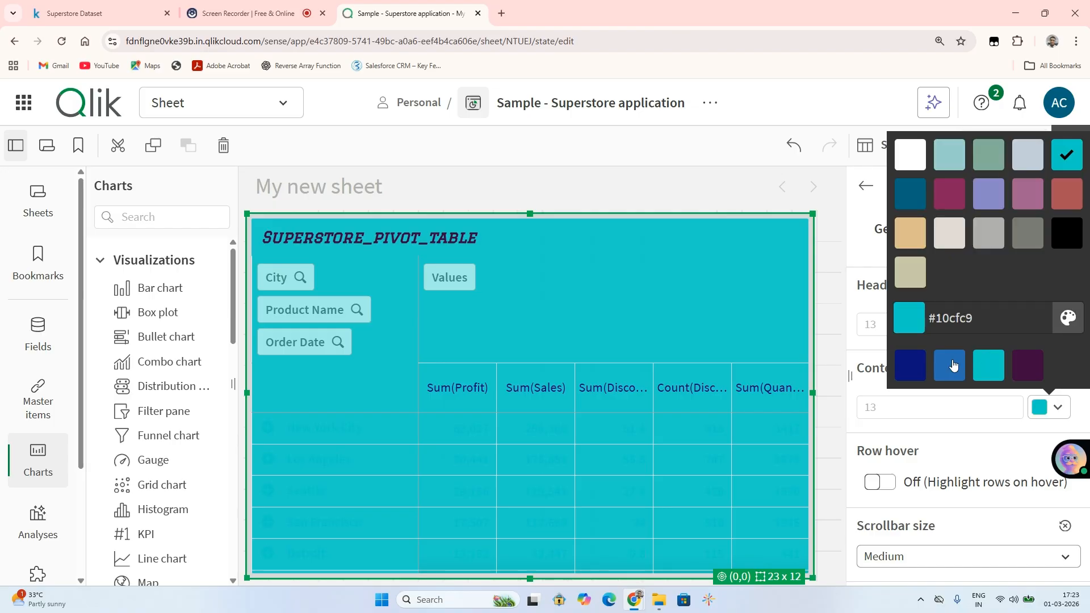
pyautogui.click(910, 368)
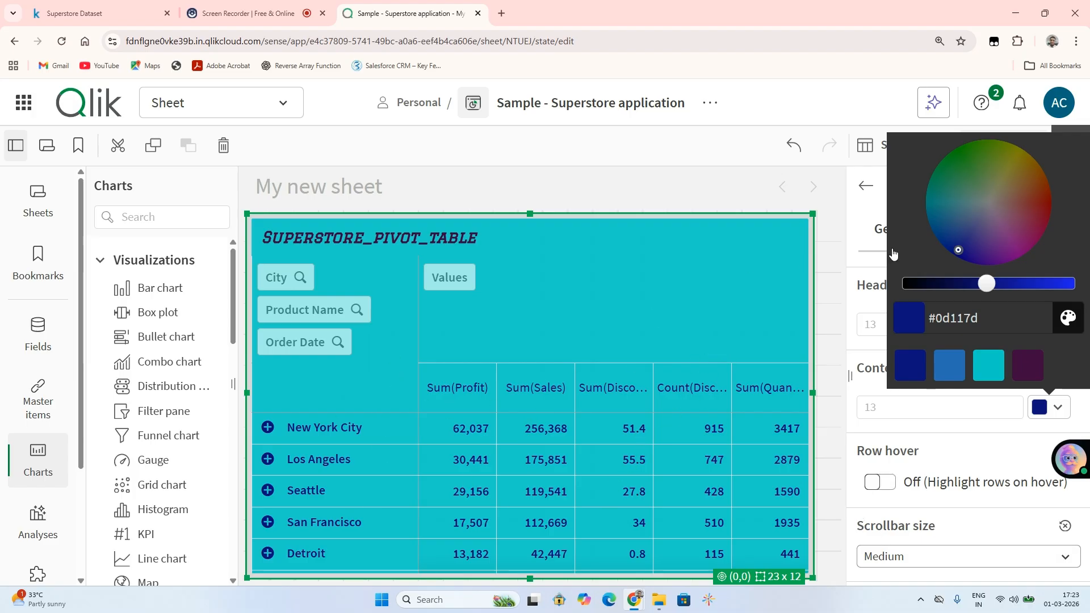
pyautogui.click(994, 370)
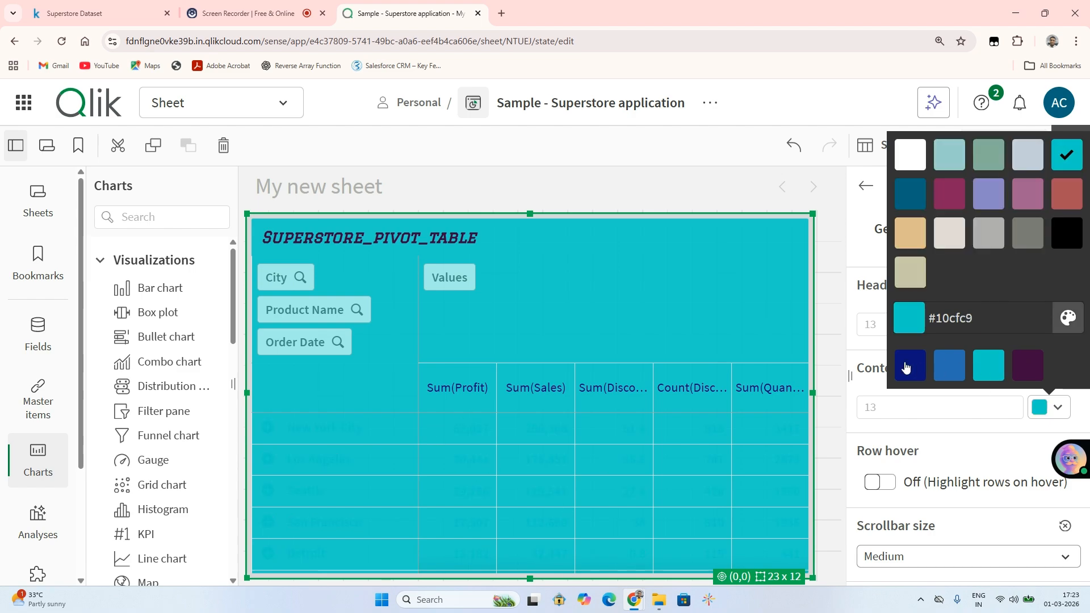
pyautogui.click(906, 368)
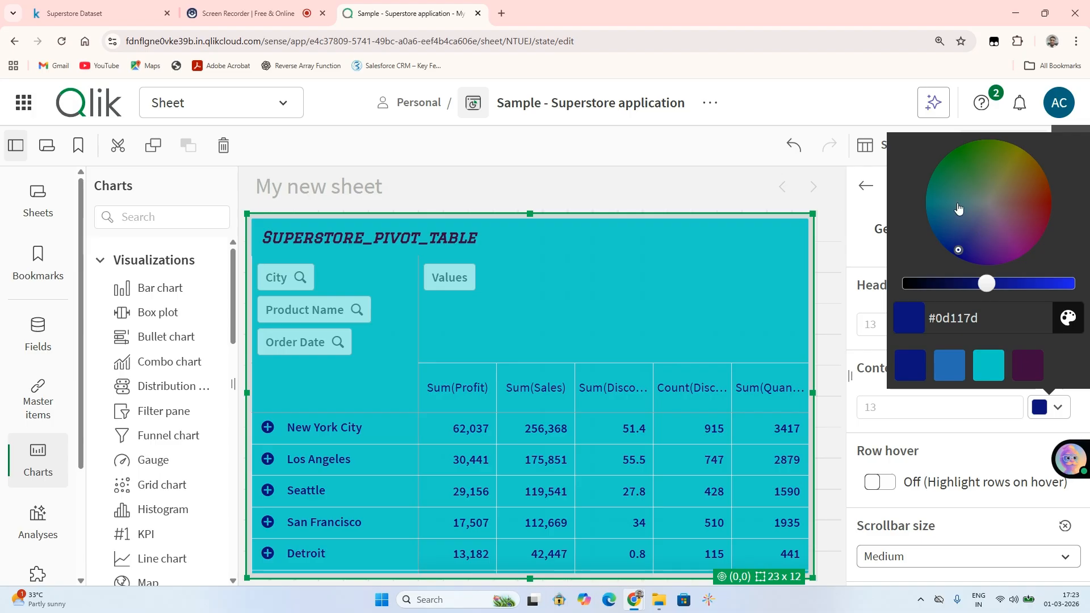
pyautogui.click(733, 181)
pyautogui.click(735, 182)
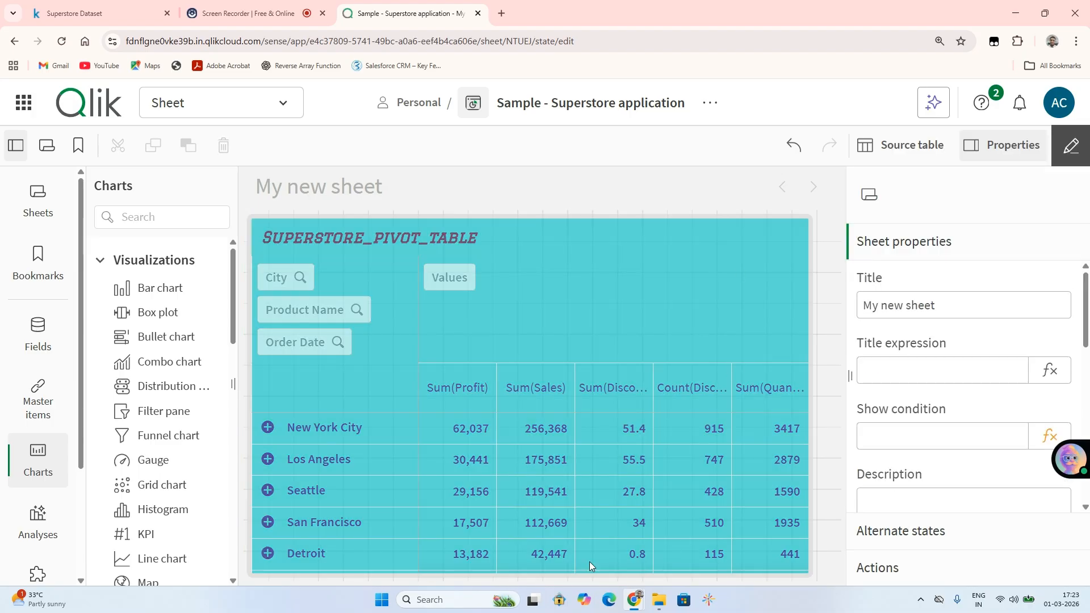
# Leave the sheet's edit mode and look through the styled pivot table's city rows
pyautogui.click(660, 392)
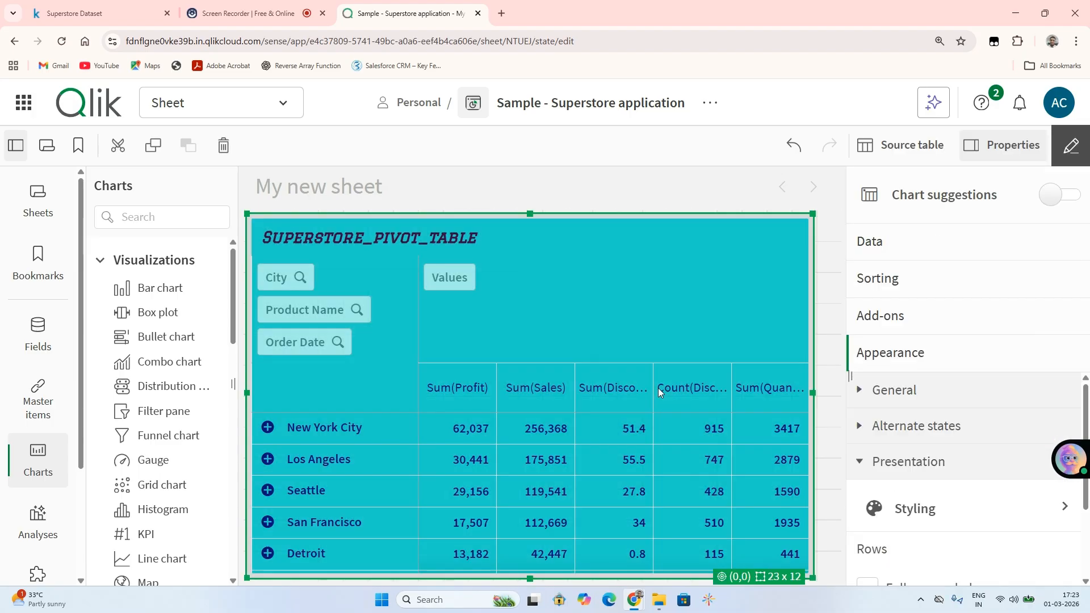
pyautogui.click(1071, 145)
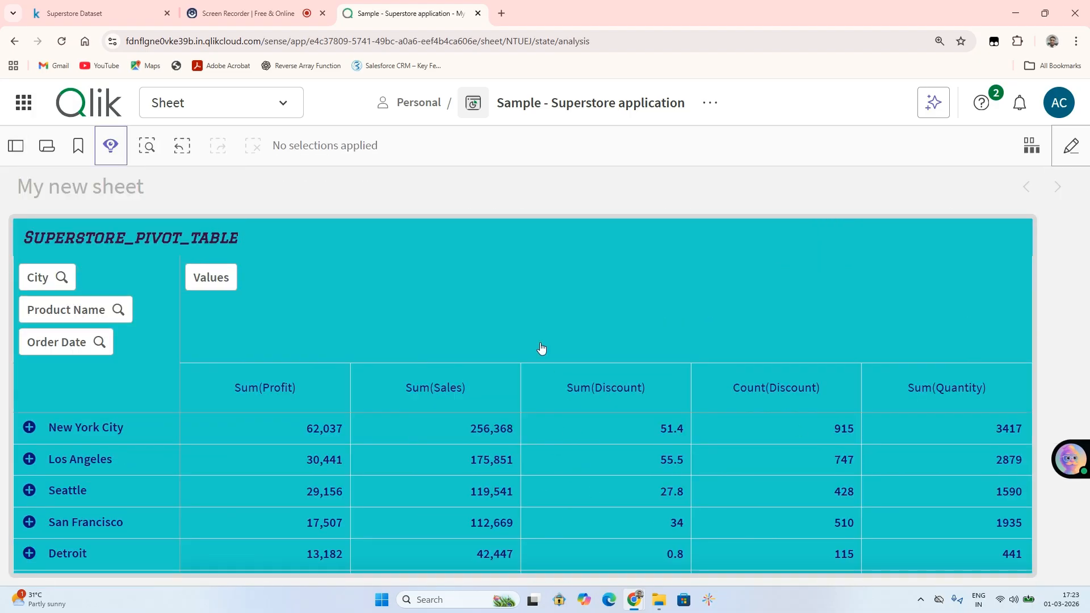
pyautogui.scroll(-5, 542, 349)
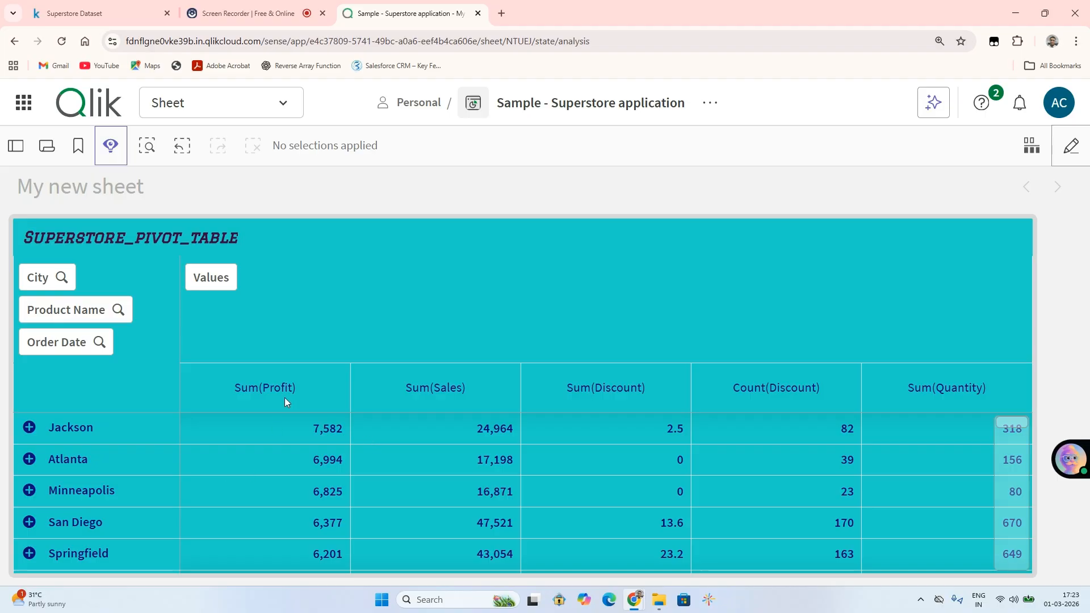
# Filter the pivot table by the city Akron and the product Acco Hanging Data Binders
pyautogui.click(41, 276)
pyautogui.click(151, 269)
pyautogui.click(295, 139)
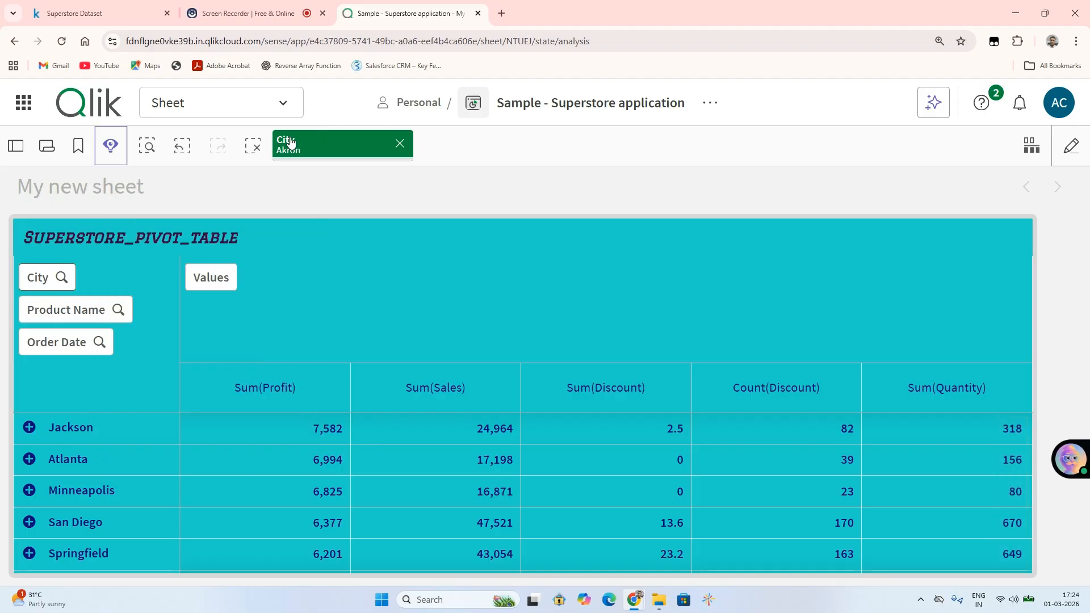
pyautogui.click(109, 307)
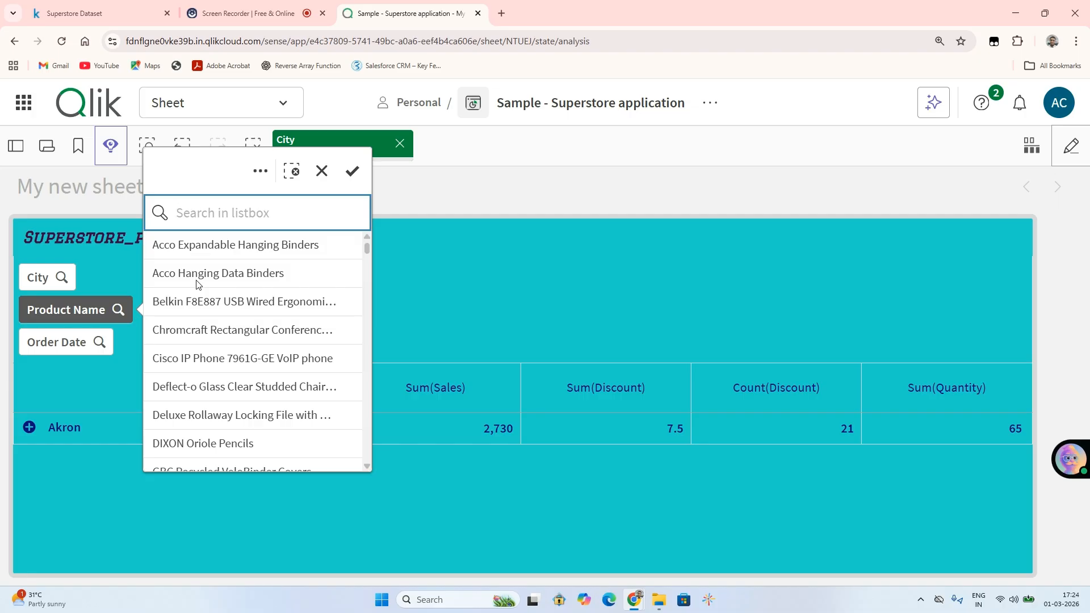
pyautogui.click(197, 280)
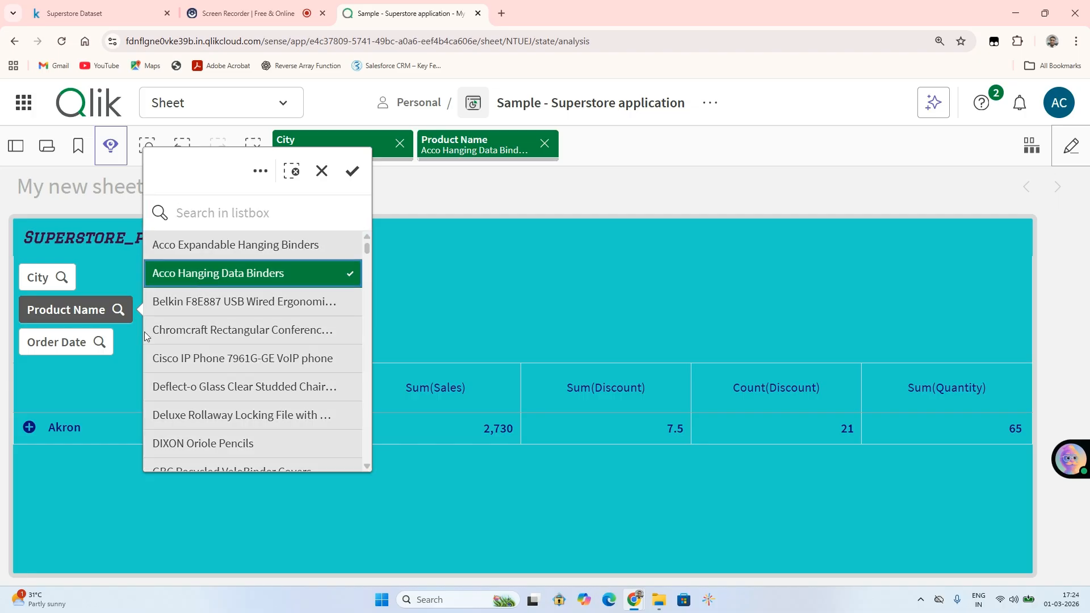
pyautogui.click(352, 171)
# Filter the pivot table by order date 2/16/2014, and clear the filter selections
pyautogui.click(97, 339)
pyautogui.scroll(-10, 276, 340)
pyautogui.click(264, 454)
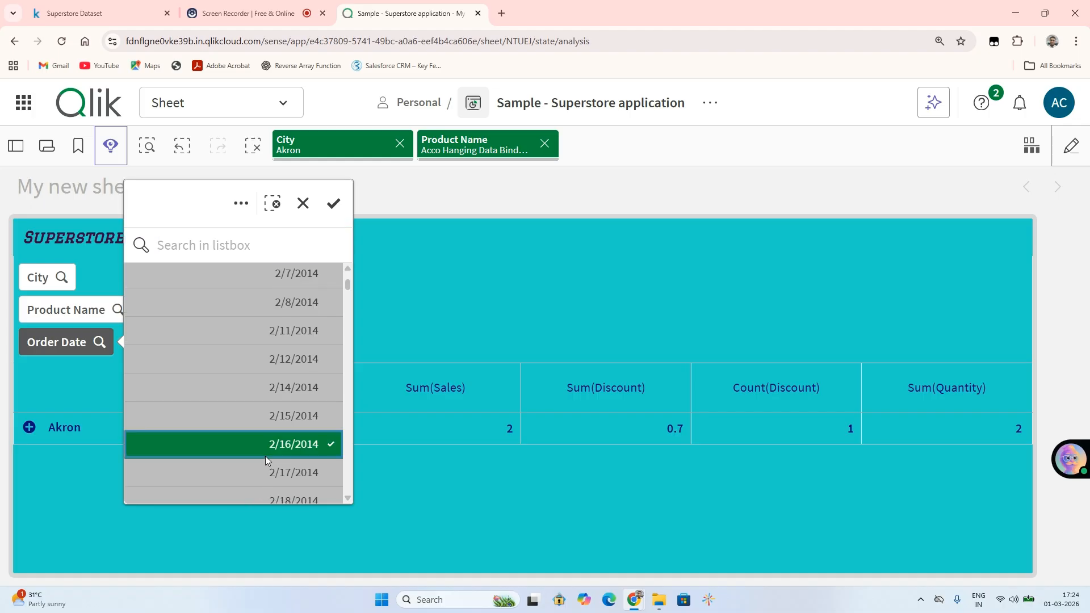
pyautogui.click(334, 206)
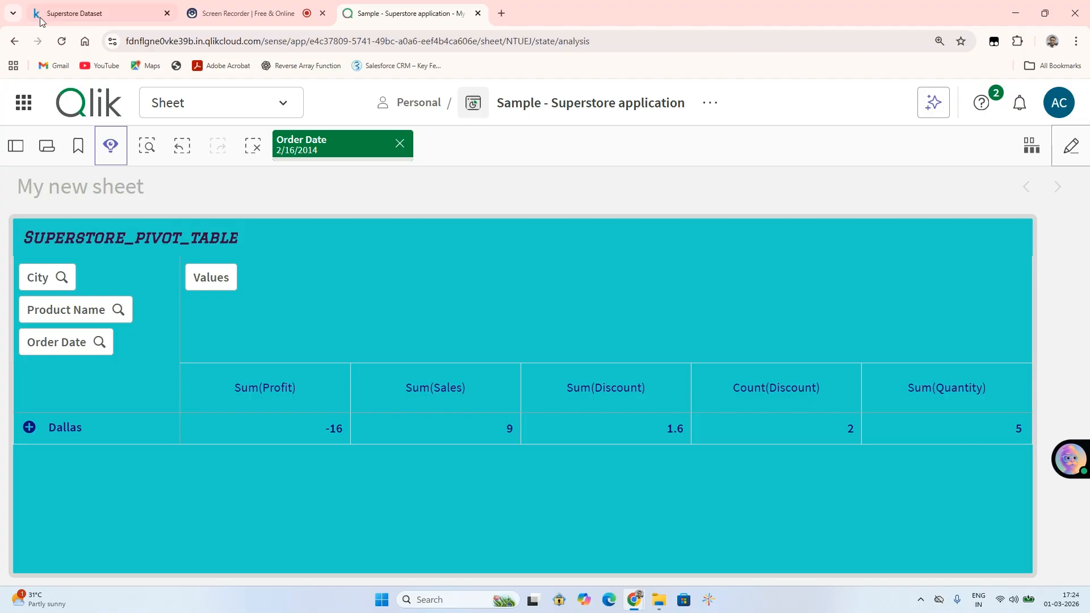
pyautogui.click(400, 143)
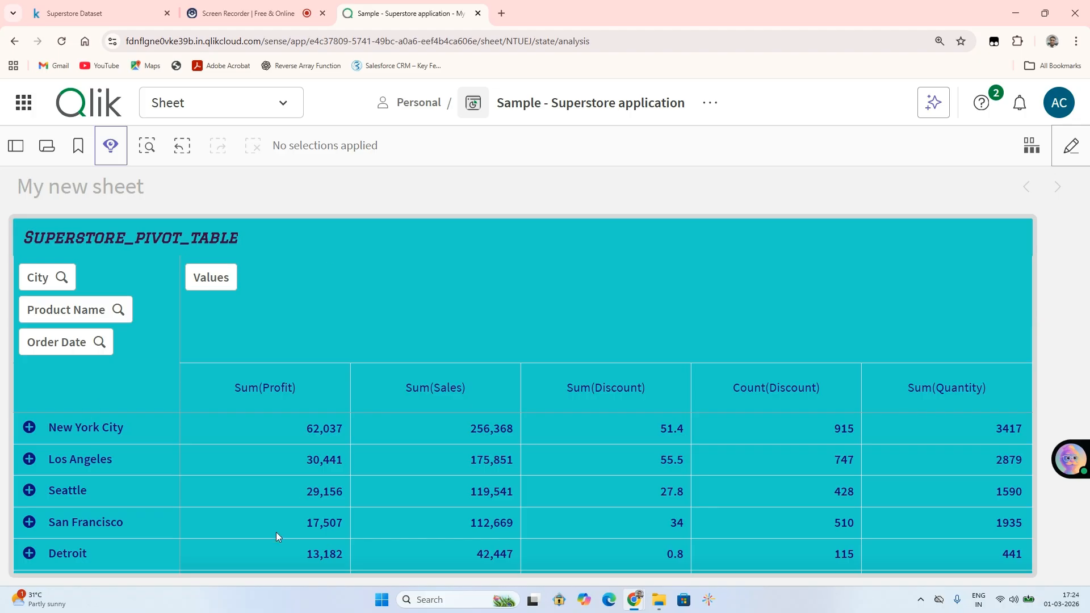
pyautogui.scroll(-3, 455, 416)
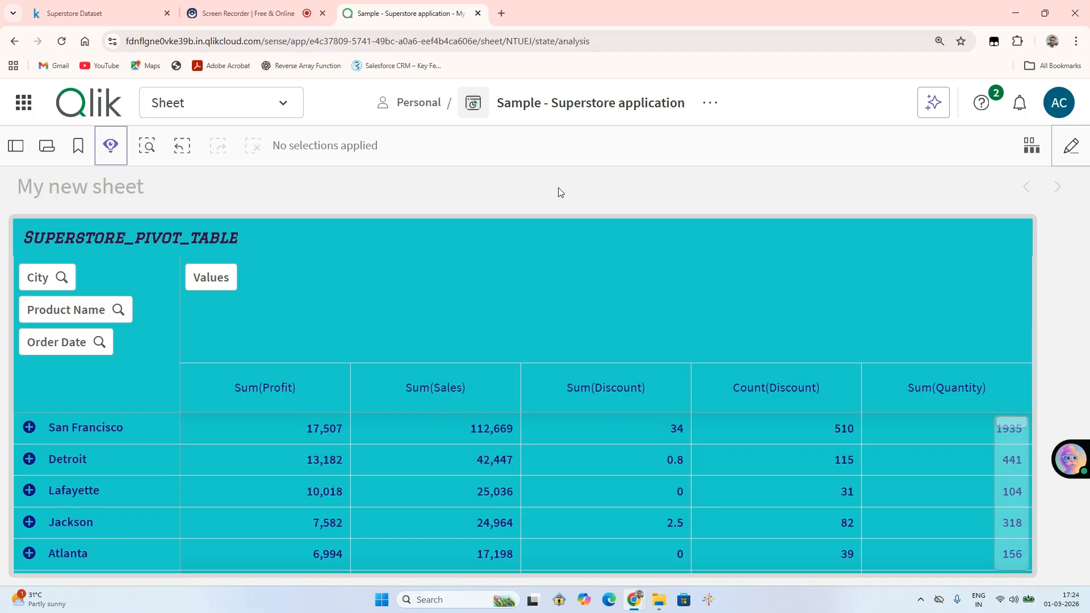